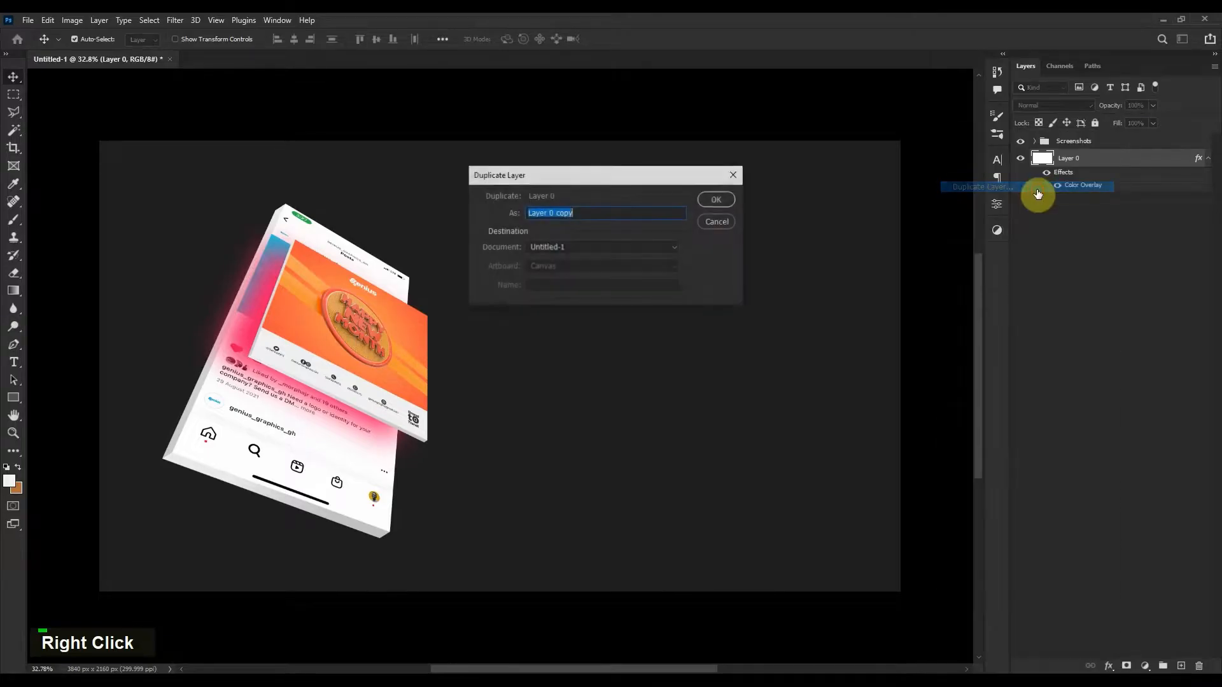
Duplicate Layer 0 and give the copy an orange Color Overlay sampled from the phone mockup.
click(724, 201)
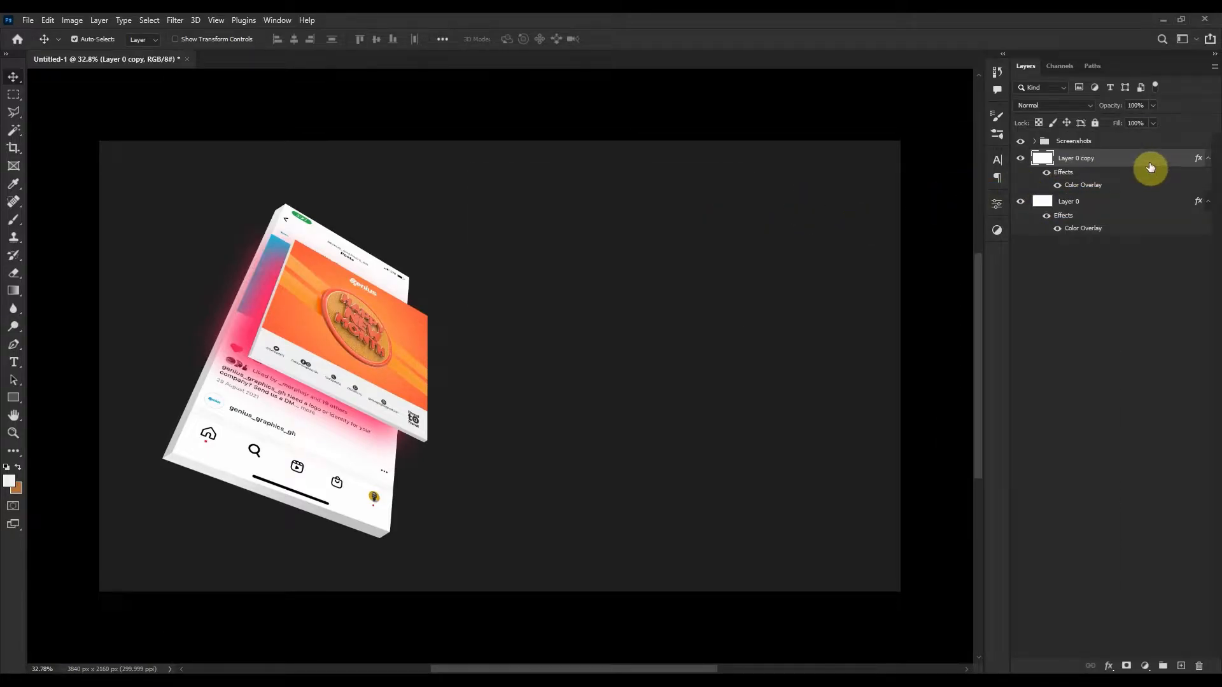
double_click(1130, 187)
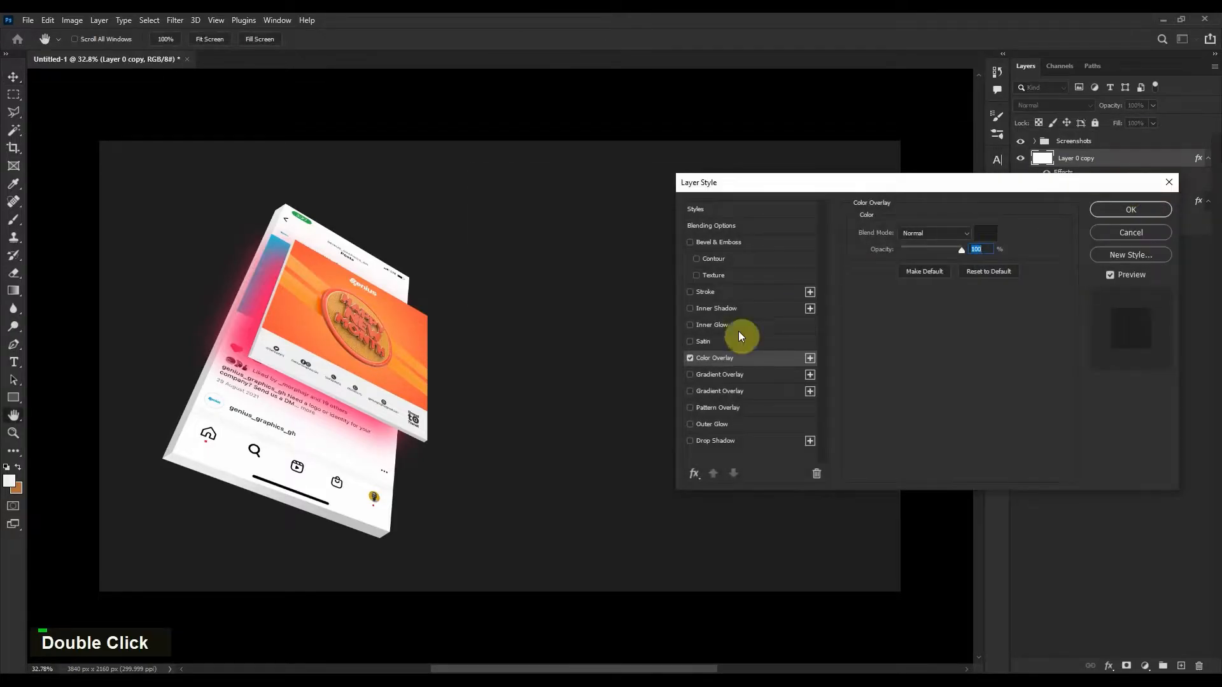
click(979, 233)
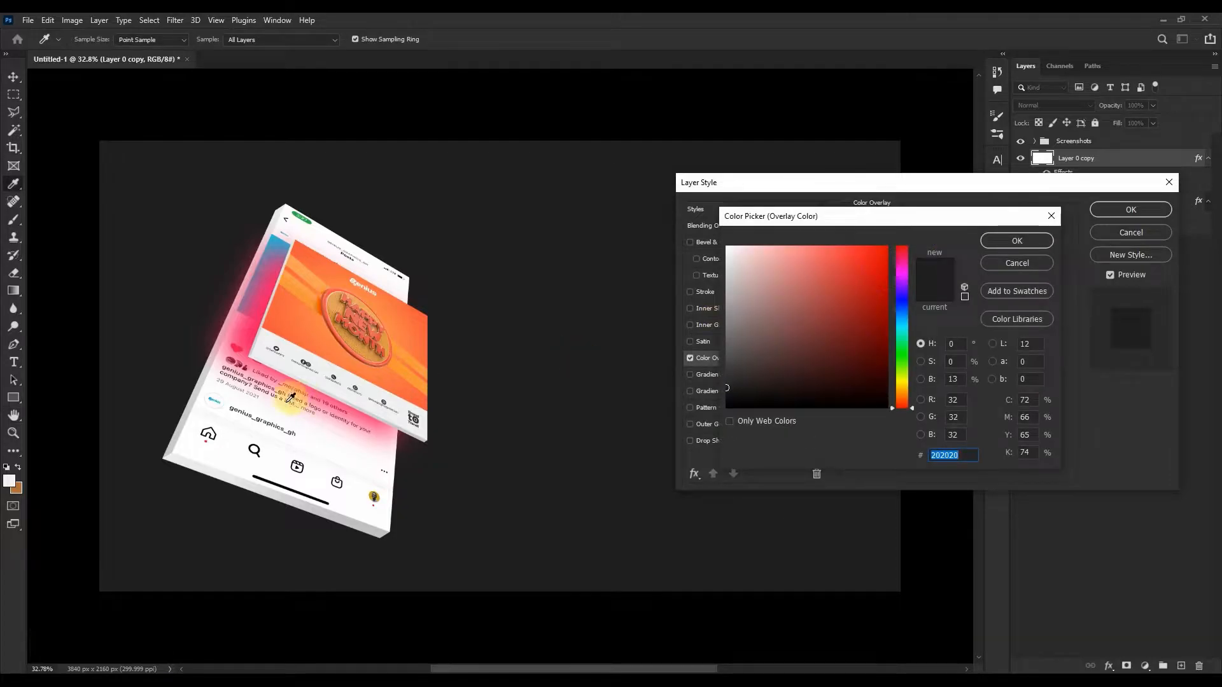
click(319, 321)
click(314, 299)
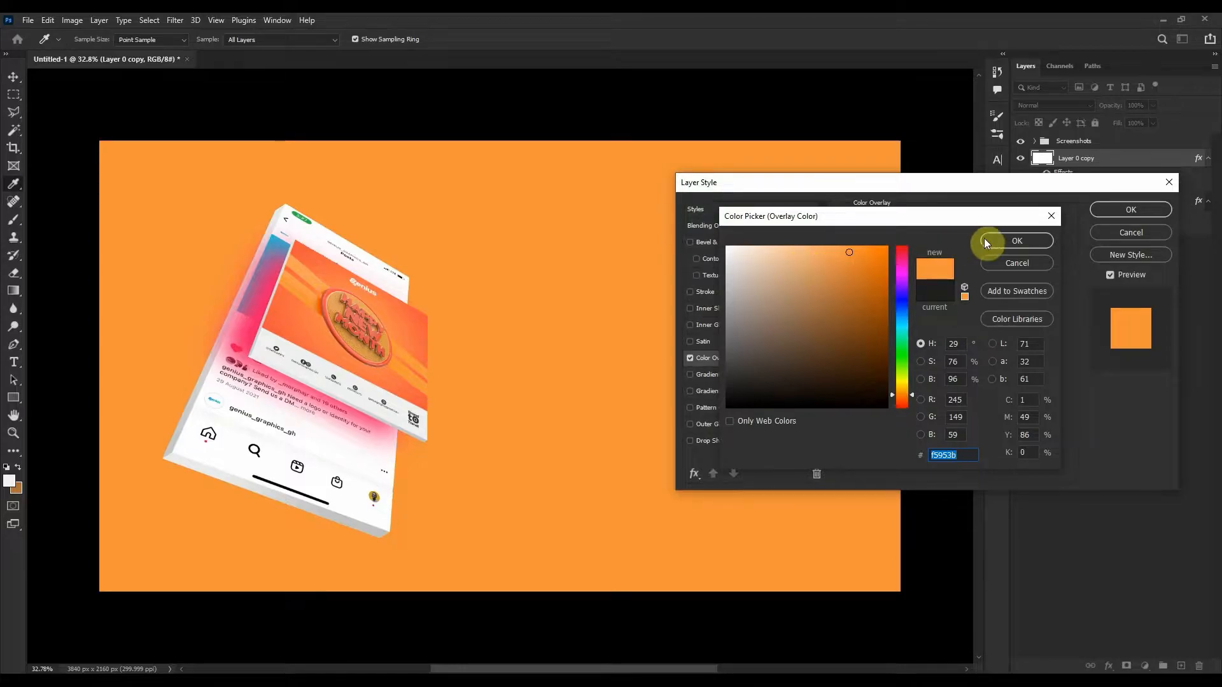
click(1017, 241)
click(1124, 208)
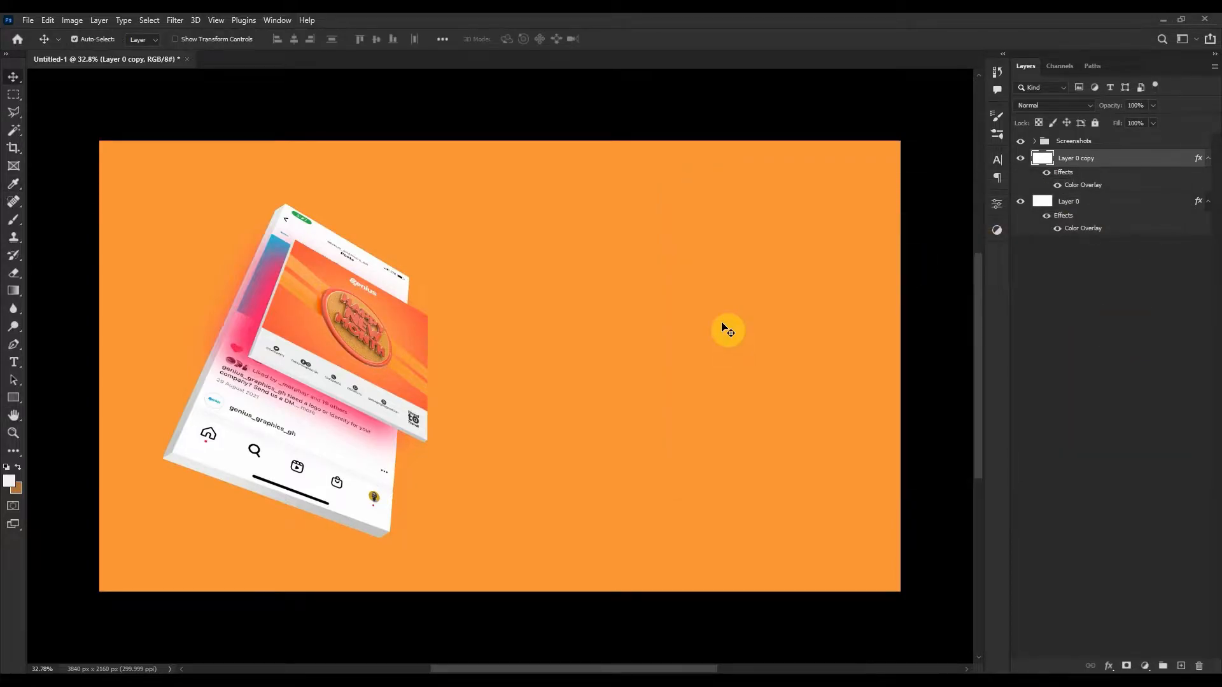
Narrow the orange copy and distort its right corners into a slanted band on the left.
key(ctrl+t)
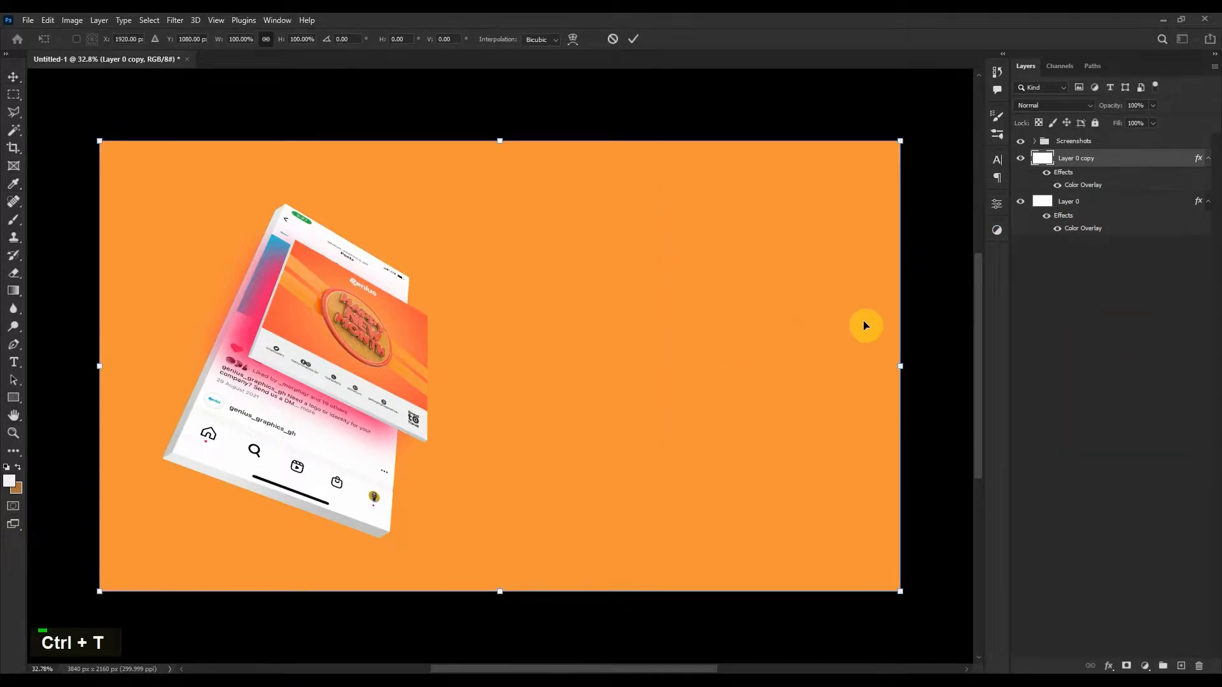
drag(902, 364, 275, 430)
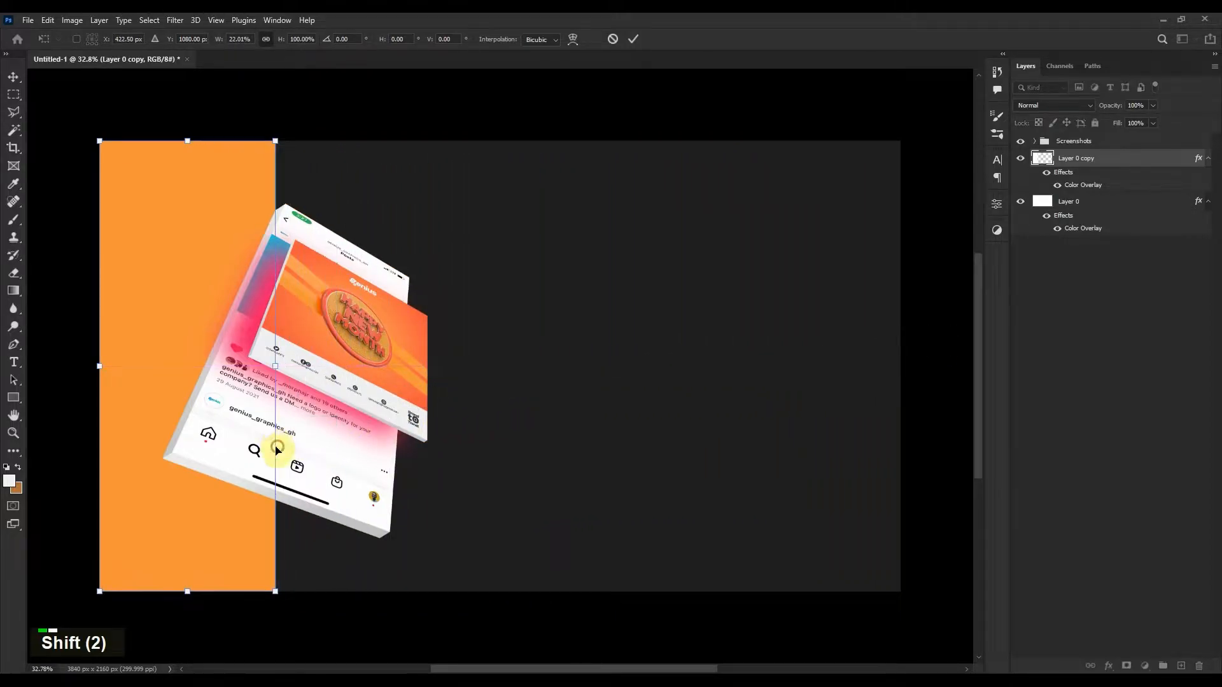
right_click(253, 384)
click(277, 439)
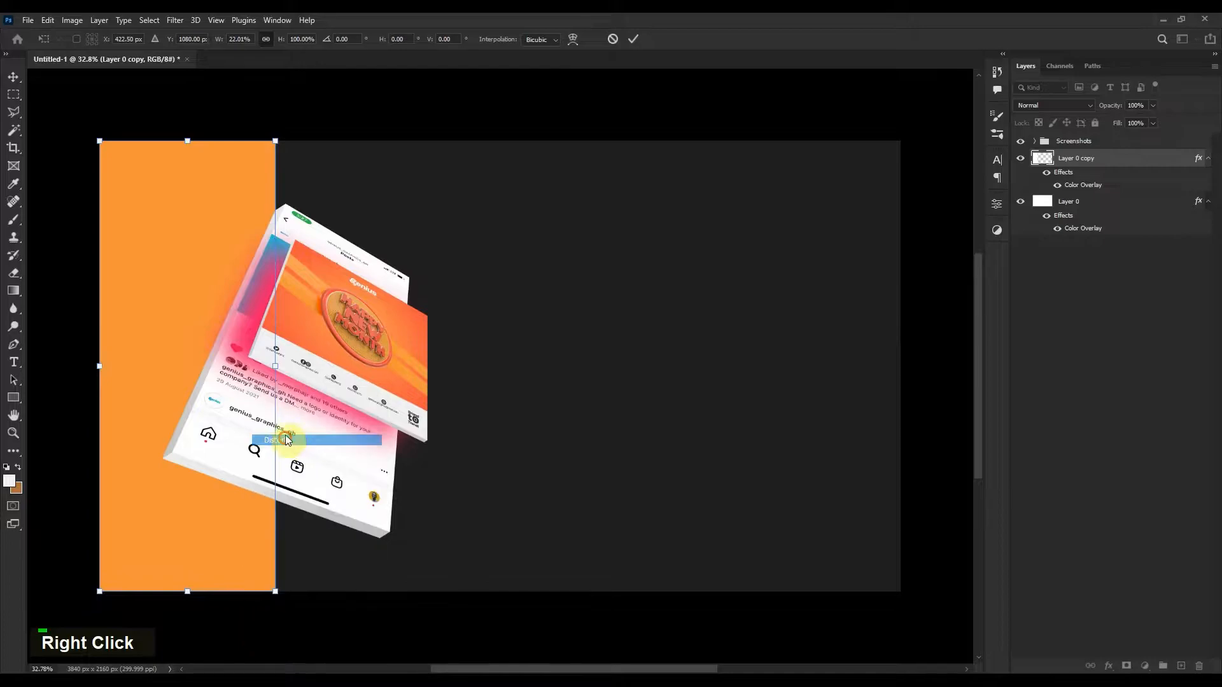
drag(275, 141, 385, 143)
drag(276, 591, 251, 589)
drag(391, 143, 393, 147)
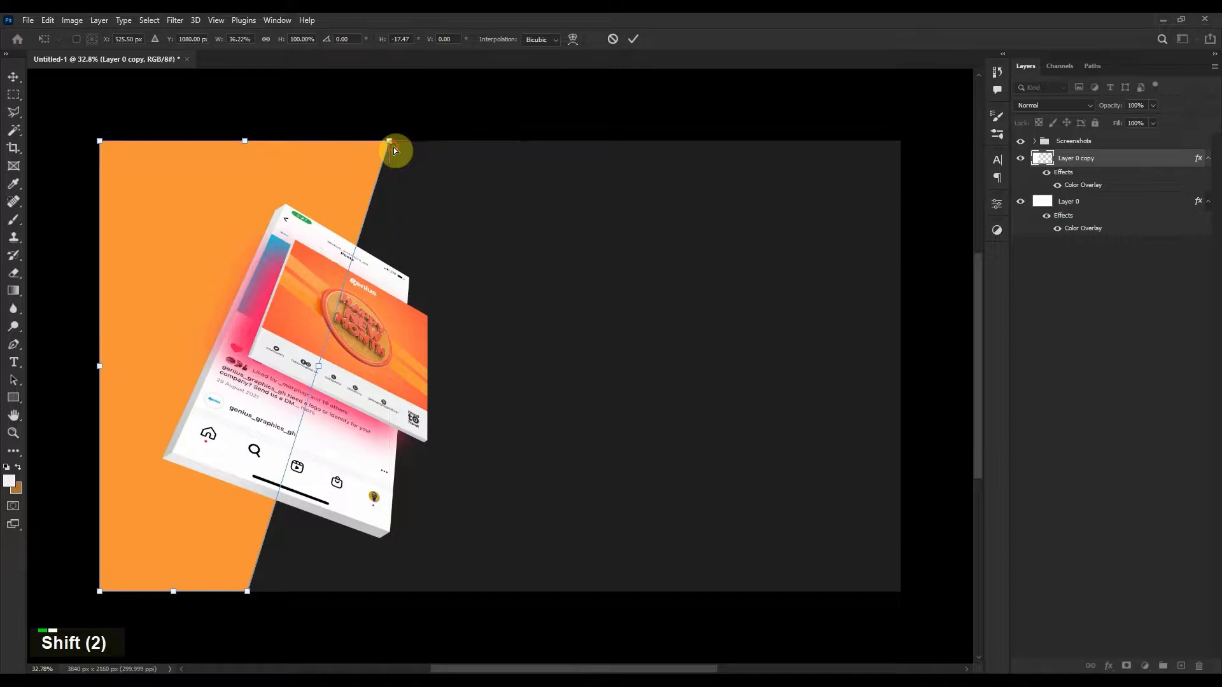
double_click(323, 277)
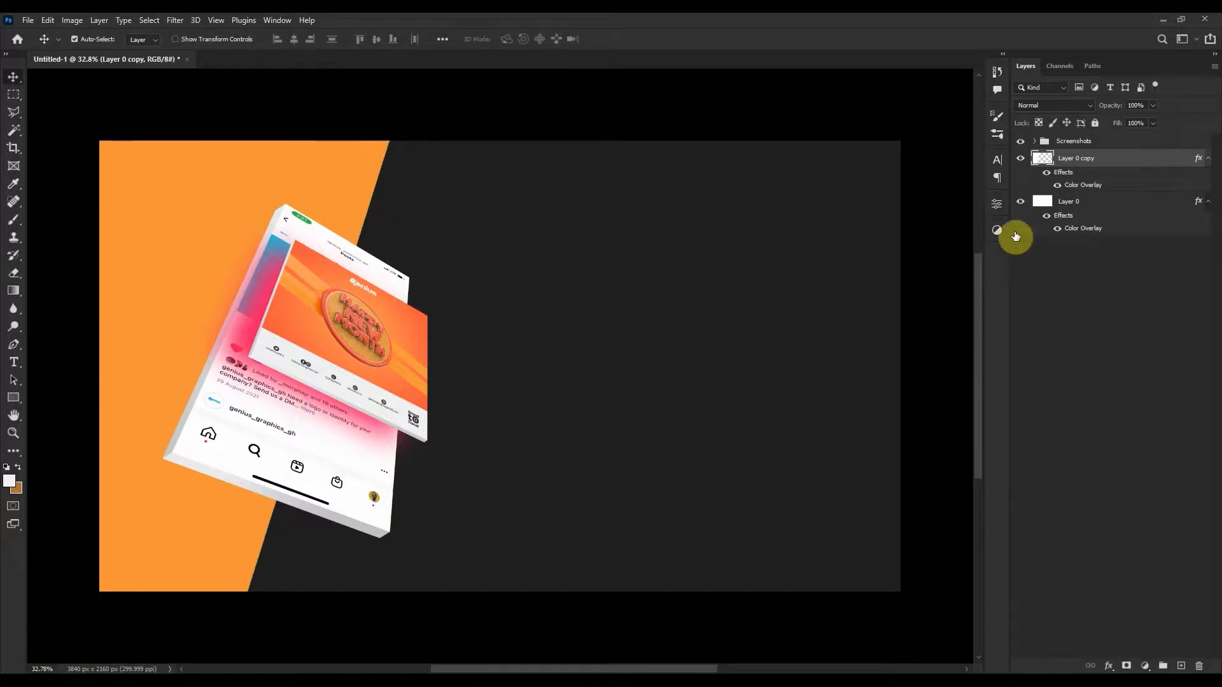
Give Layer 0 copy a thin white outside Stroke of about 9 px.
double_click(1157, 165)
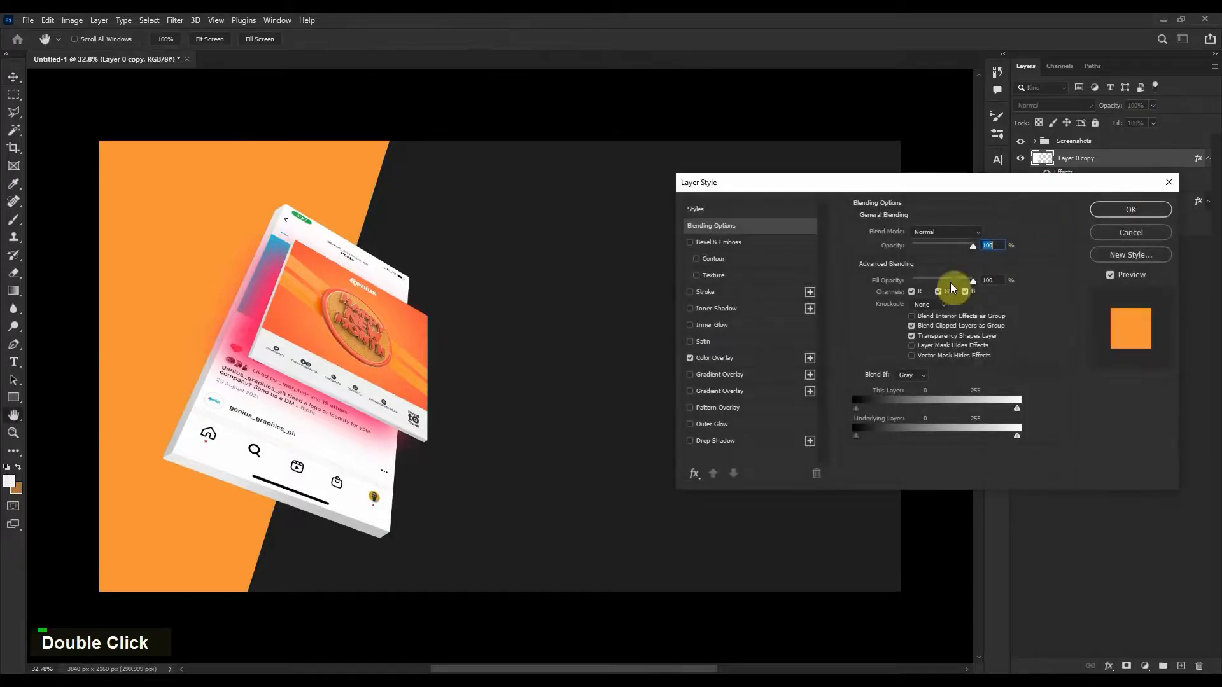
click(731, 292)
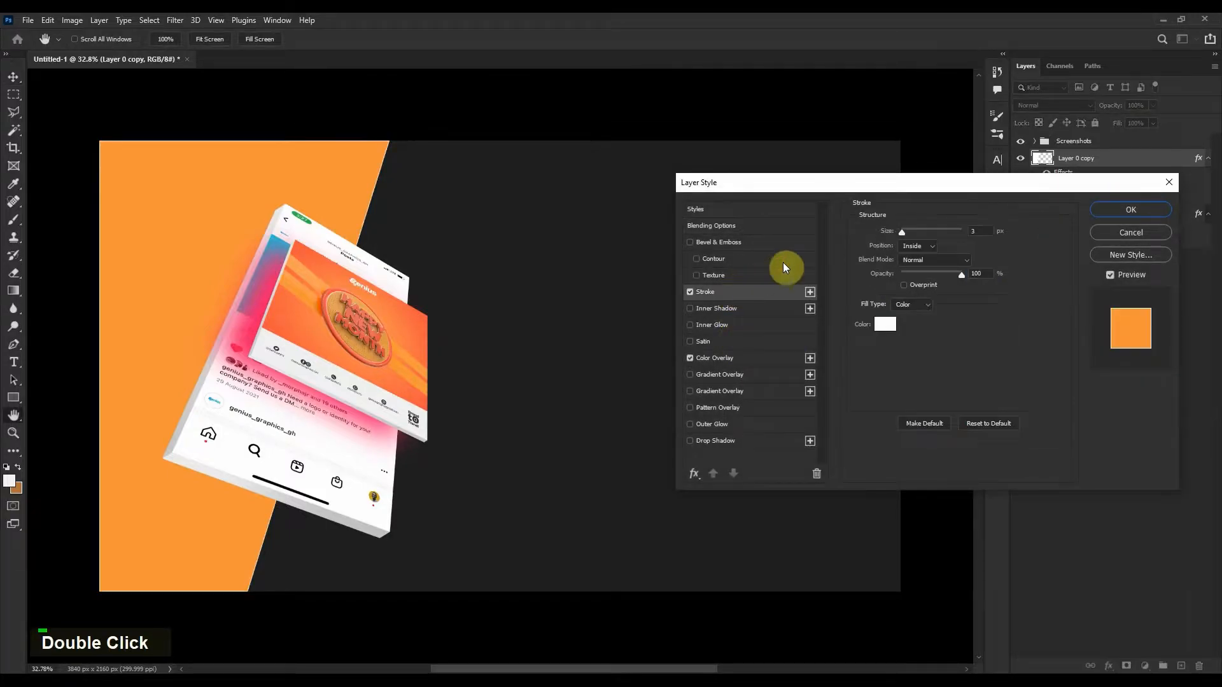
click(914, 230)
click(918, 245)
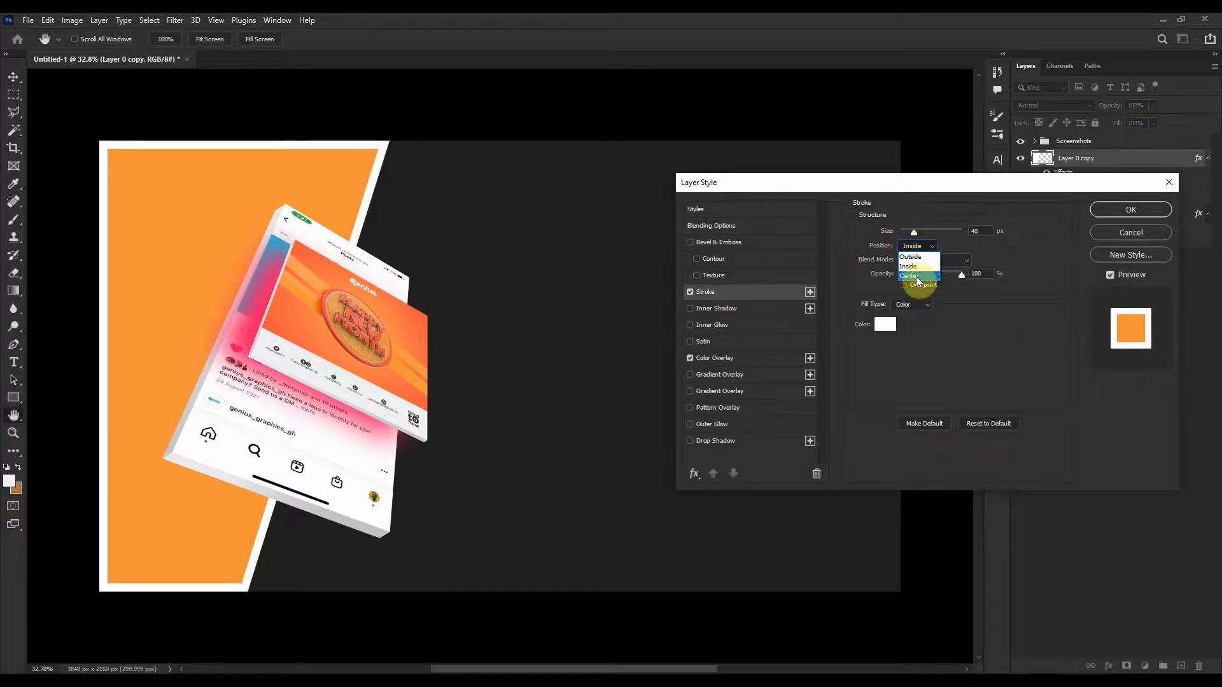
click(919, 255)
drag(915, 231, 907, 231)
click(1113, 206)
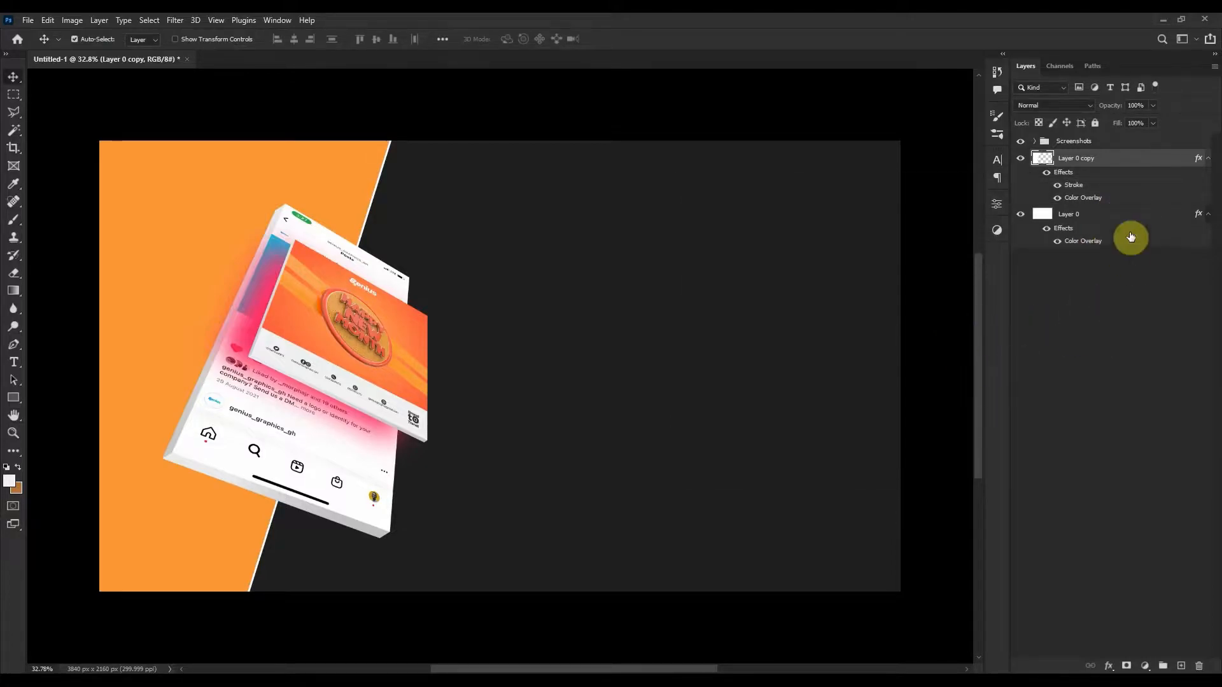
click(1132, 225)
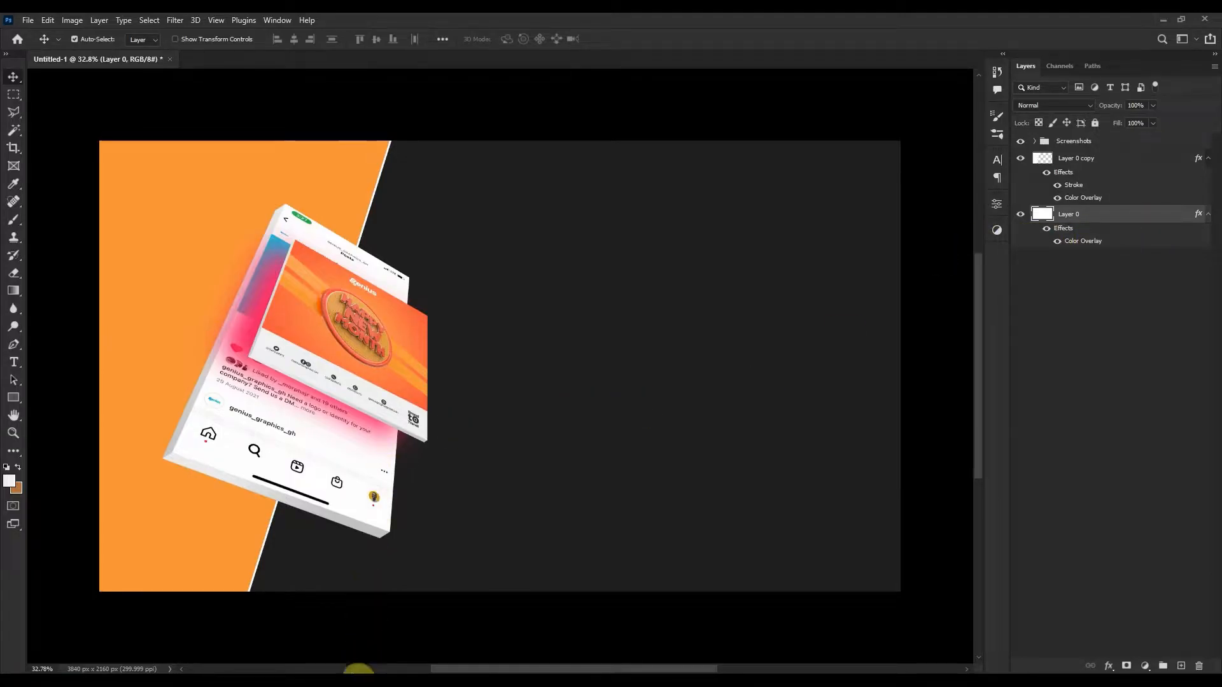
Drag New Logo colour in from File Explorer, scale it to about 33%, and place it top-right.
click(360, 681)
drag(720, 214, 163, 349)
drag(539, 384, 702, 274)
drag(436, 257, 648, 258)
drag(738, 299, 737, 244)
drag(648, 213, 684, 212)
mouse_move(784, 230)
mouse_down()
mouse_move(787, 240)
mouse_move(795, 221)
mouse_up()
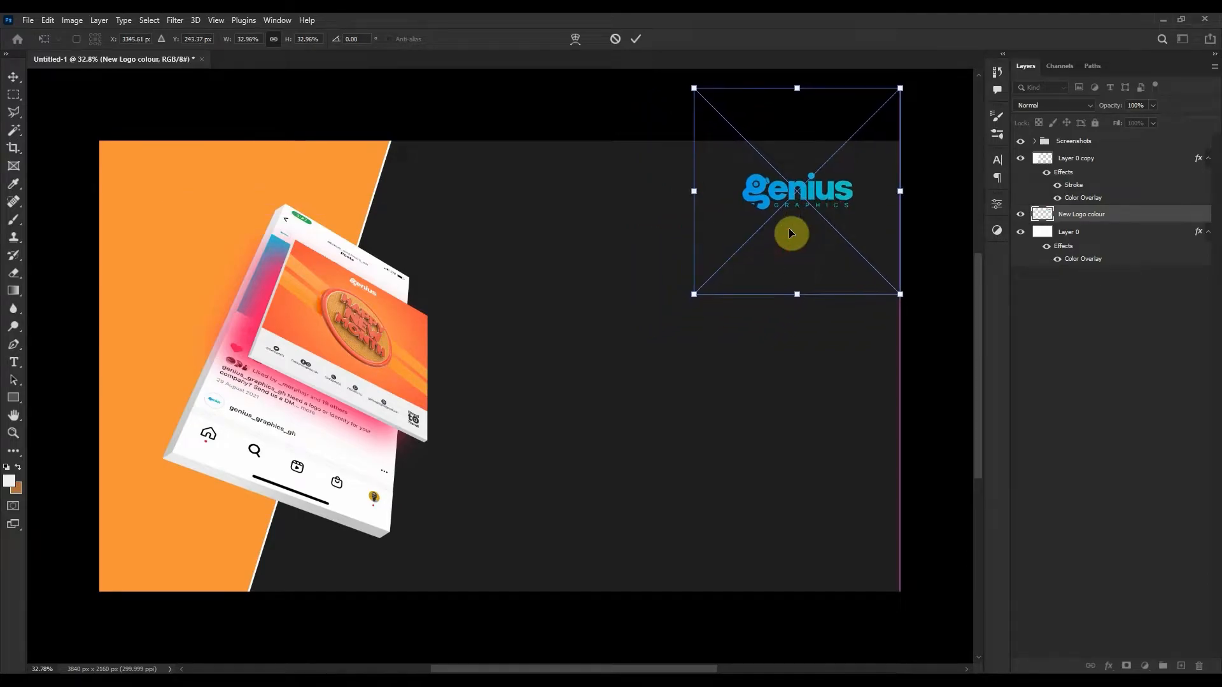
double_click(795, 221)
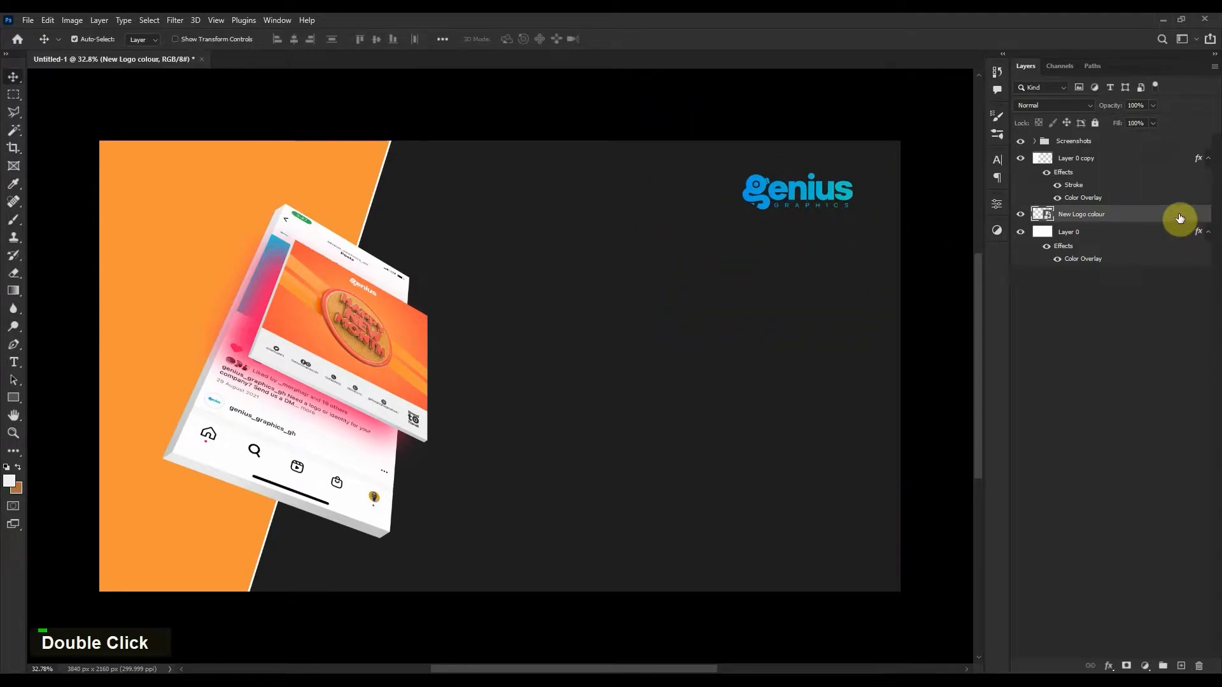
Give the Genius logo an off-white (f6f6f6) Color Overlay.
double_click(1077, 232)
click(755, 359)
drag(998, 184, 978, 275)
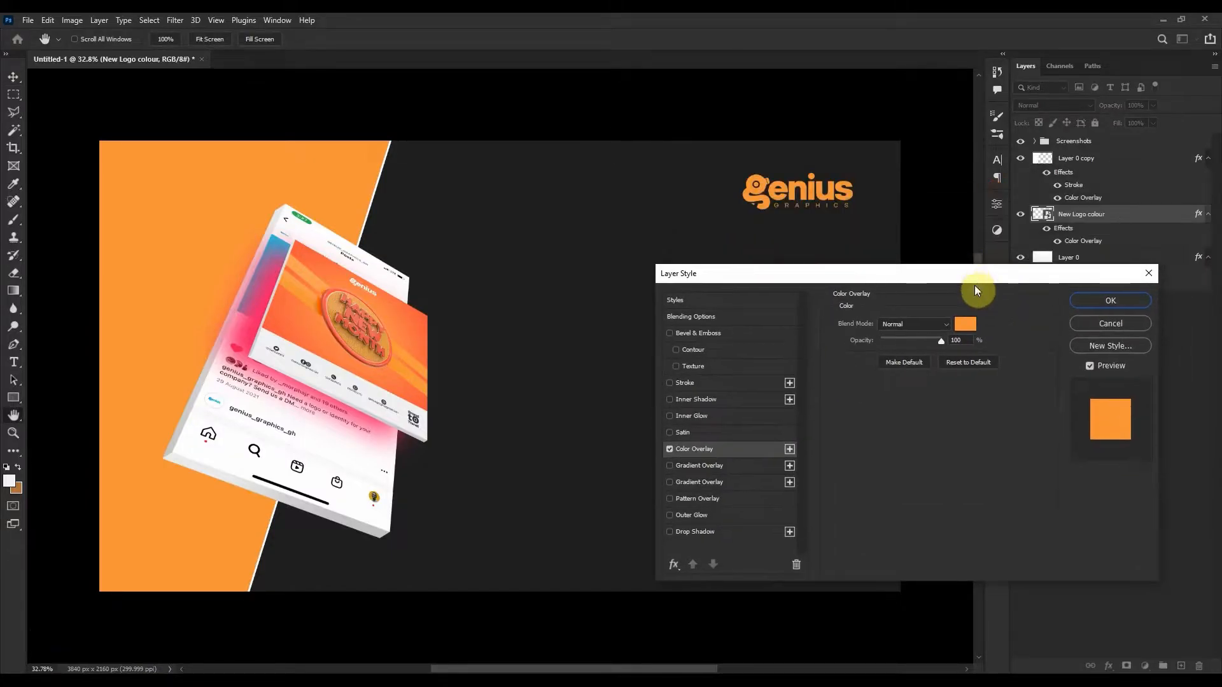
click(965, 325)
drag(766, 261, 684, 234)
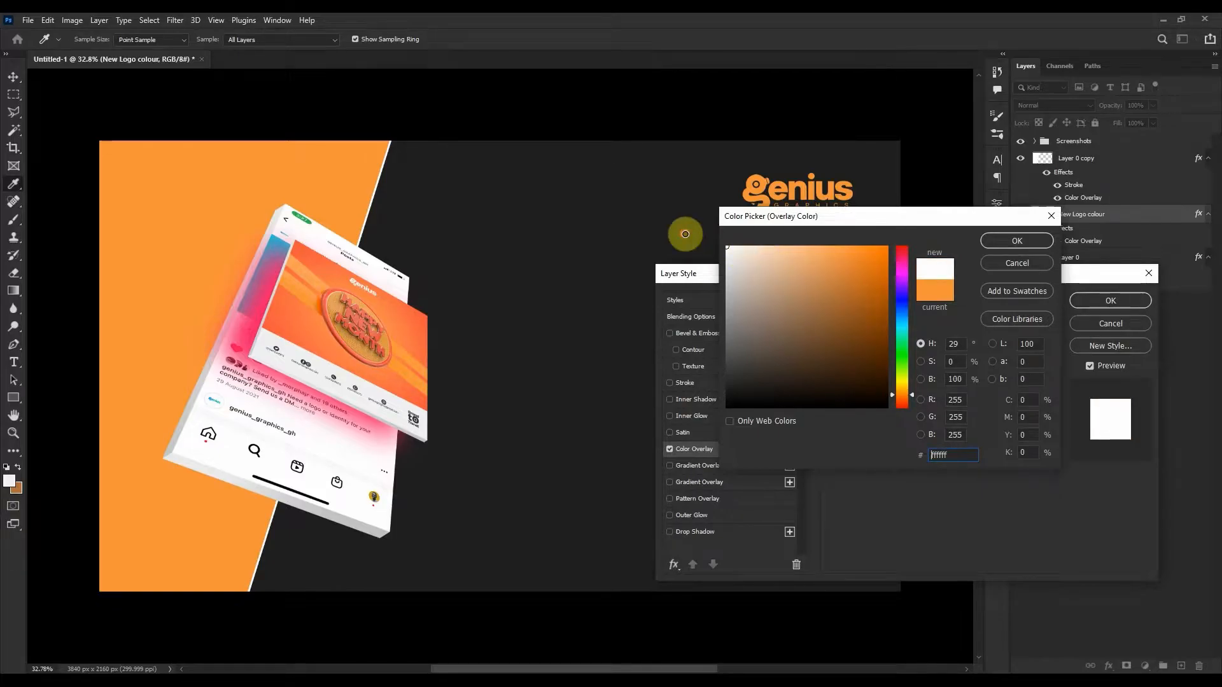
click(1017, 240)
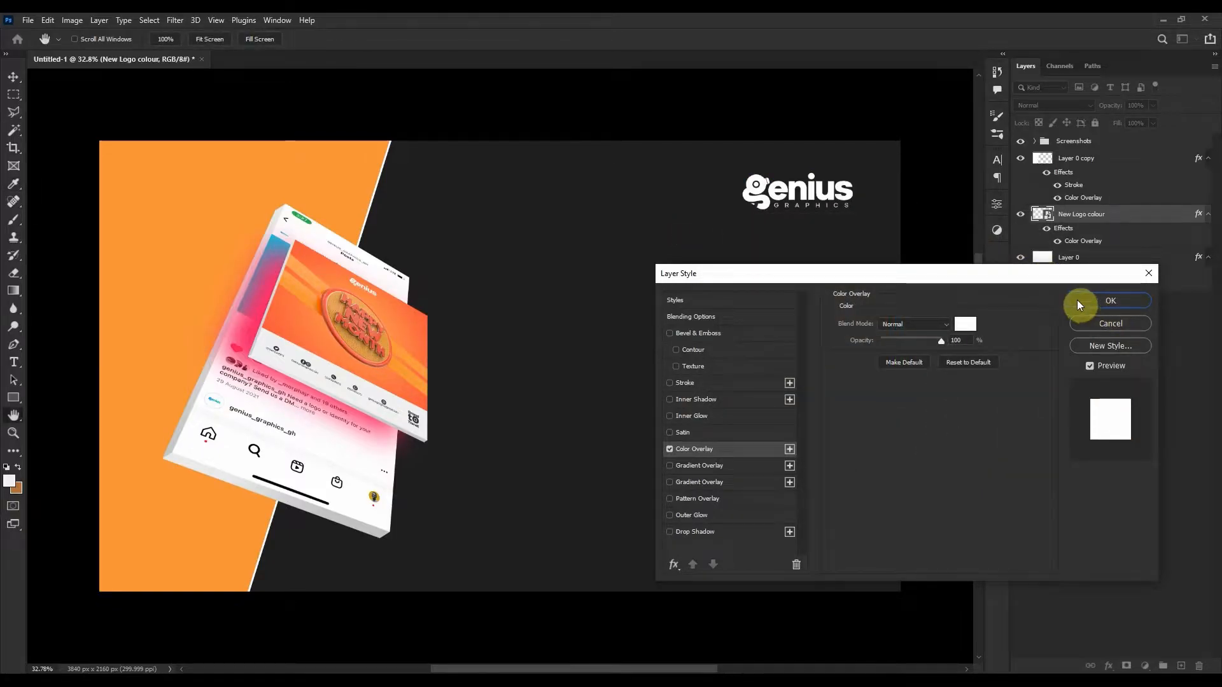
click(964, 325)
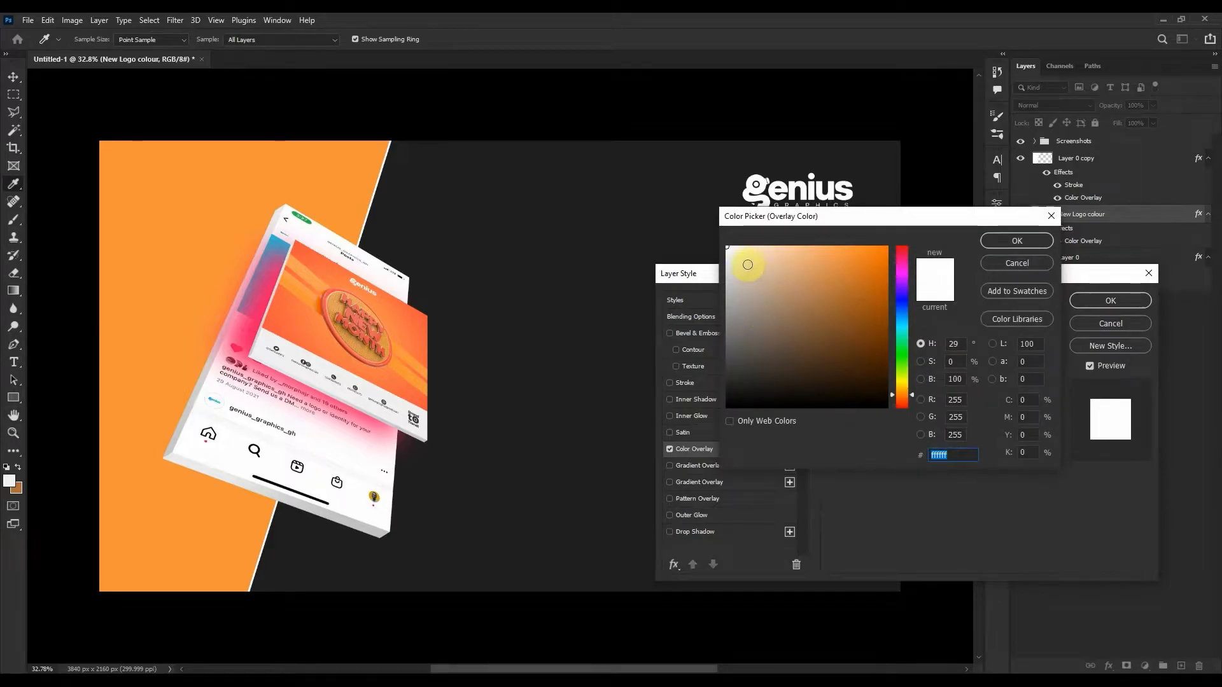
drag(753, 268, 719, 254)
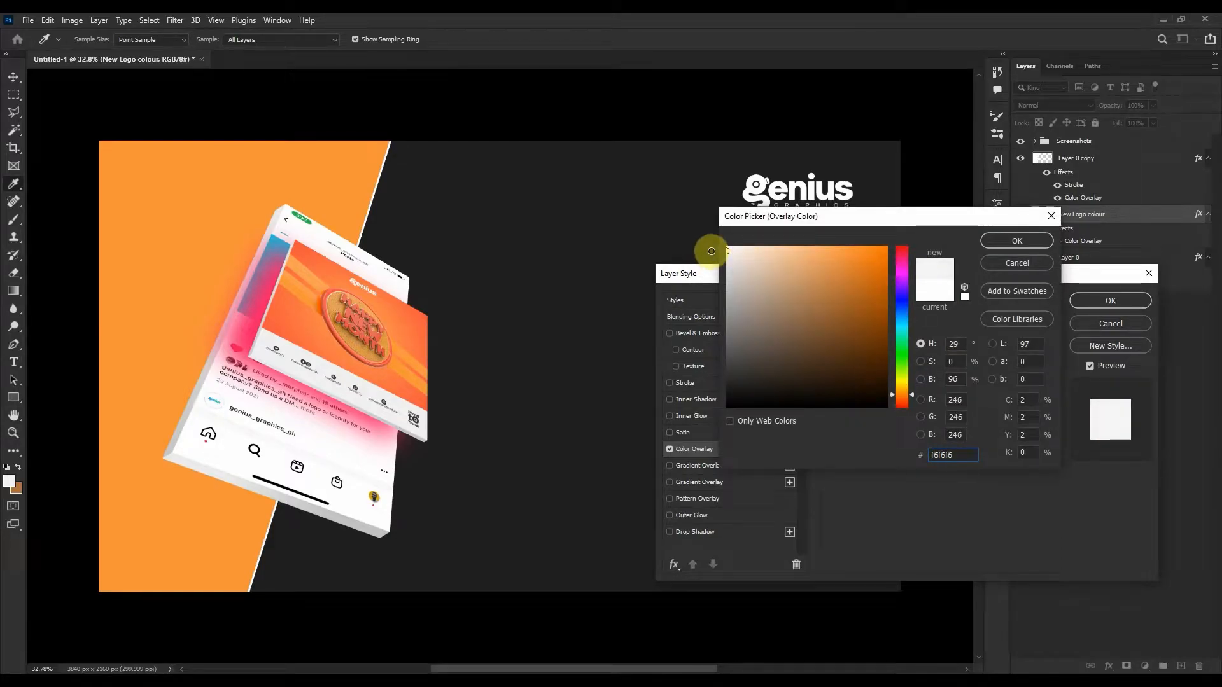
click(1016, 241)
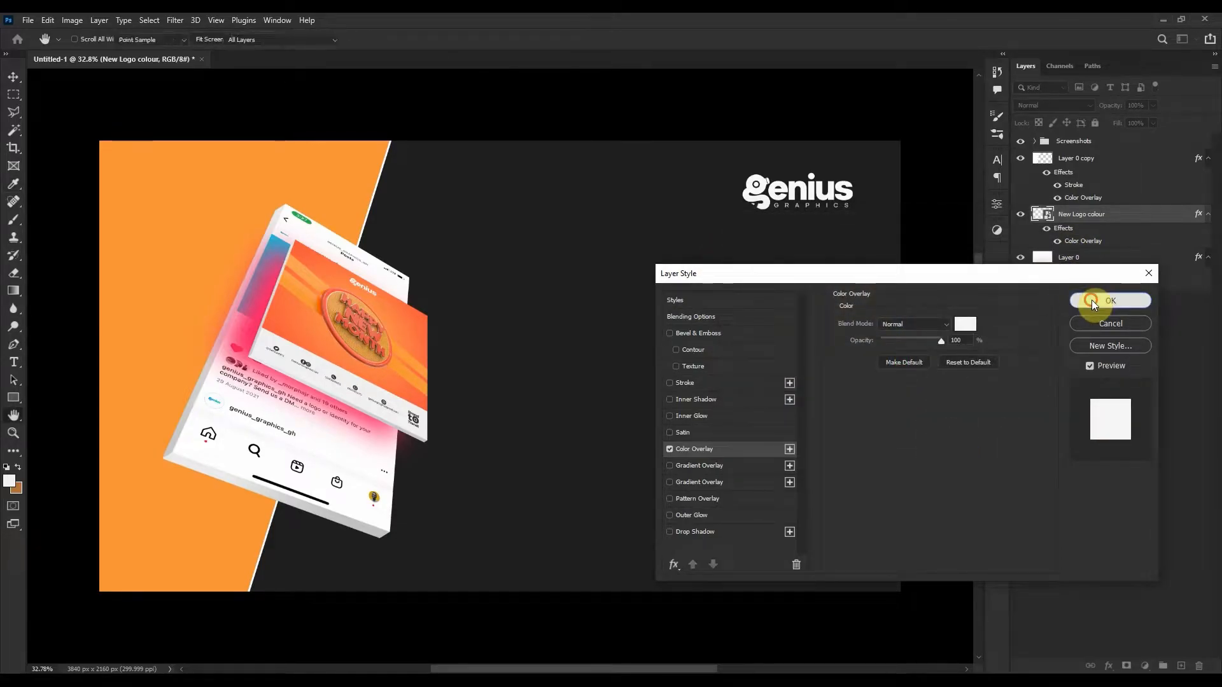
click(1090, 300)
Move the New Logo colour layer to the top of the layer stack.
key(v)
drag(1110, 215, 1107, 162)
click(1121, 210)
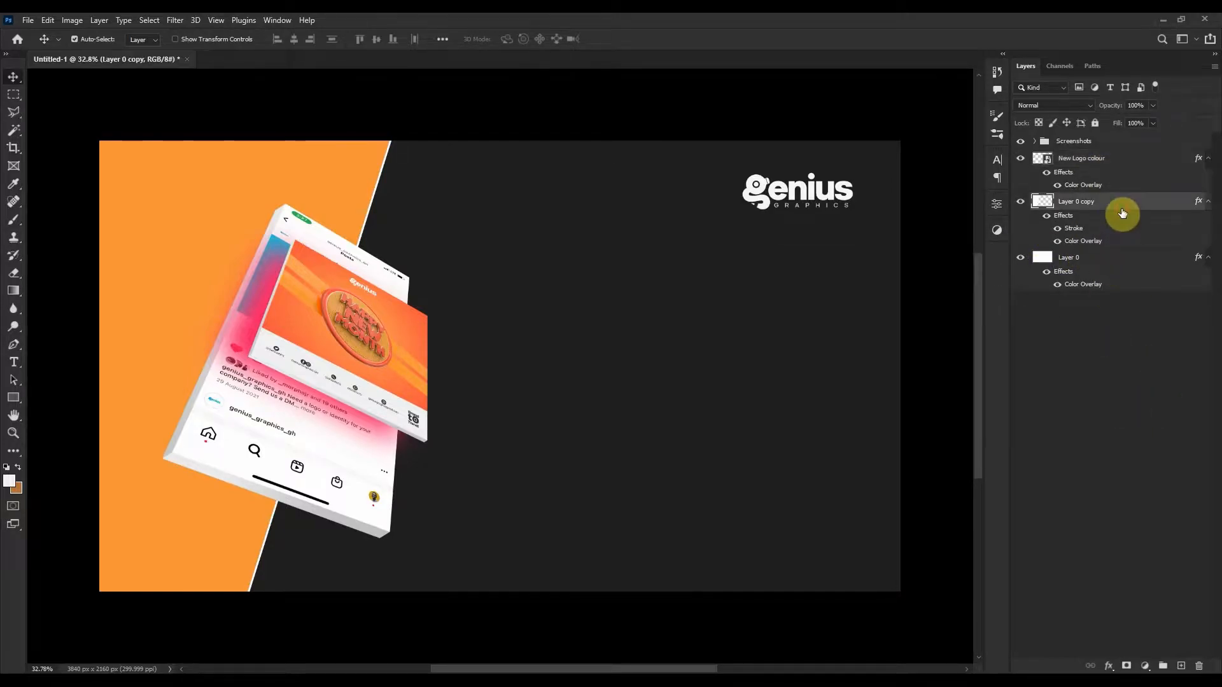
On a new layer, type the capitalised headline 'WORK WITH' / 'US NOW' and position it upper right.
click(1180, 666)
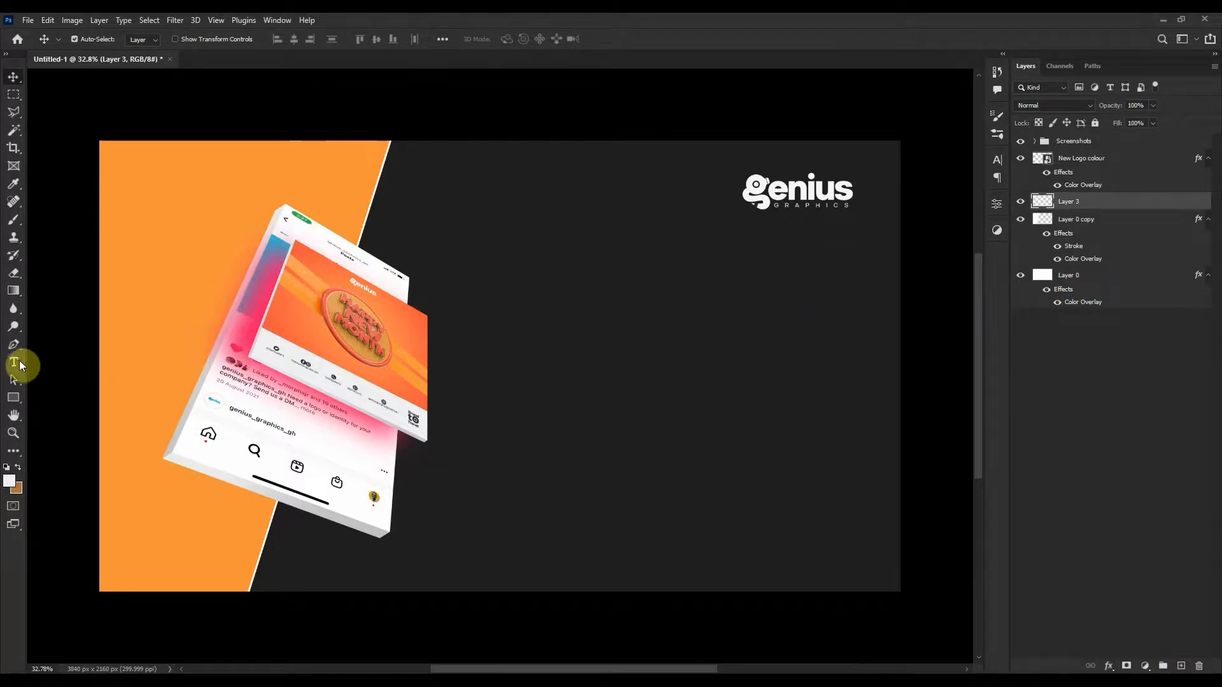
click(689, 302)
key(Caps_Lock)
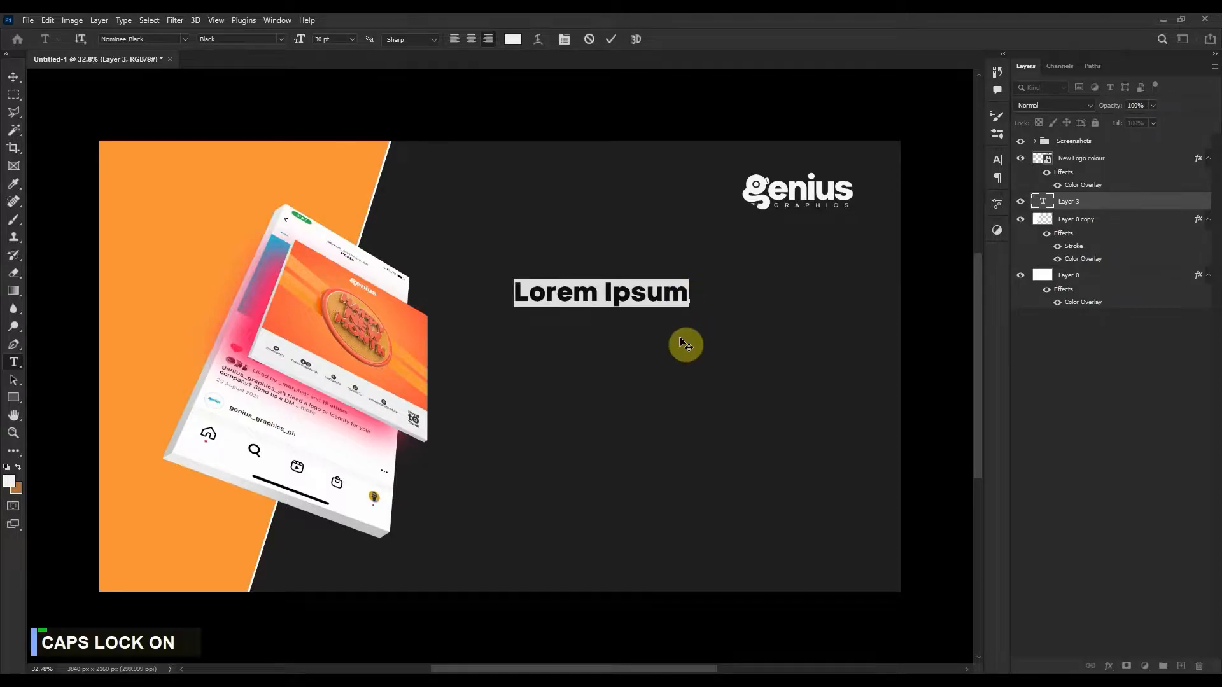
text(WORK WITH)
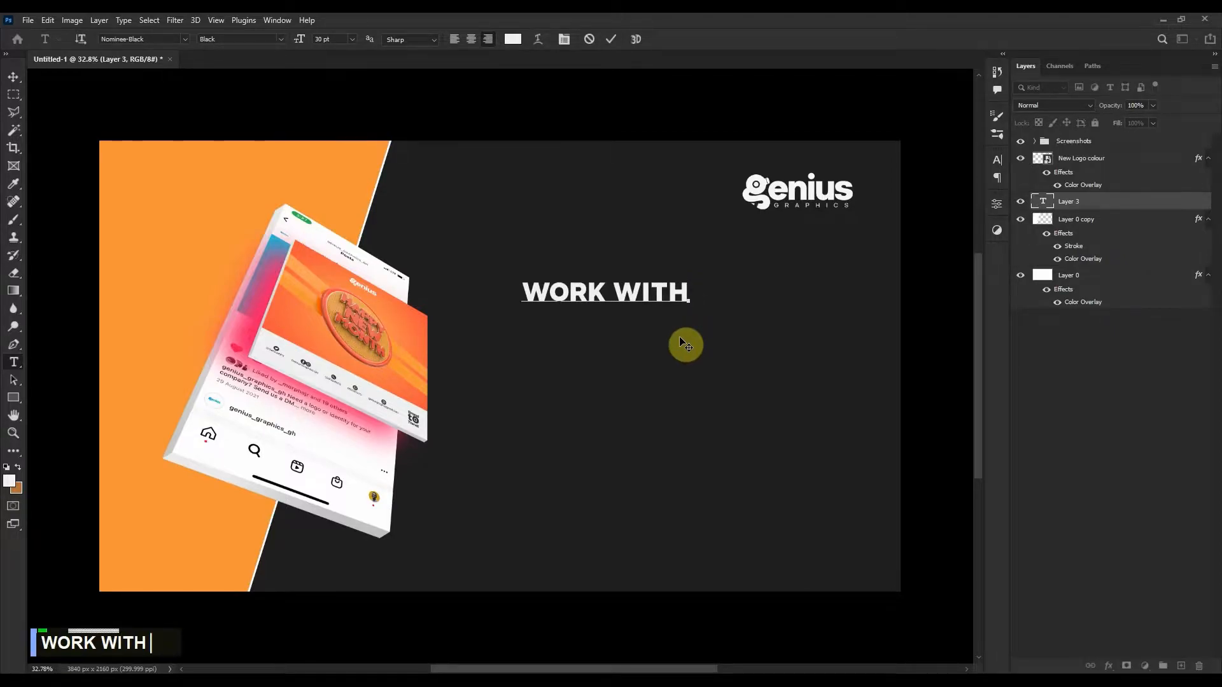
key(Return)
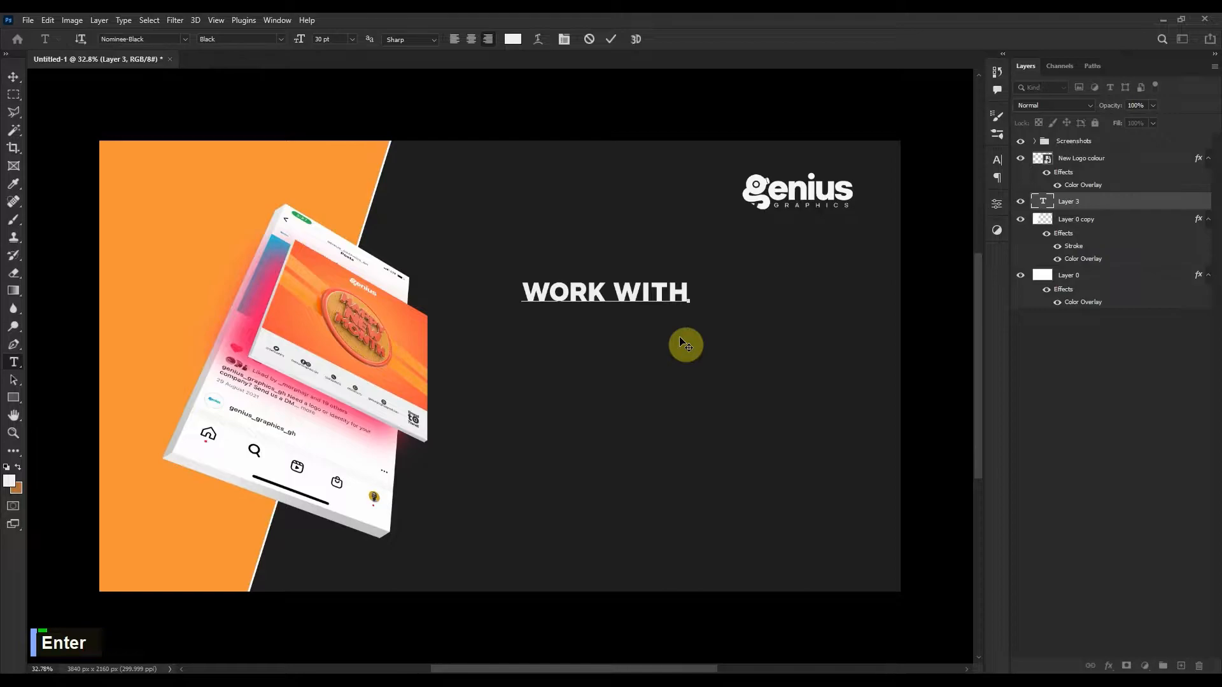
text(US NOW)
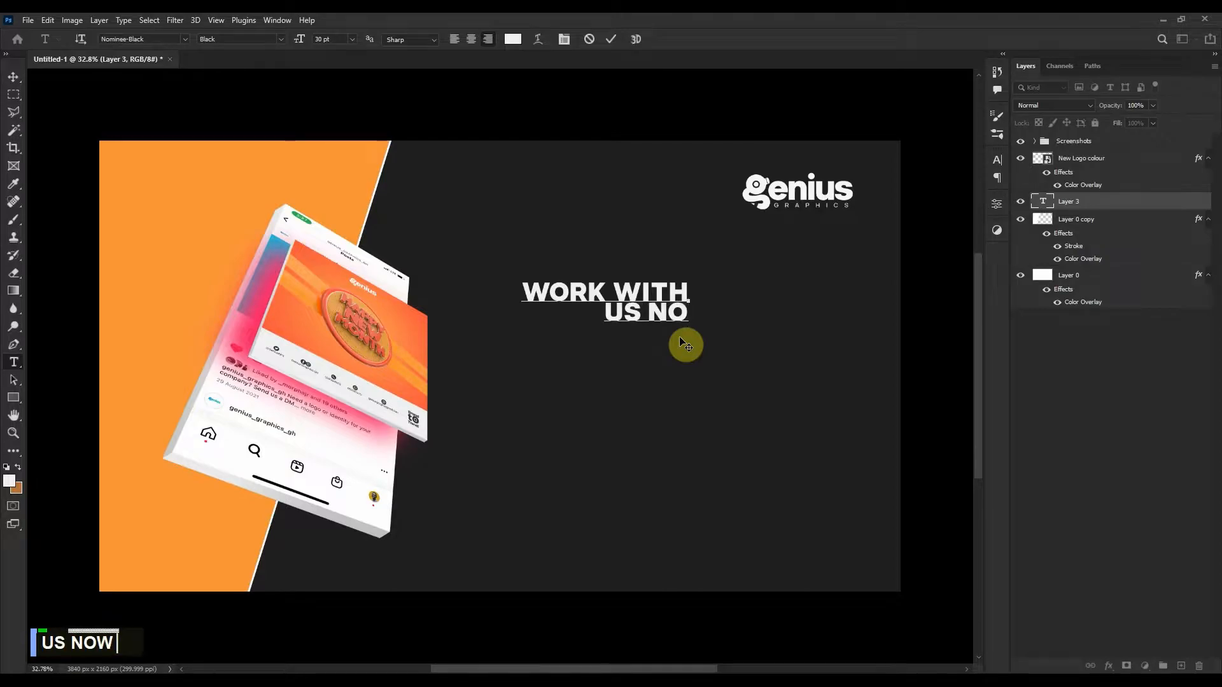
drag(622, 259, 790, 243)
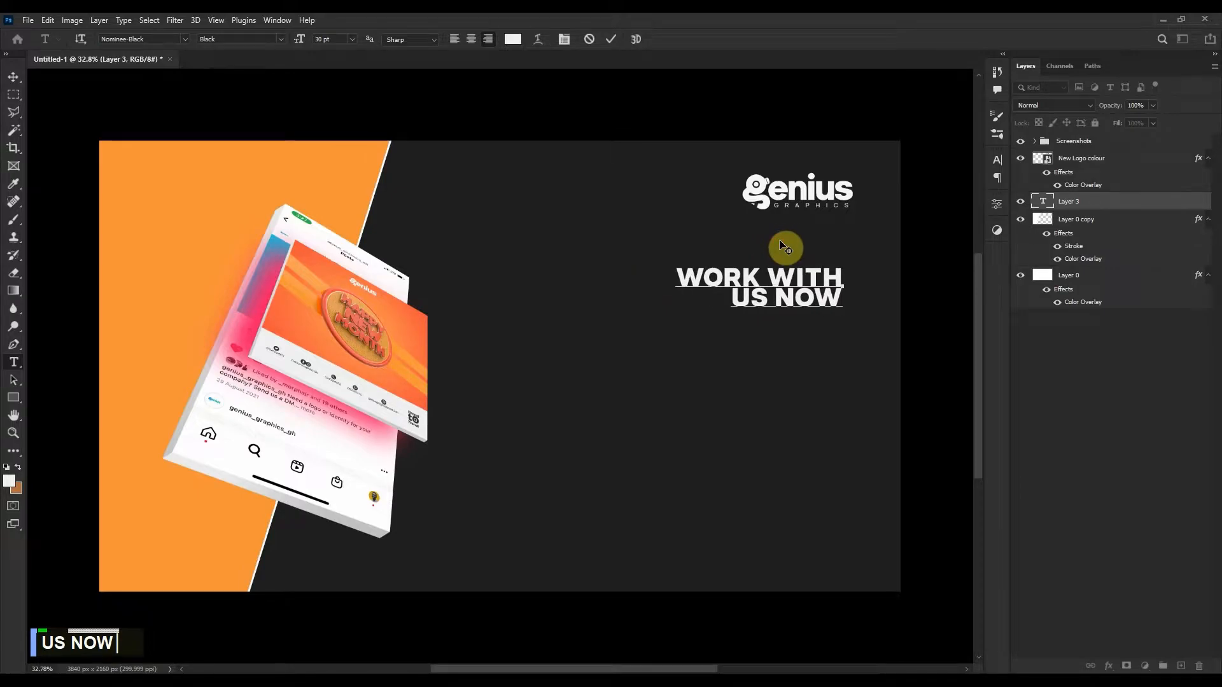
Type the body lines 'Let's help promote your business.', 'Don't forget quality is undoubtedly', 'the best business plan'.
key(Return)
key(Caps_Lock)
text(Let's )
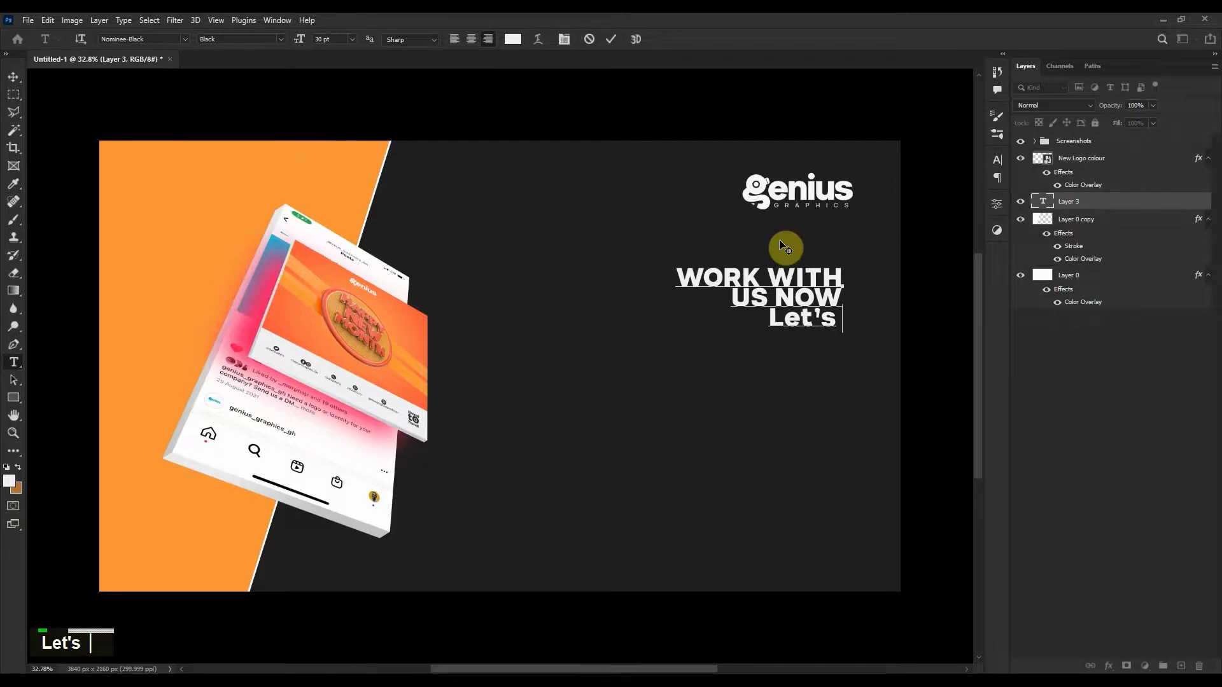
text(help pro)
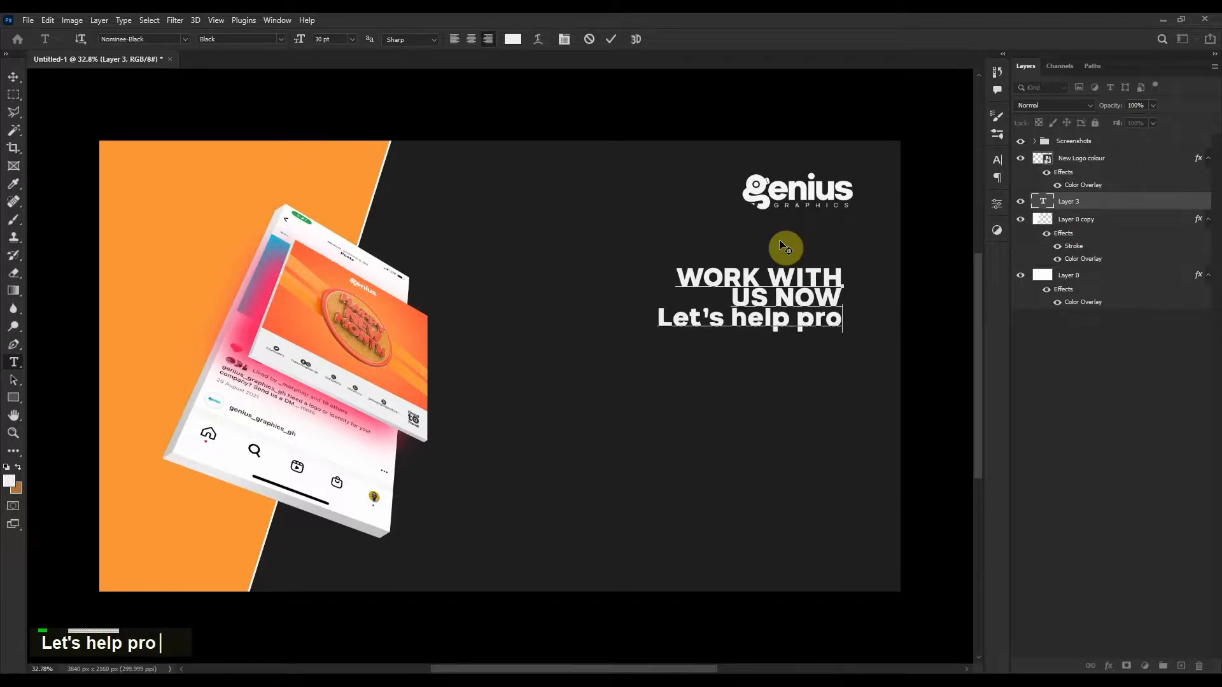
text(mote your)
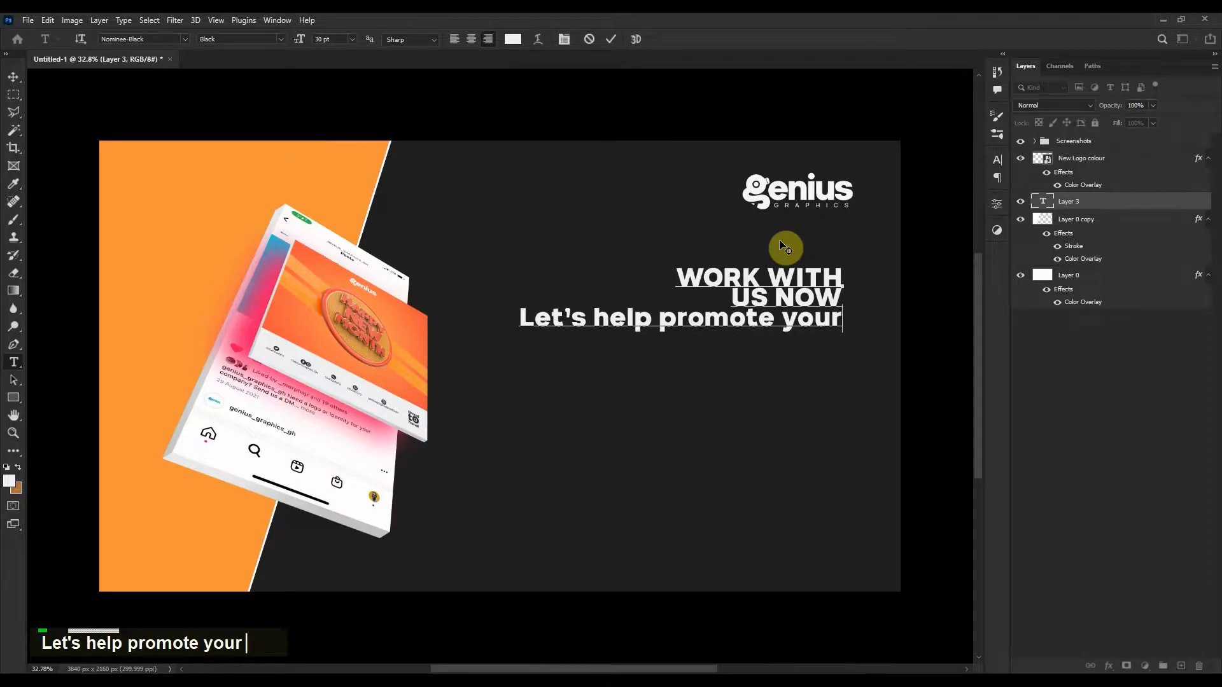
text( business)
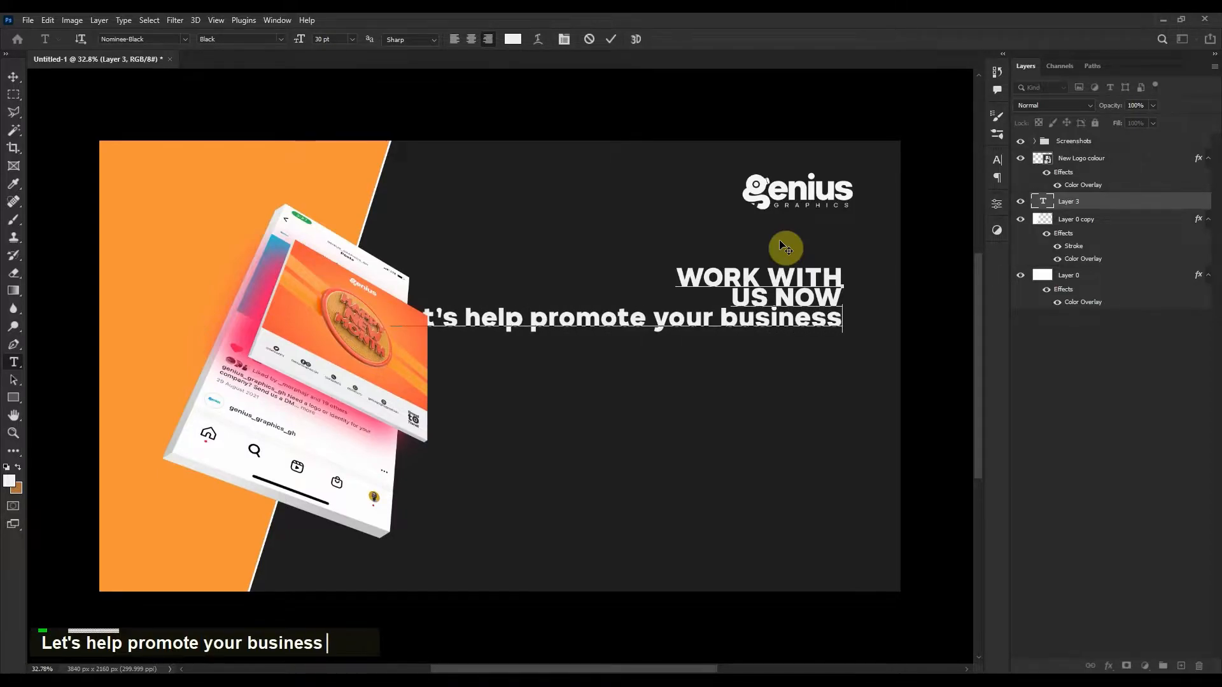
text(.)
key(Return)
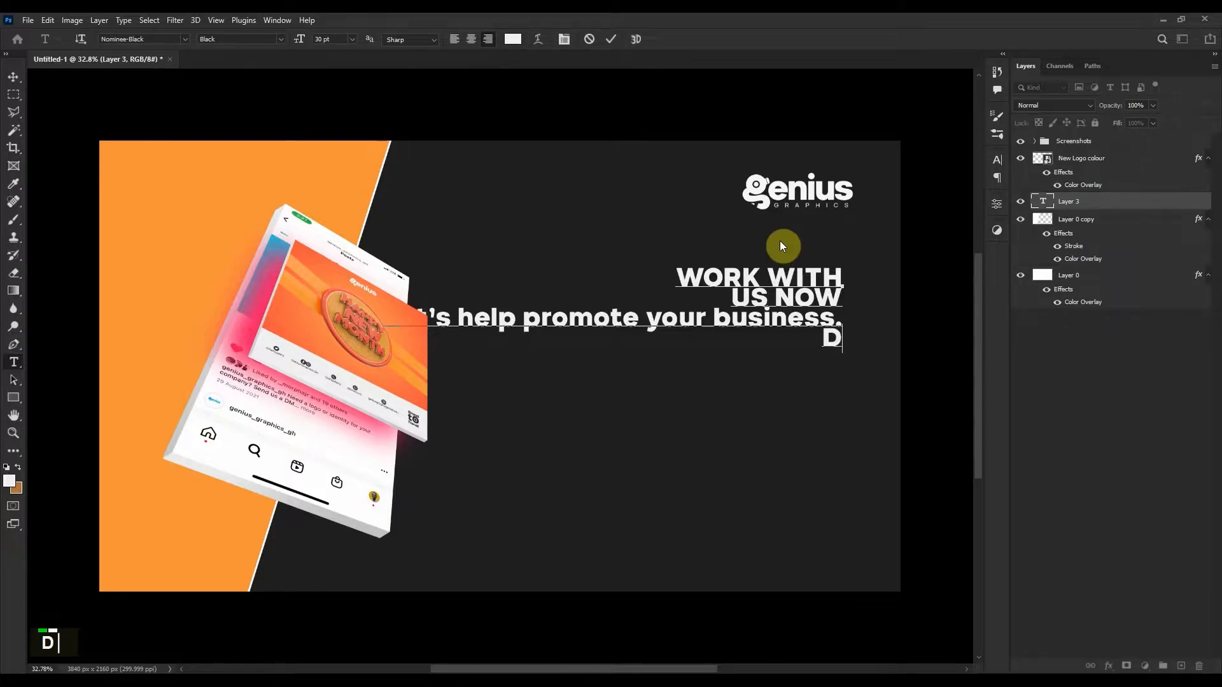
text(Don't forget )
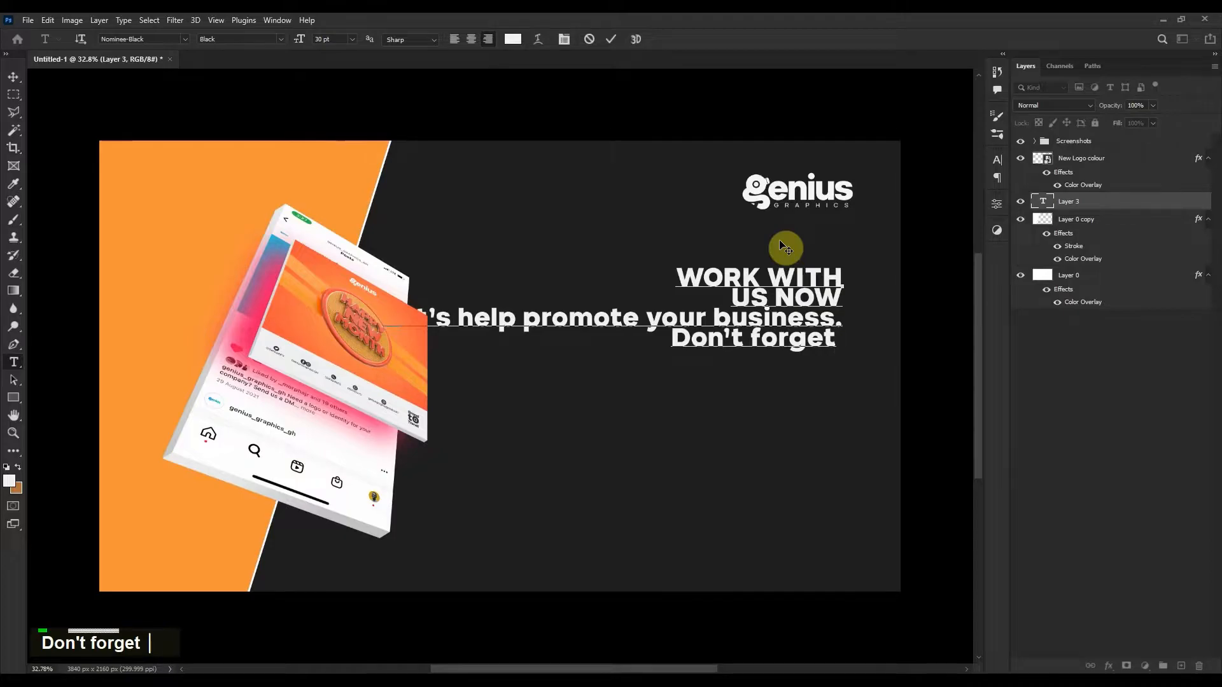
text(quali)
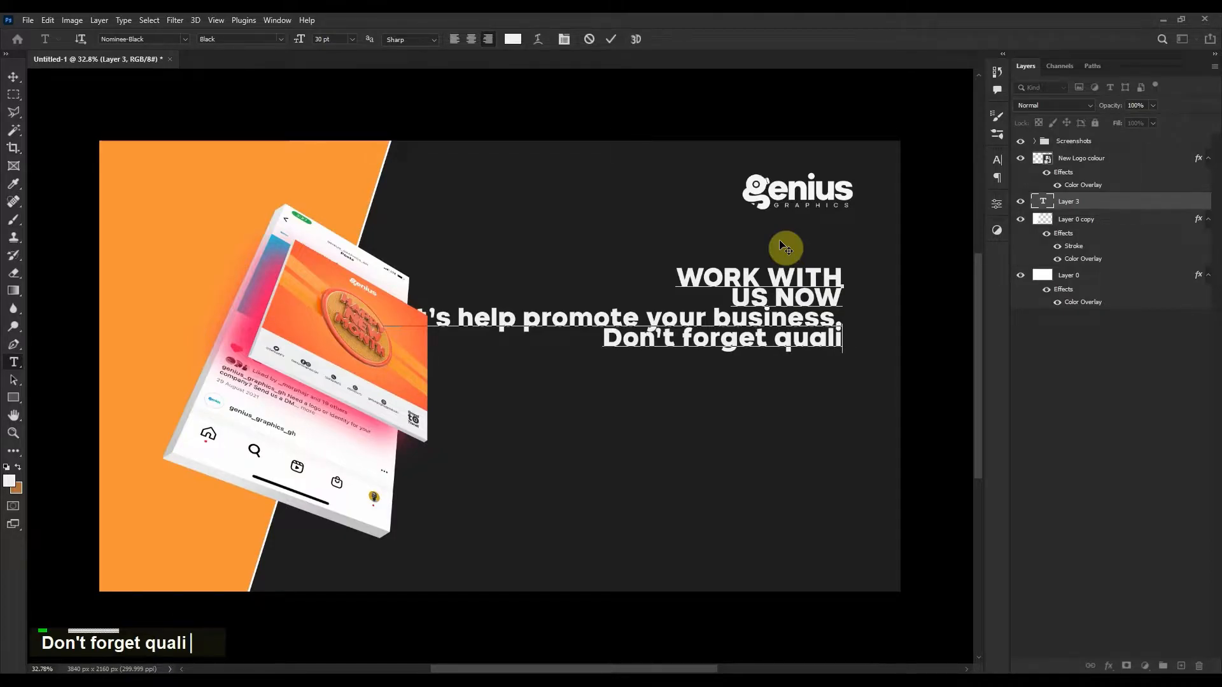
text(y)
key(BackSpace)
text(ty is the)
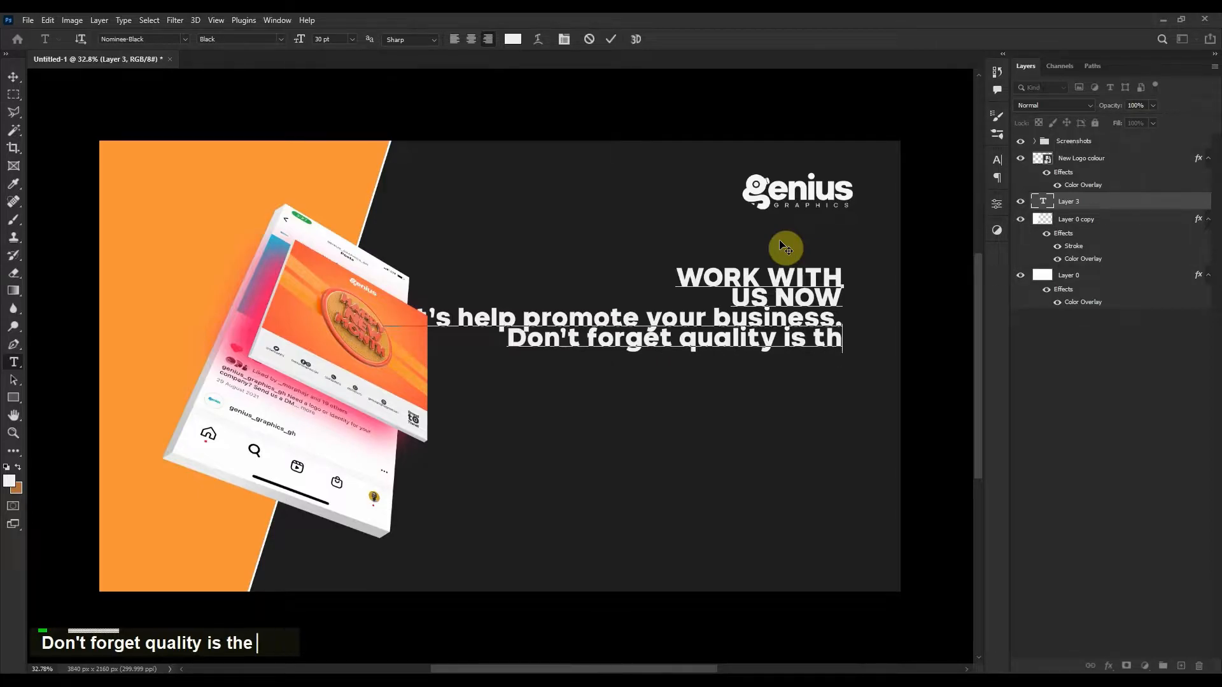
key(BackSpace)
key(BackSpace)
key(BackSpace)
key(BackSpace)
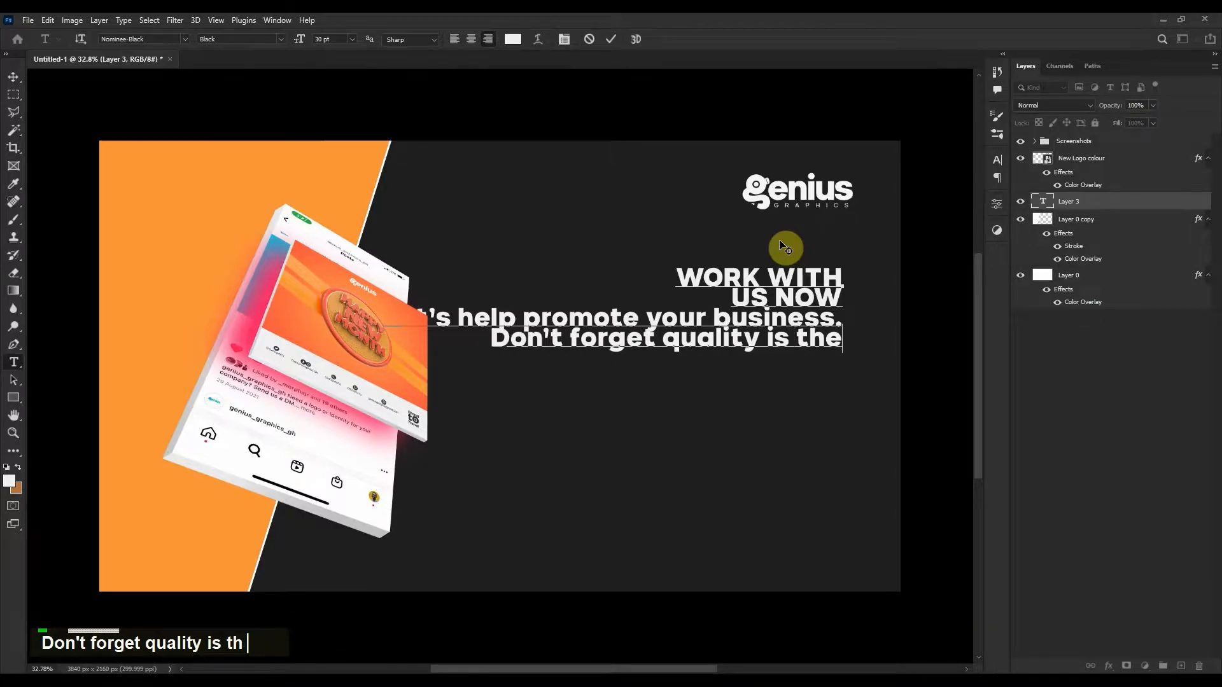
text(und)
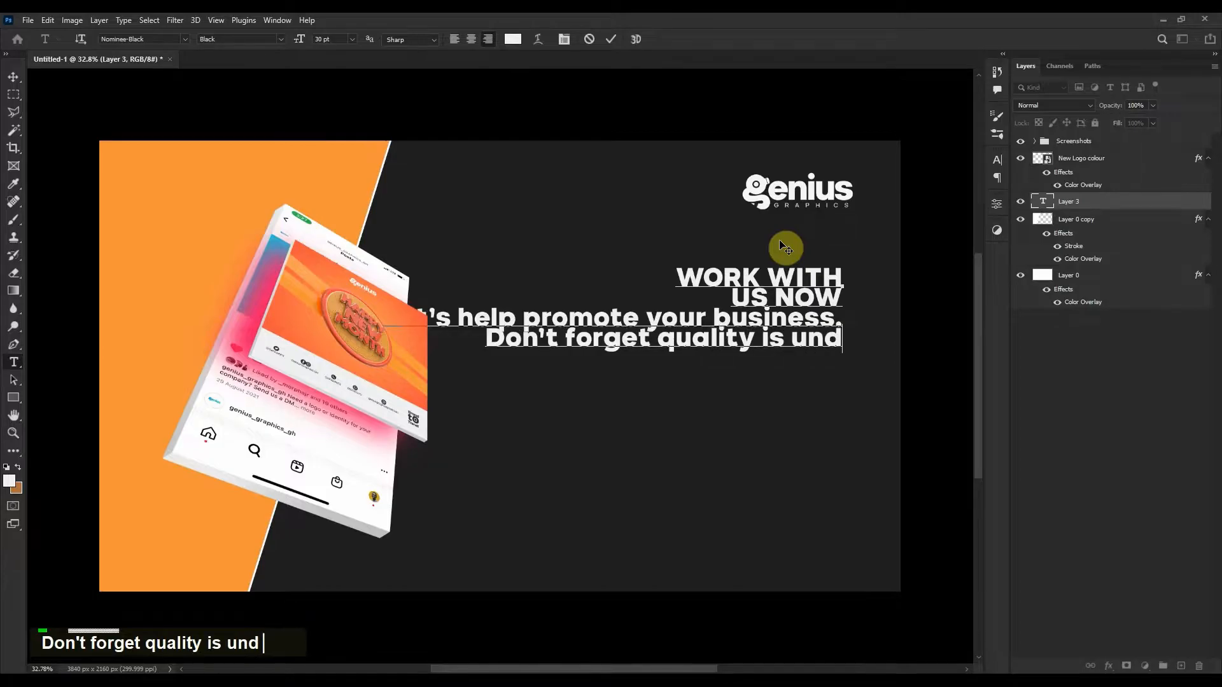
text(oubted)
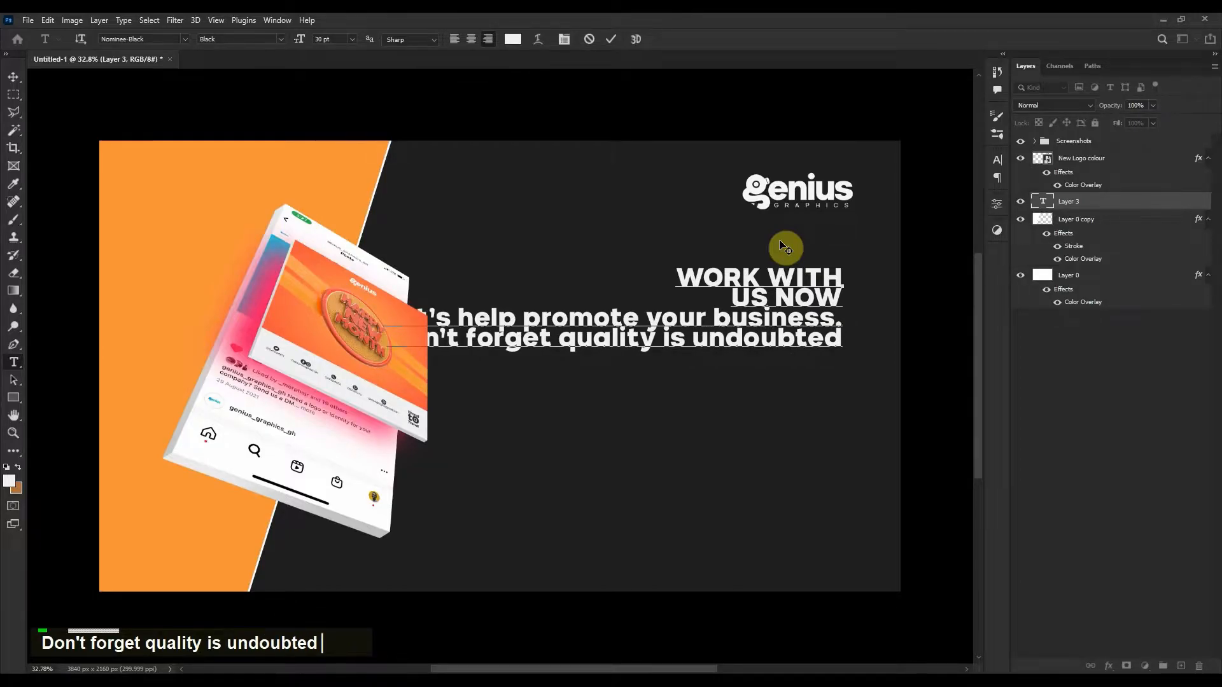
text(!)
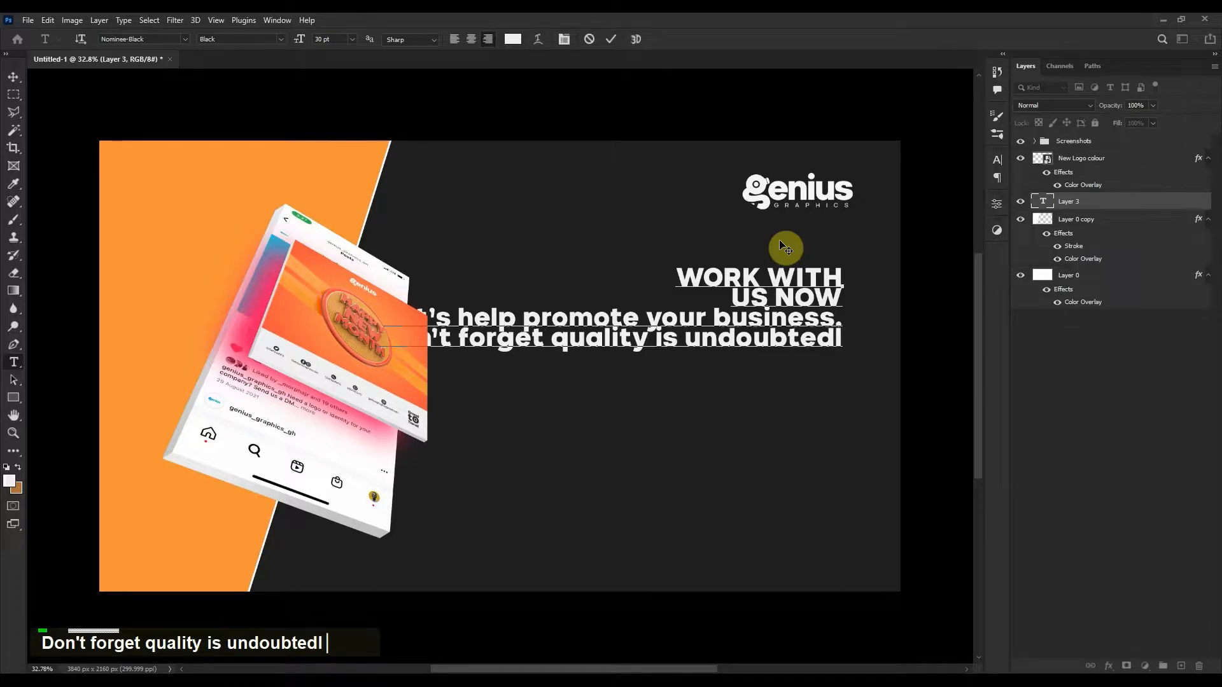
text(y)
key(Return)
text(the best b)
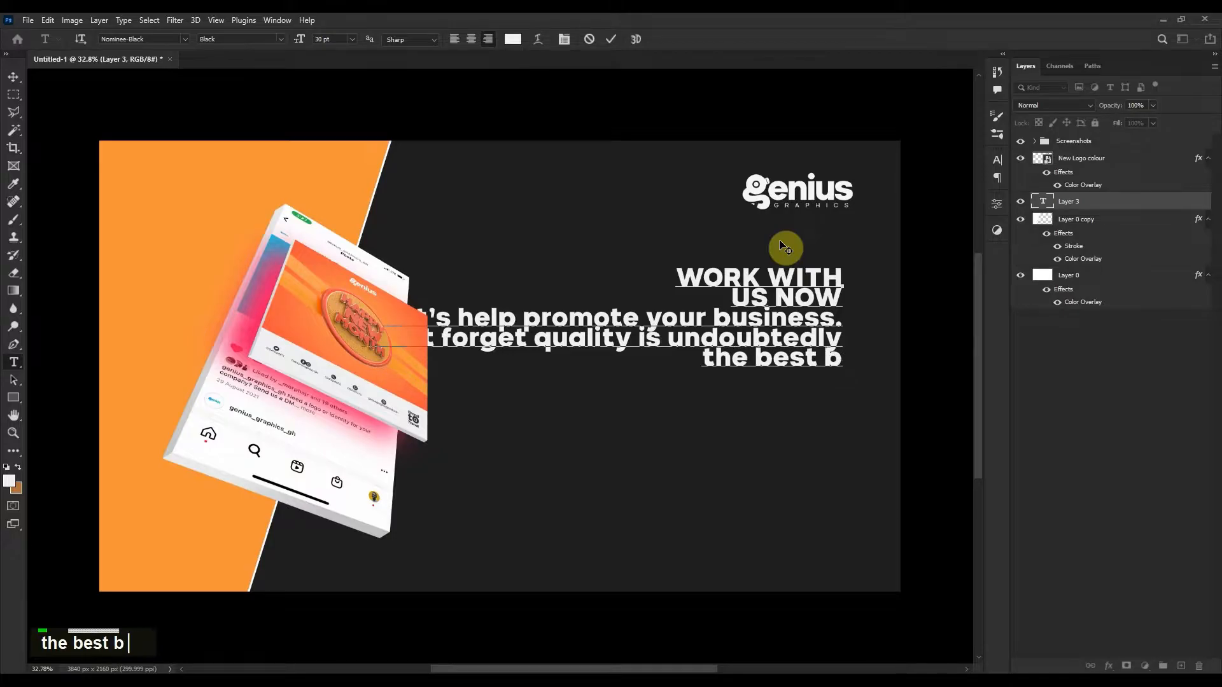
text(usiness)
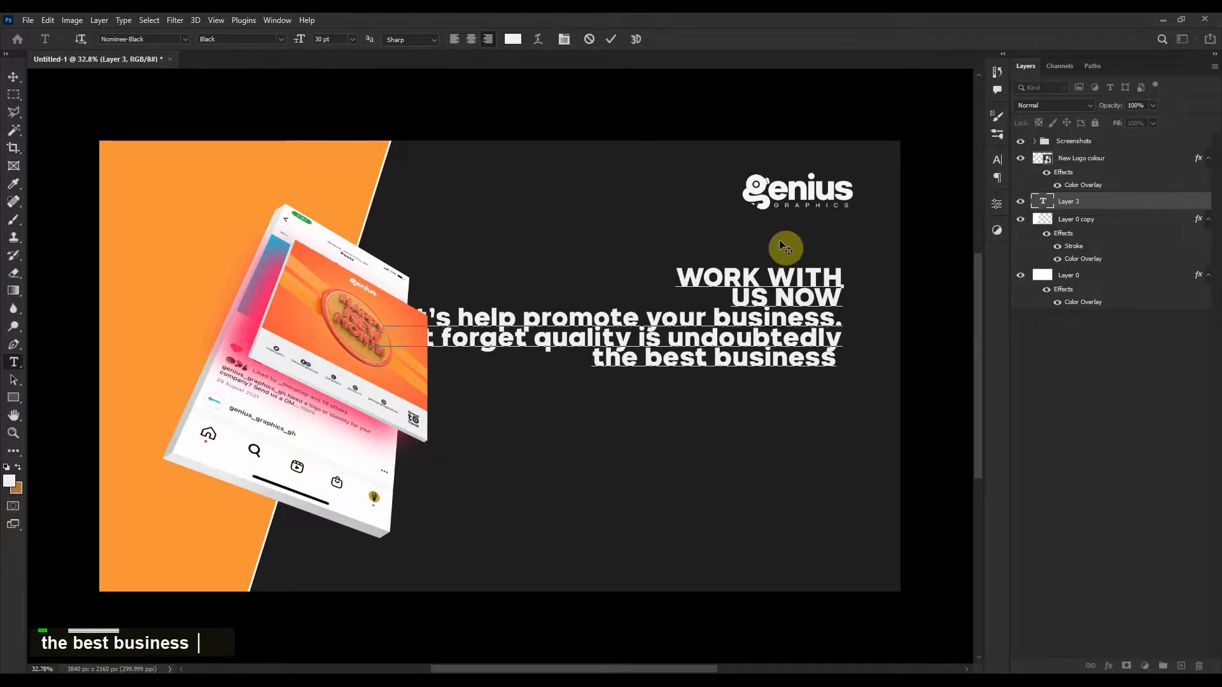
text( plan)
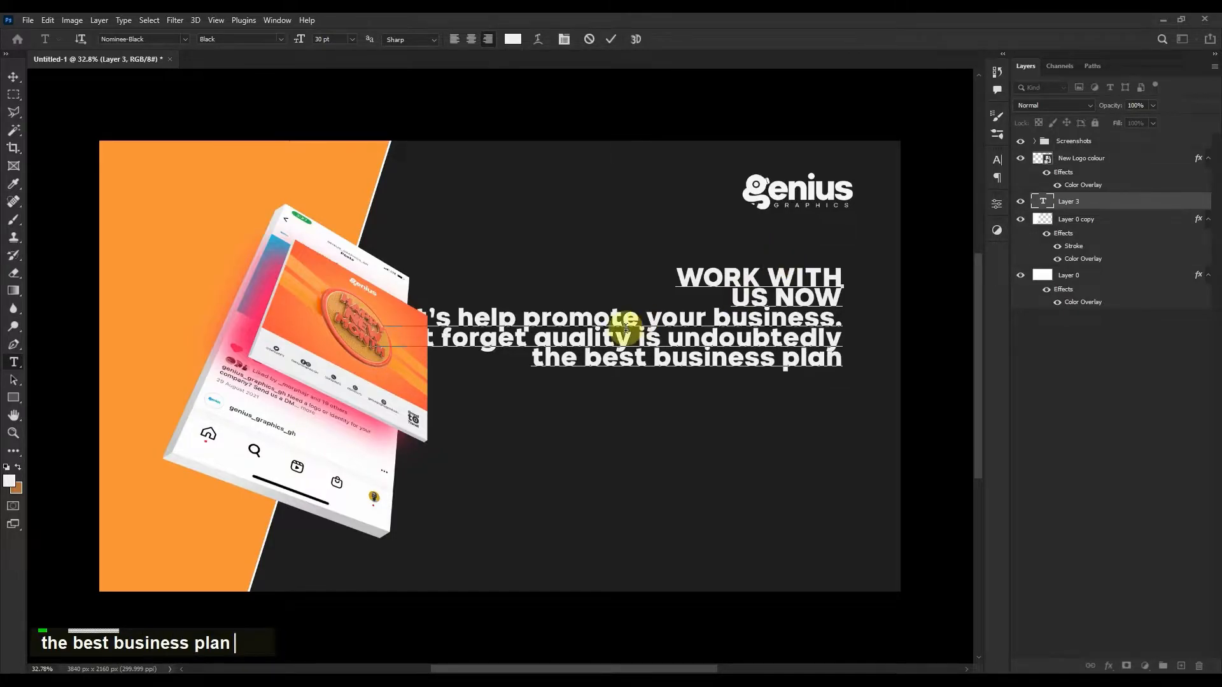
Set the selected body copy to Nominee-Regular 20 pt.
drag(347, 310, 869, 357)
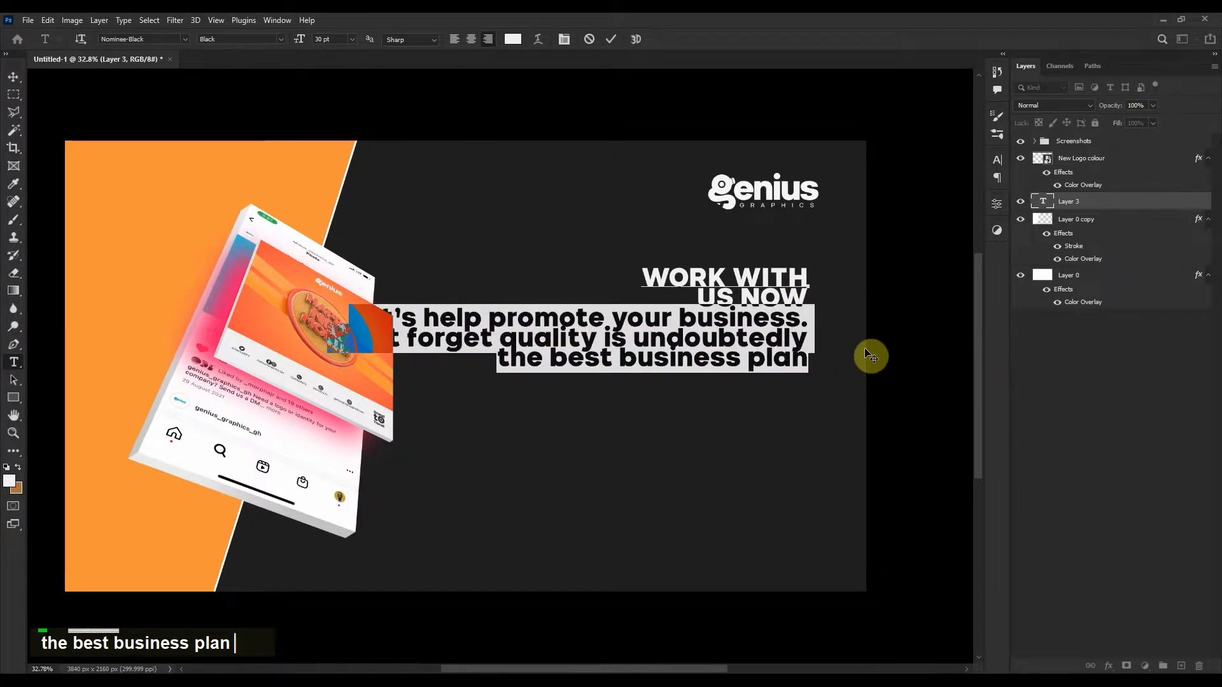
click(997, 160)
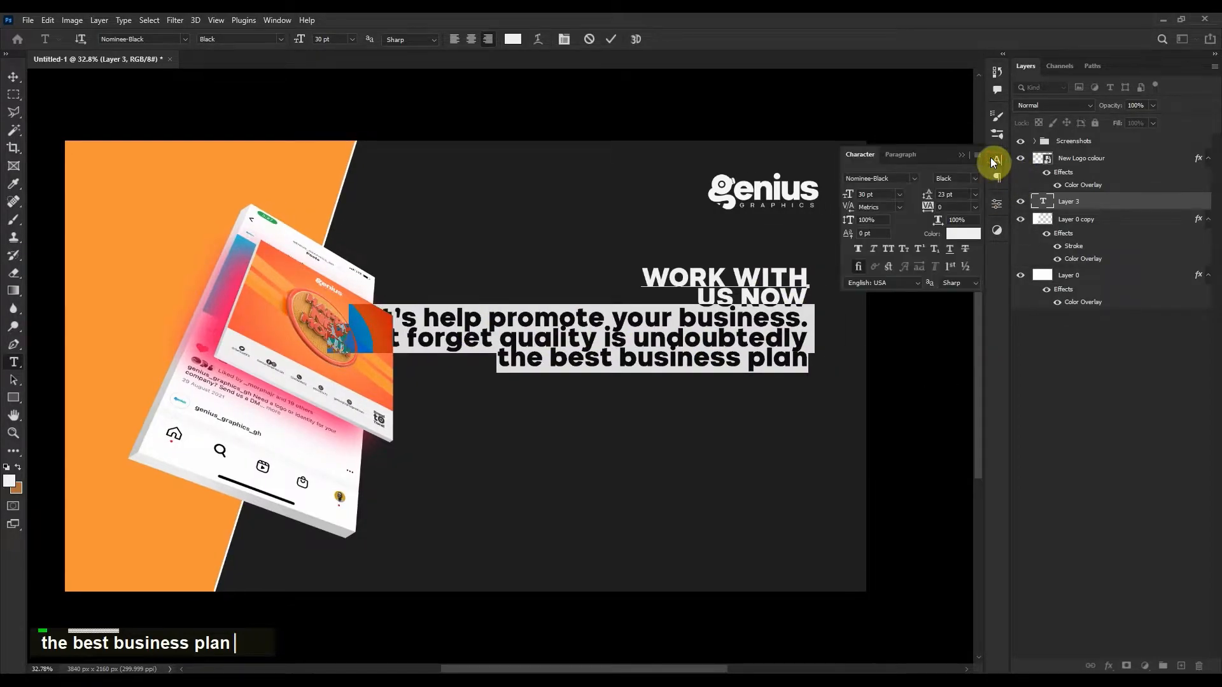
click(913, 178)
click(911, 231)
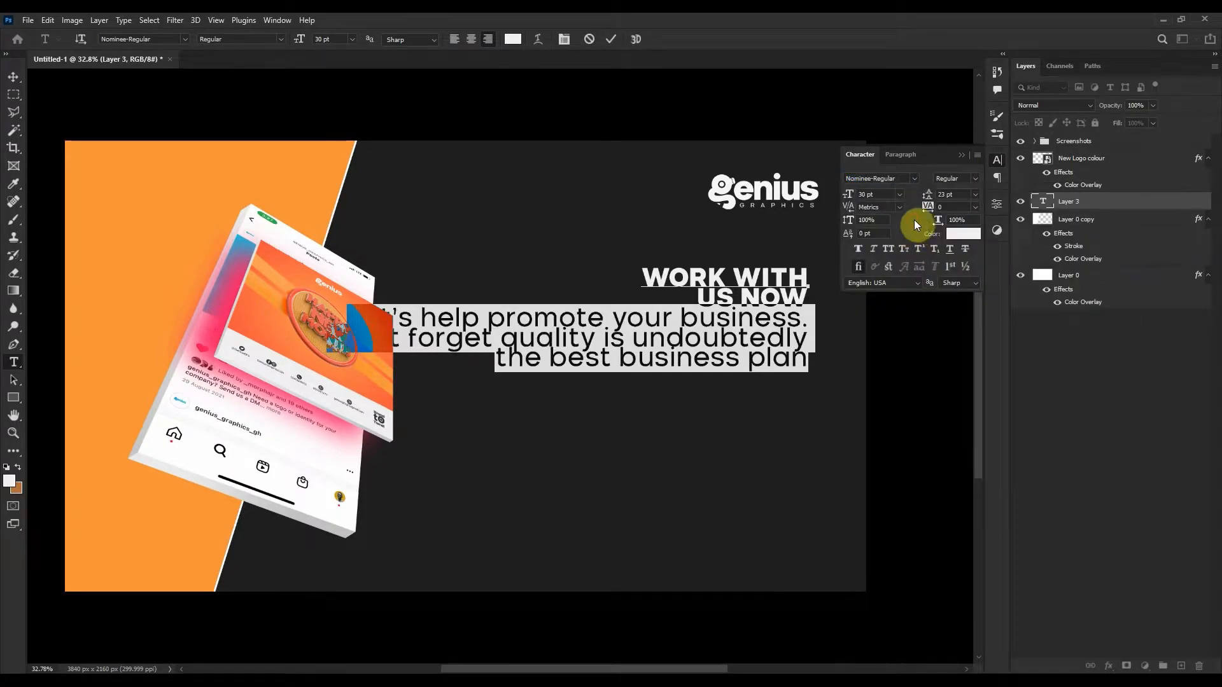
shift+scroll(886, 196, down, 1)
click(766, 272)
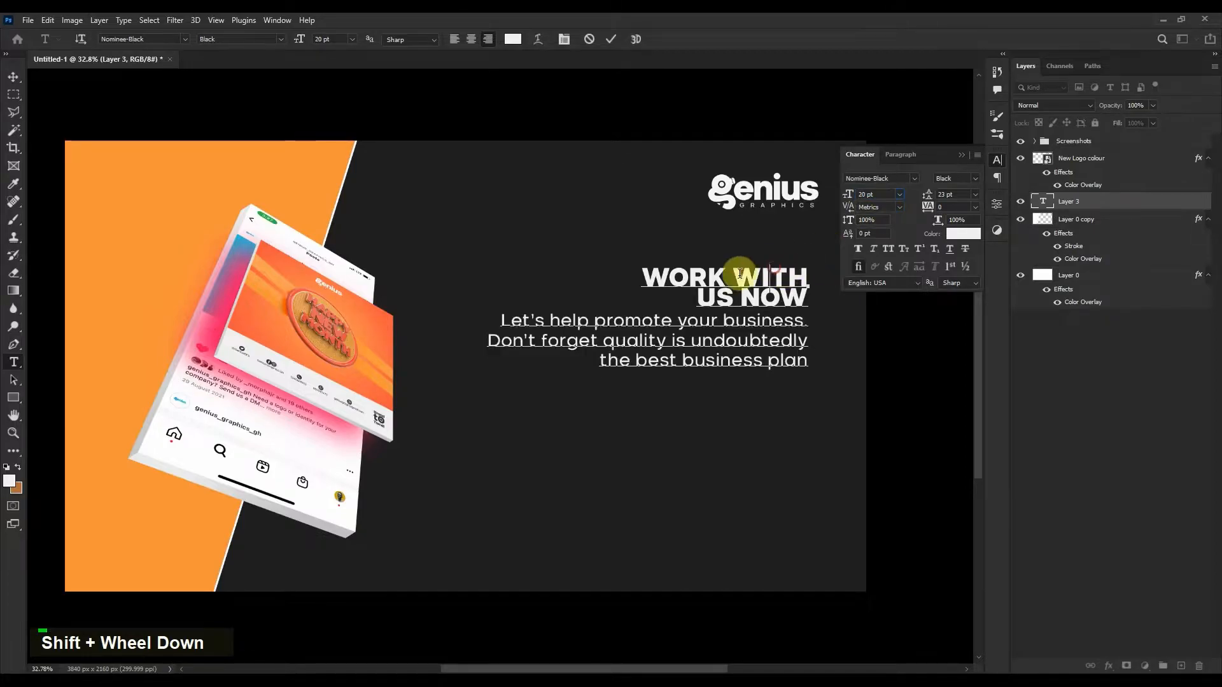
Set the headline to 58 pt with 44 pt leading, then lower the text block.
drag(639, 278, 825, 294)
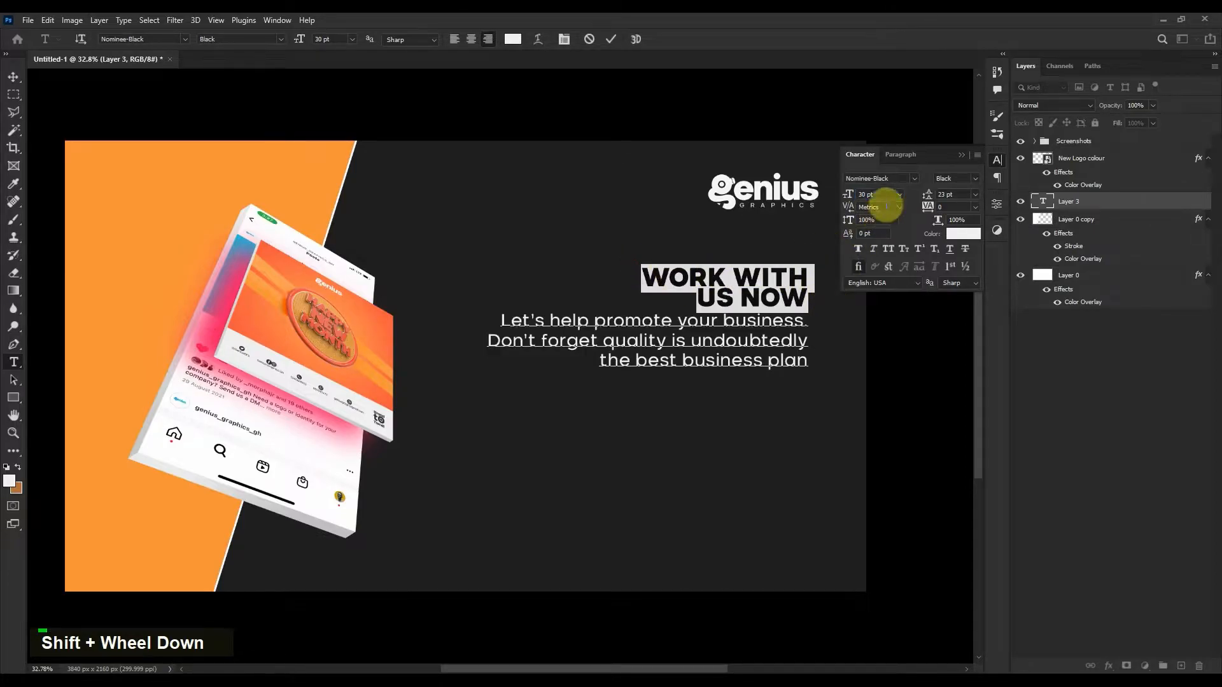
shift+scroll(882, 194, up, 3)
shift+scroll(894, 194, up, 1)
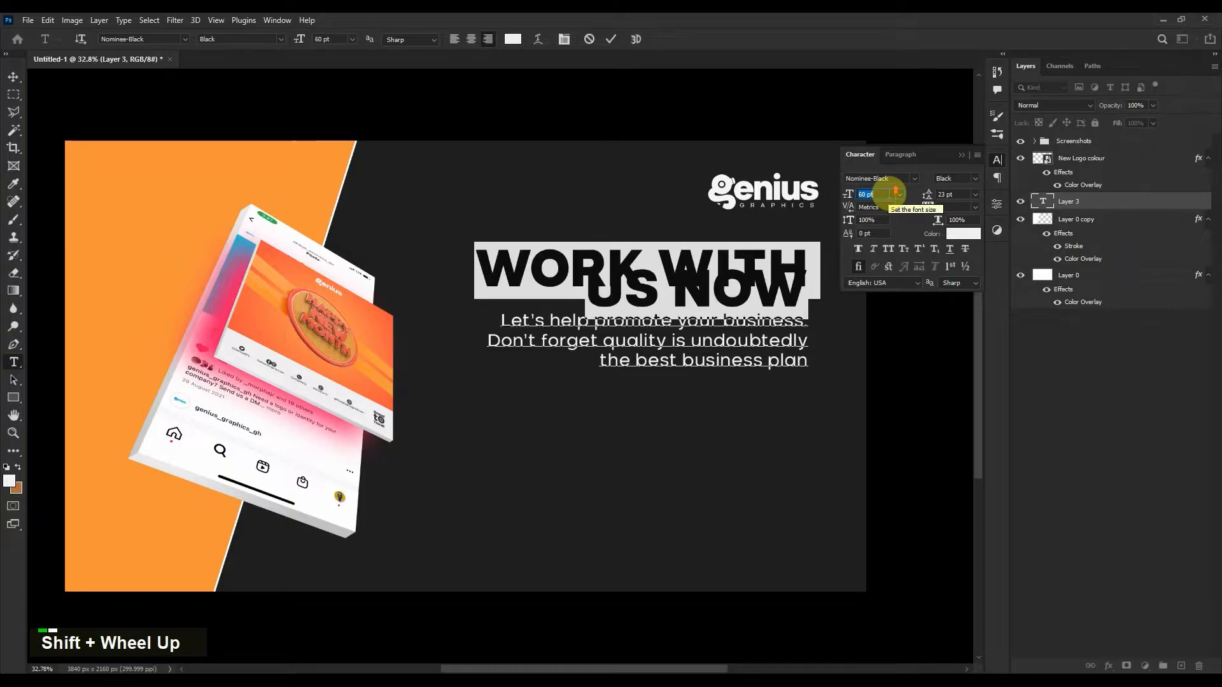
scroll(890, 194, down, 2)
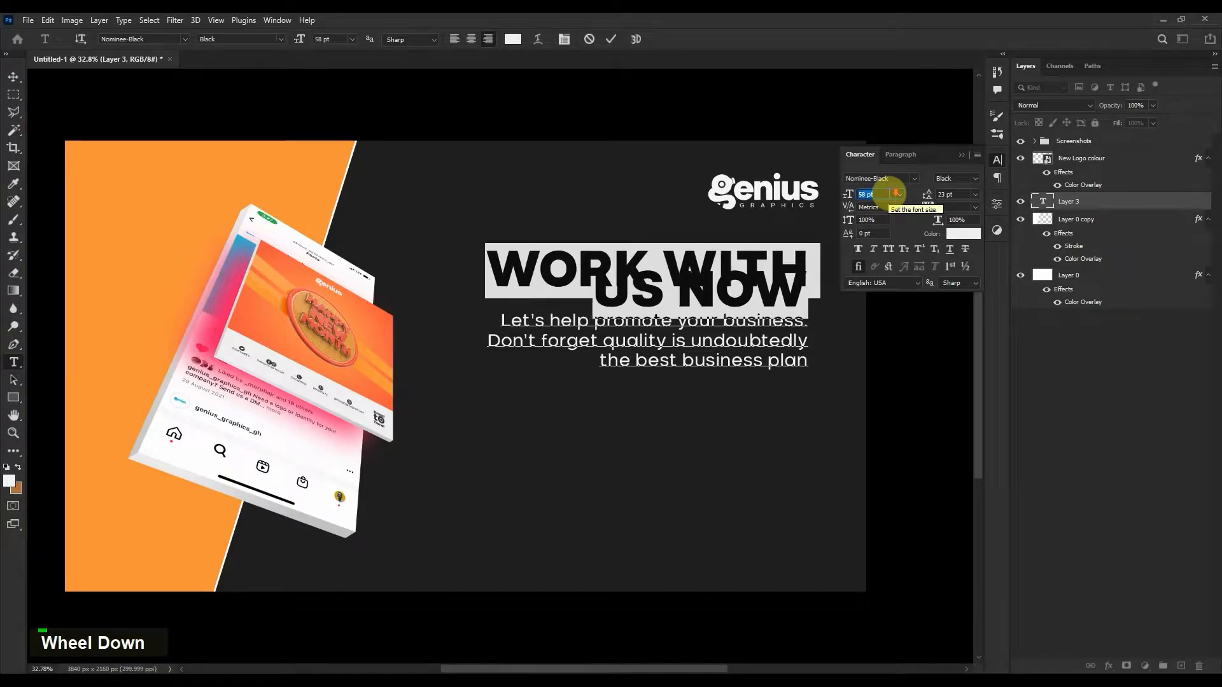
click(959, 194)
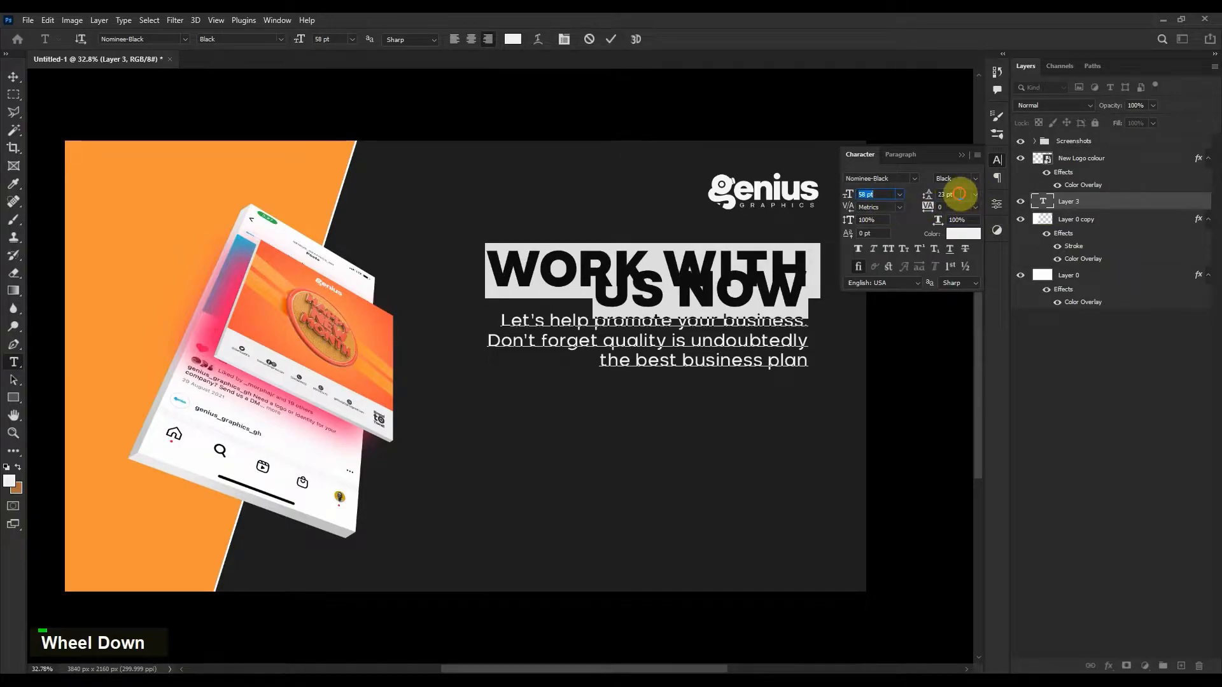
scroll(959, 194, up, 3)
shift+scroll(960, 194, up, 2)
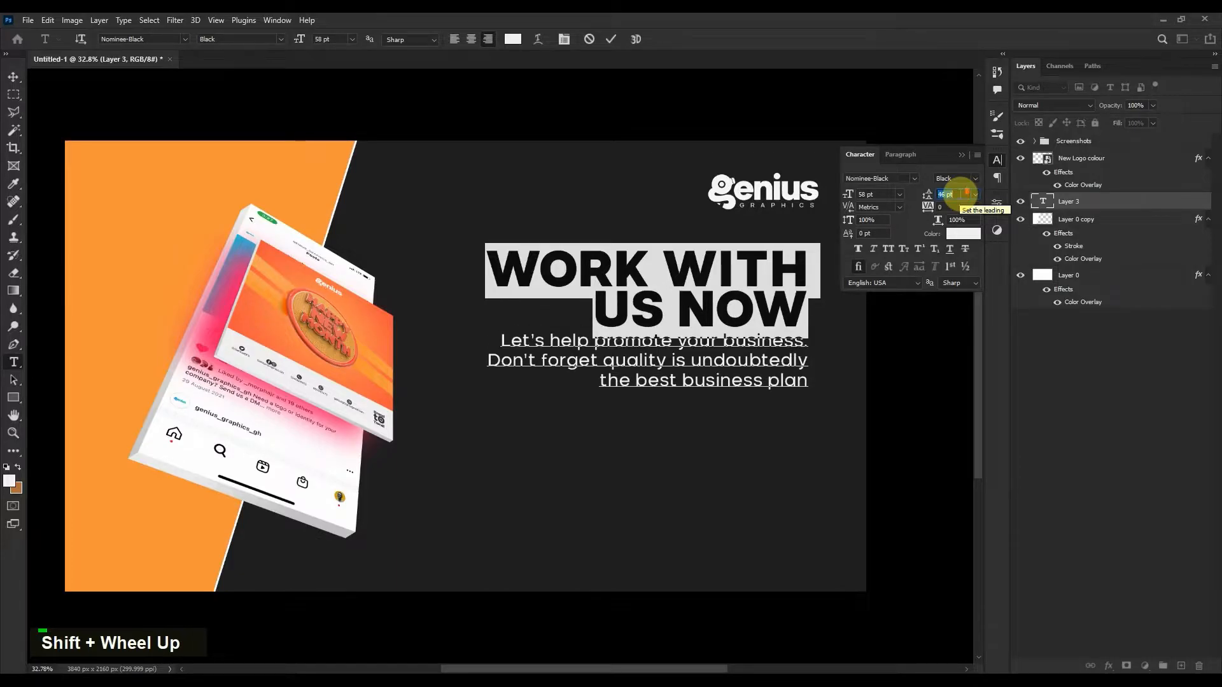
scroll(959, 194, down, 1)
scroll(965, 191, down, 1)
click(719, 325)
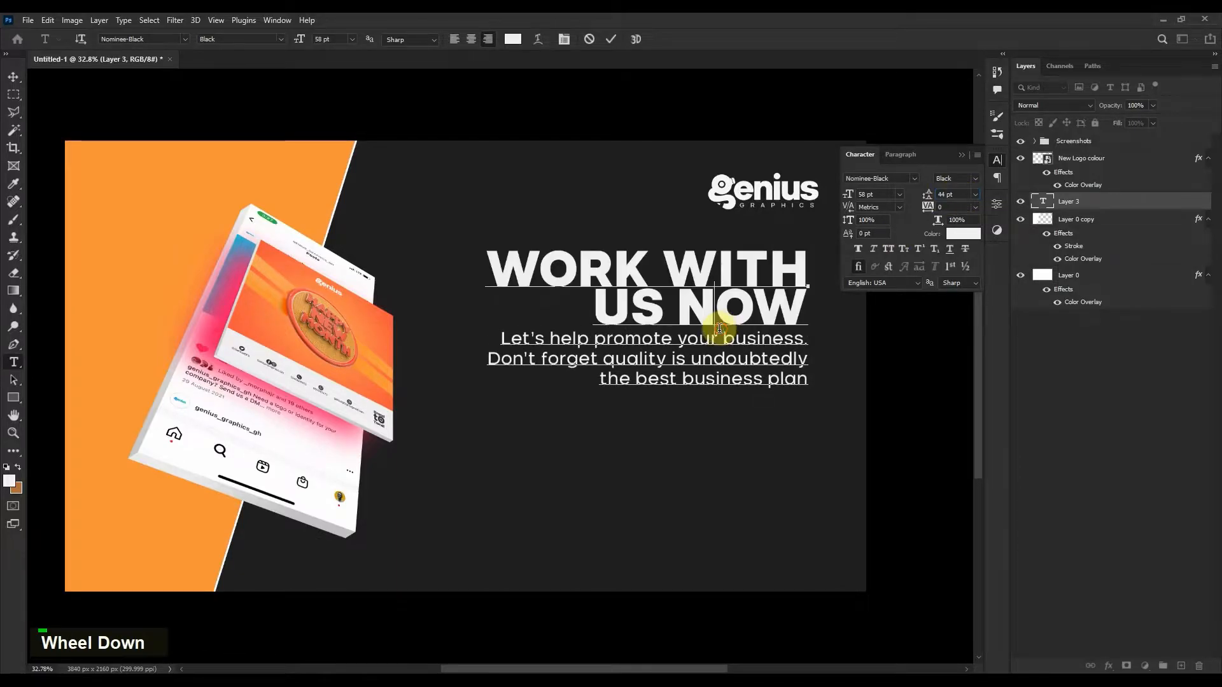
drag(850, 368, 857, 408)
click(220, 210)
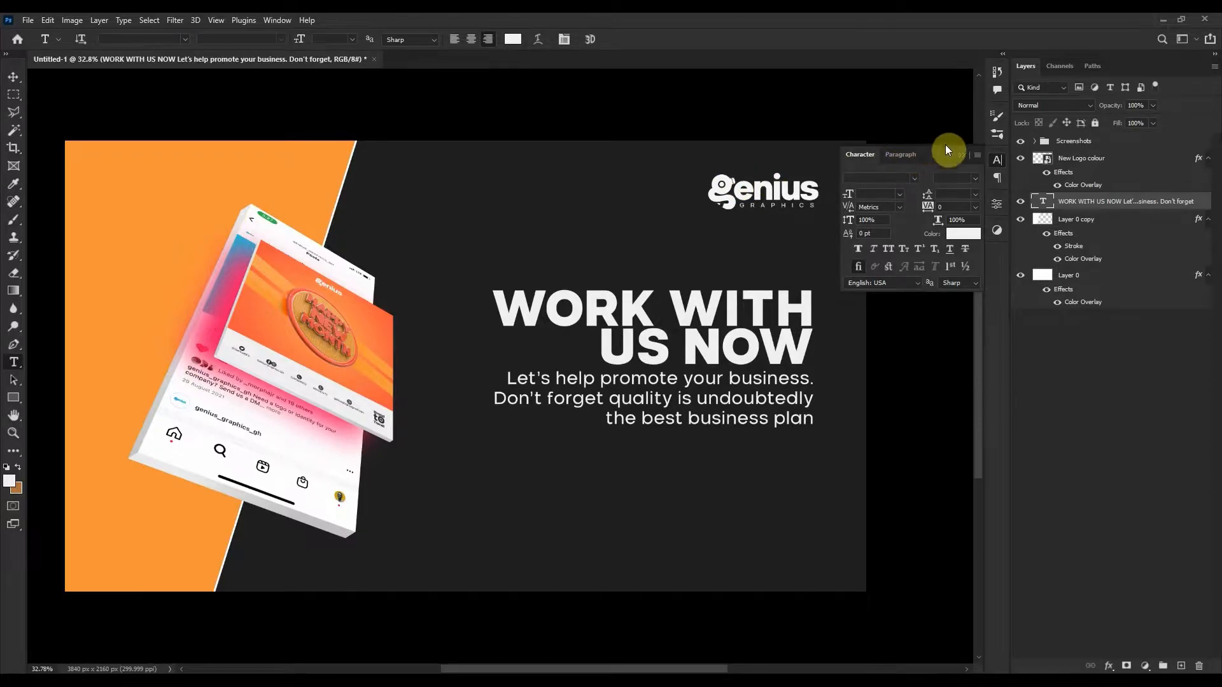
Increase the US NOW headline leading to 46 pt.
click(961, 154)
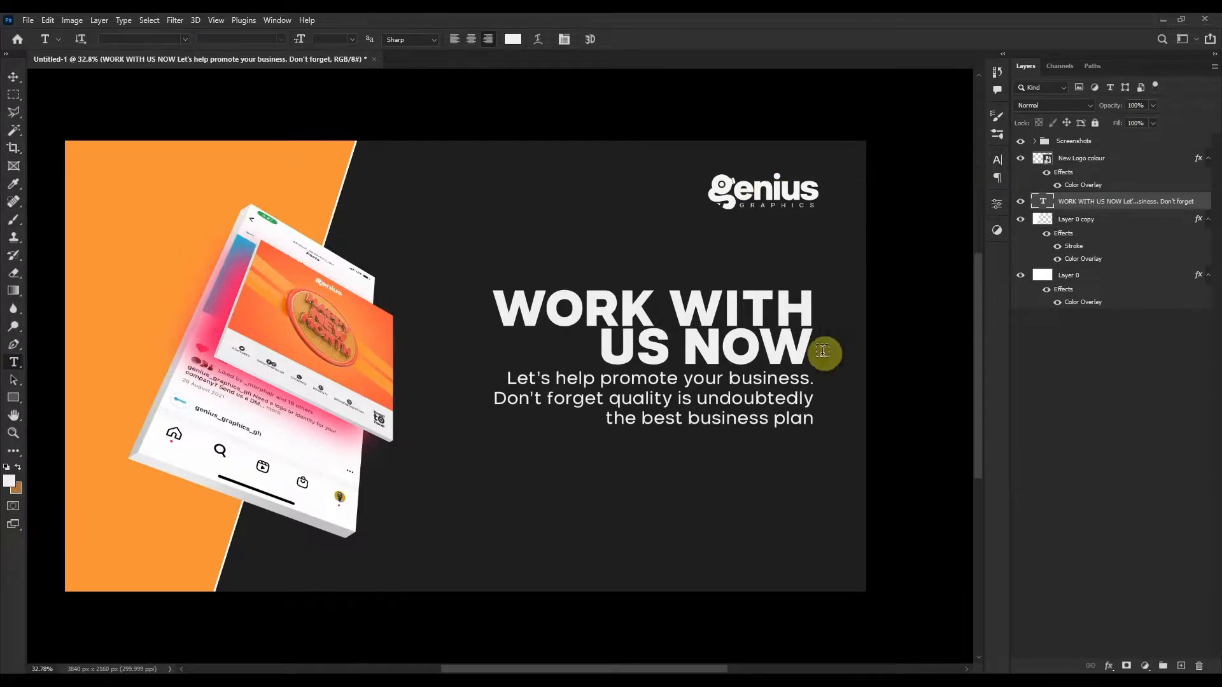
double_click(776, 344)
triple_click(773, 339)
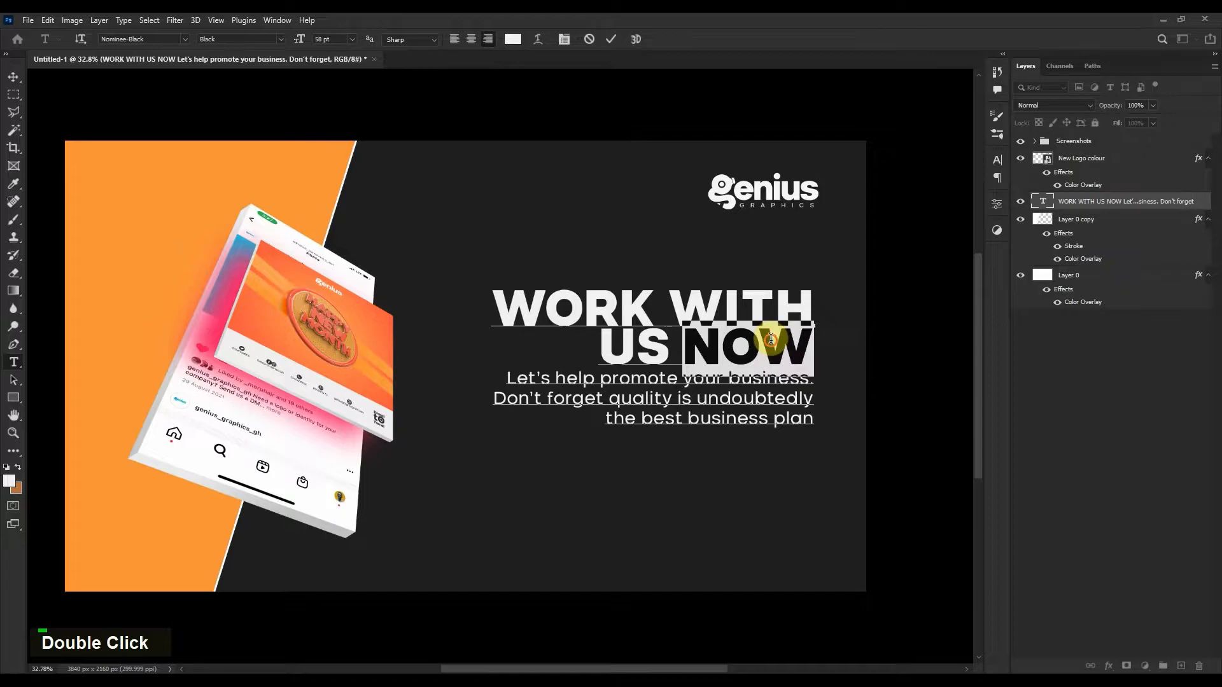
click(997, 159)
click(954, 194)
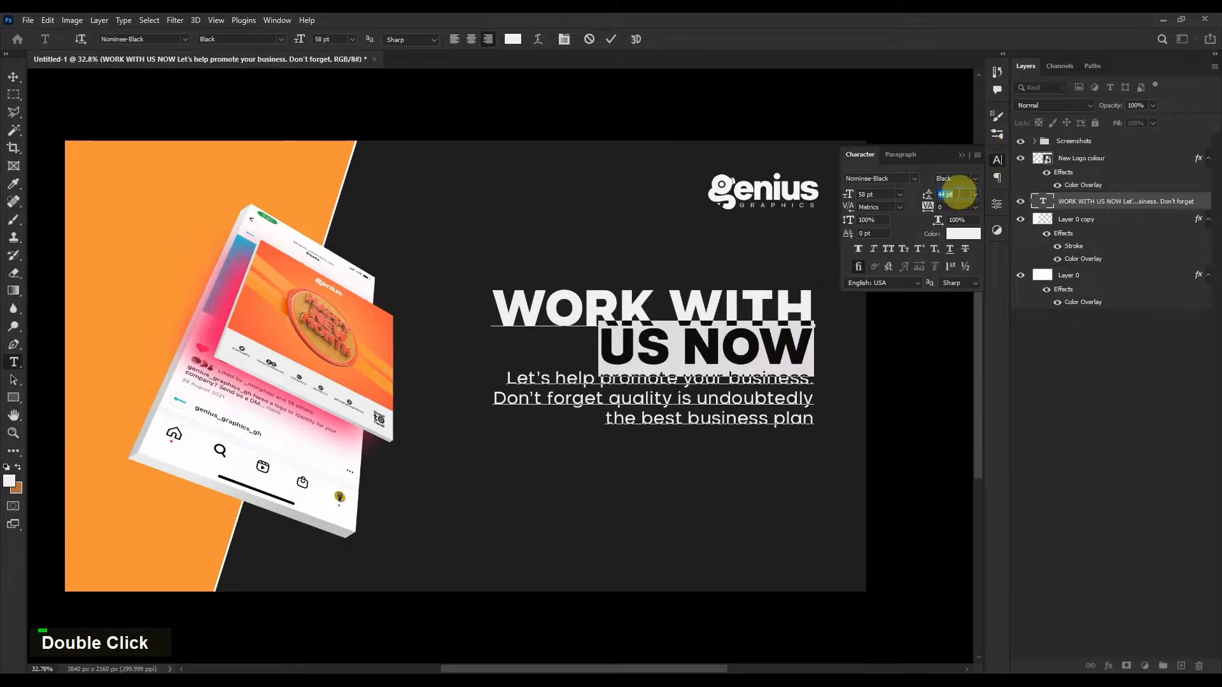
scroll(959, 193, up, 1)
scroll(959, 193, up, 1)
click(787, 342)
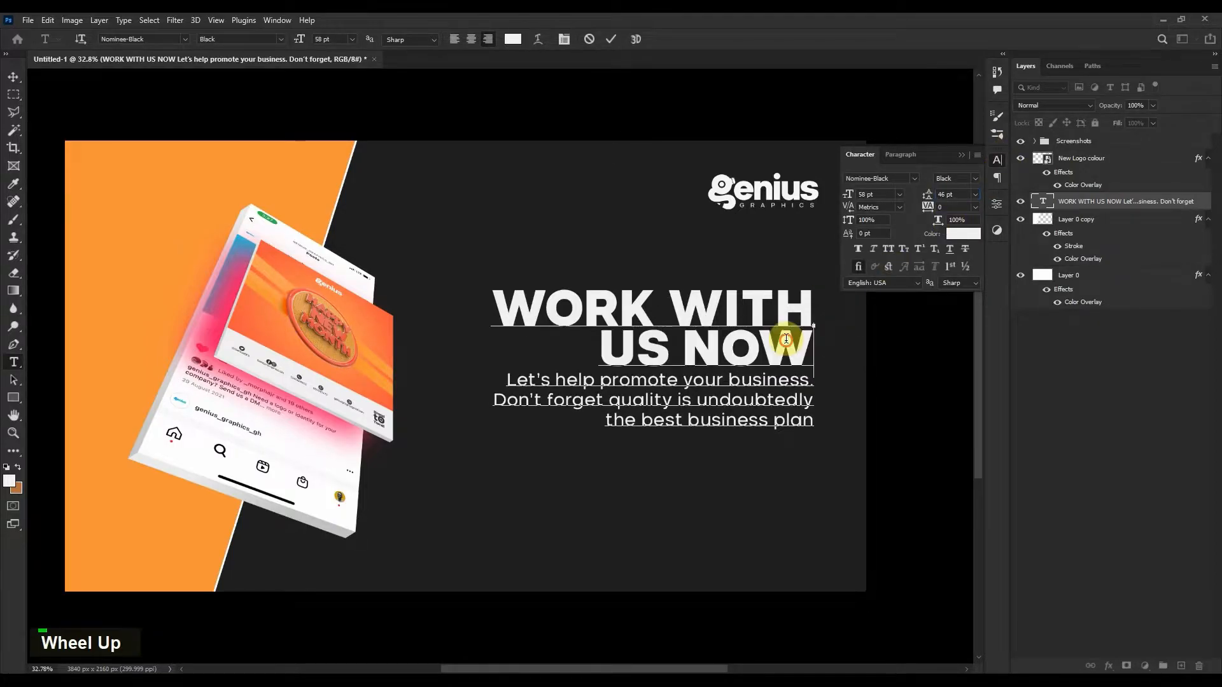
click(1050, 512)
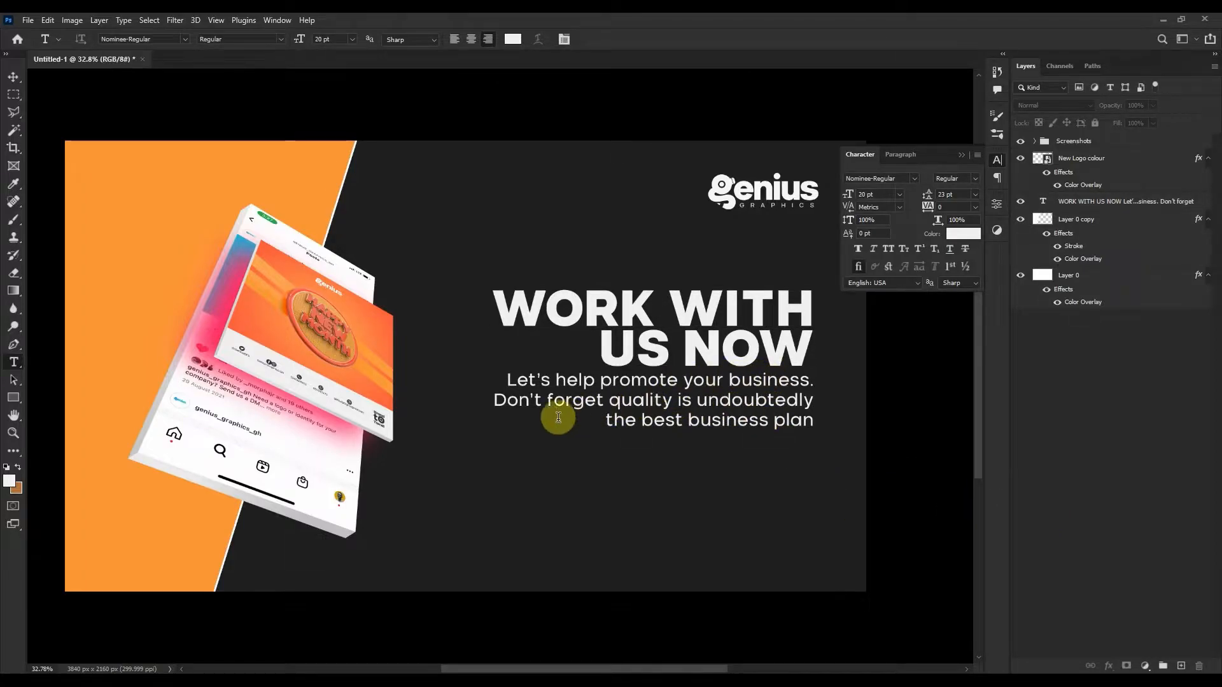
Set the words 'quality' and 'best' in Nominee-Black.
double_click(614, 398)
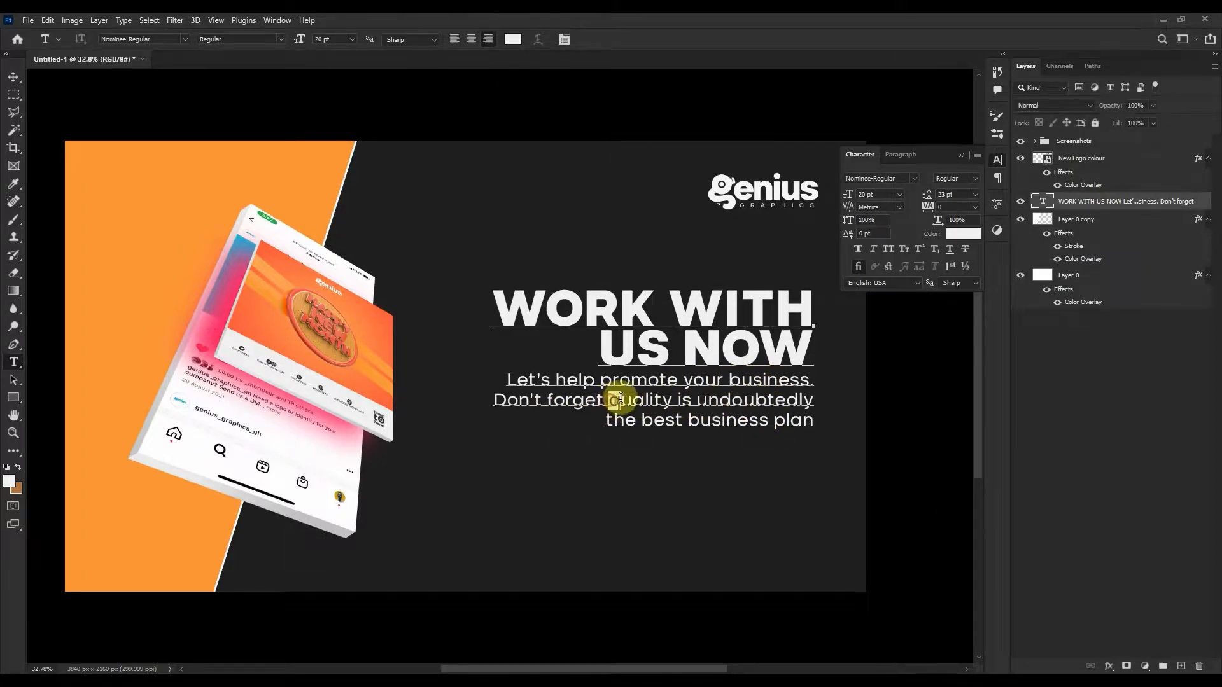
click(913, 179)
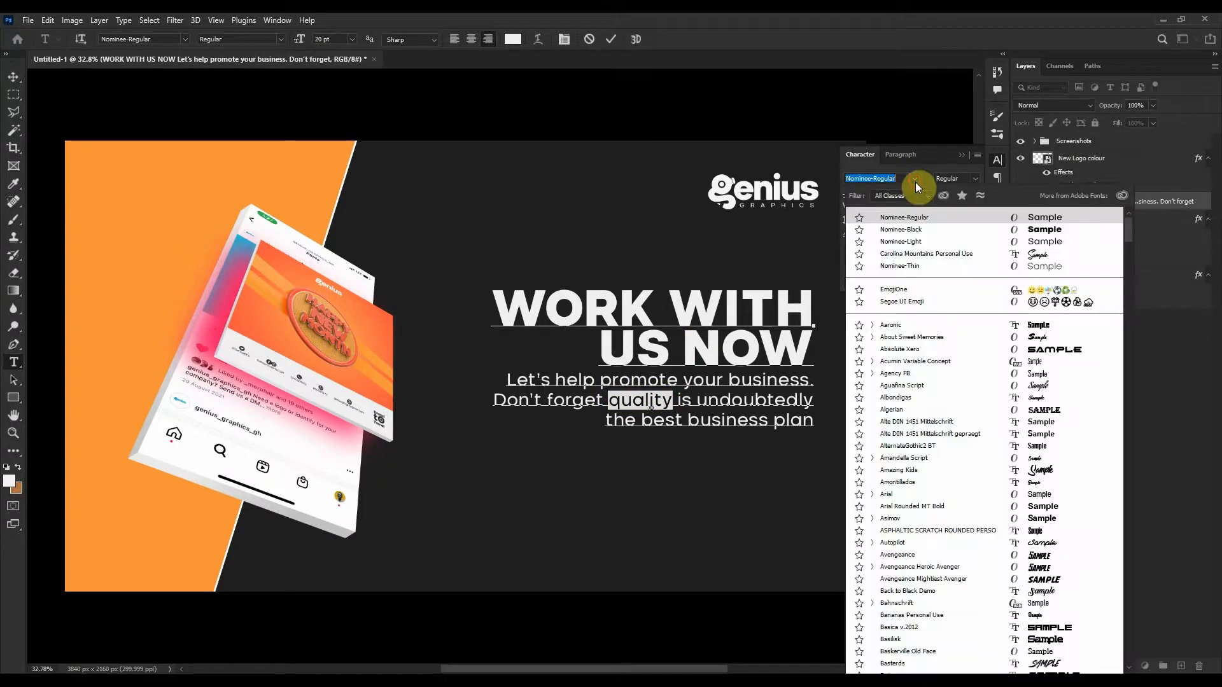
click(902, 231)
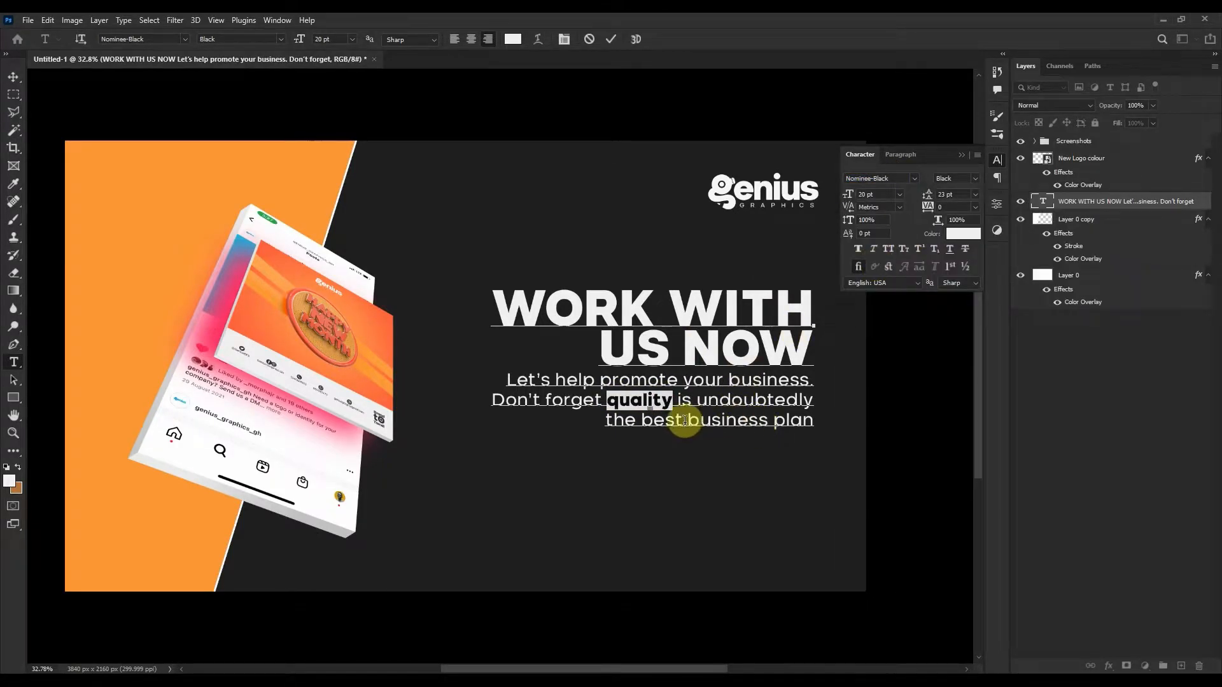
double_click(658, 421)
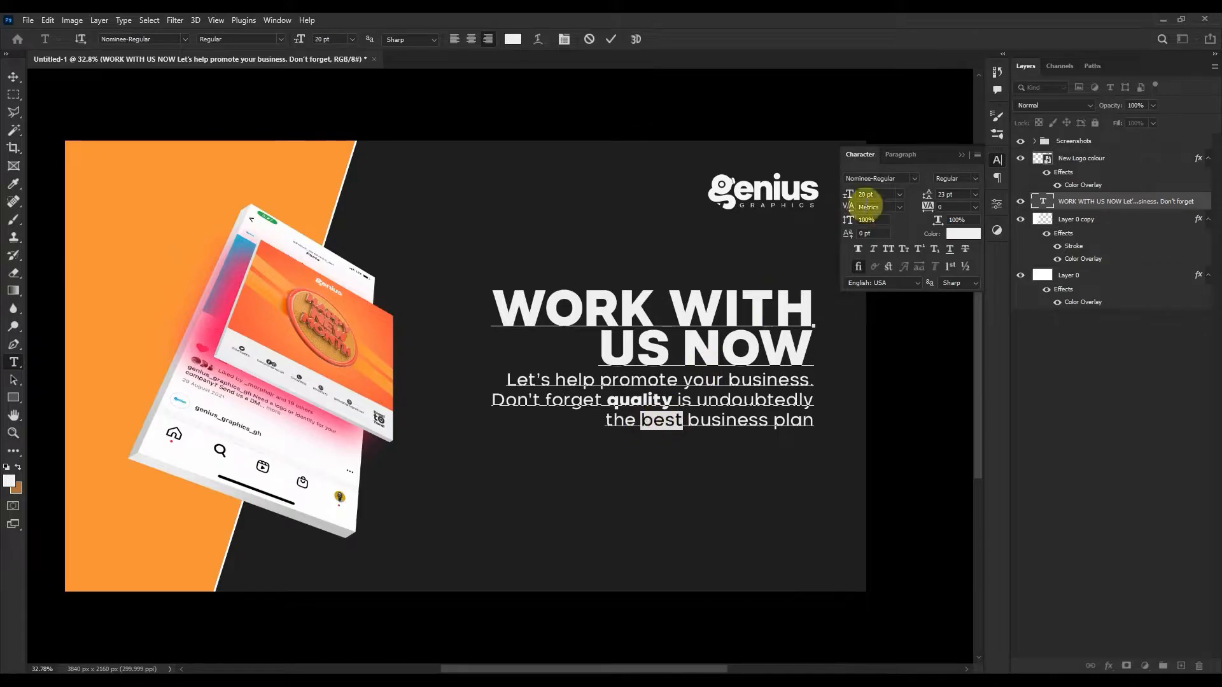
click(912, 180)
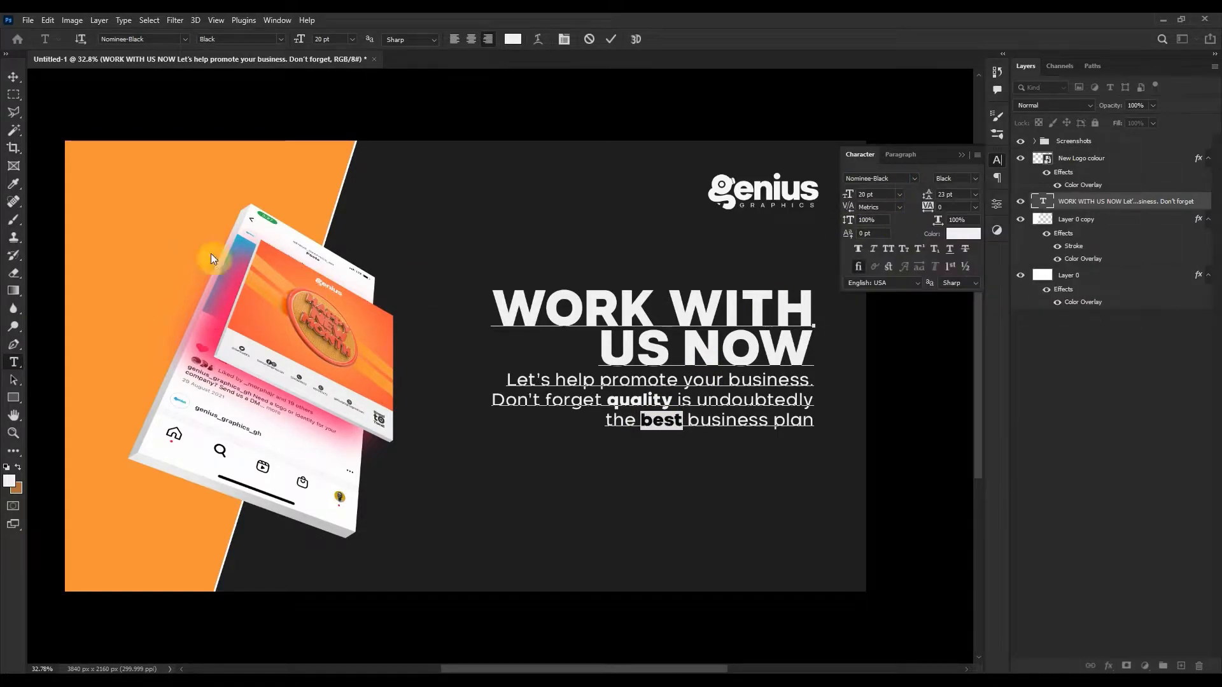
click(13, 76)
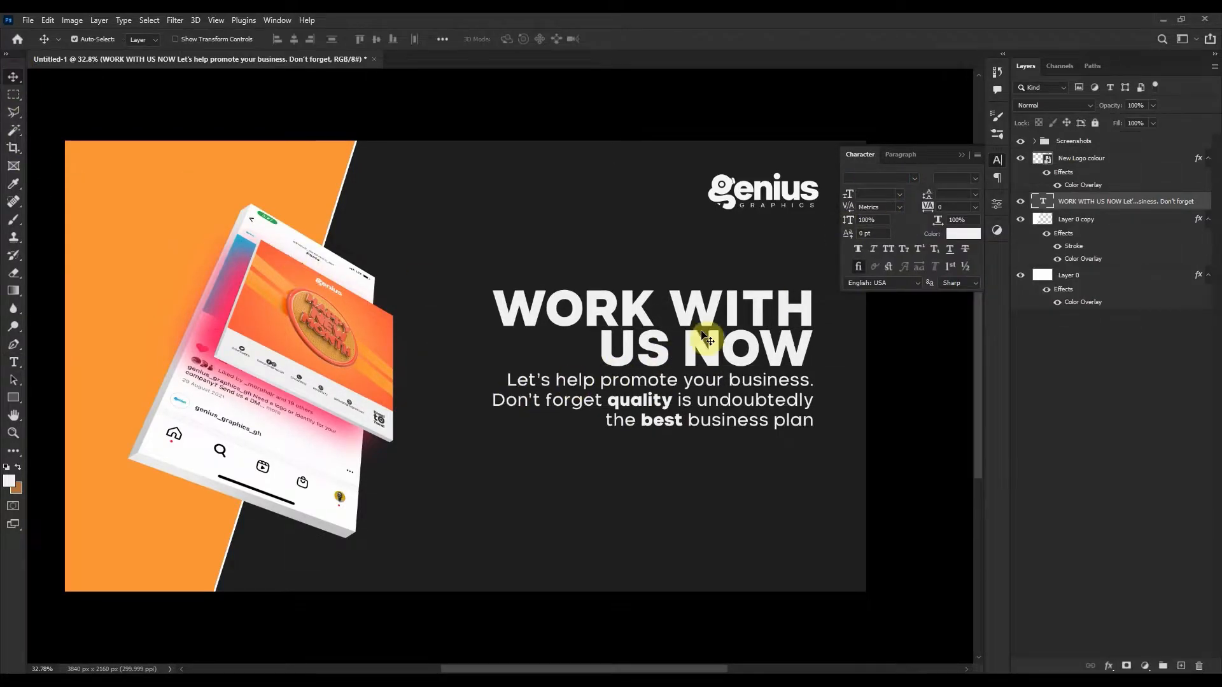
Lower the text block slightly and align its right edge with the Genius logo's right edge.
drag(700, 343, 697, 353)
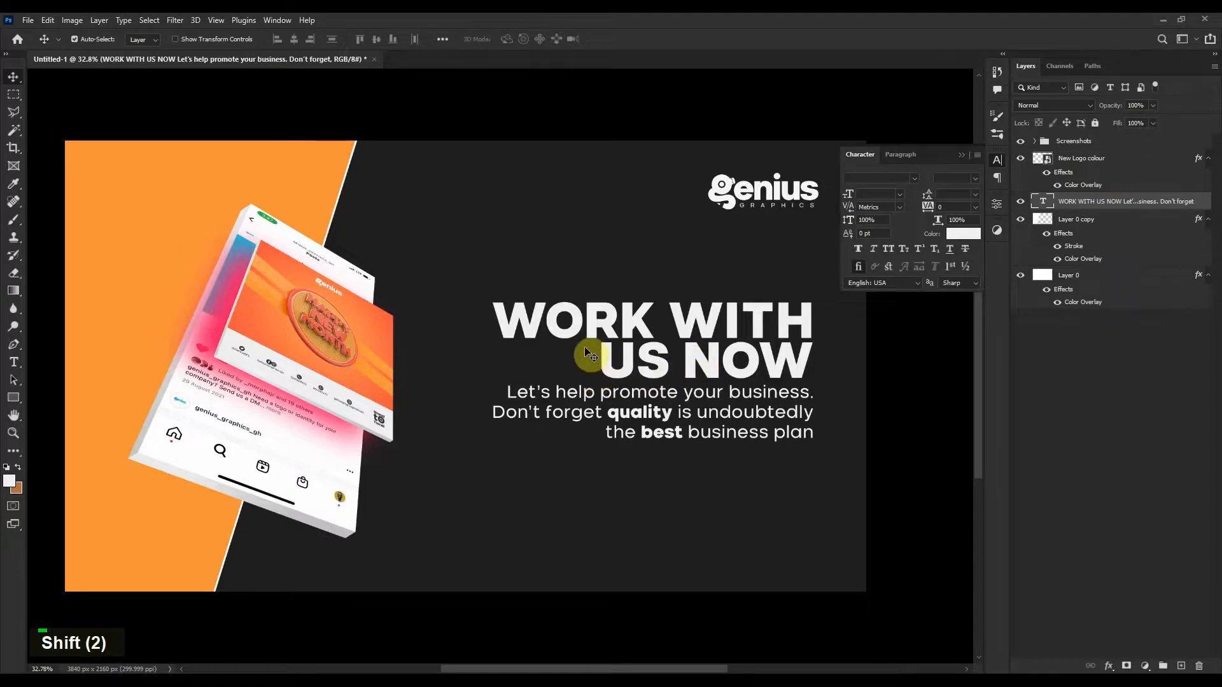
shift+click(757, 201)
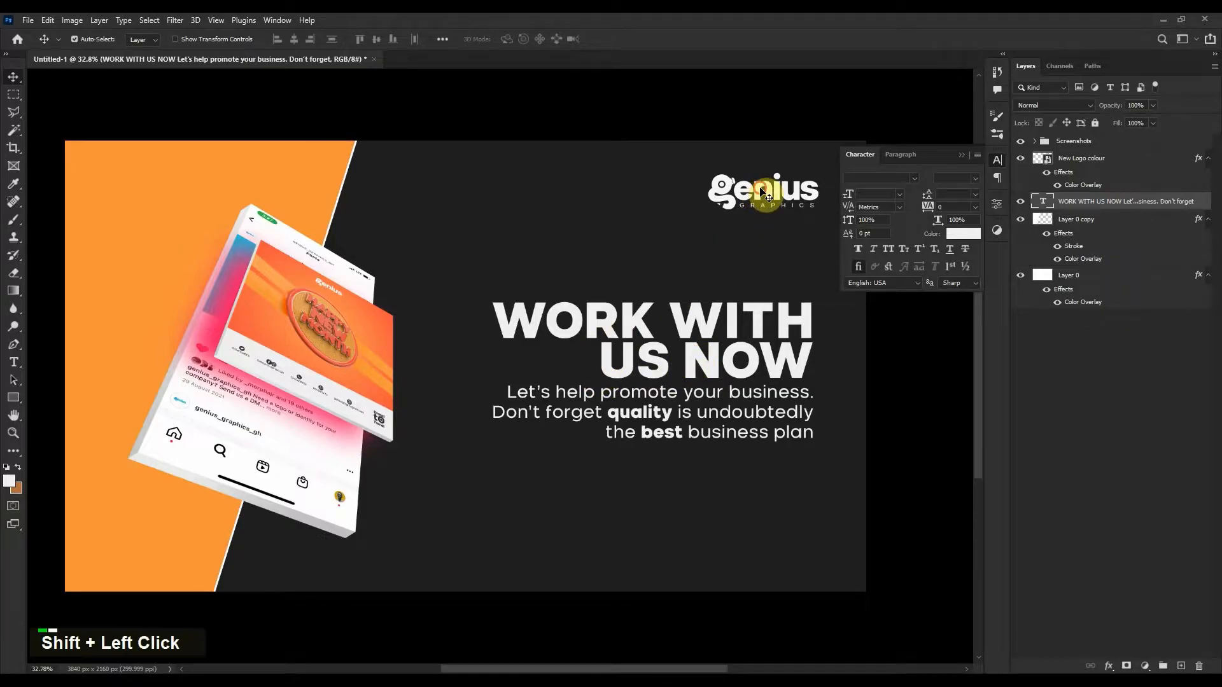
click(309, 42)
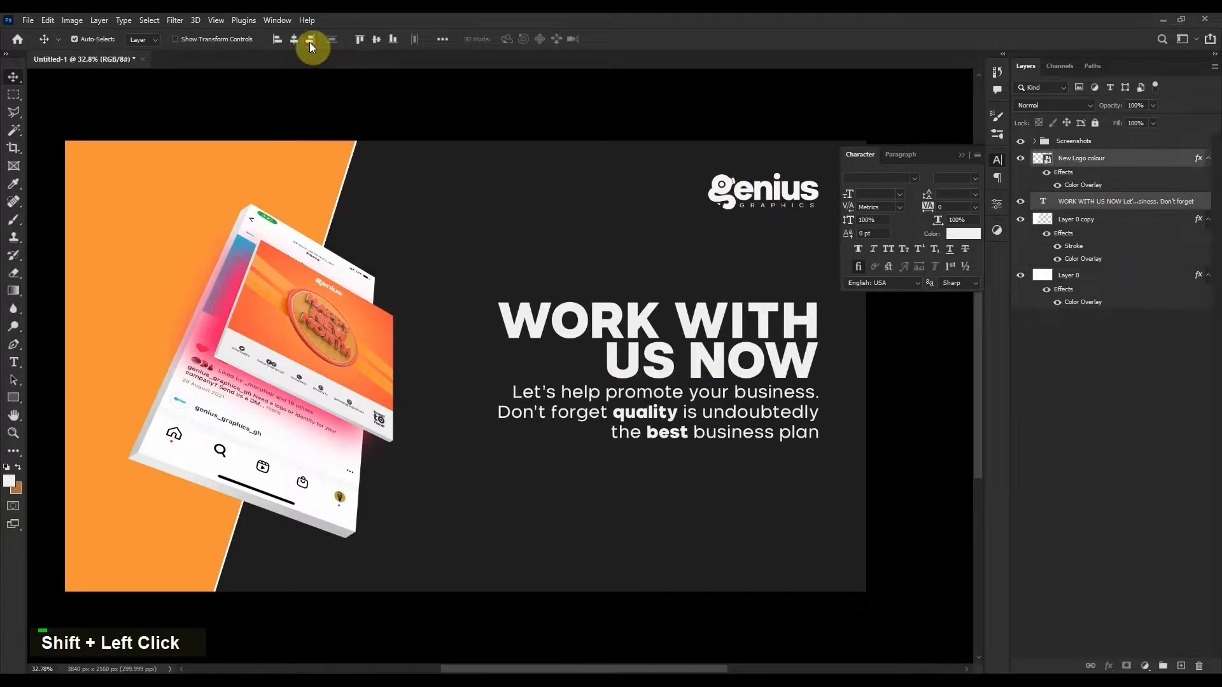
click(915, 358)
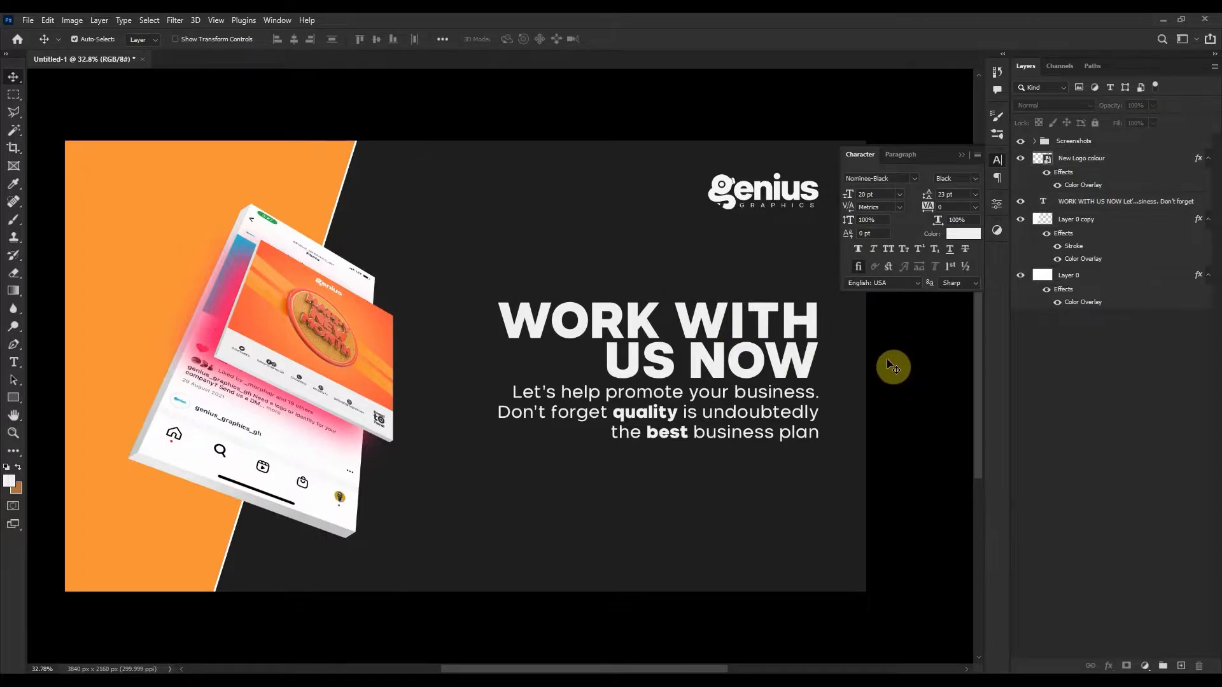
Duplicate Layer 0 as Layer 0 copy 2, overlay it white, and shrink it into a bottom footer strip.
click(1141, 285)
right_click(1140, 282)
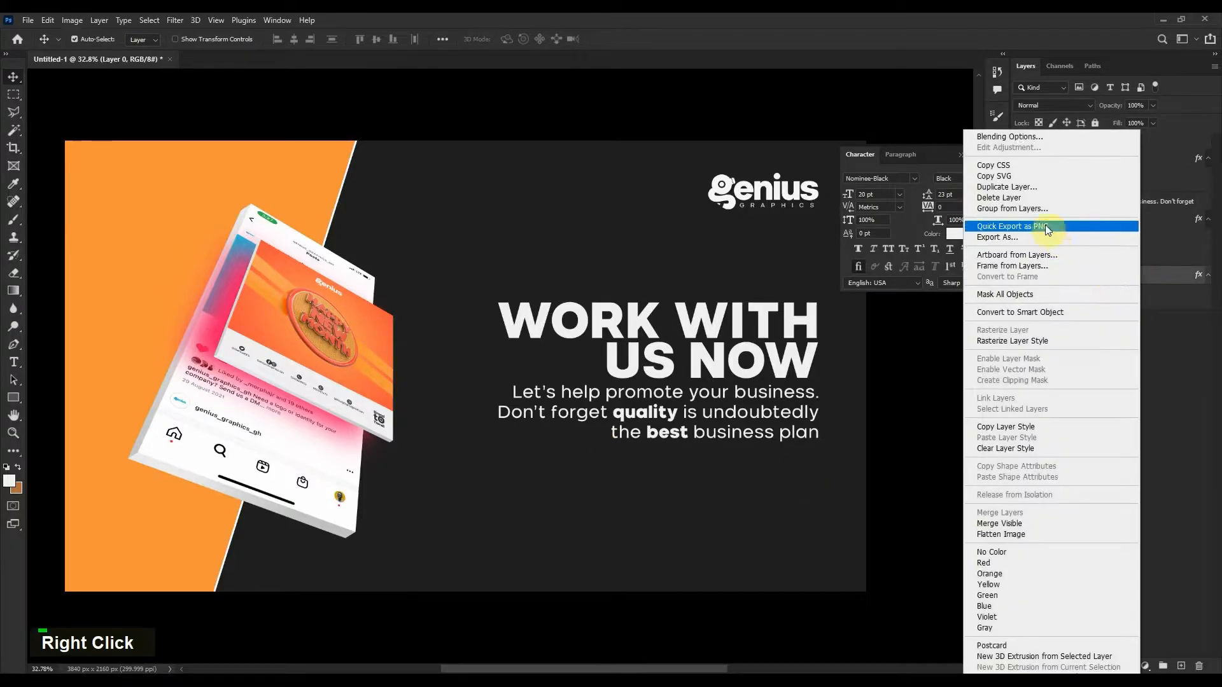
click(1043, 187)
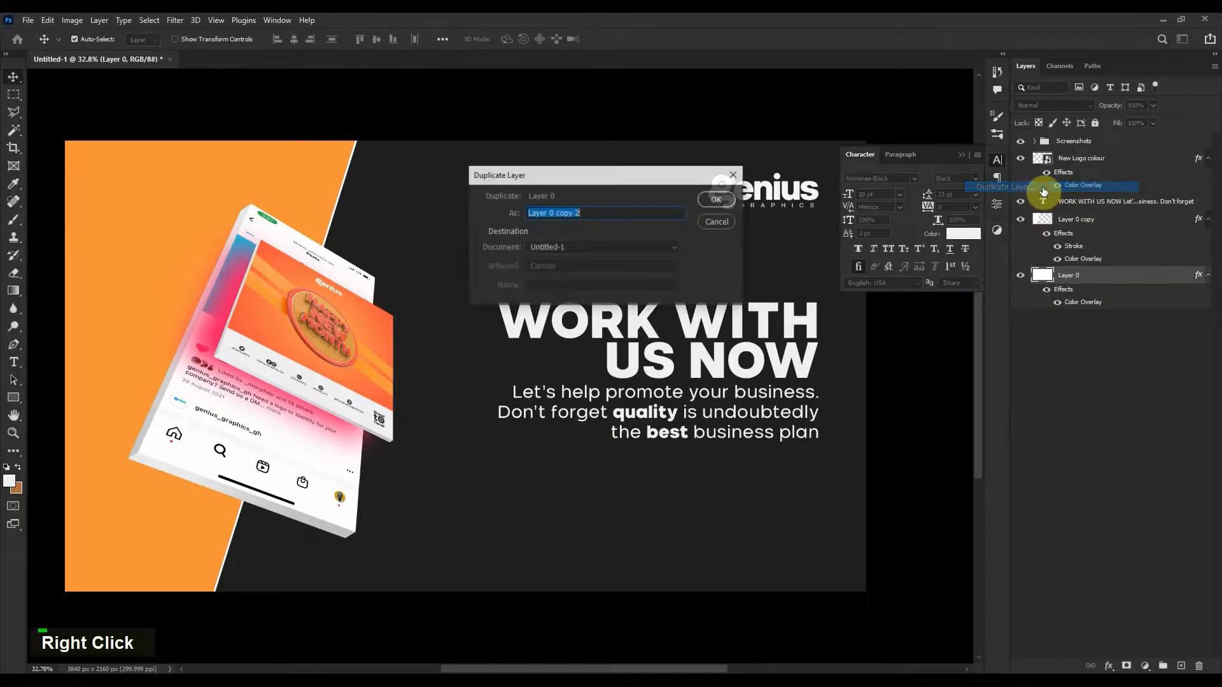
click(711, 200)
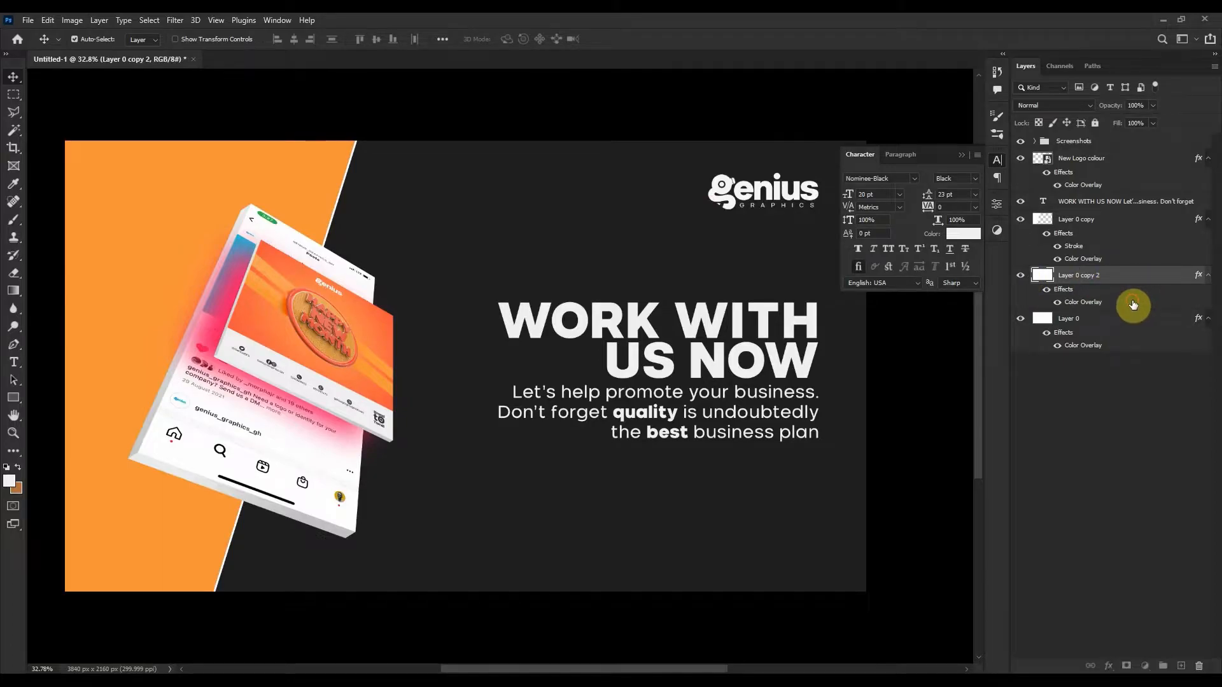
double_click(1133, 306)
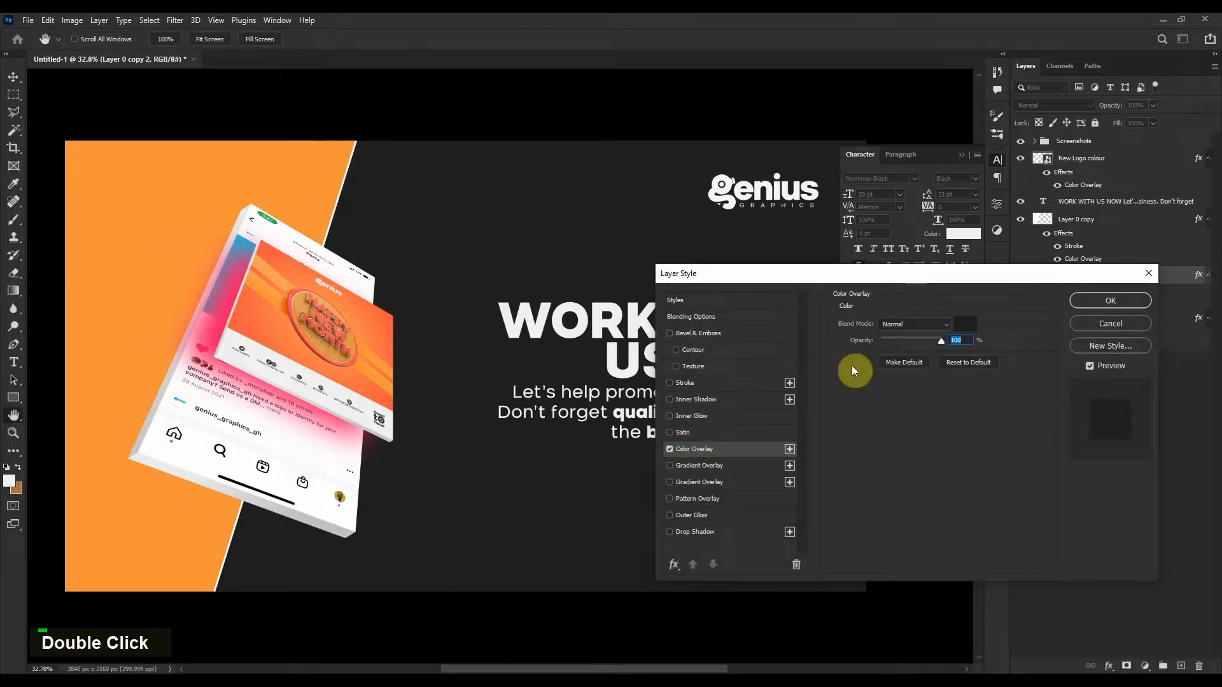
click(963, 323)
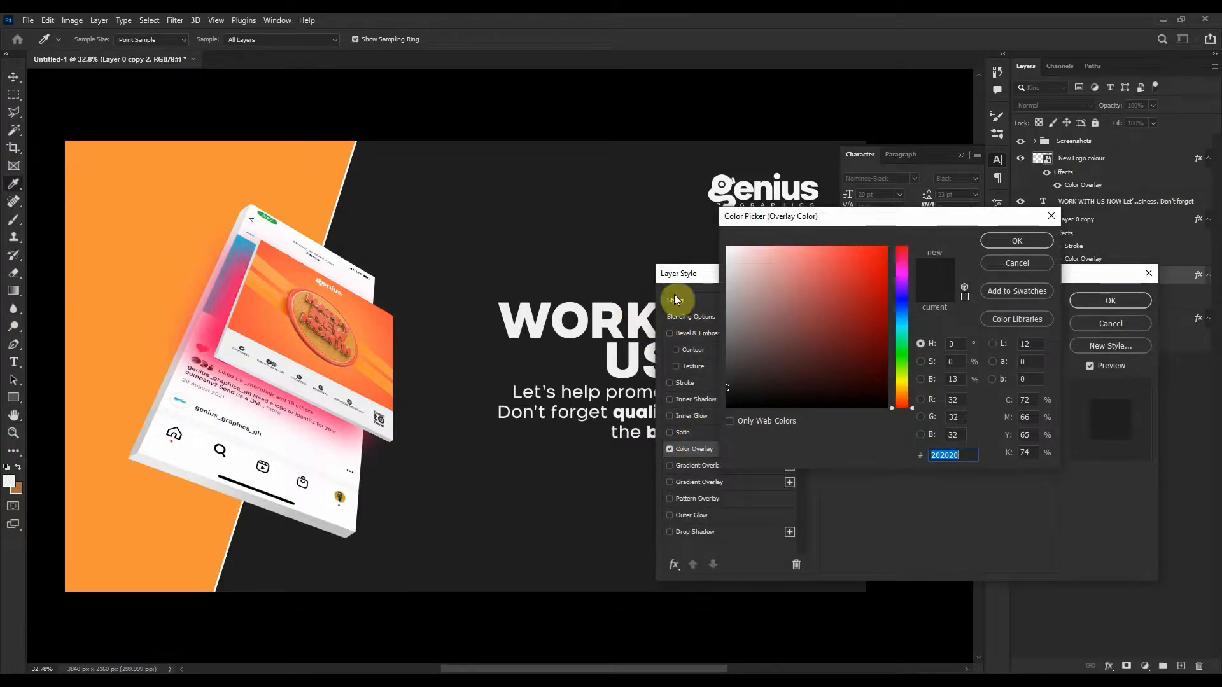
click(730, 183)
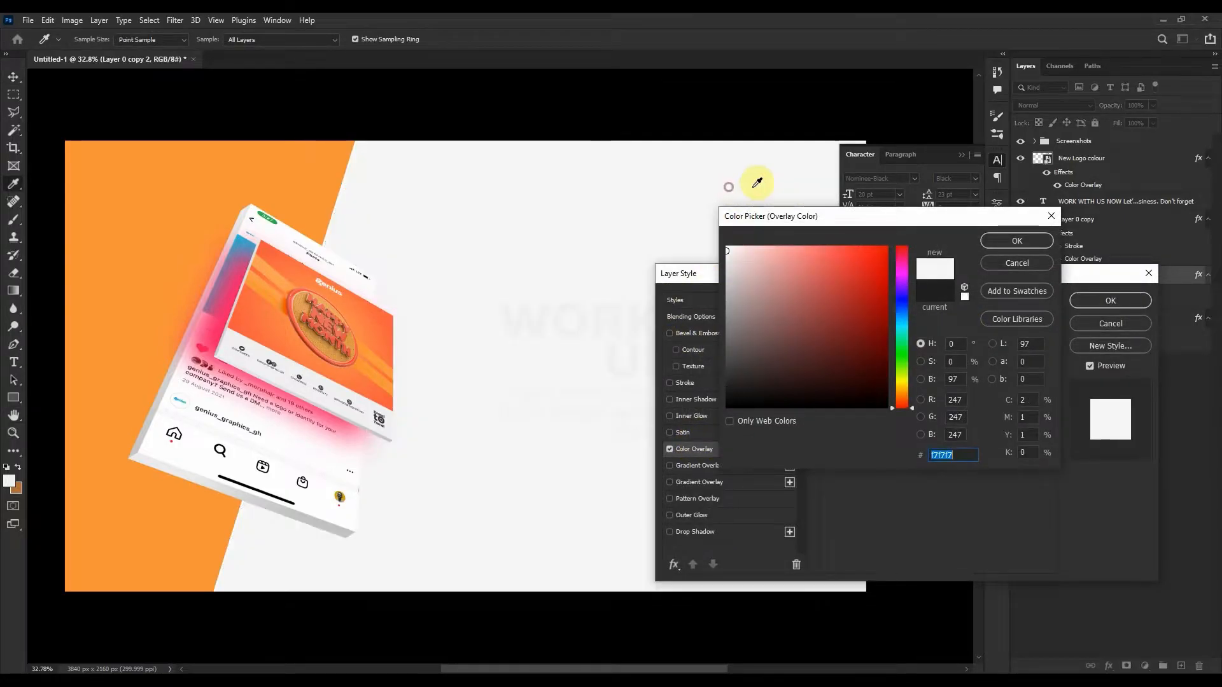
click(1025, 245)
click(1091, 301)
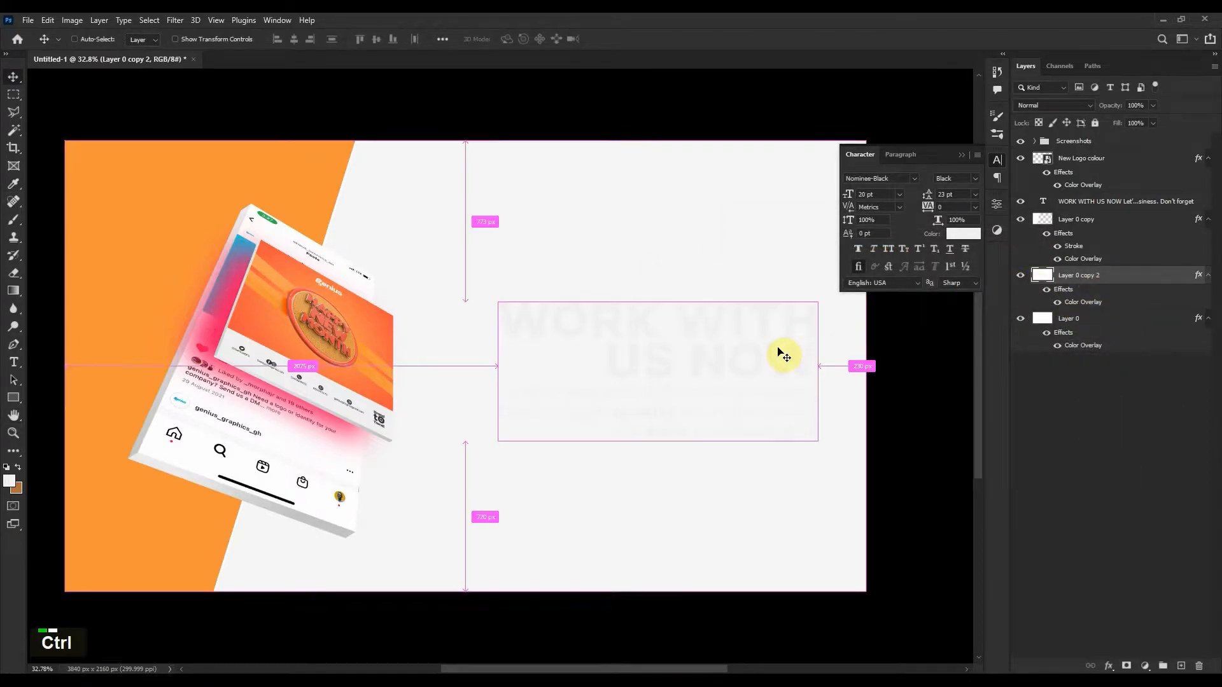
key(ctrl+t)
drag(465, 141, 491, 495)
double_click(484, 538)
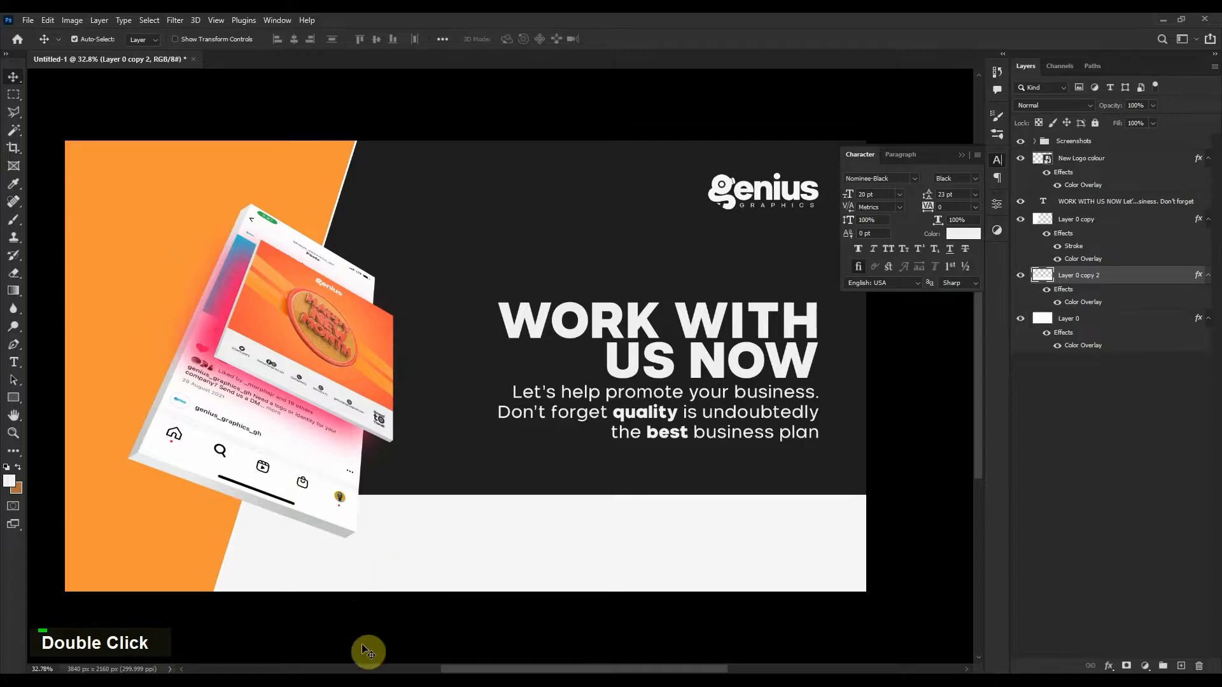
Drag the arroba, facebook, instagram, New WTMK 3, phone and whatsapp Desktop files onto the banner.
click(358, 679)
click(532, 408)
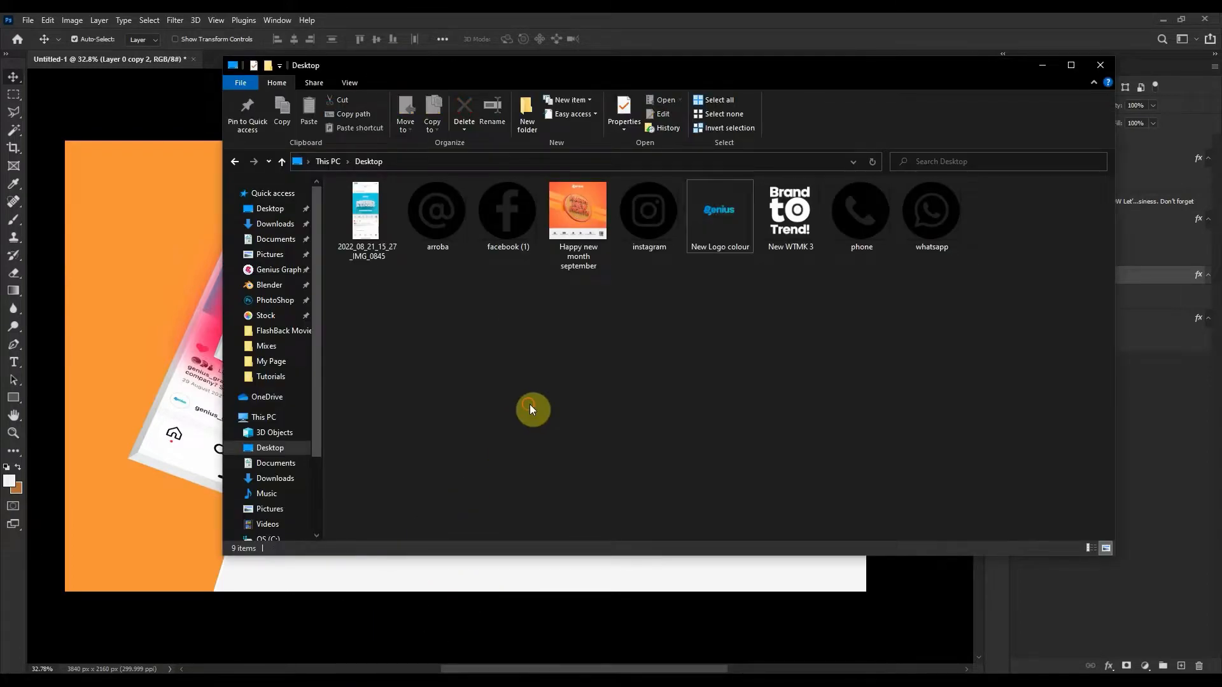
click(431, 228)
ctrl+click(478, 230)
ctrl+click(655, 238)
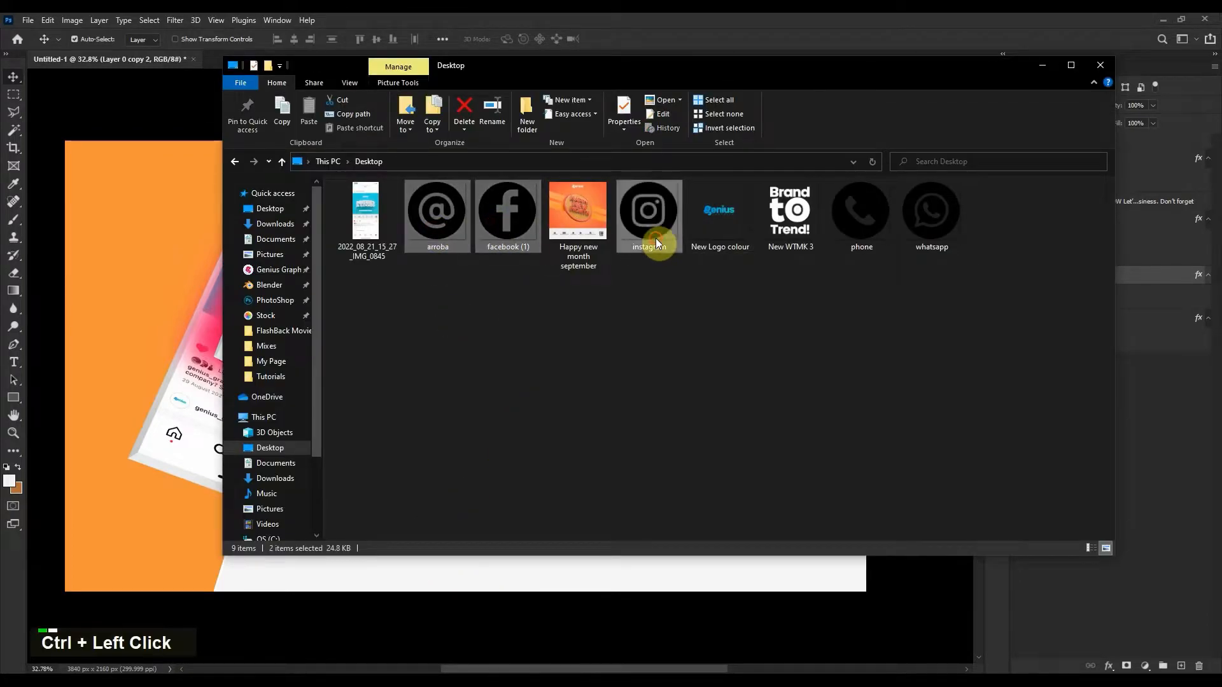
ctrl+click(795, 231)
ctrl+click(844, 224)
ctrl+click(921, 224)
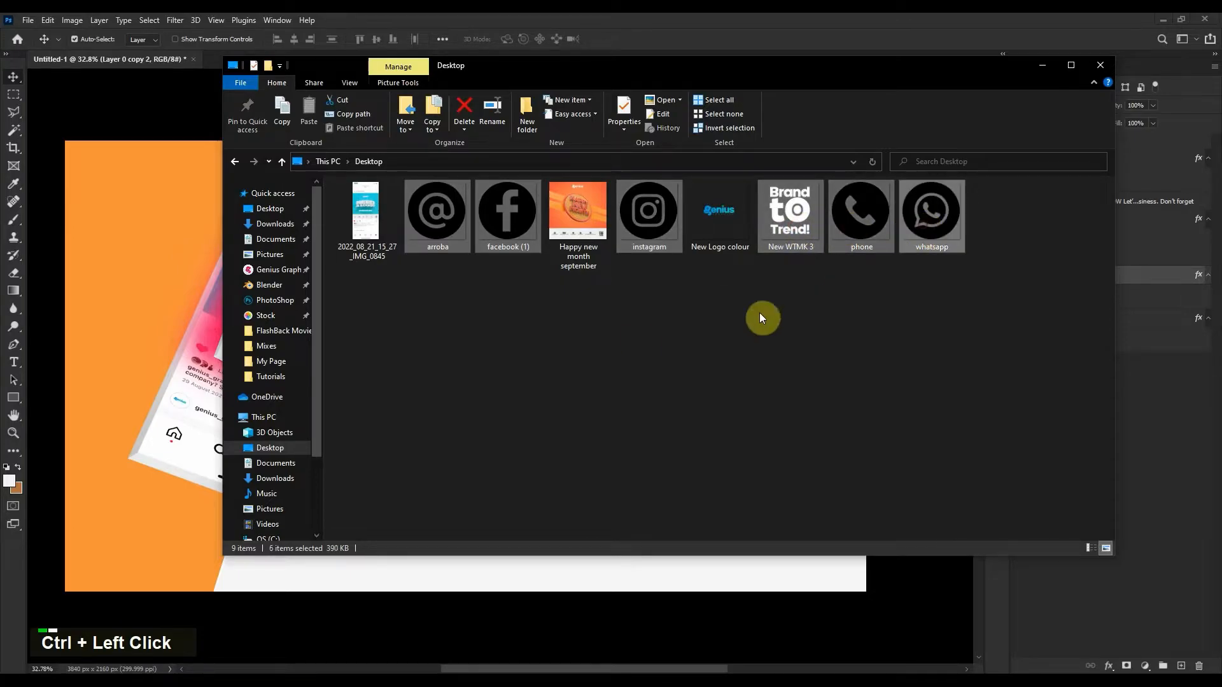
drag(425, 231, 153, 390)
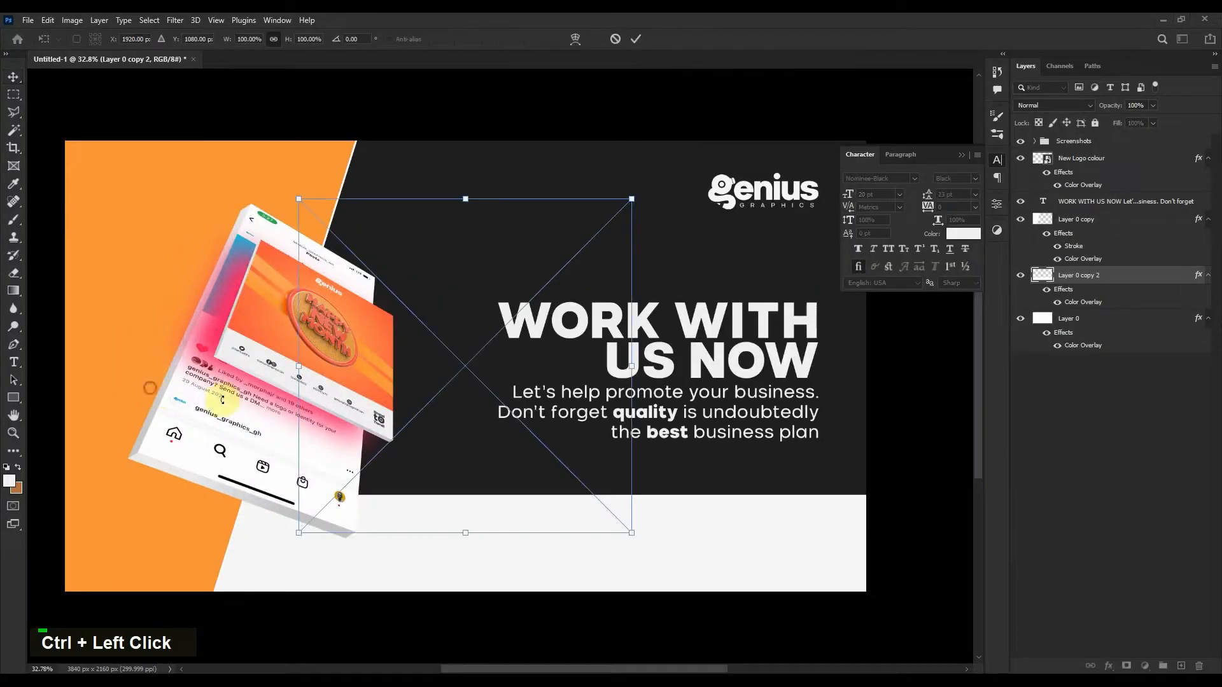
Place the six images and scale them down together into the footer strip.
key(Return)
key(Return)
key(Return)
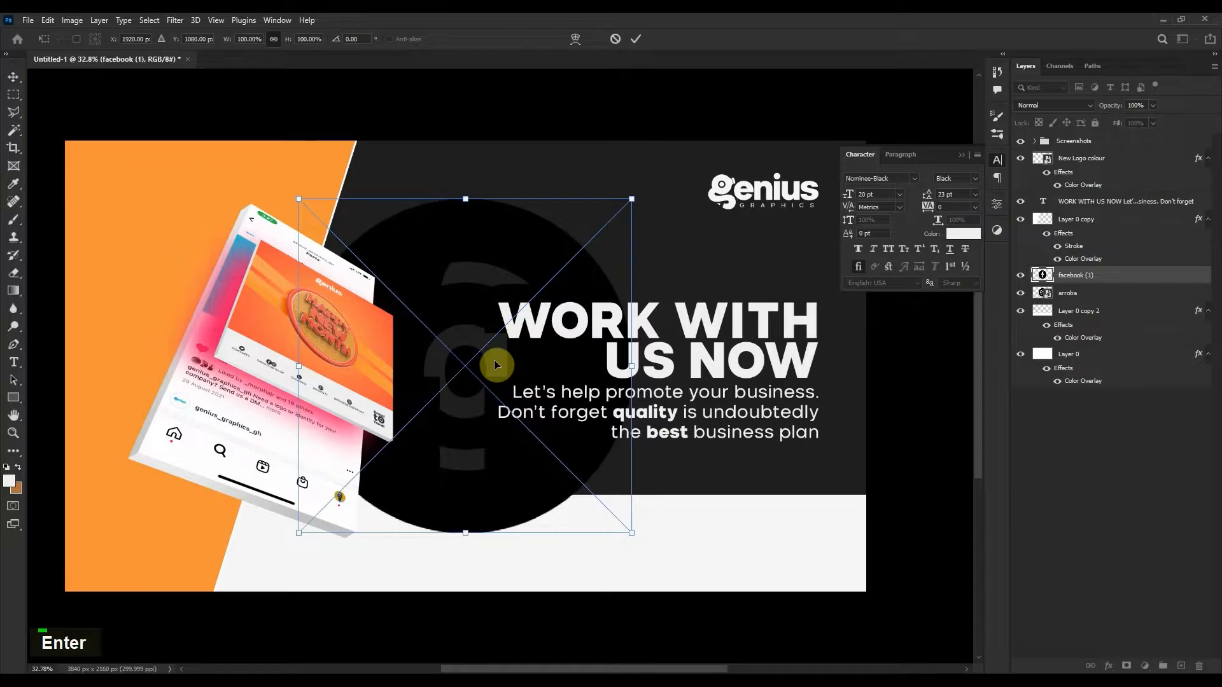
key(Return)
key(Return)
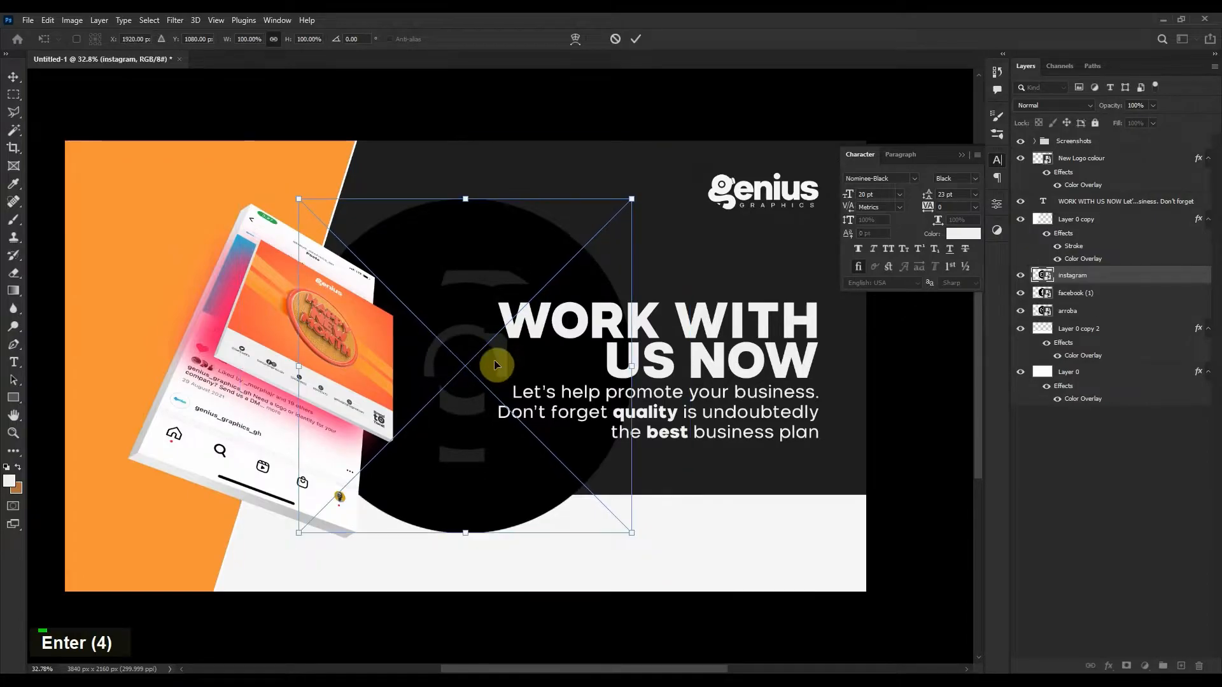
key(Return)
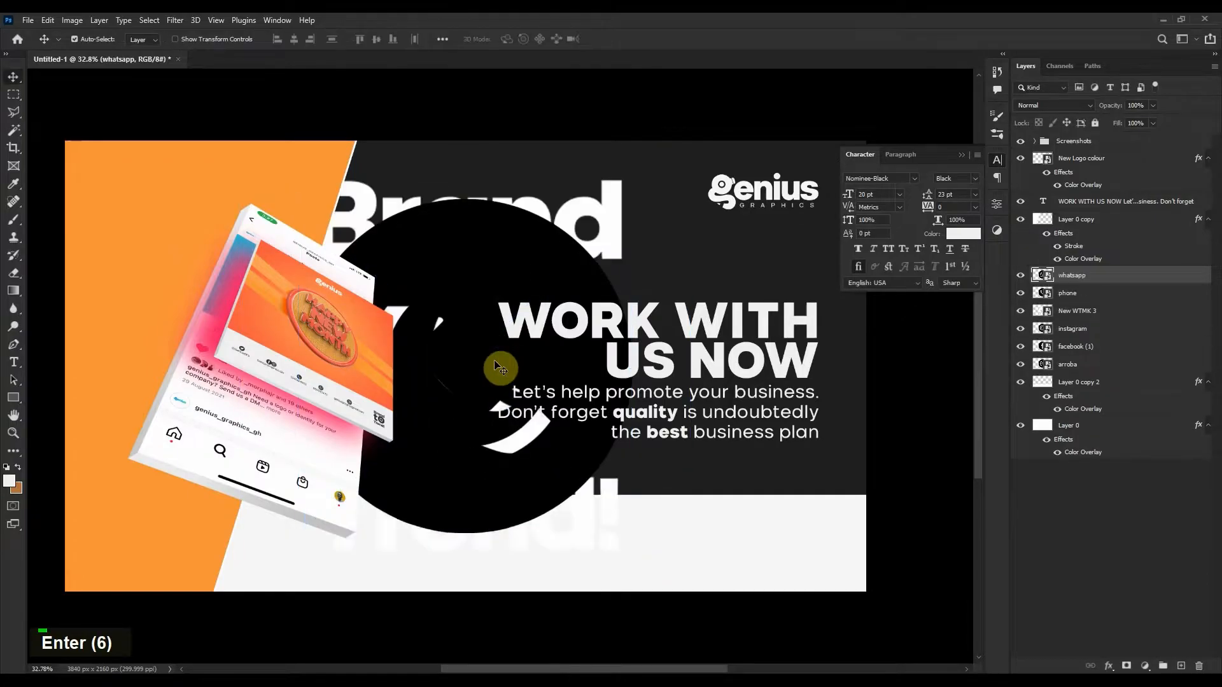
shift+click(1099, 367)
key(ctrl+t)
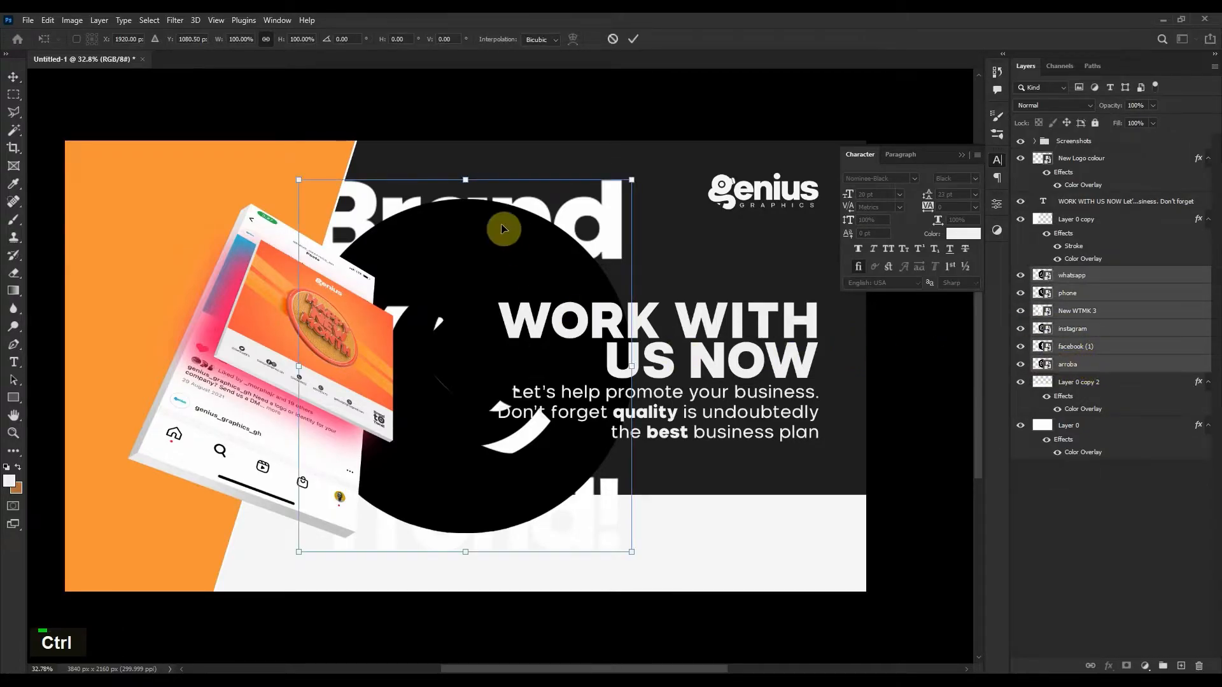
drag(462, 174, 494, 463)
drag(543, 537, 453, 473)
scroll(499, 463, up, 3)
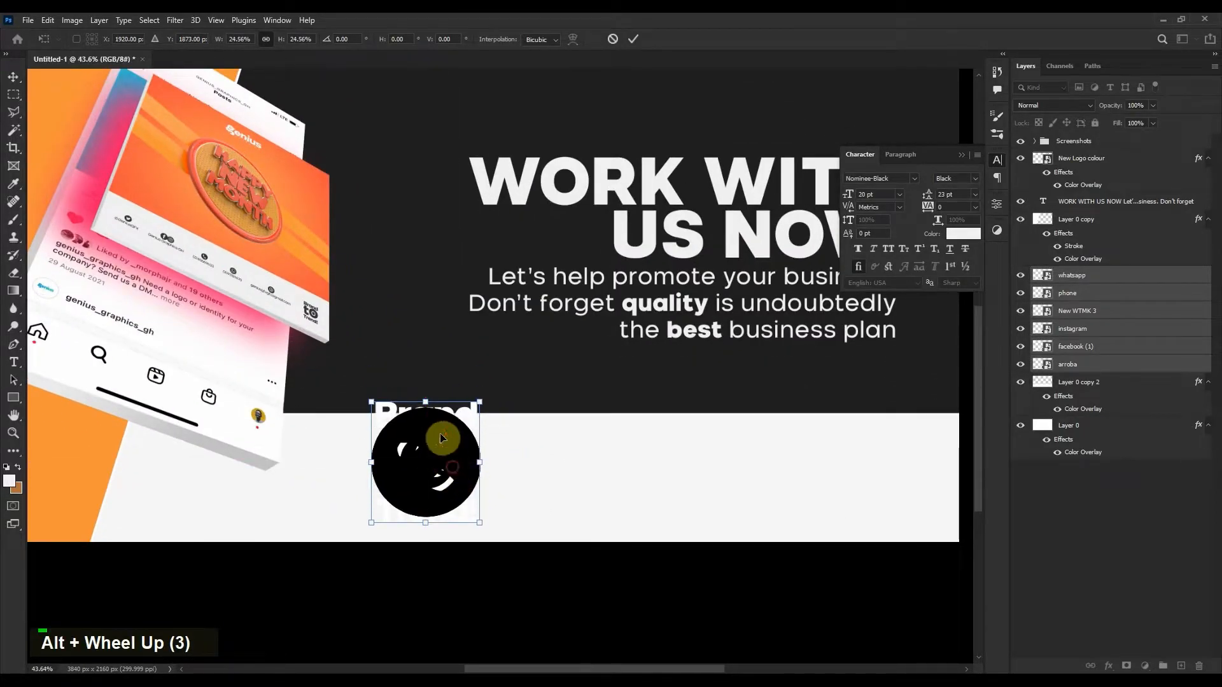
drag(426, 401, 390, 474)
double_click(388, 478)
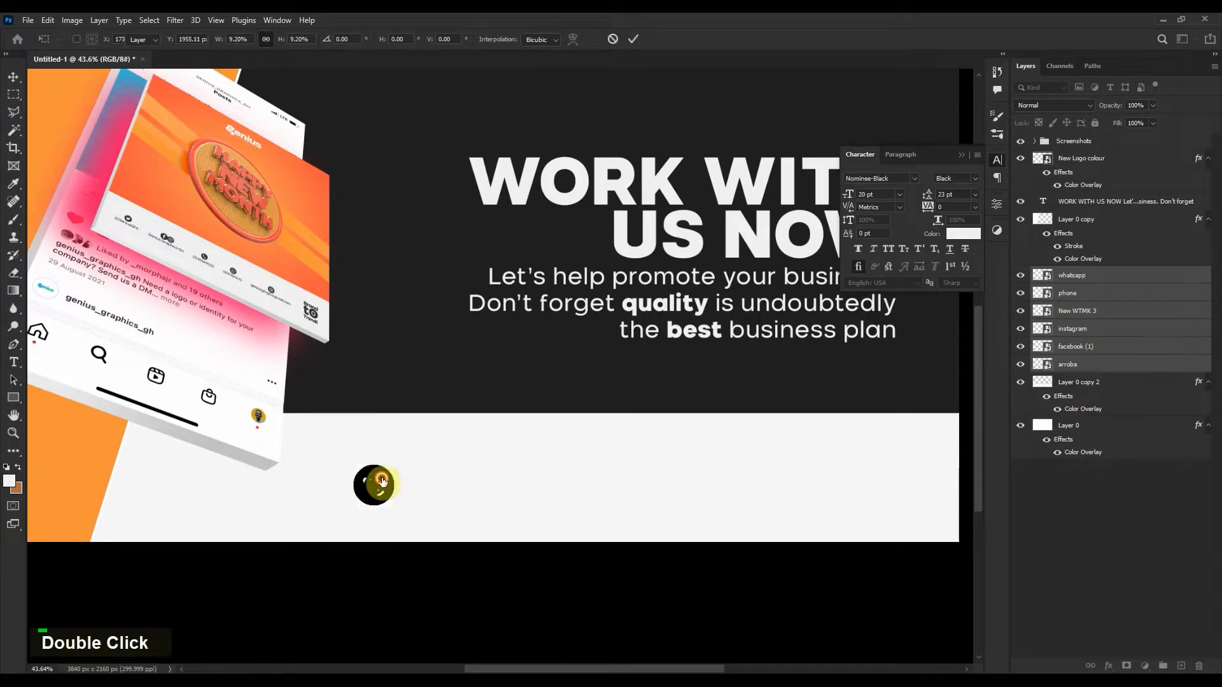
Spread the whatsapp, phone and New WTMK 3 icons rightward along the footer.
click(457, 476)
drag(384, 484, 889, 460)
drag(388, 481, 712, 467)
drag(387, 483, 589, 473)
double_click(1159, 318)
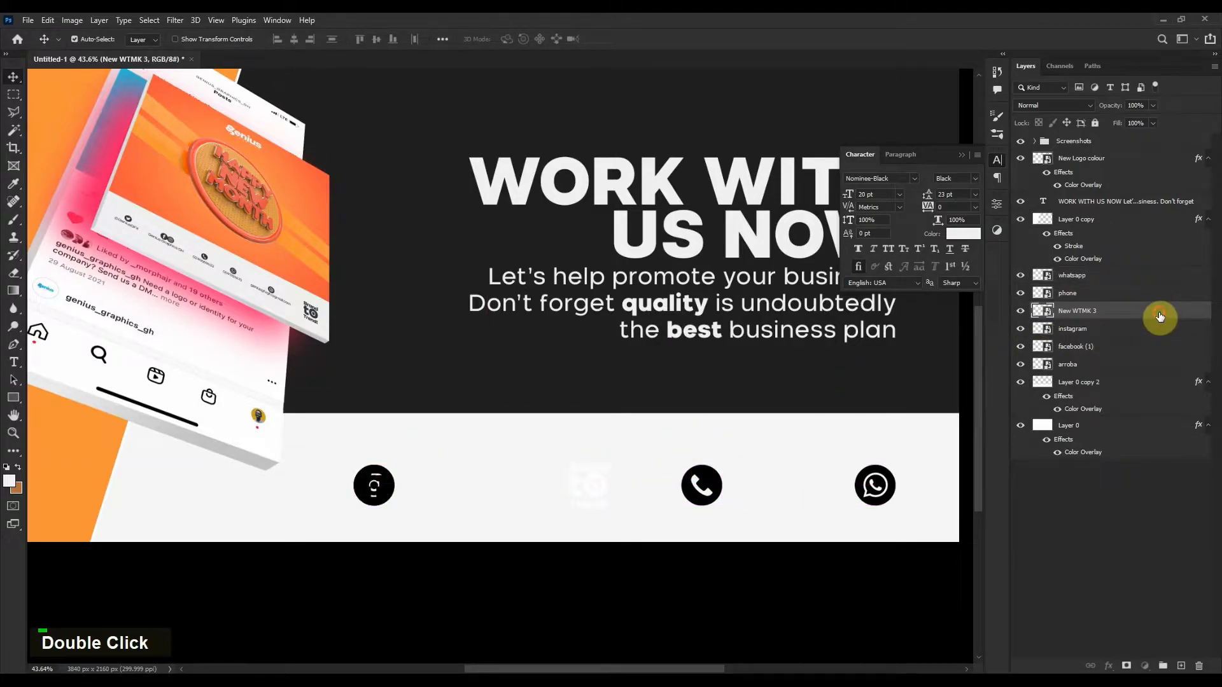
Give the New WTMK 3 logo a #202020 Color Overlay and move the Instagram icon beside it.
click(737, 449)
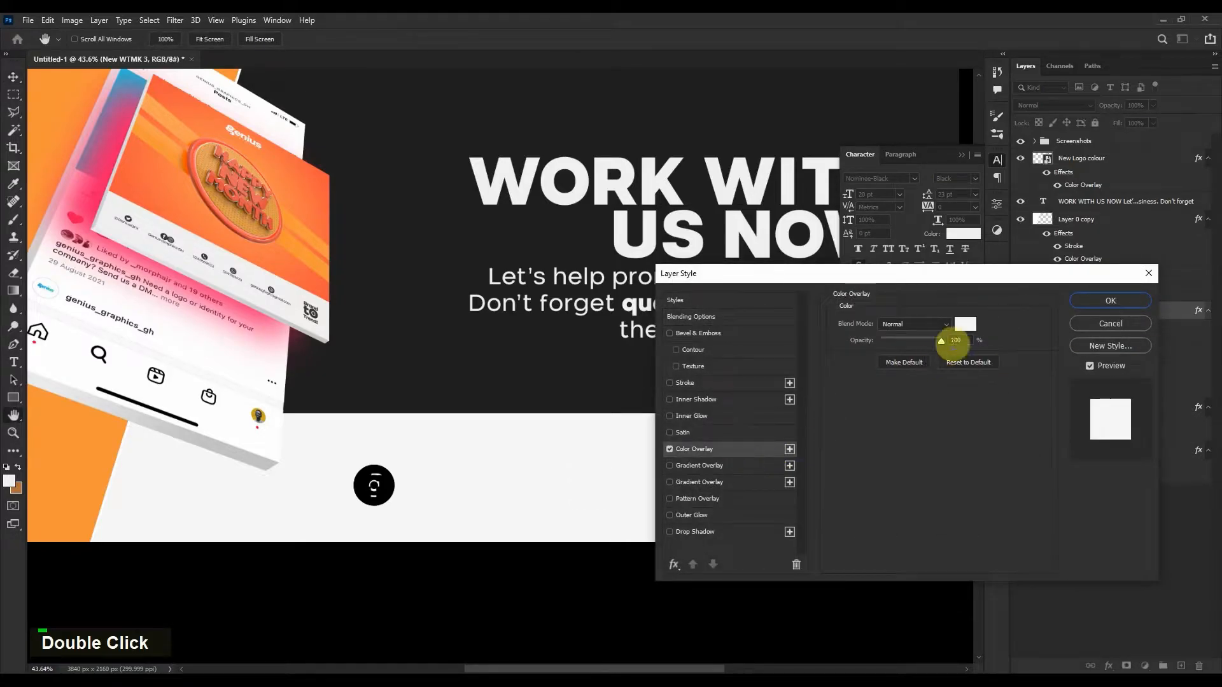
click(964, 324)
click(617, 365)
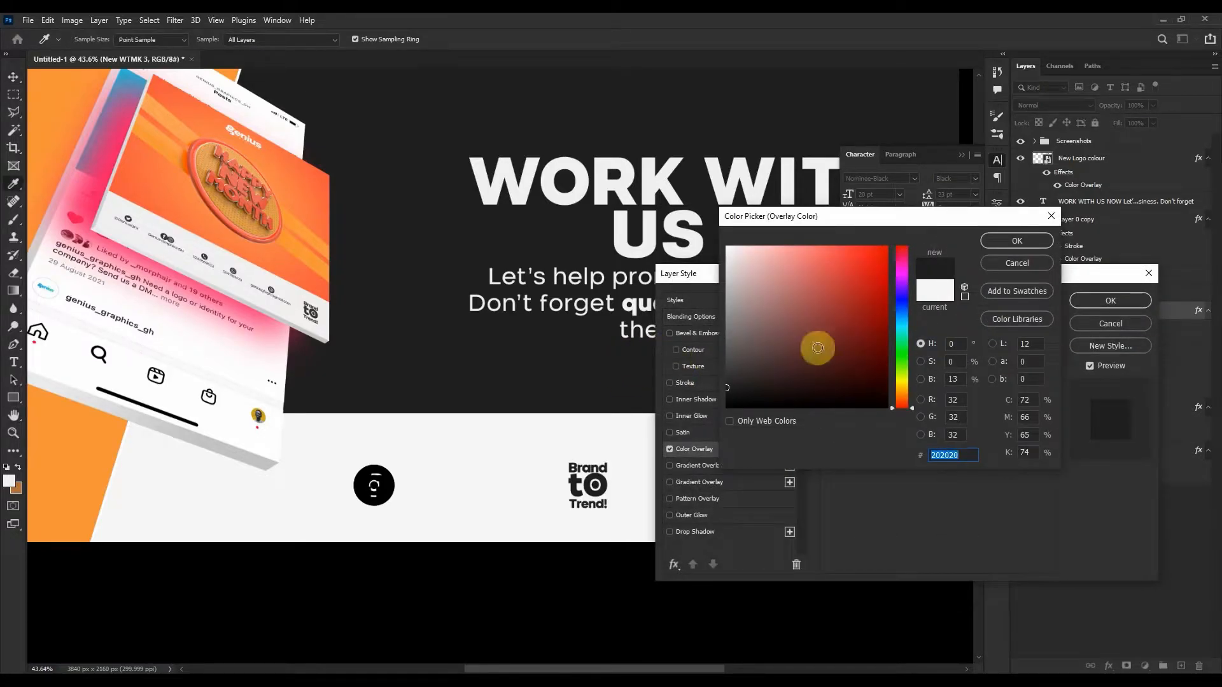
click(1015, 242)
click(1109, 301)
drag(387, 487, 445, 486)
Move the Brand to Trend logo next to the WhatsApp icon in the footer row.
click(362, 490)
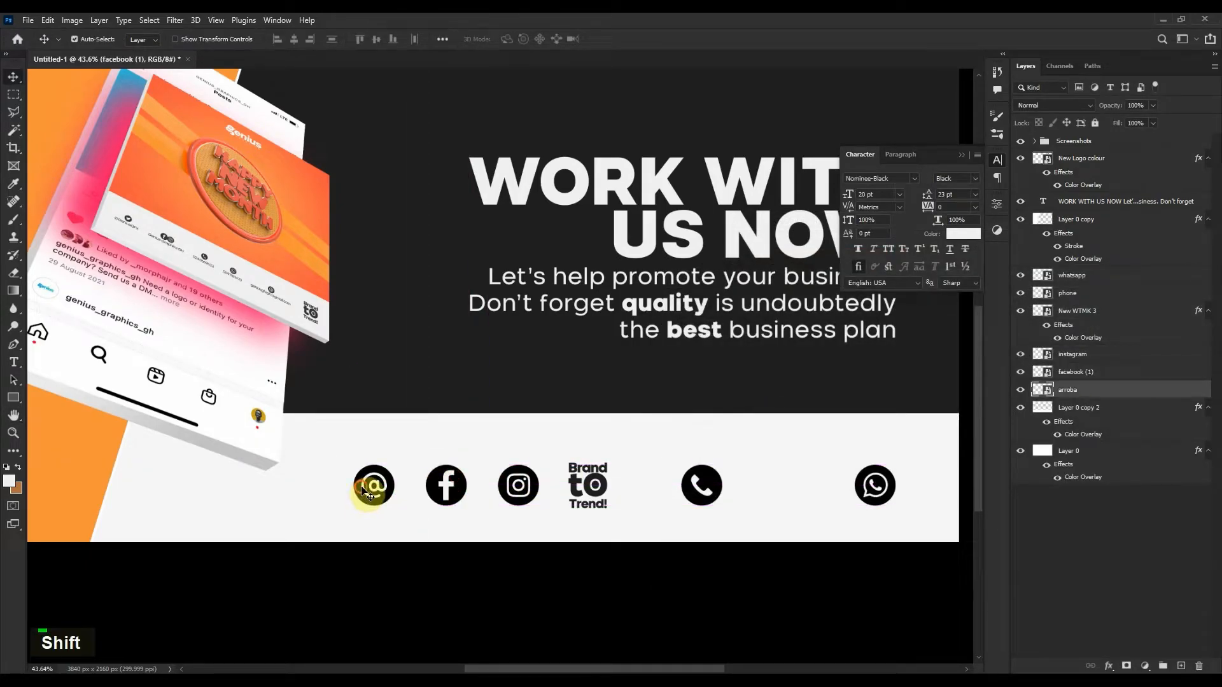
alt+scroll(368, 491, up, 2)
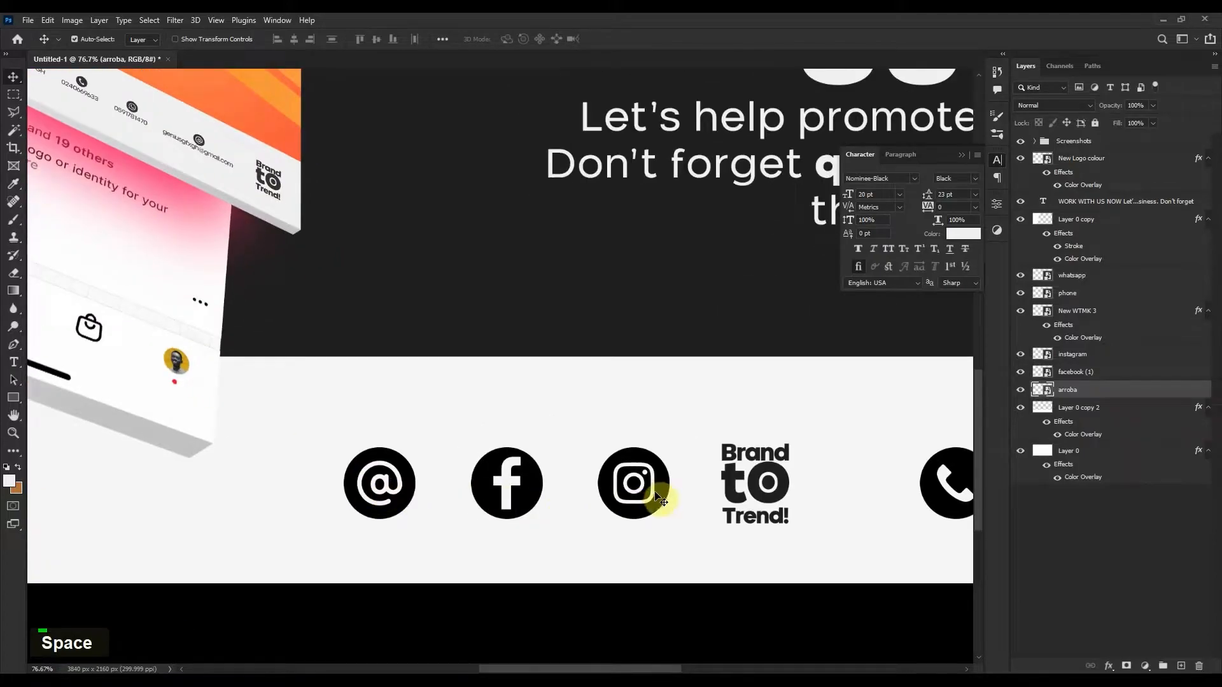
alt+scroll(652, 500, up, 1)
drag(447, 464, 378, 464)
mouse_move(537, 463)
mouse_down()
mouse_move(428, 460)
mouse_move(542, 453)
mouse_move(555, 464)
mouse_up()
alt+scroll(639, 457, down, 1)
drag(639, 457, 543, 450)
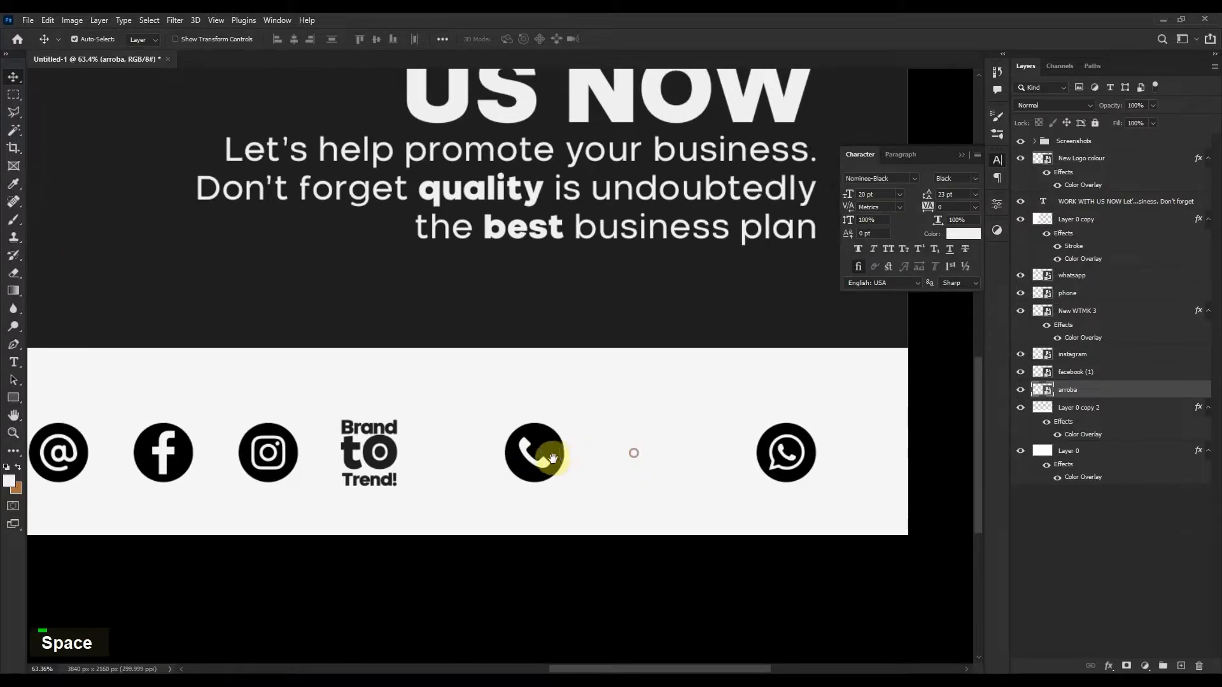
drag(397, 463, 556, 456)
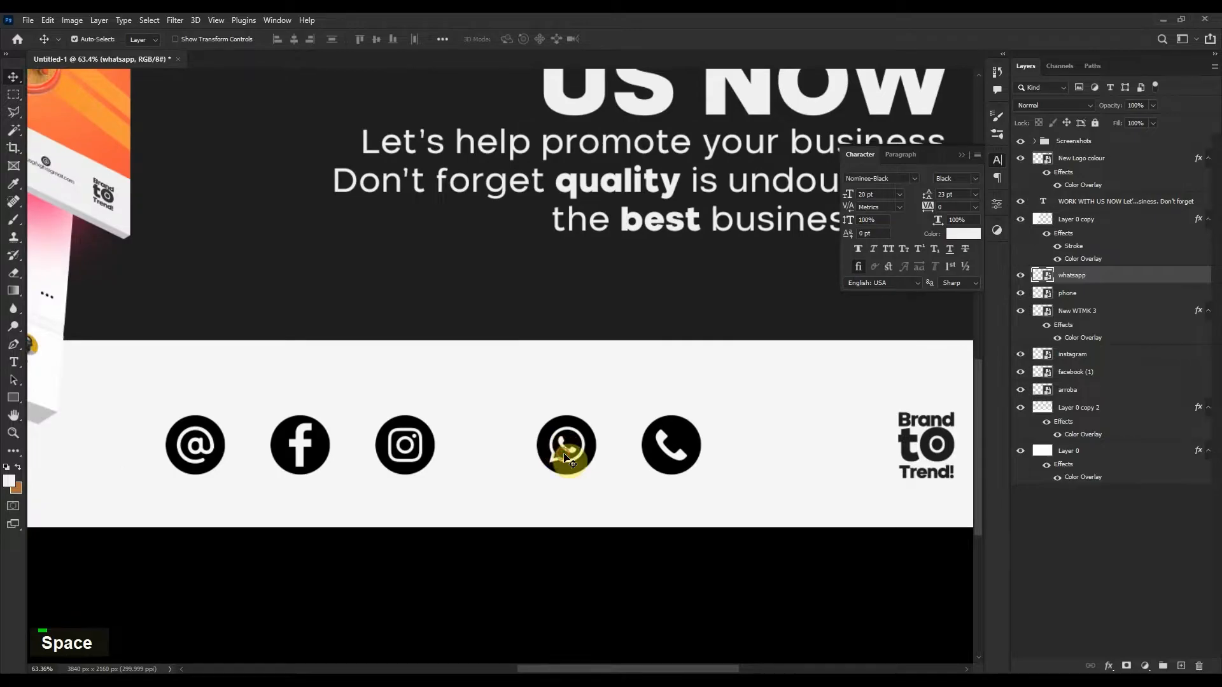
Place New WTMK 3 below arroba, hide the @, Facebook, Instagram and phone icons, and move WhatsApp left.
scroll(833, 456, down, 3)
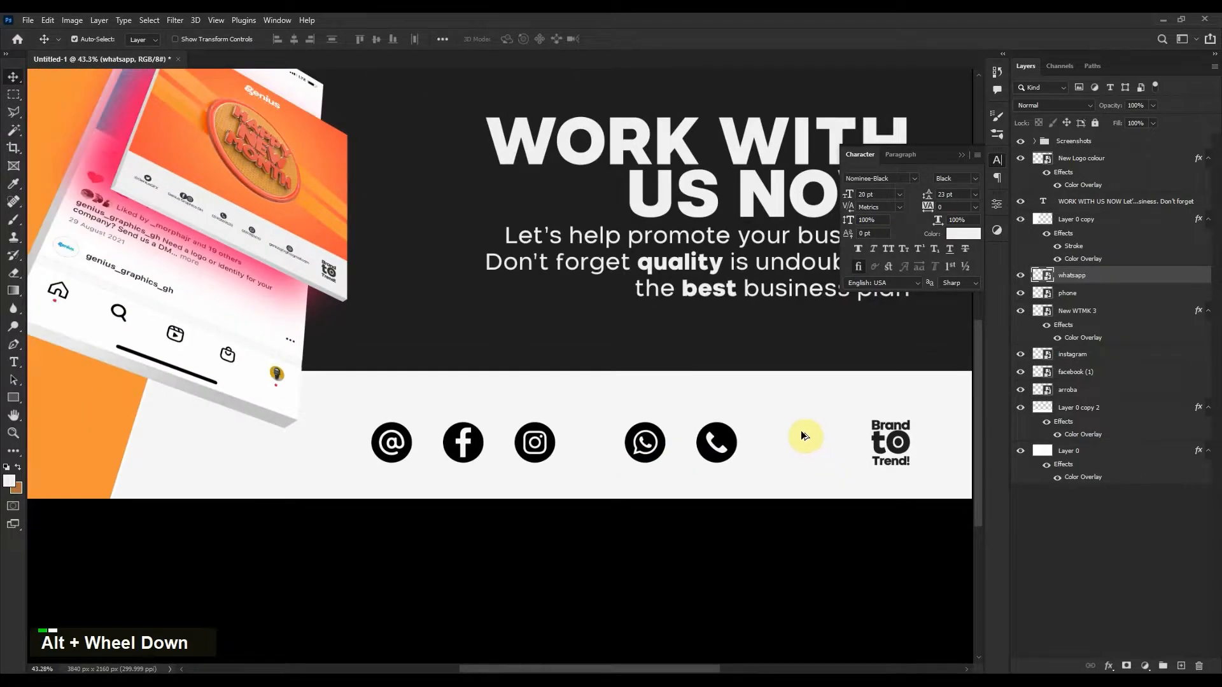
drag(1094, 314, 1100, 391)
drag(1022, 346, 1018, 298)
click(1082, 276)
drag(638, 429, 372, 423)
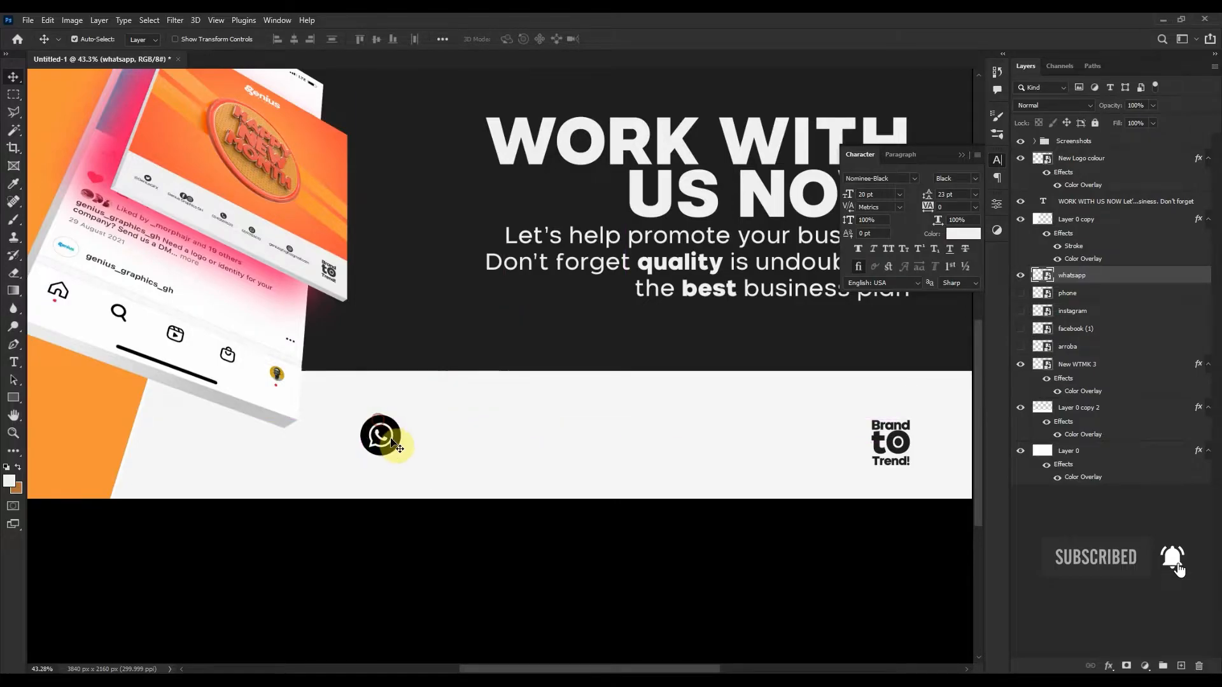
Scale the WhatsApp icon down to about 6%.
scroll(392, 440, up, 3)
key(ctrl+t)
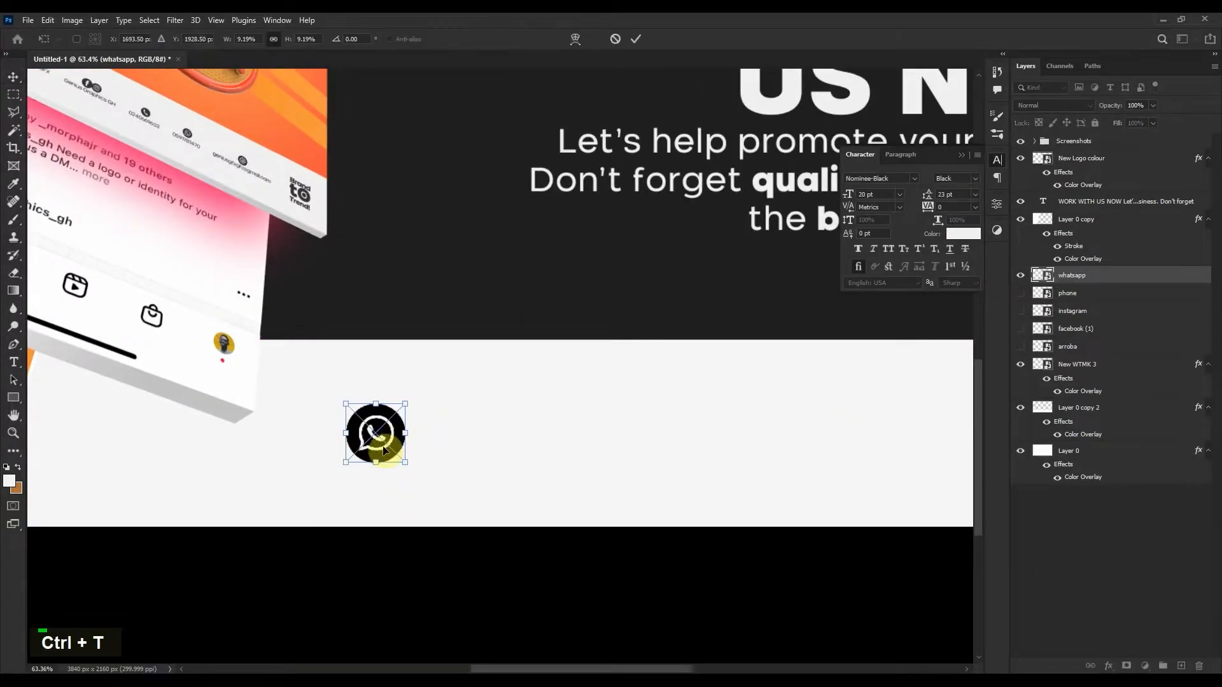
drag(381, 460, 378, 437)
double_click(378, 424)
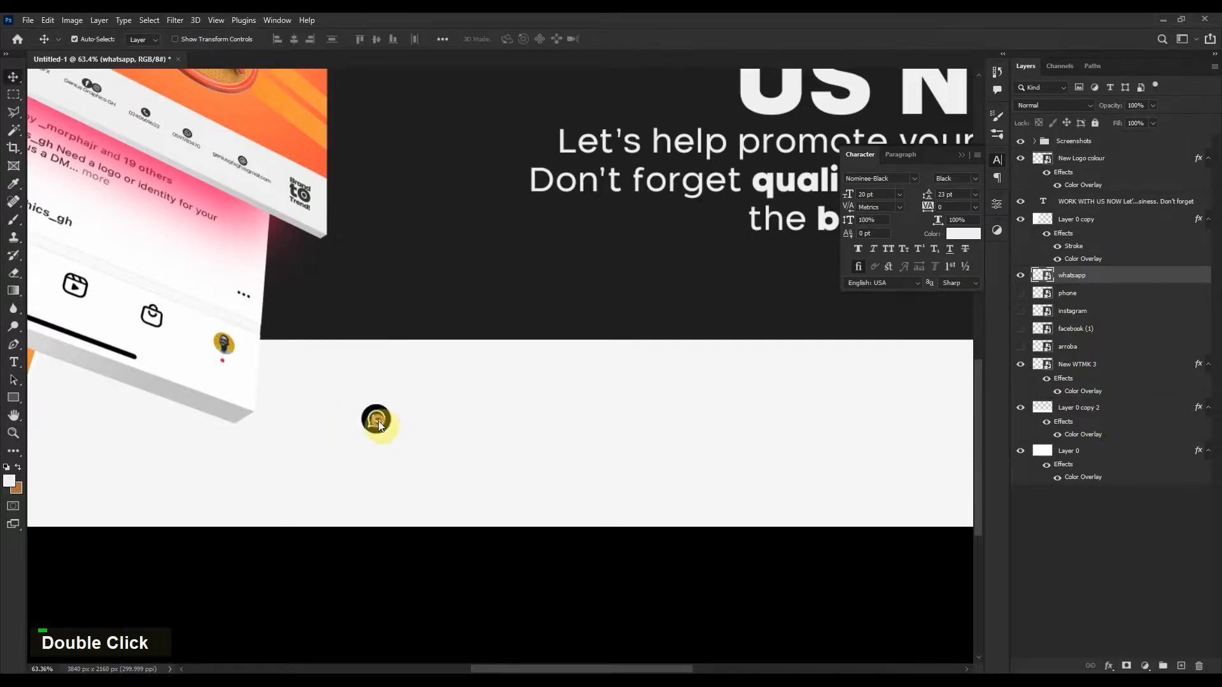
Add centred dark text below the WhatsApp icon containing the contact phone number.
click(1075, 295)
key(t)
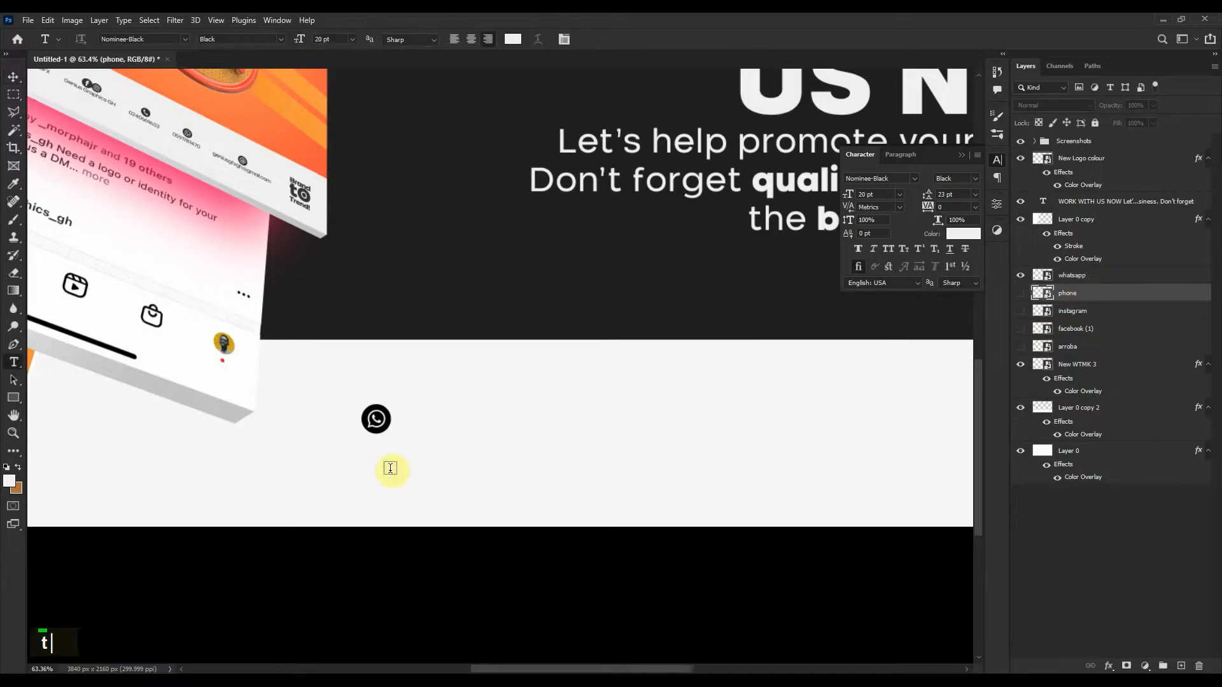
click(328, 461)
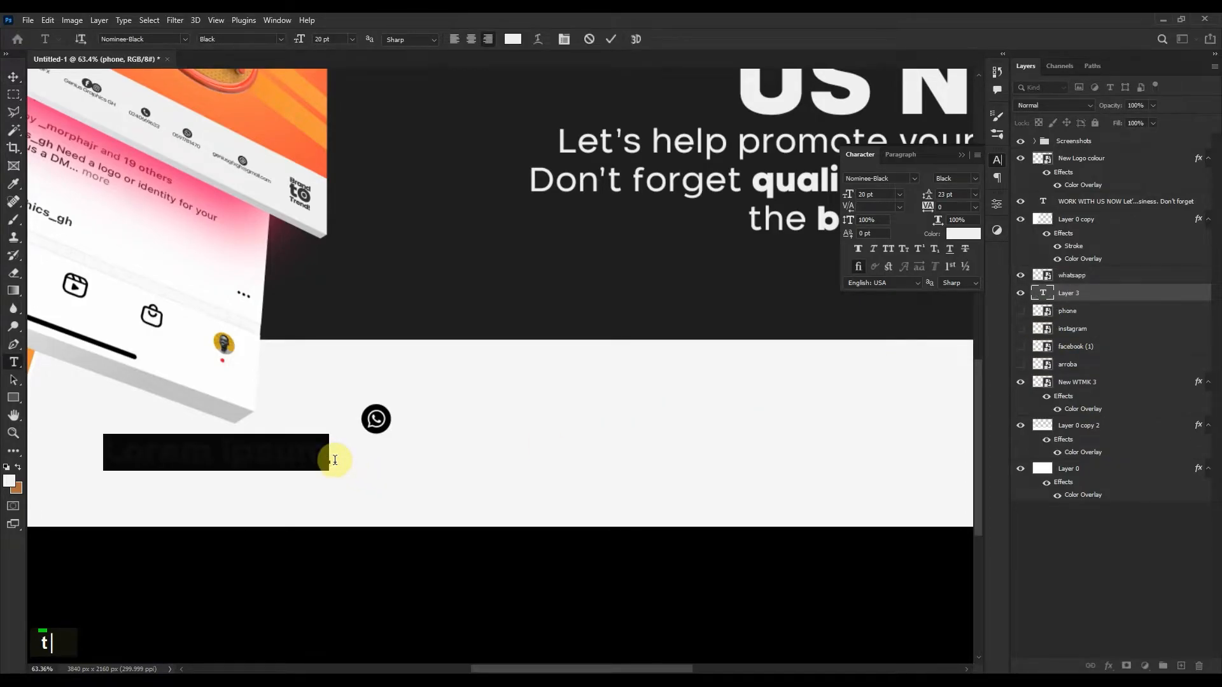
key(BackSpace)
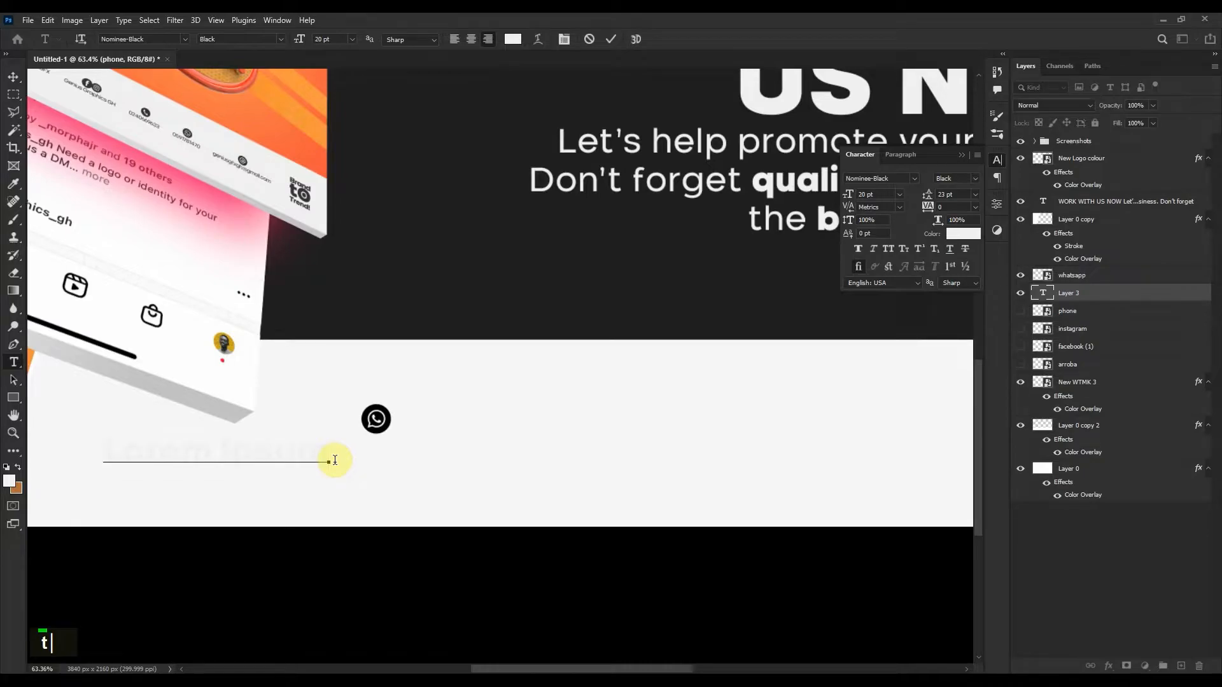
key(BackSpace)
key(BackSpace)
key(BackSpace)
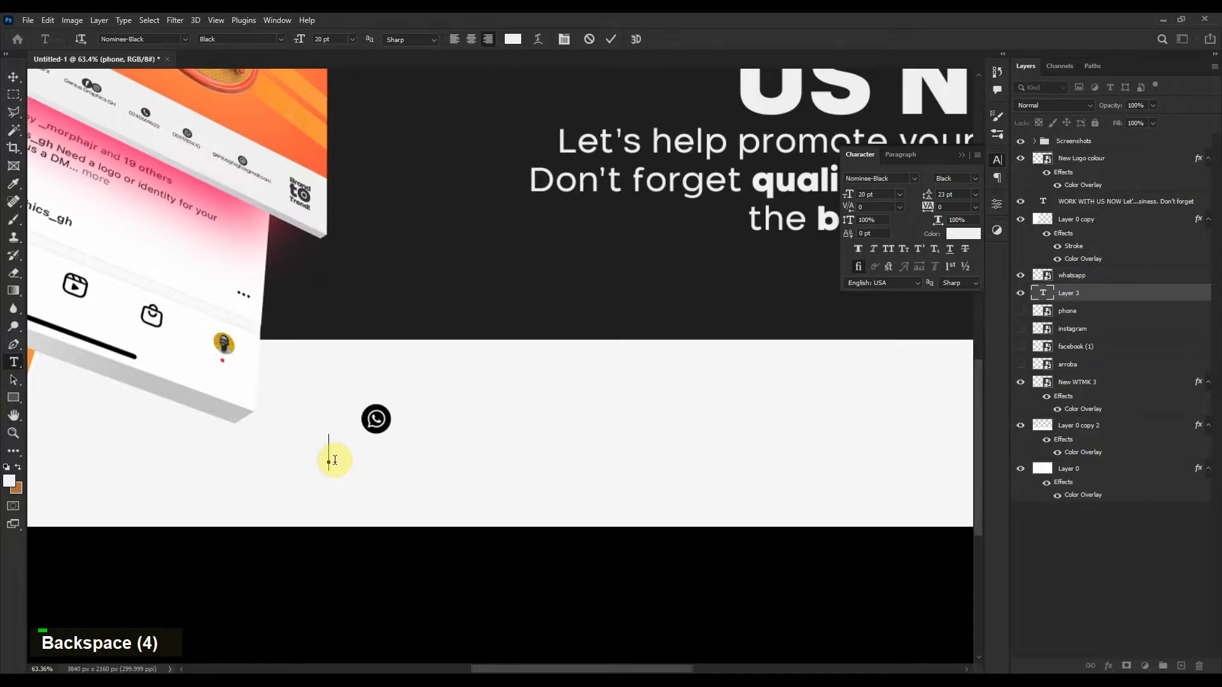
click(472, 40)
click(961, 233)
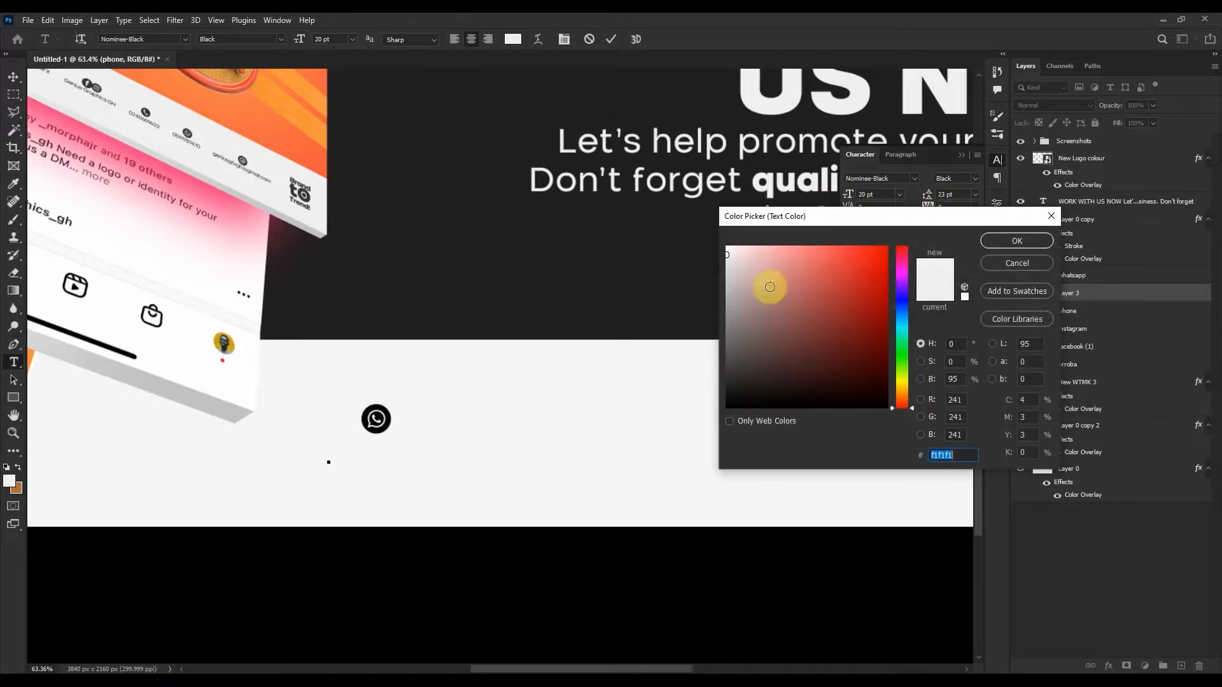
click(507, 307)
click(1017, 240)
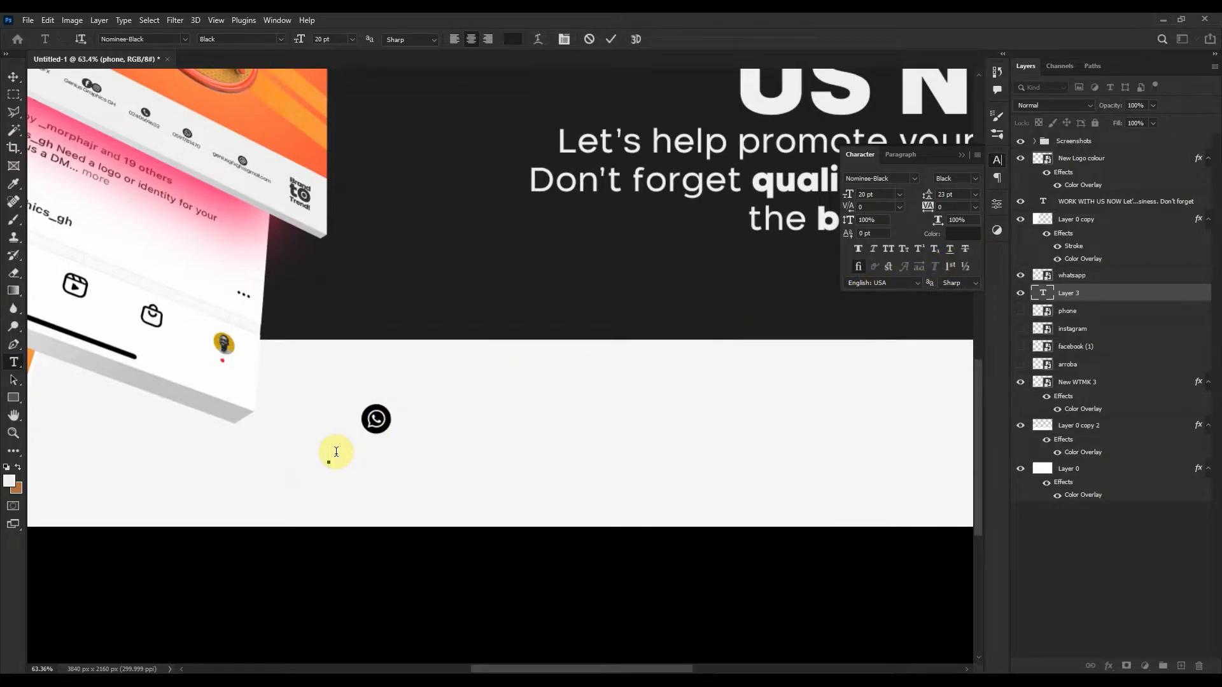
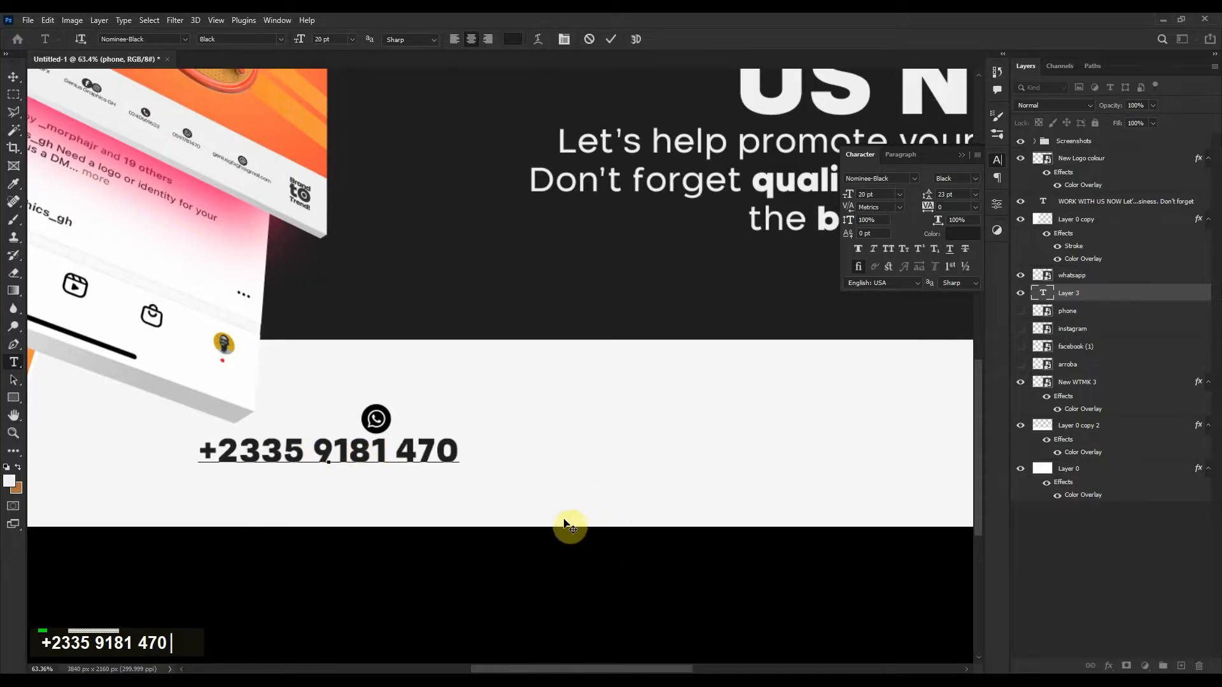
Commit the phone number, then place a 'Lorem Ipsum' text line at the footer's centre and select its text.
scroll(540, 486, down, 3)
click(456, 435)
click(891, 386)
drag(870, 455, 684, 466)
click(339, 434)
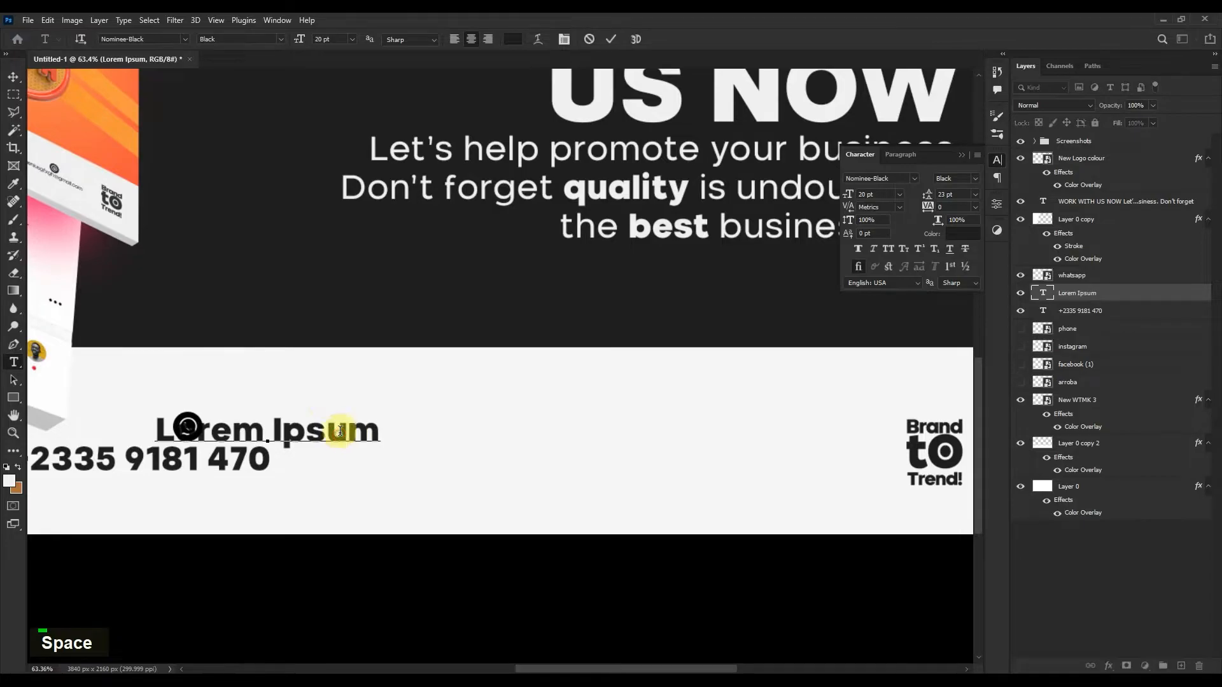
drag(327, 390, 535, 412)
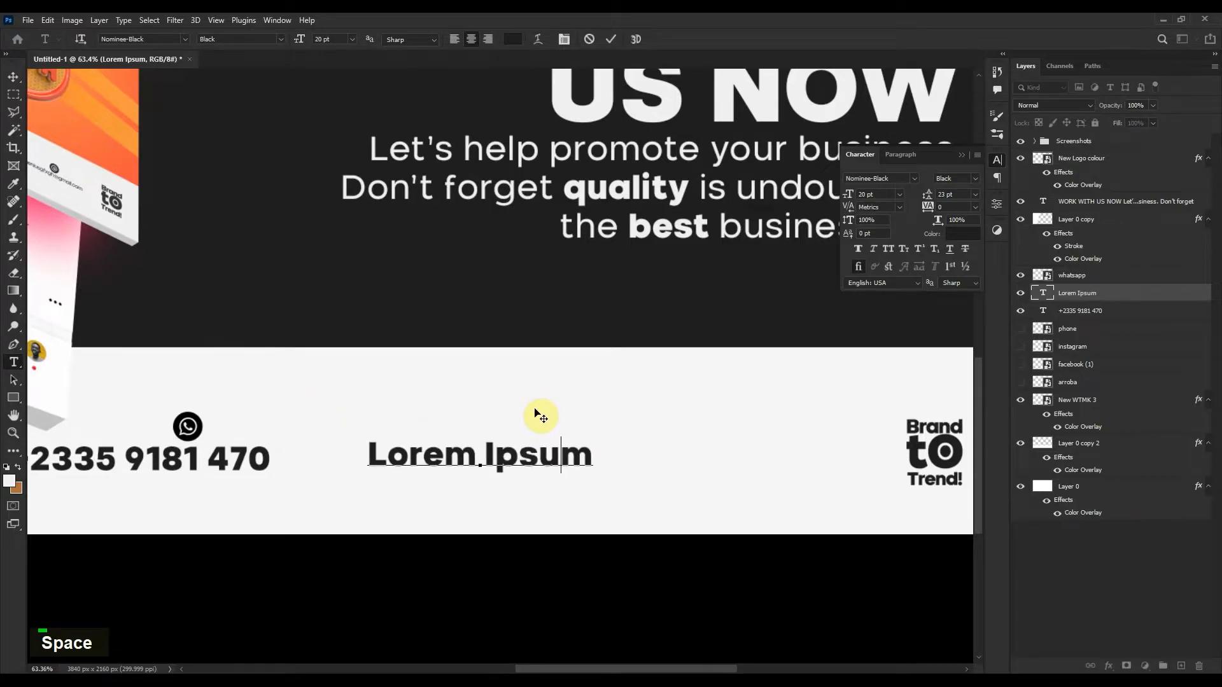
drag(369, 457, 636, 457)
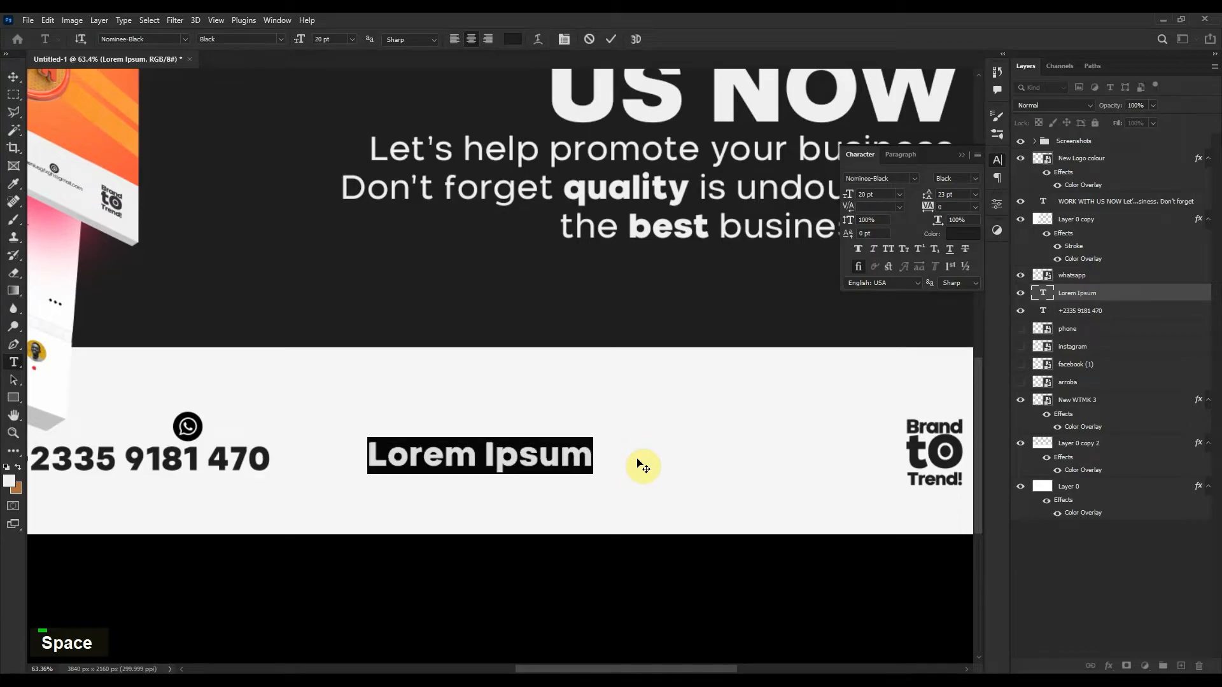
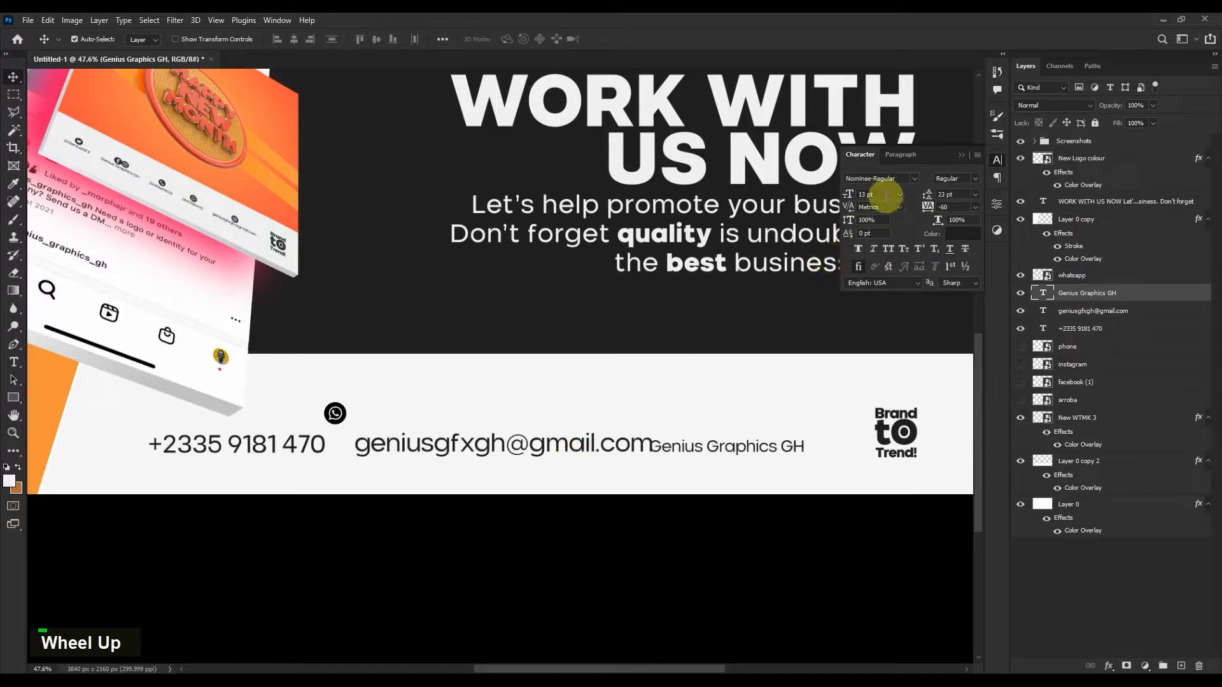
Make the footer e-mail and phone number text 13 pt and move the phone number right toward the e-mail.
click(509, 451)
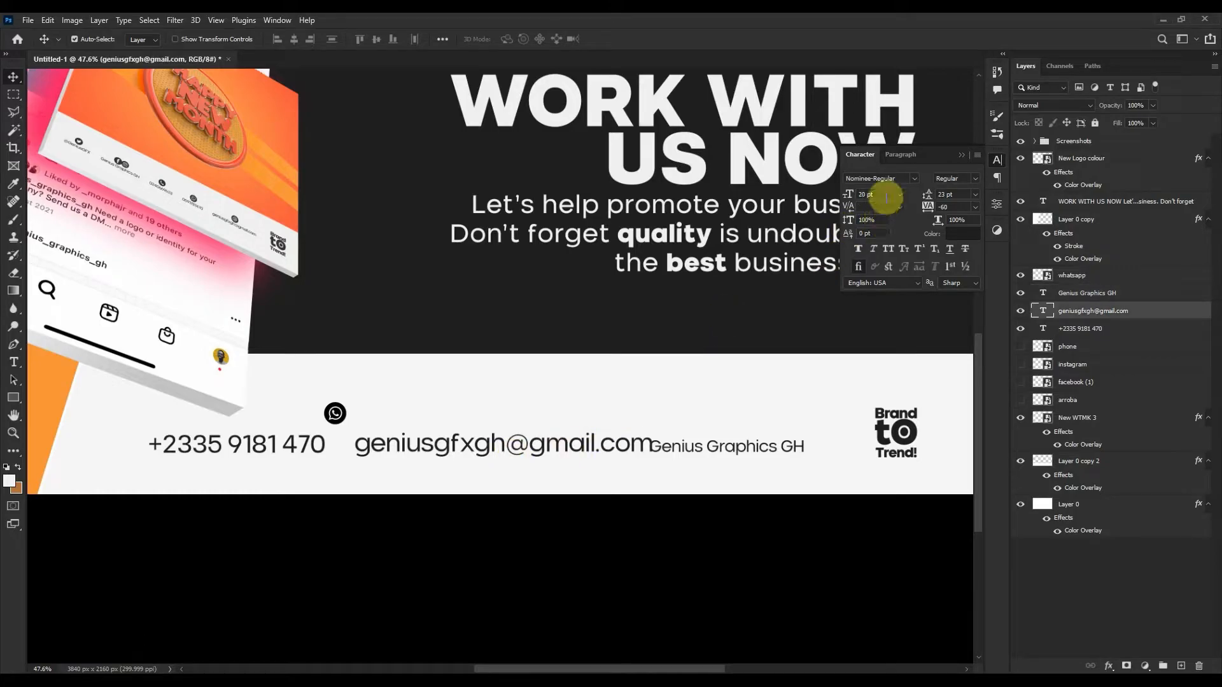
scroll(886, 196, down, 7)
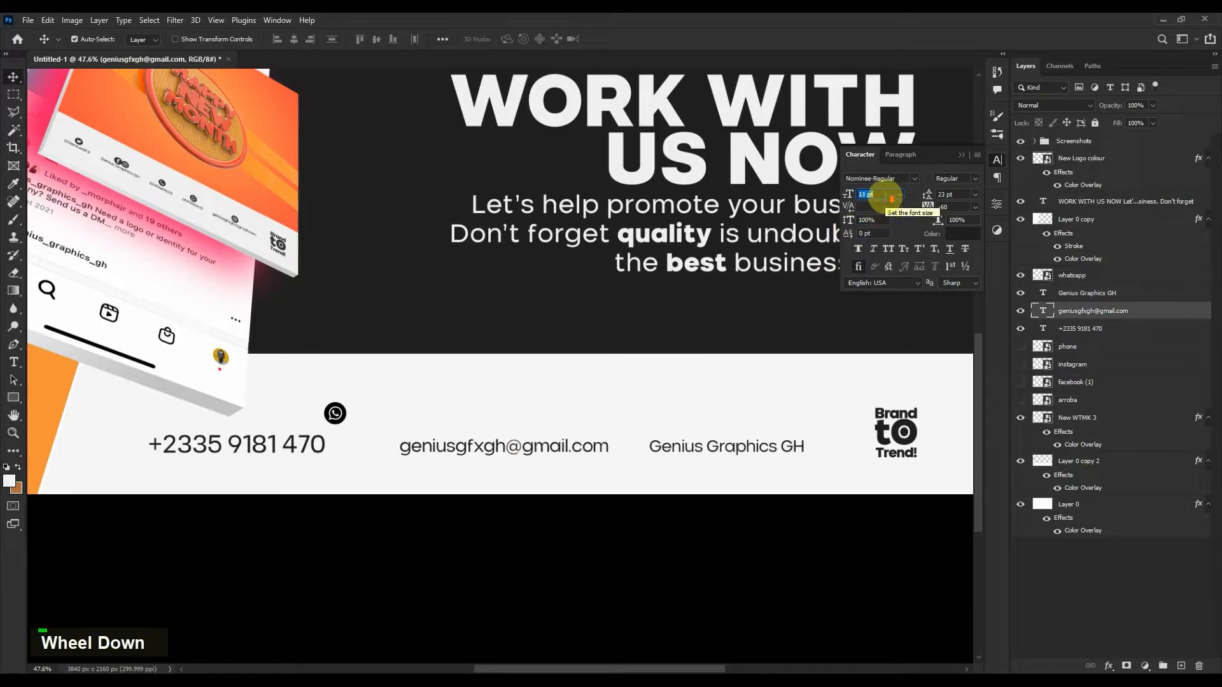
click(245, 449)
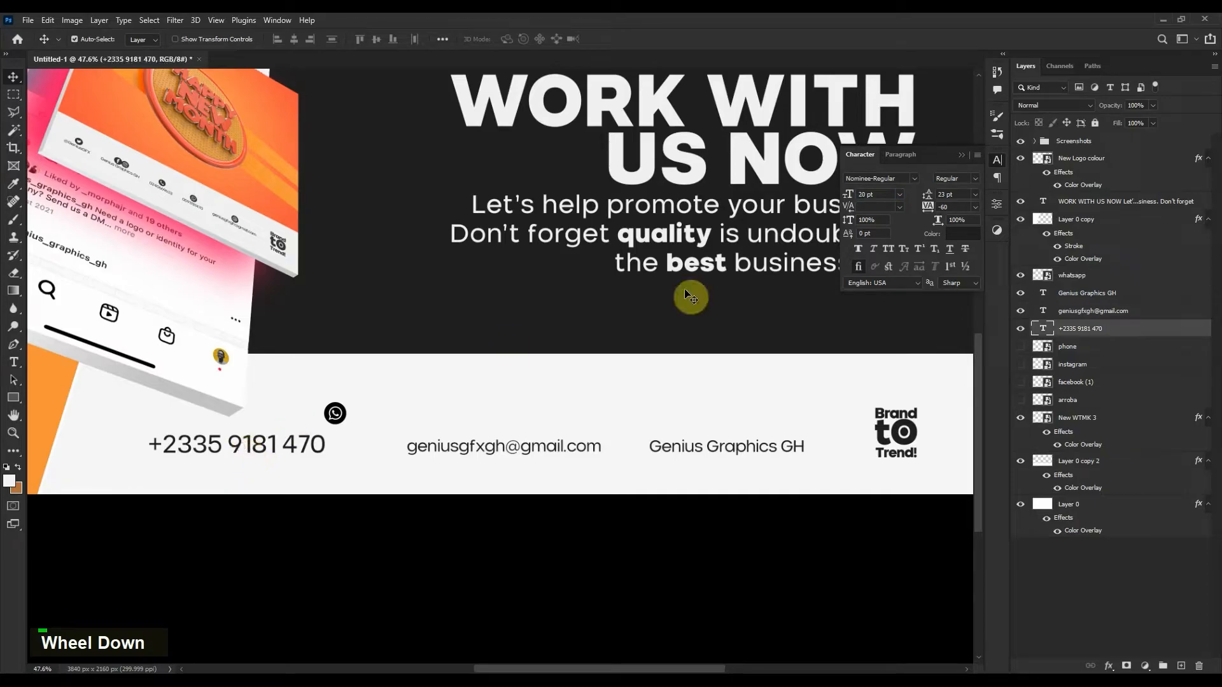
scroll(890, 196, down, 7)
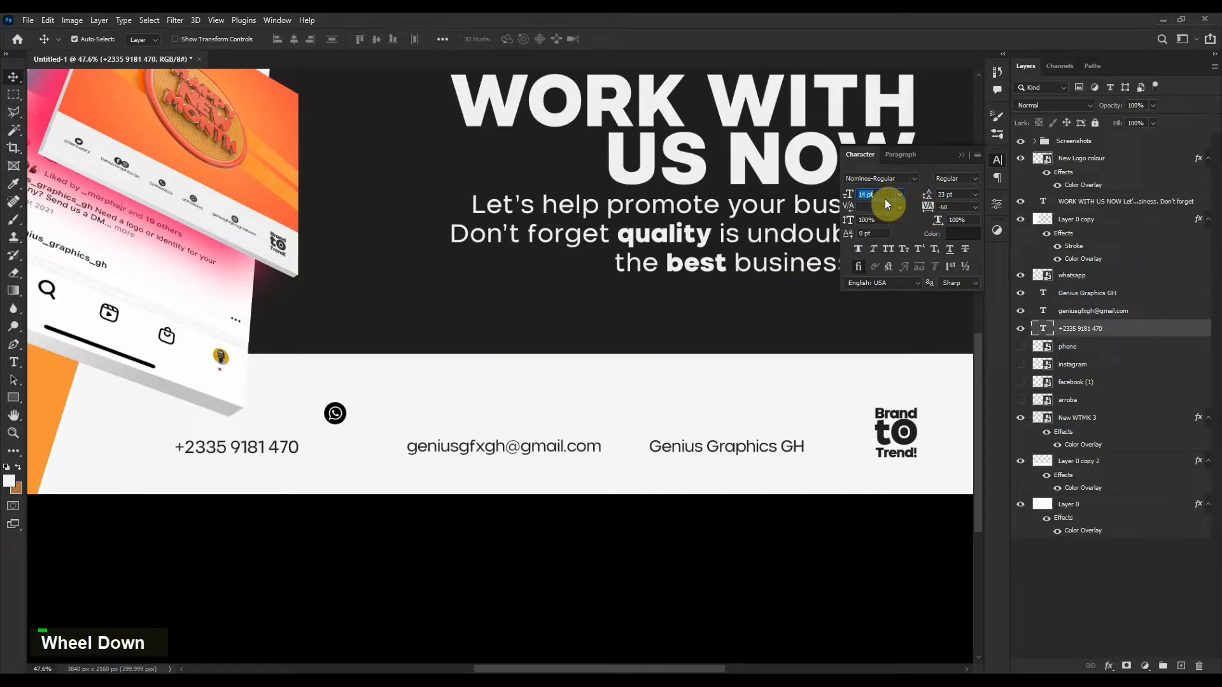
drag(276, 450, 381, 447)
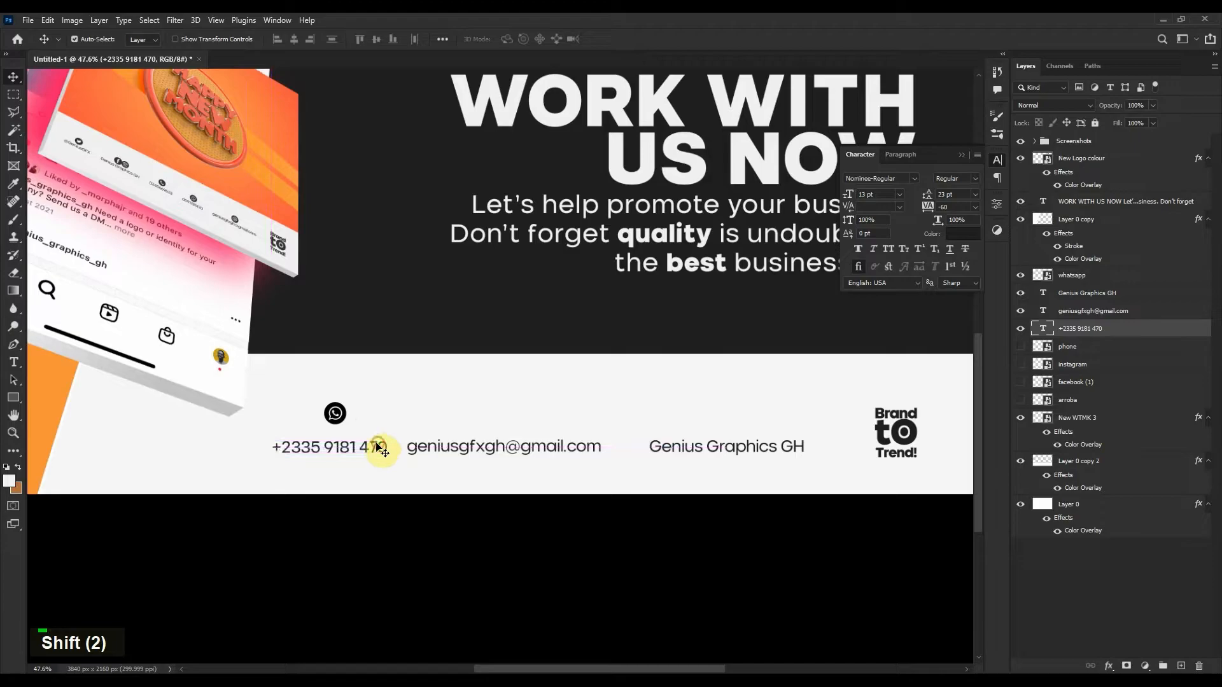
Align the WhatsApp icon horizontally centred over the phone number.
scroll(359, 451, up, 3)
scroll(356, 452, up, 1)
shift+click(334, 394)
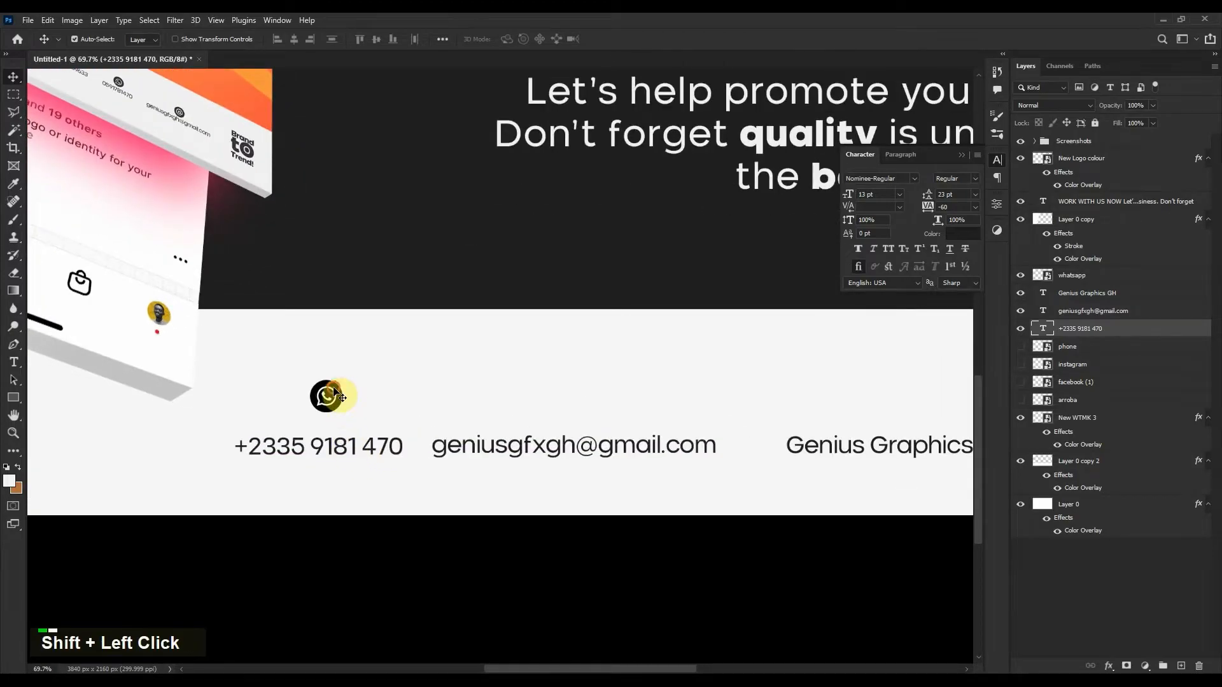
click(295, 40)
click(361, 374)
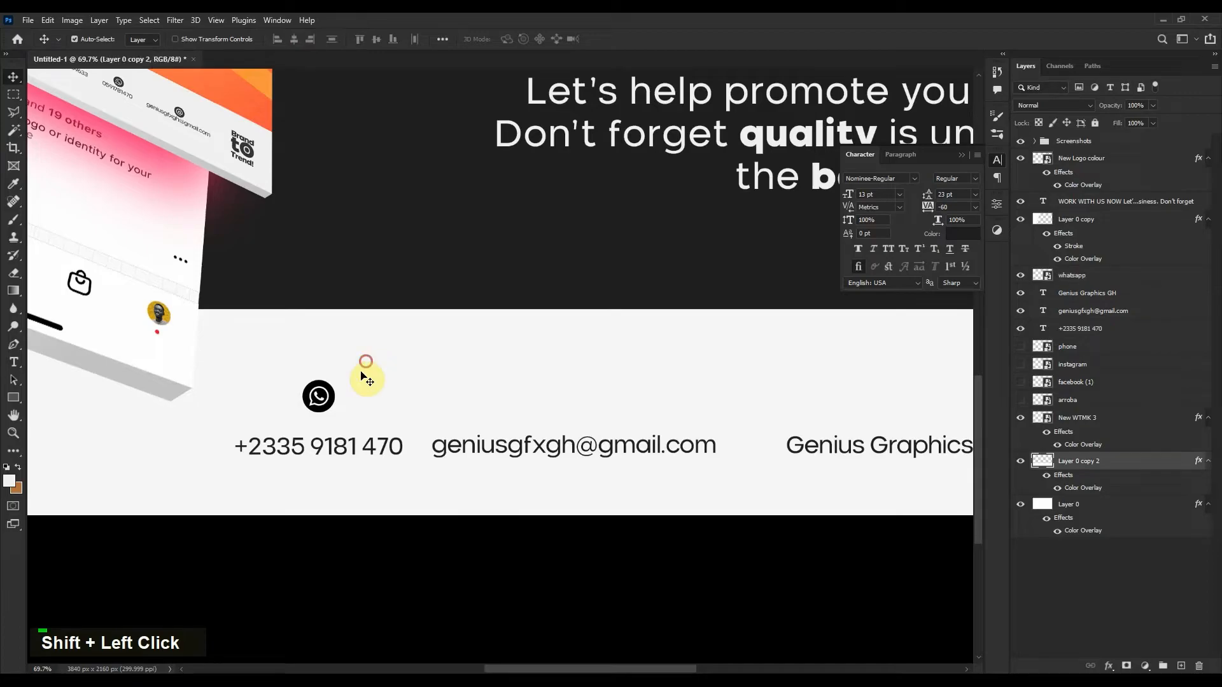
Enlarge the WhatsApp icon to about 6.9% and nudge it down just above the phone number.
click(322, 398)
key(ctrl+t)
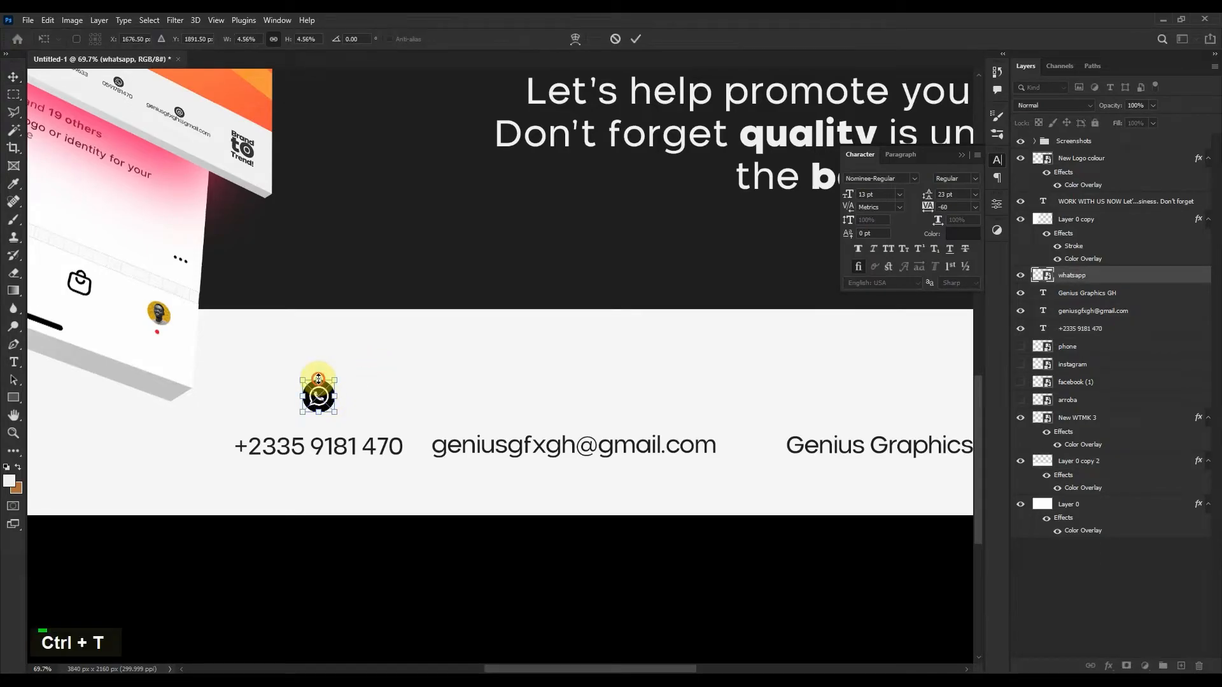
drag(318, 380, 318, 361)
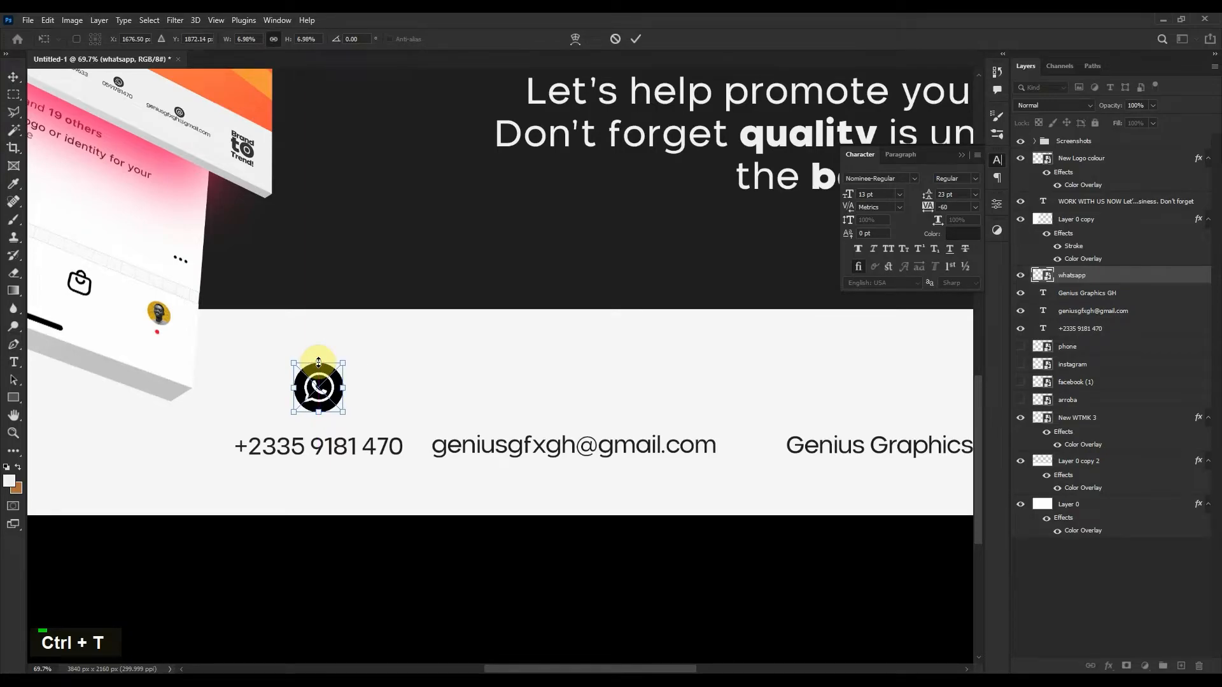
key(Return)
key(Down)
key(shift+Down)
key(shift+Down)
key(shift+Down)
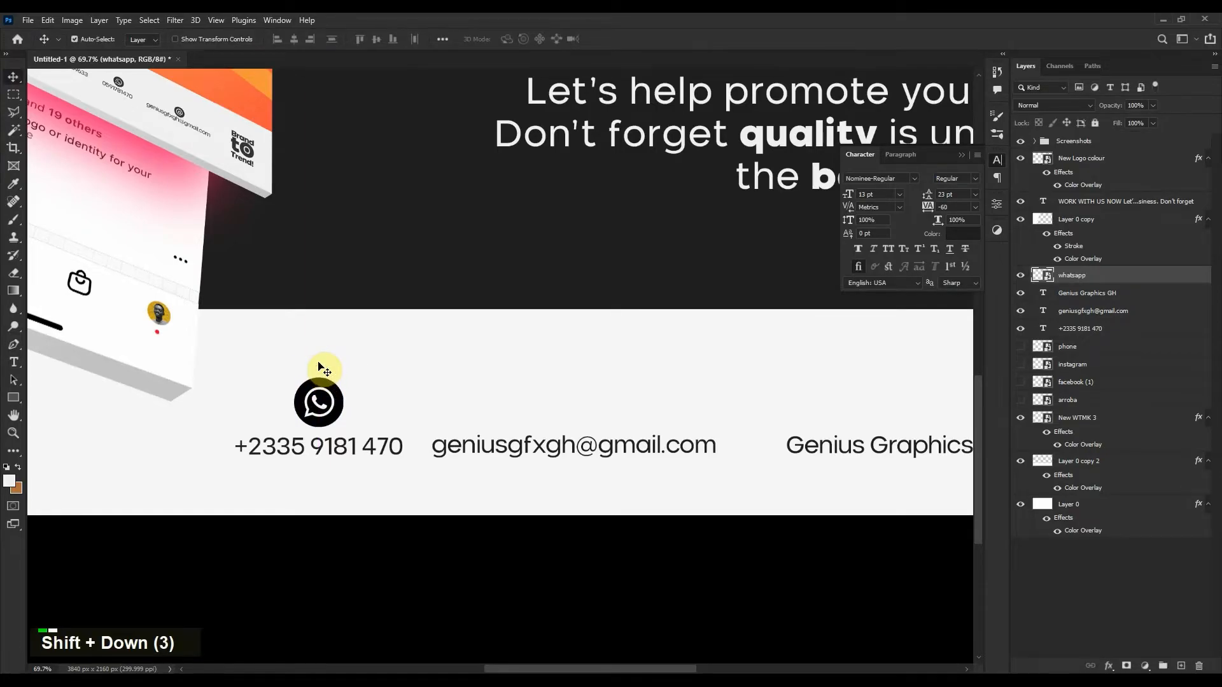
key(Down)
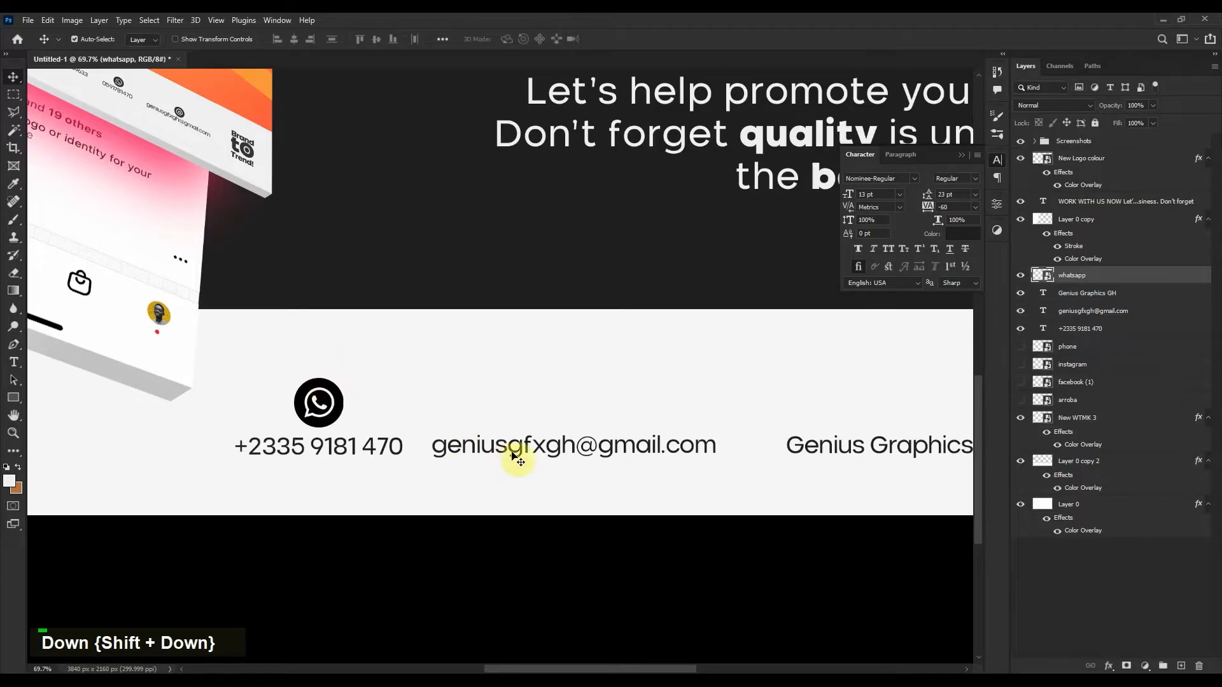
Reorder the whatsapp layer among the footer text layers in the Layers panel.
drag(762, 403, 616, 401)
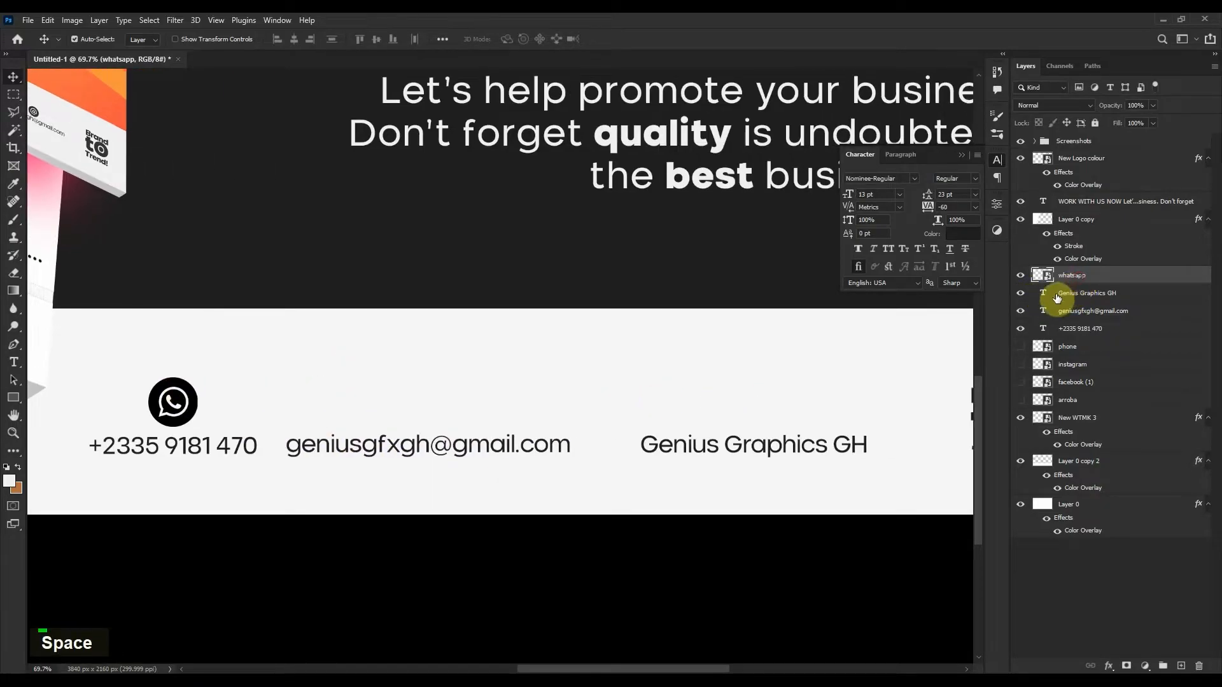
click(1016, 296)
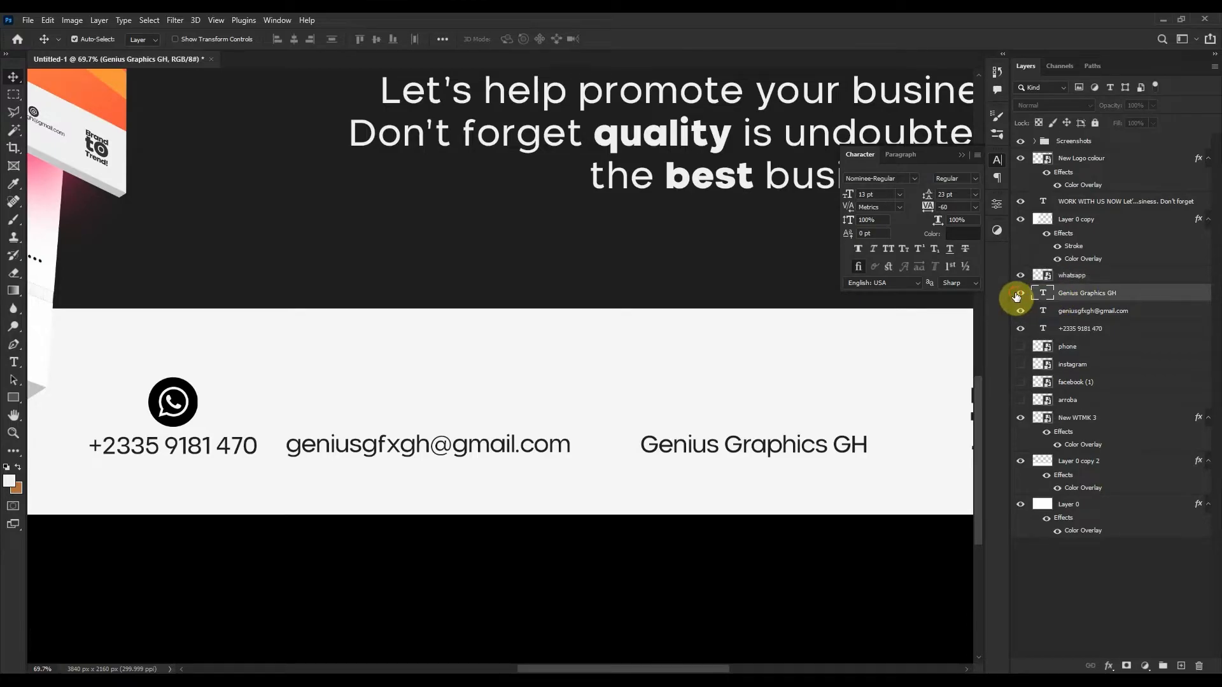
click(1080, 277)
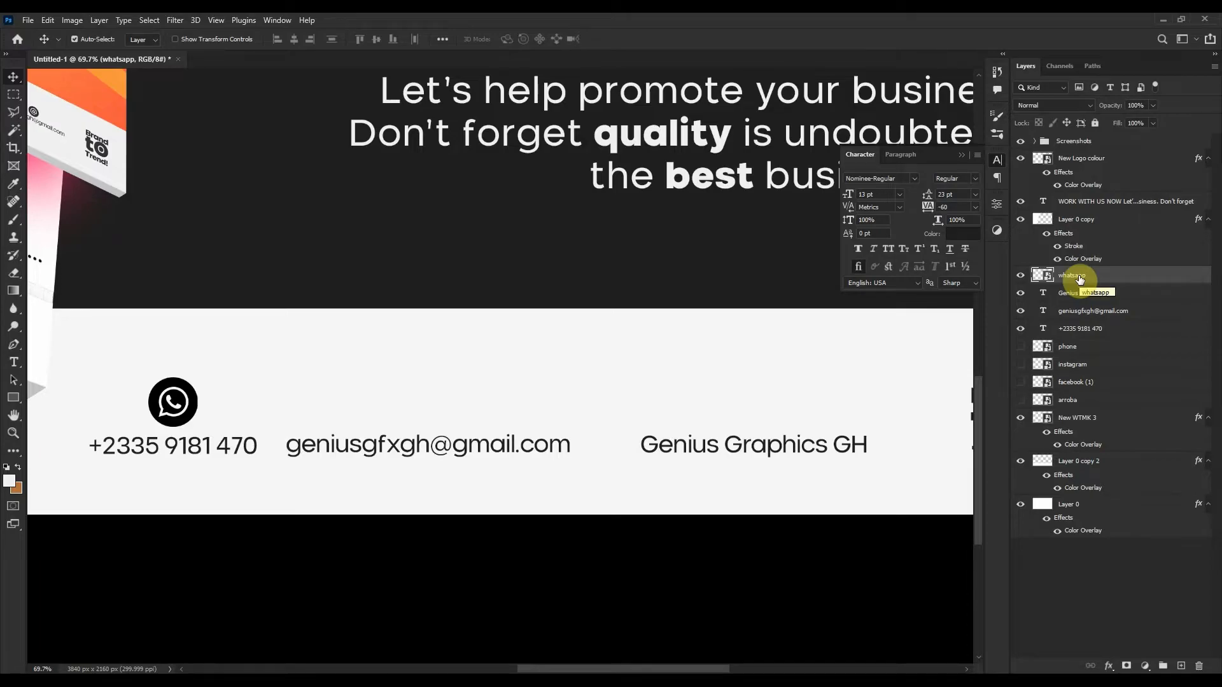
drag(1080, 278, 1083, 314)
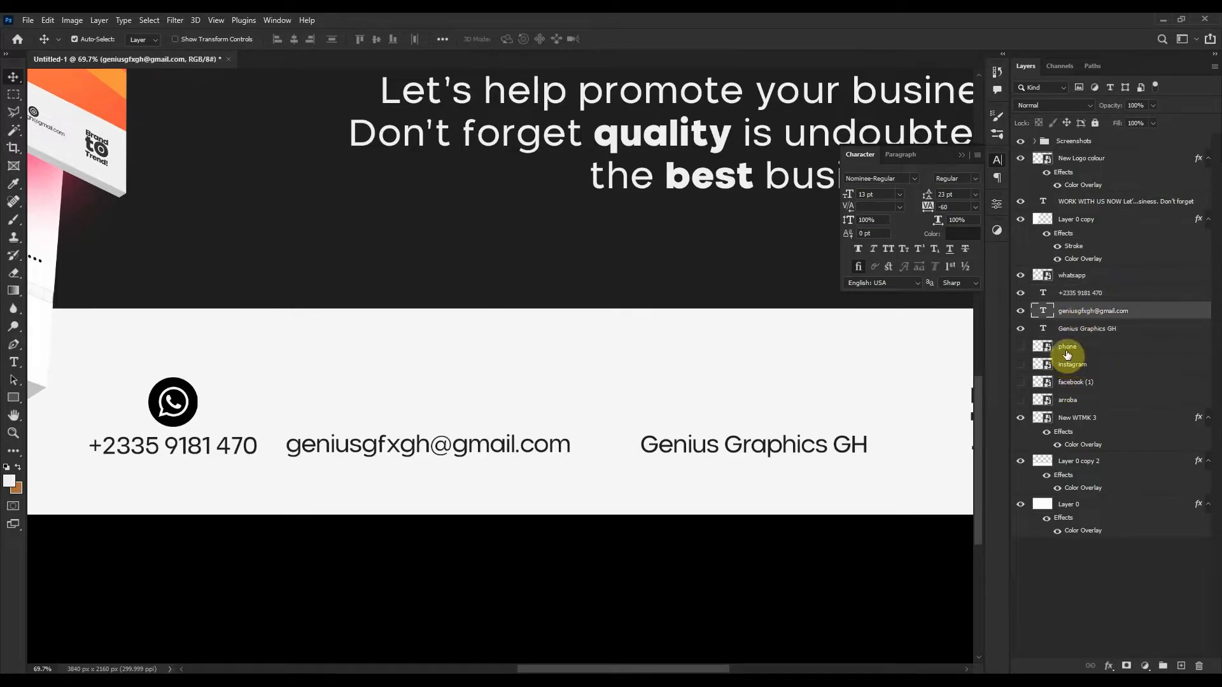
Show the arroba layer, stack it above the email layer, and scale the @ icon to about 106 px above the e-mail.
click(1068, 404)
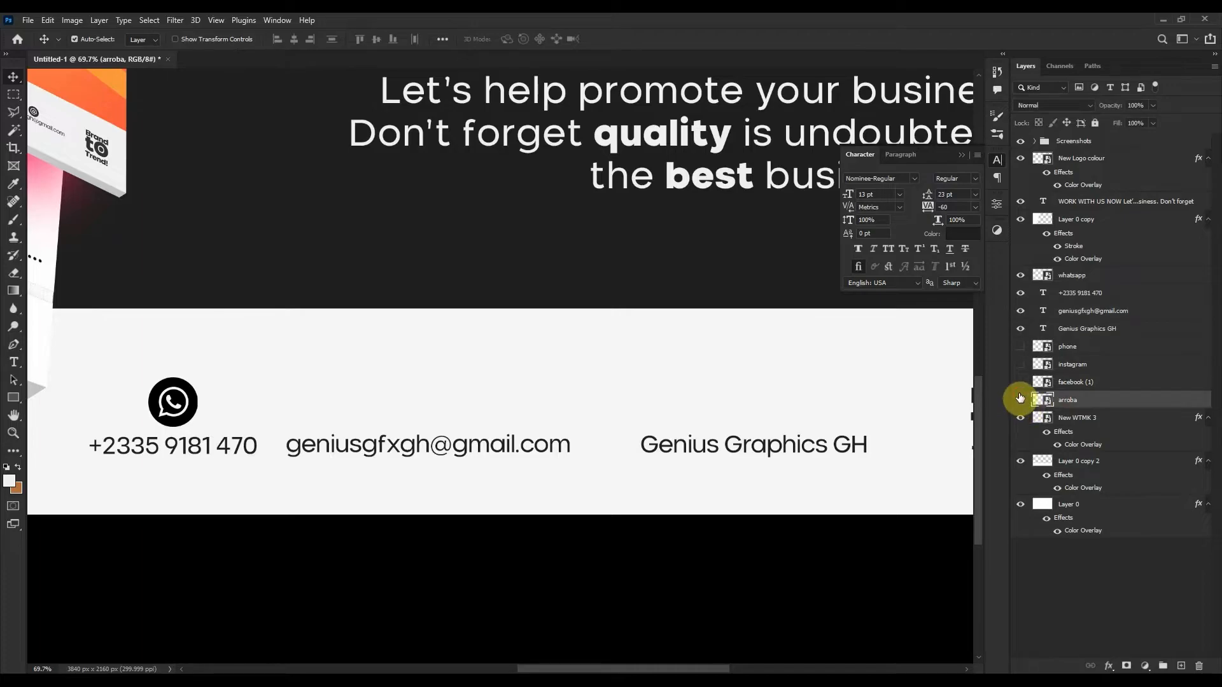
click(1019, 399)
drag(1071, 399, 1077, 308)
key(ctrl+t)
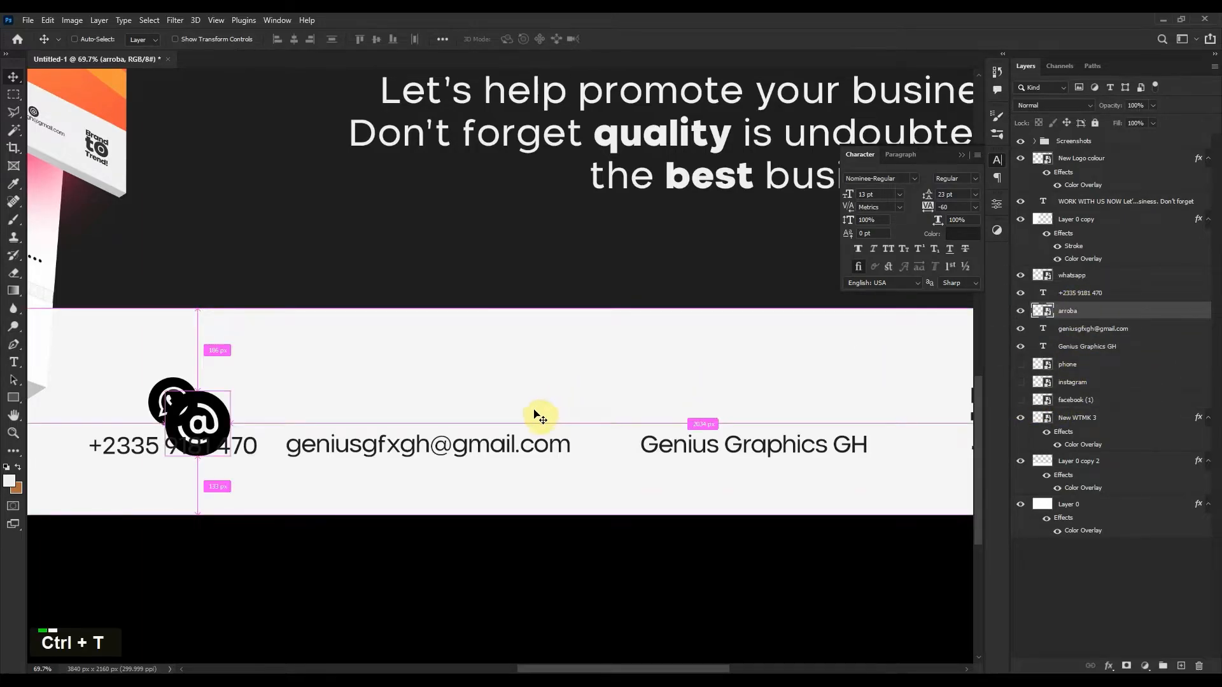
drag(191, 412, 438, 380)
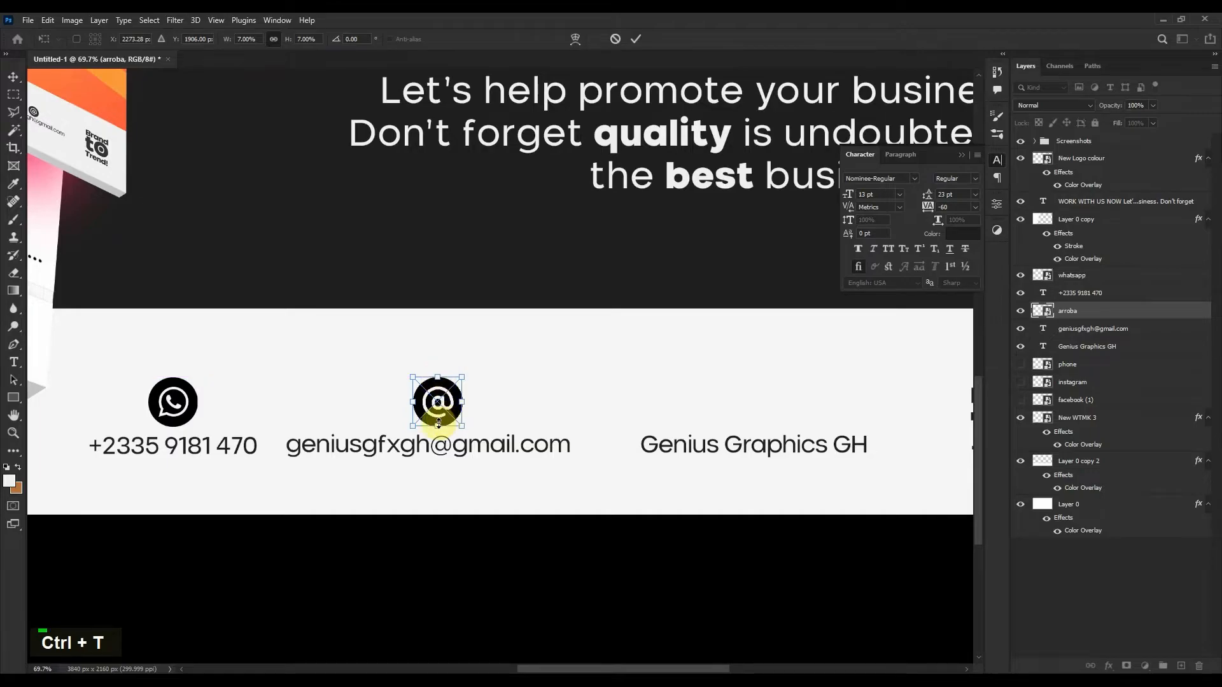
drag(437, 425, 437, 425)
key(Return)
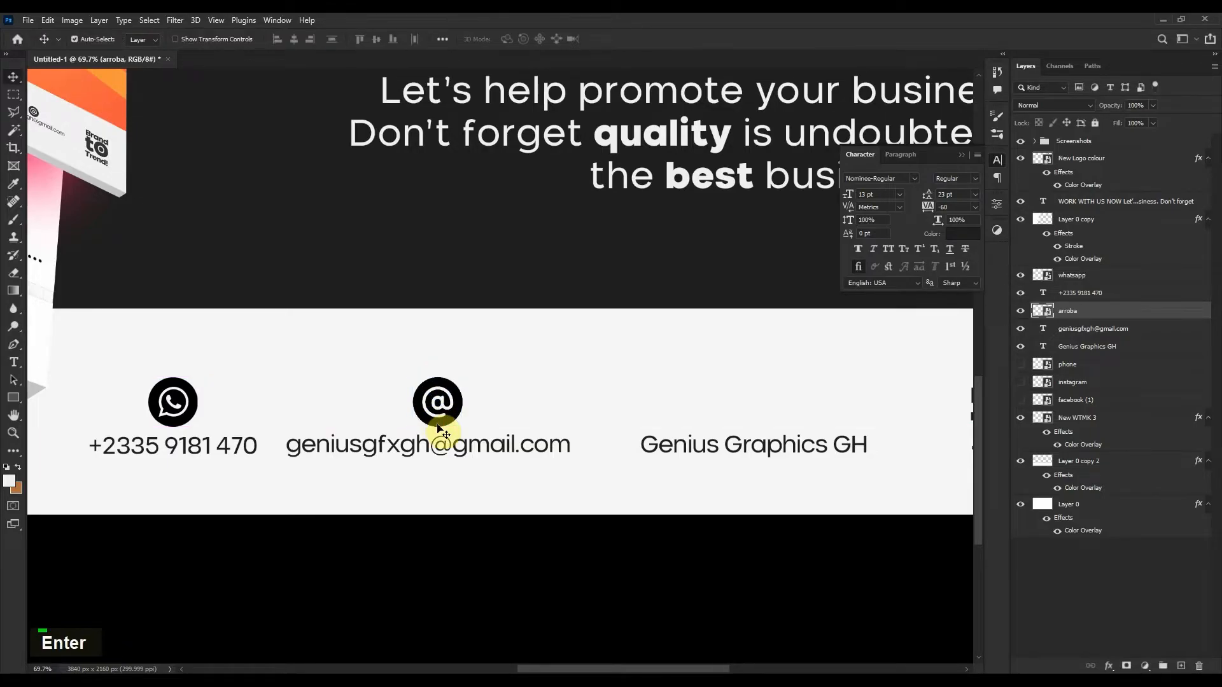
Centre the @ icon horizontally over the e-mail text.
shift+click(453, 449)
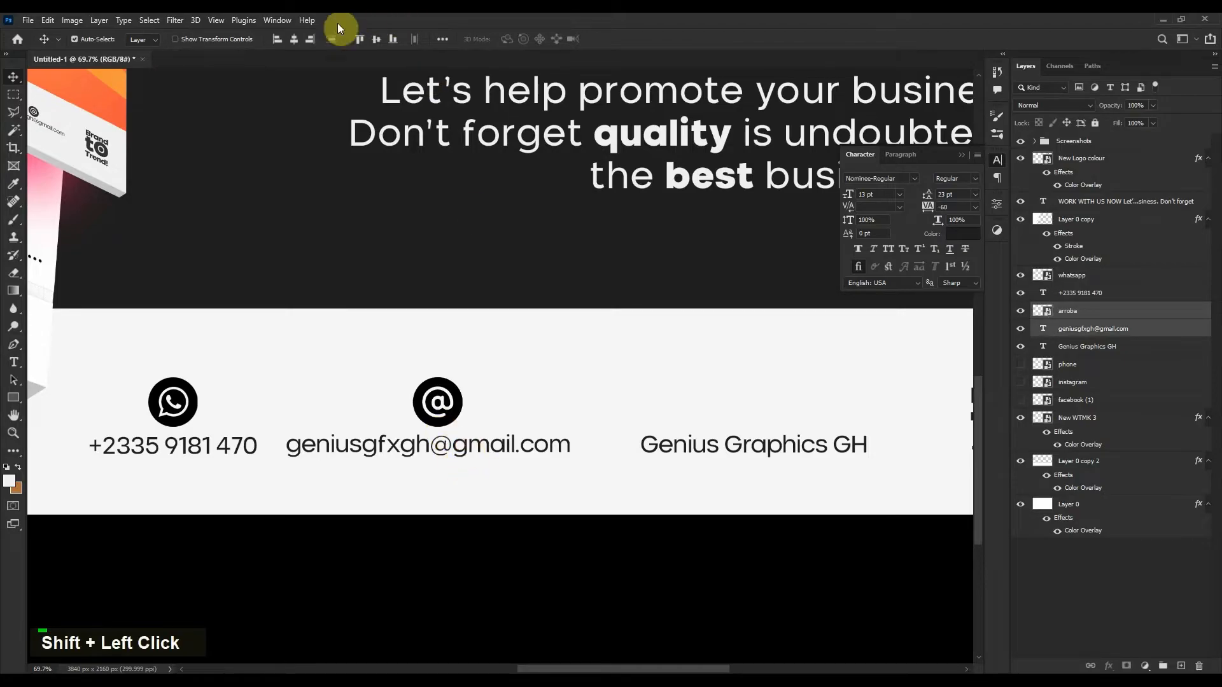
click(294, 40)
click(567, 315)
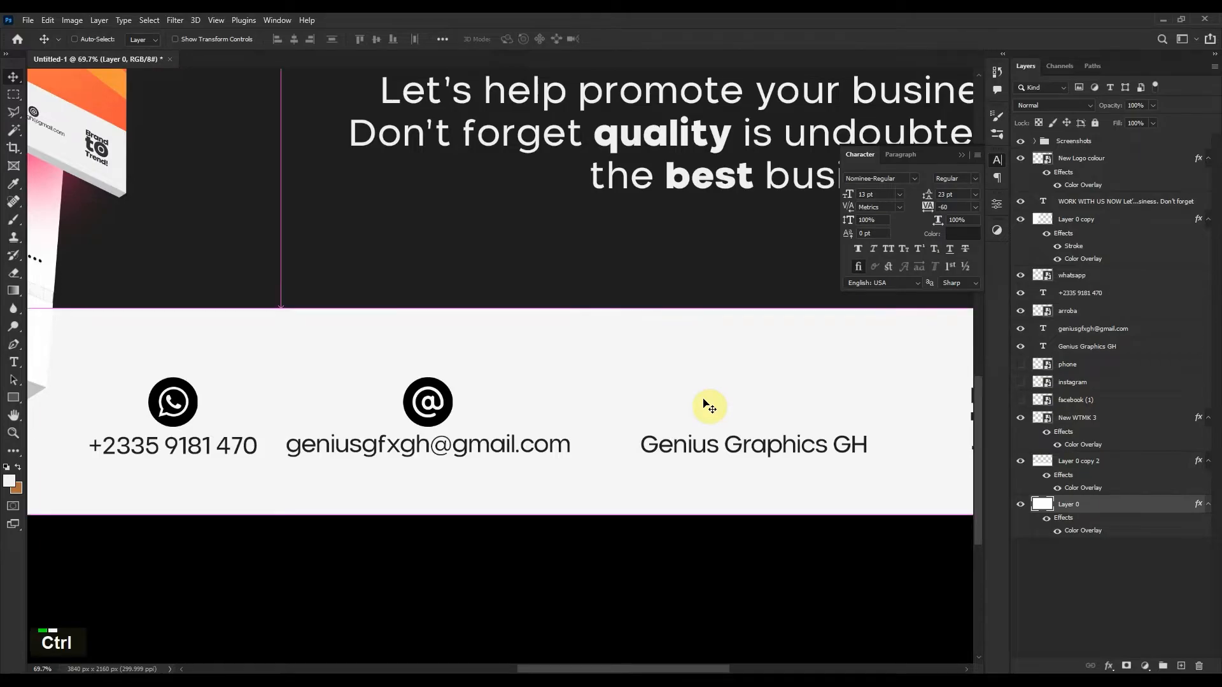
key(ctrl+z)
click(445, 425)
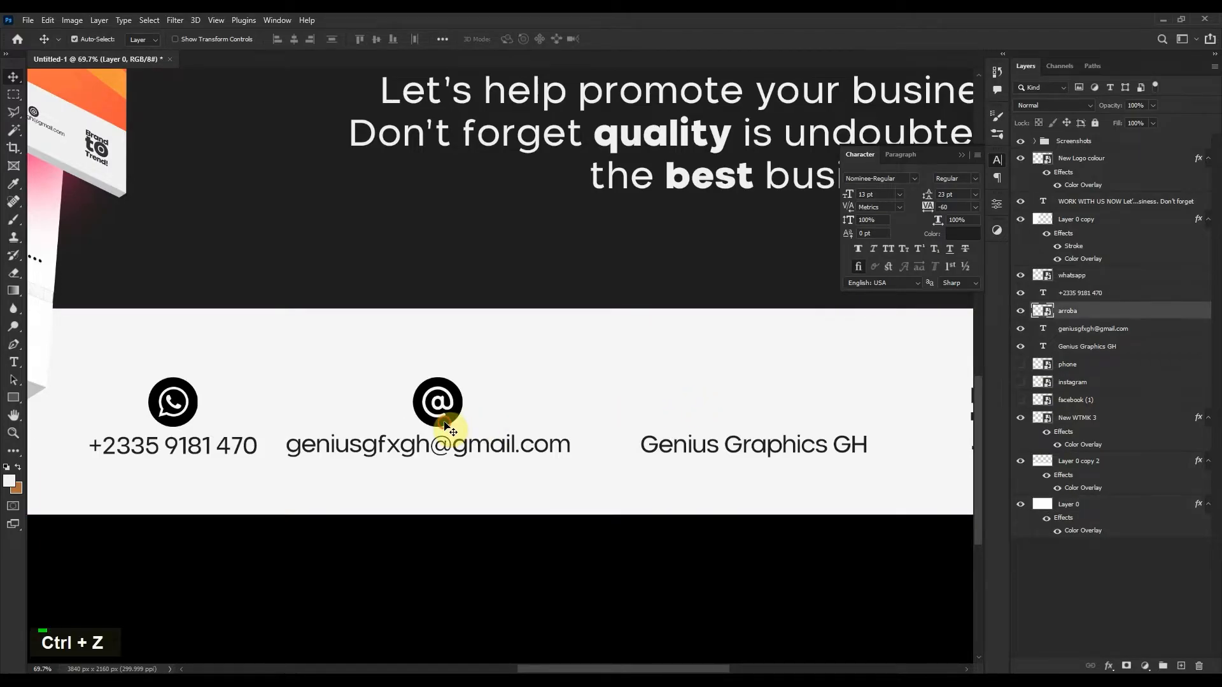
shift+click(451, 448)
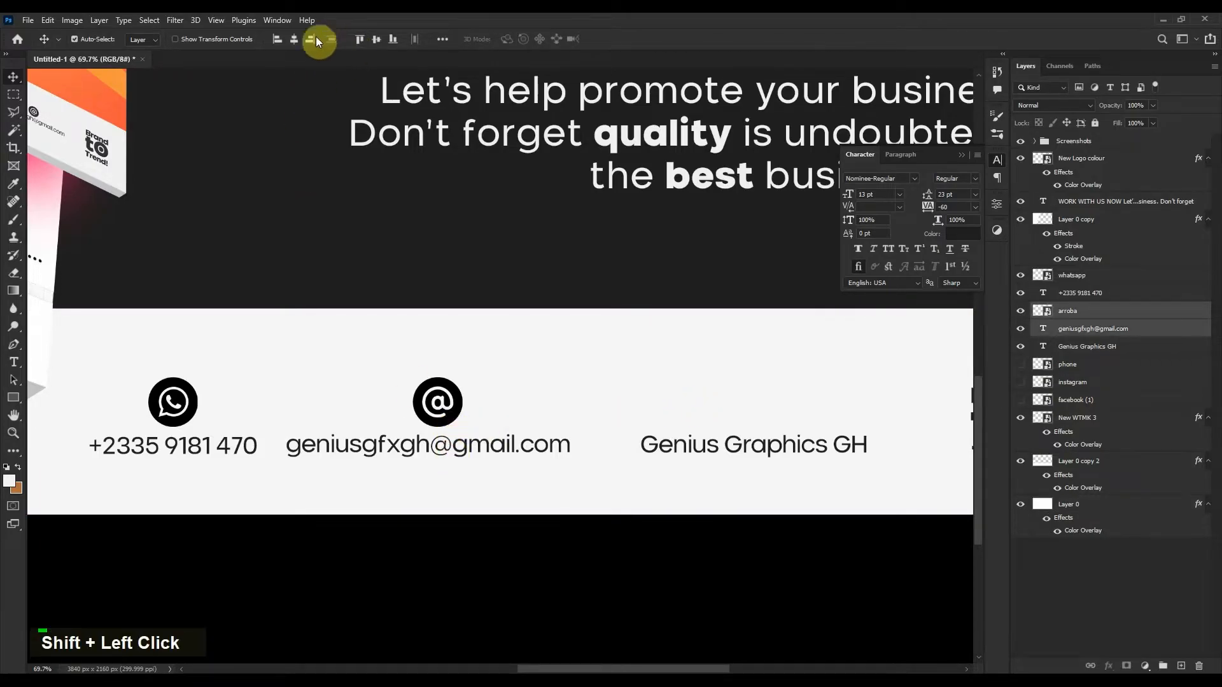
click(298, 39)
click(494, 268)
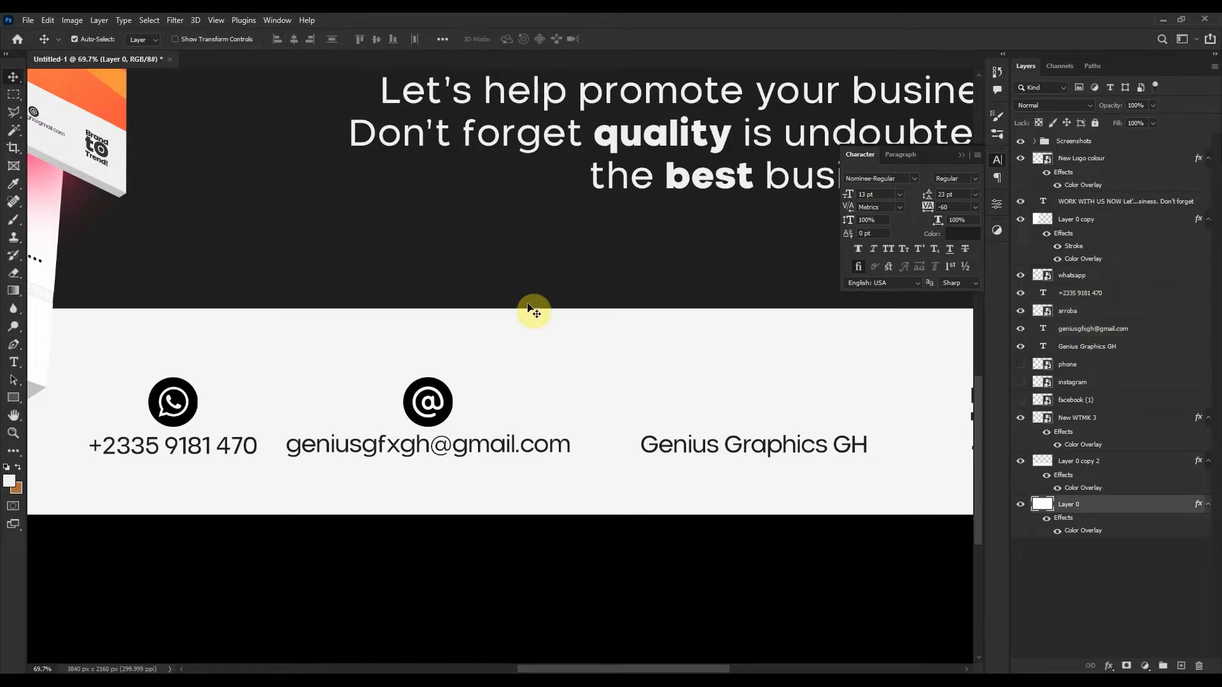
Delete the unused hidden phone layer.
click(710, 434)
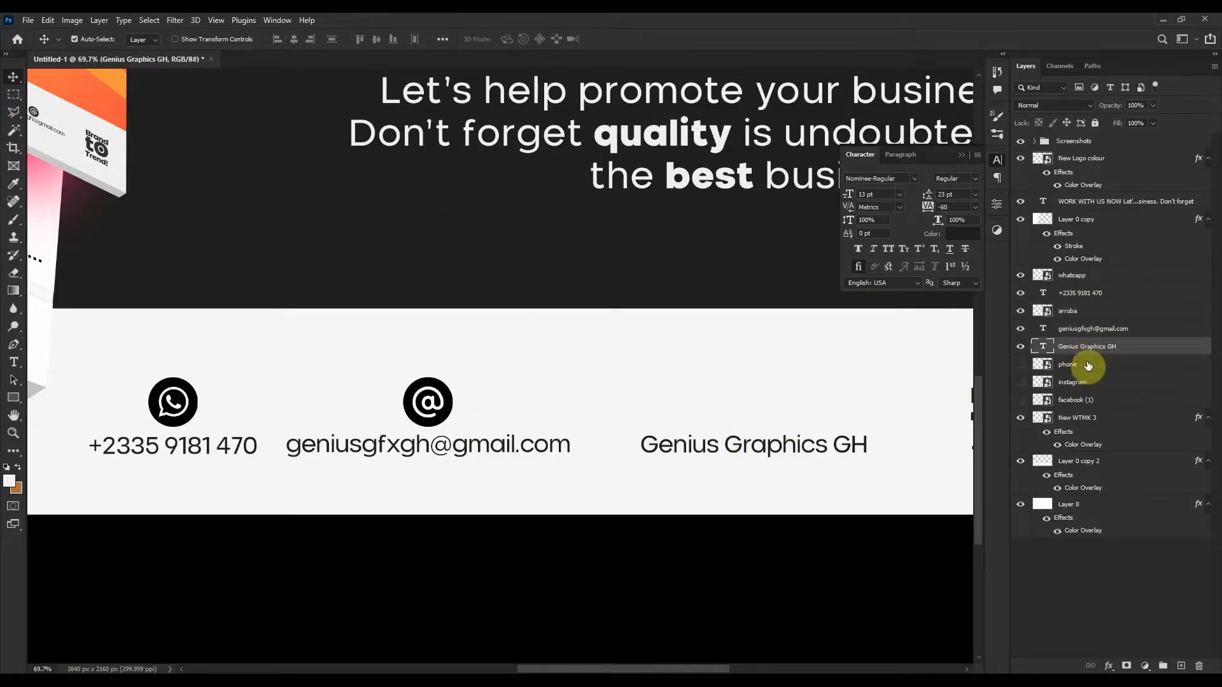
click(1068, 366)
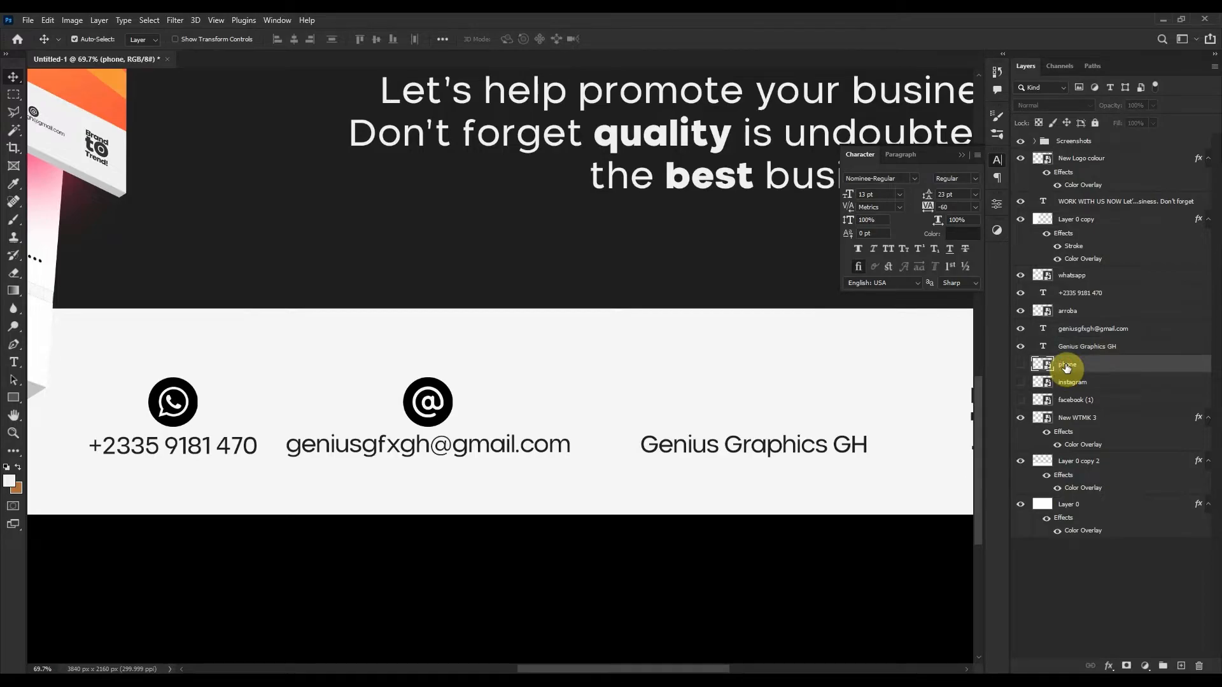
key(Delete)
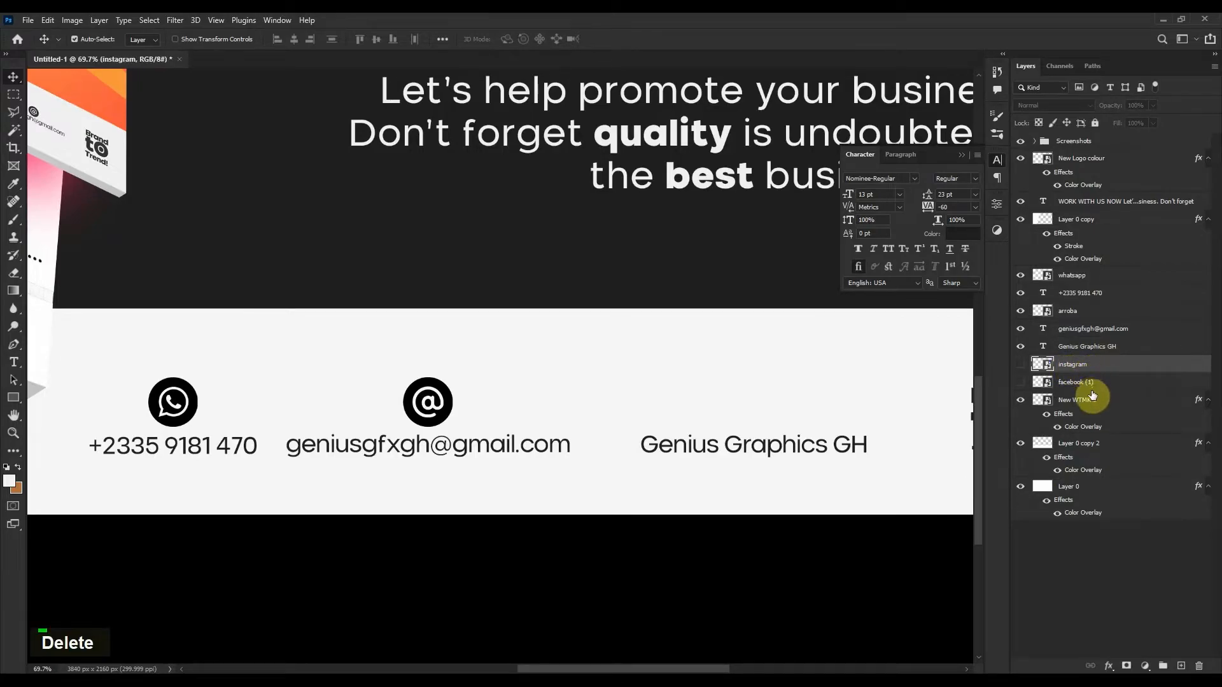
Unhide the Facebook and Instagram icons and place them overlapping in the footer's third column.
click(1020, 367)
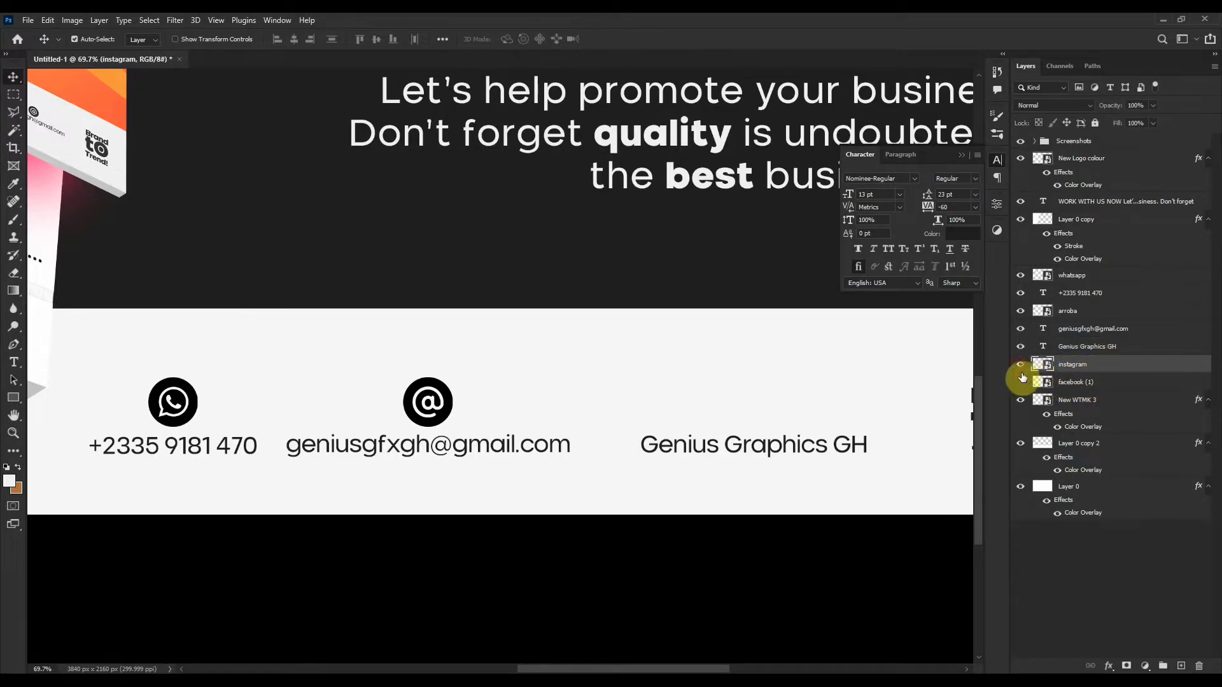
click(1022, 382)
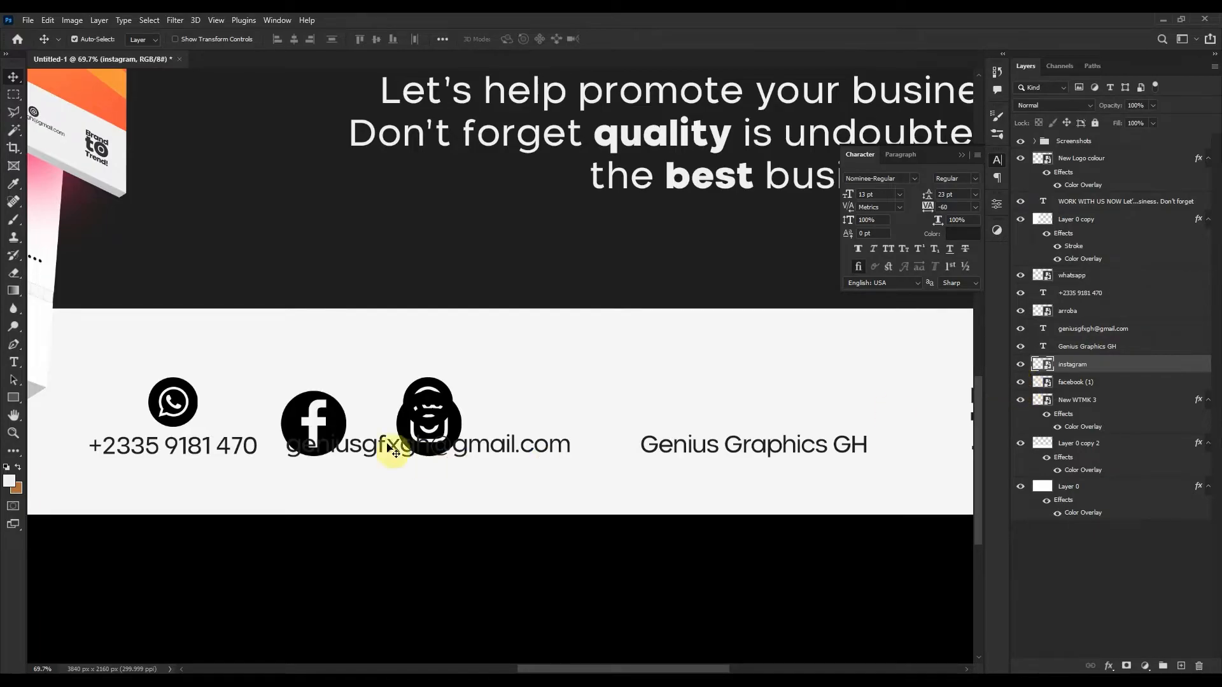
drag(330, 414, 717, 384)
drag(463, 426, 784, 391)
key(Left)
key(Left)
key(Left)
key(Left)
key(Left)
key(Left)
key(Left)
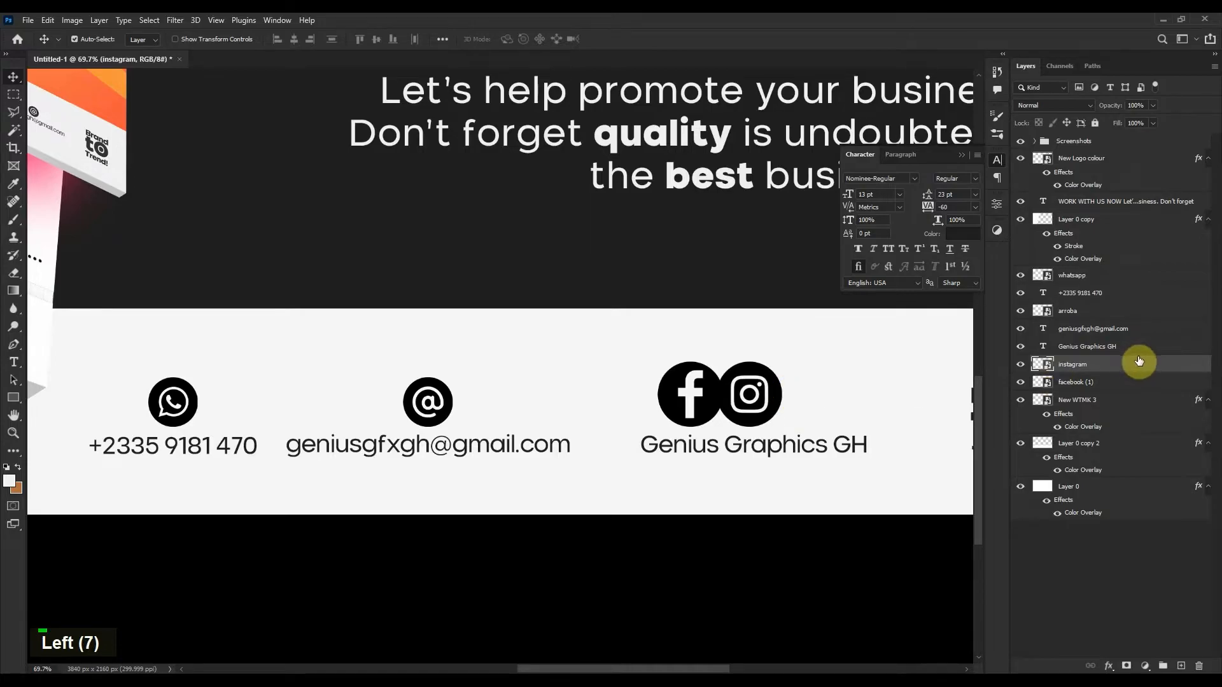
Scale the Facebook and Instagram icons to about 76% and merge them into one layer.
shift+click(1121, 387)
key(ctrl+t)
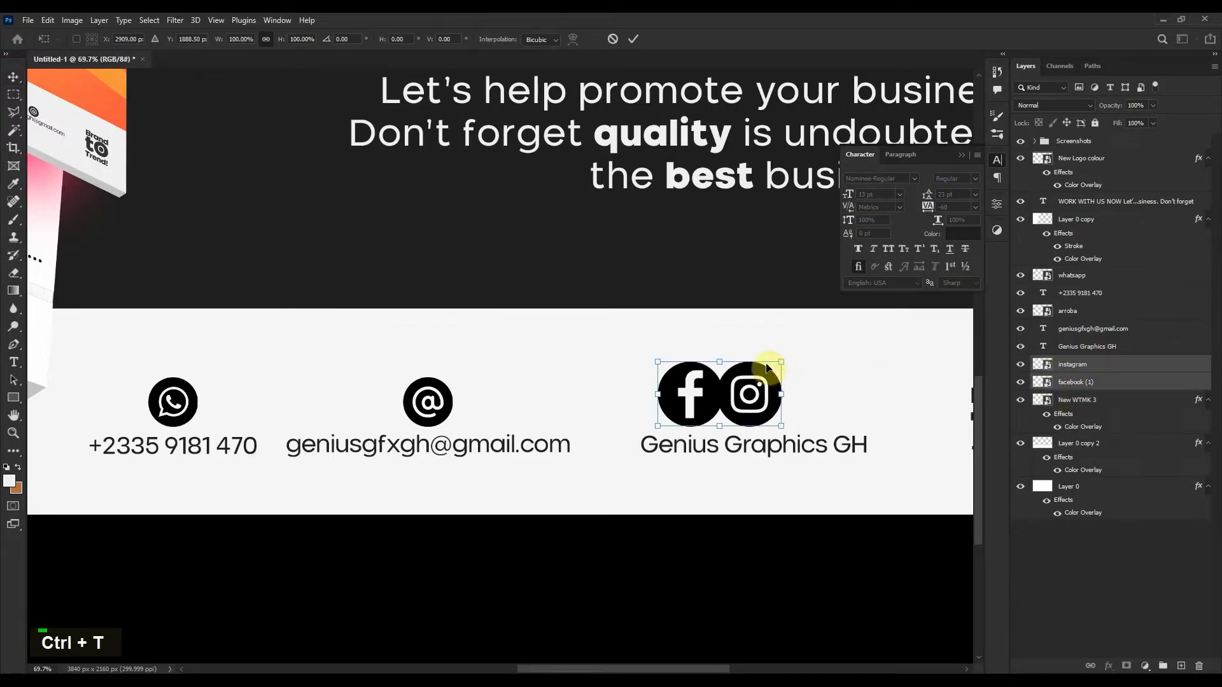
drag(719, 362, 723, 379)
key(Return)
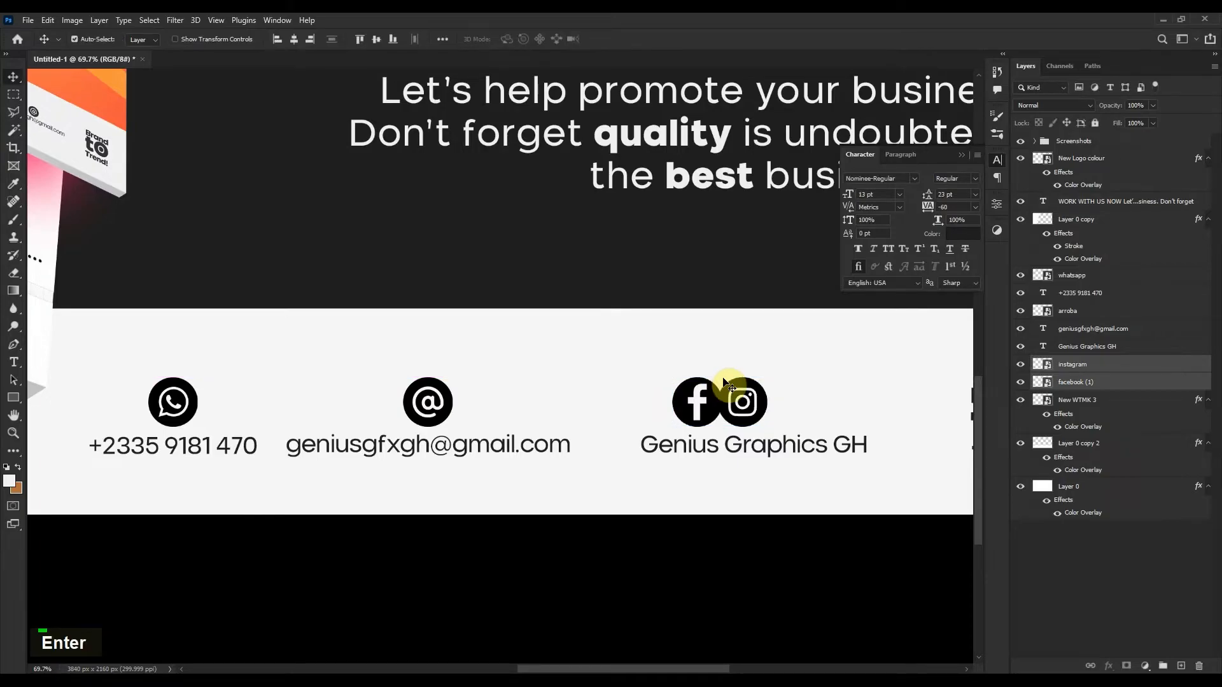
right_click(1082, 380)
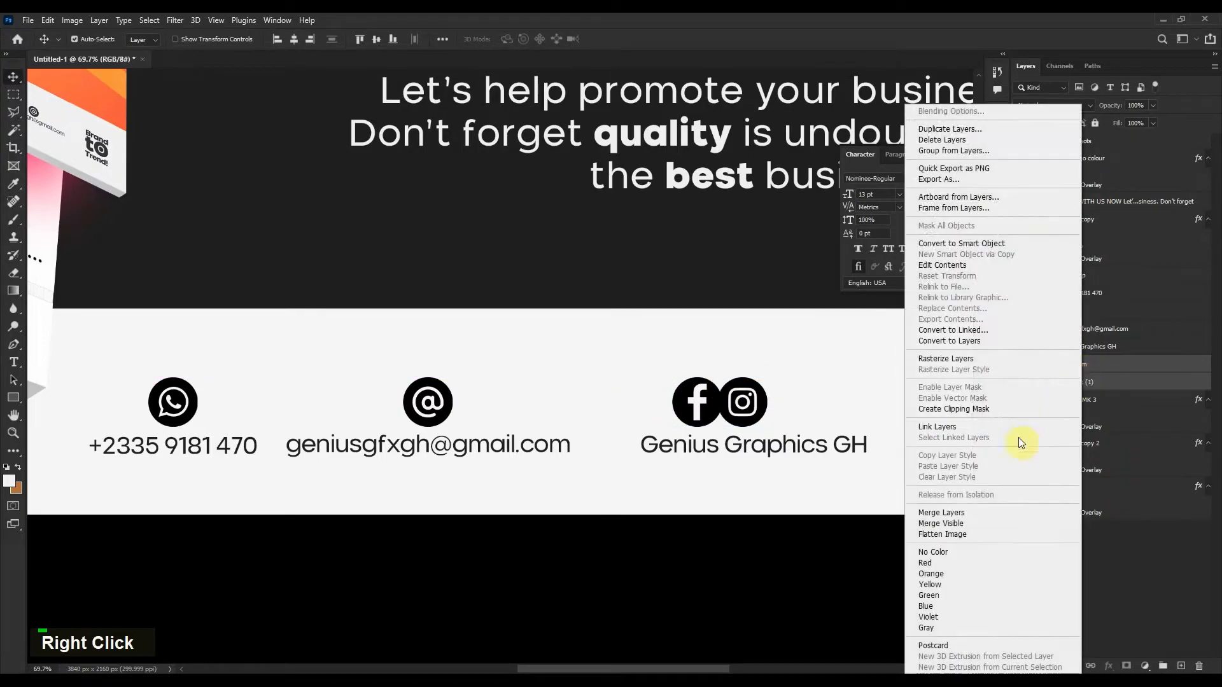
click(941, 512)
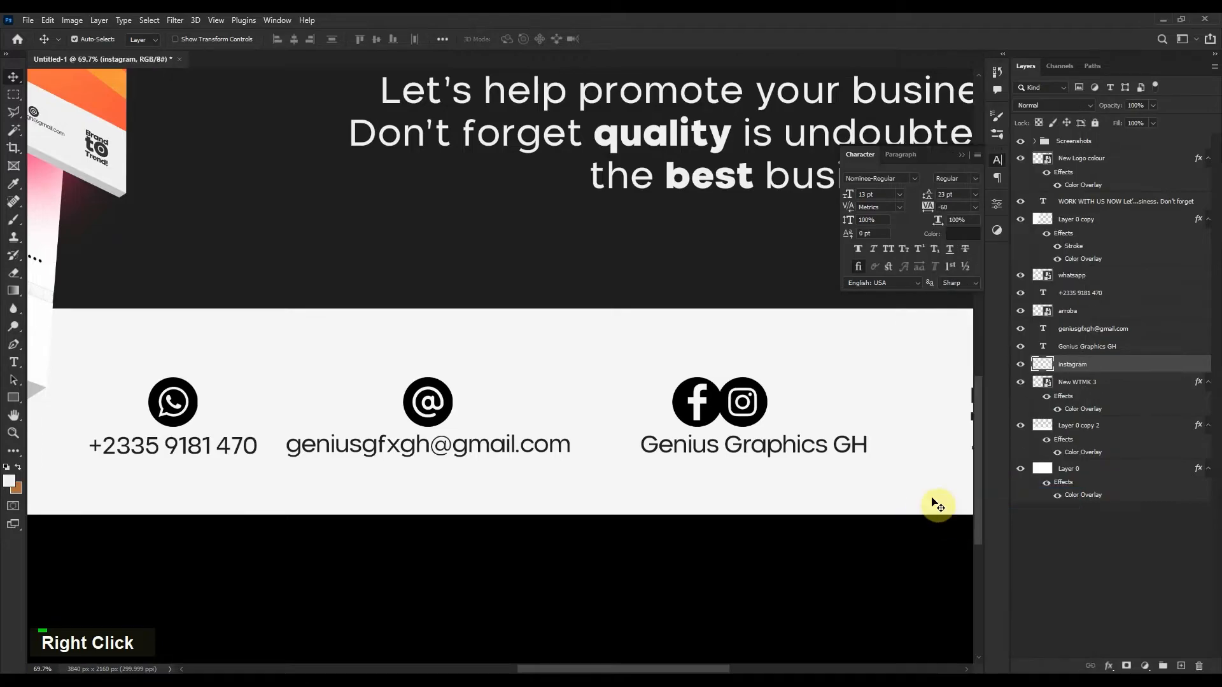
Centre the merged icon pair over Genius Graphics GH and stack its layer above that text.
shift+click(787, 449)
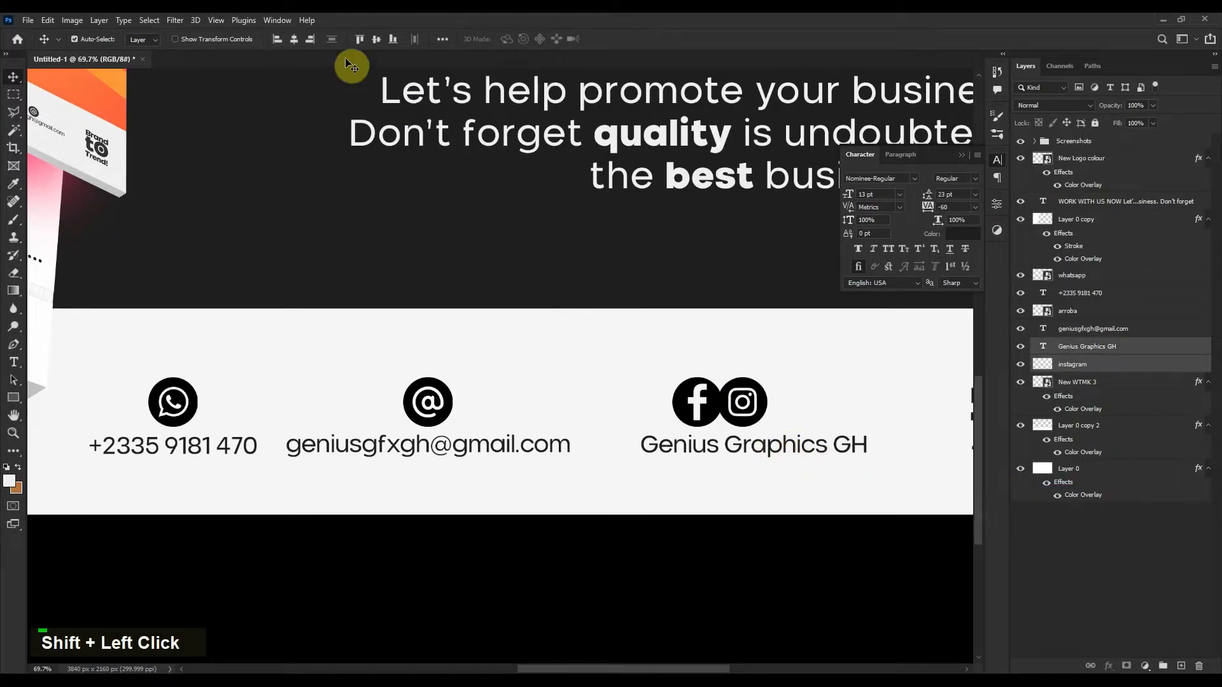
click(294, 39)
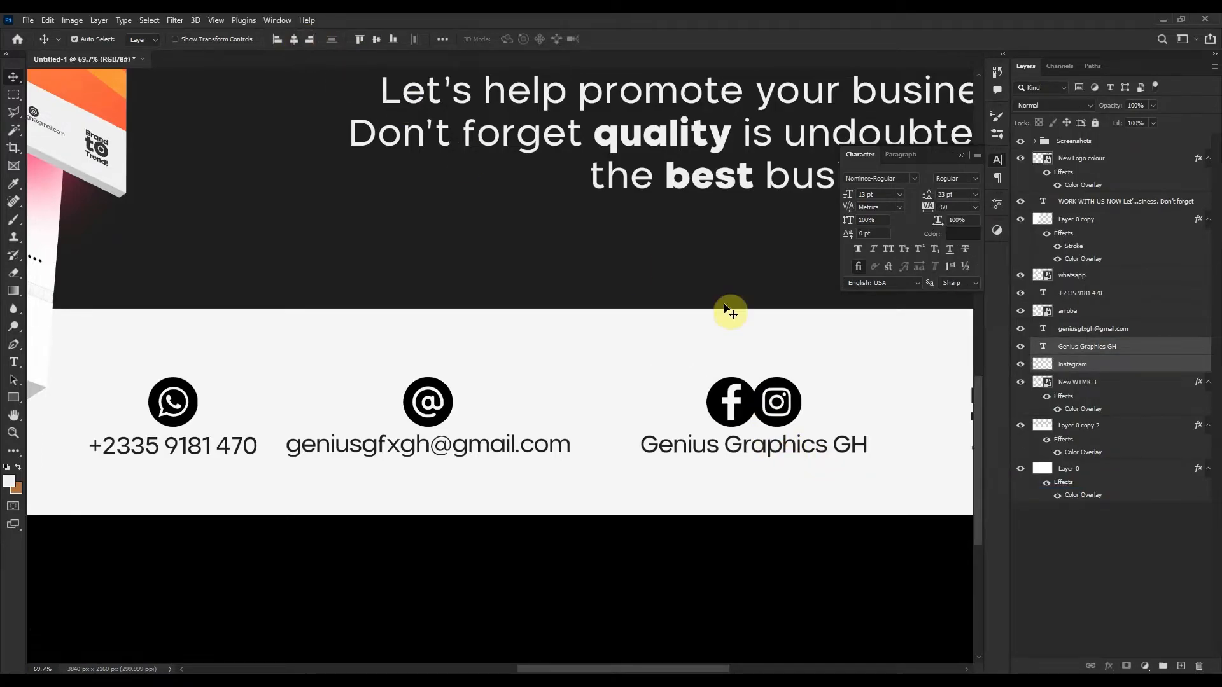
click(805, 327)
click(1090, 388)
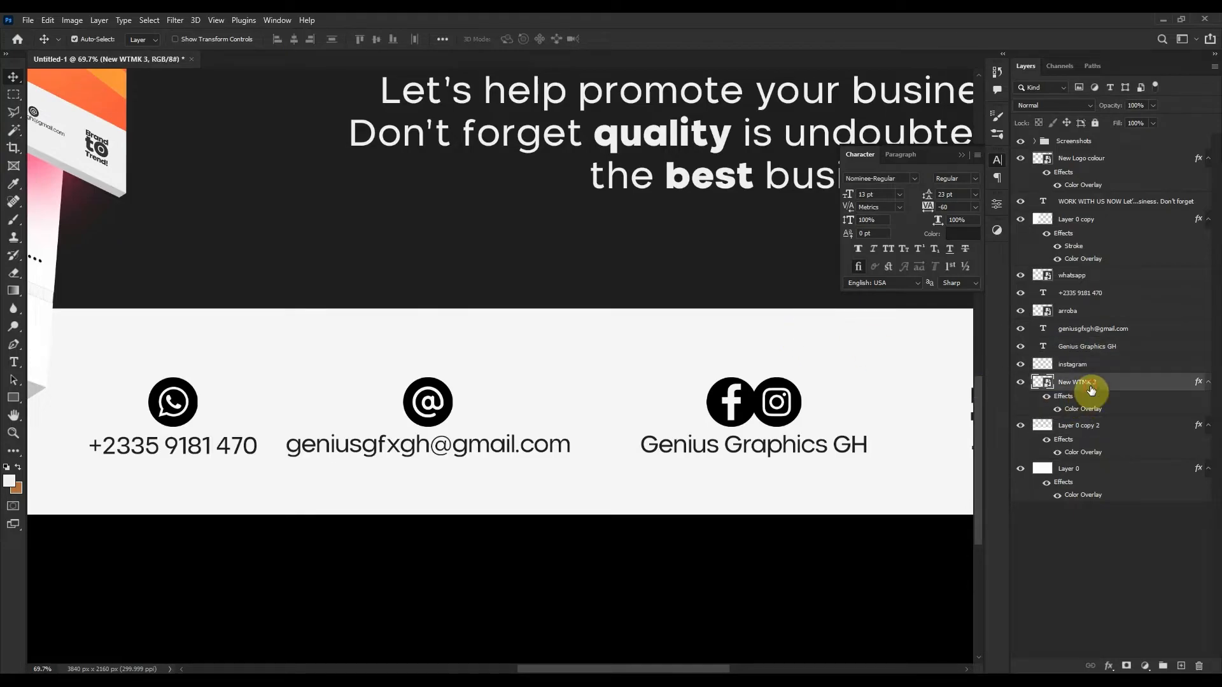
click(1097, 365)
drag(1108, 368, 1100, 350)
Shift the social icons and Genius Graphics GH text right together.
scroll(636, 380, down, 2)
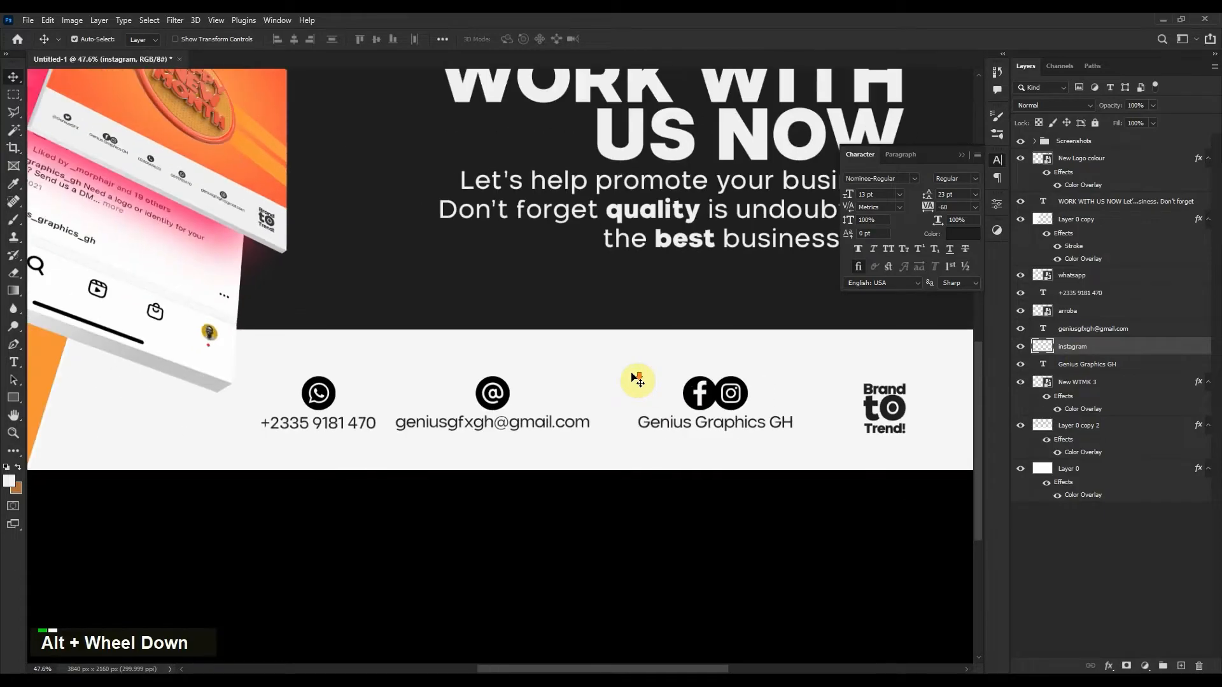
drag(712, 363, 598, 370)
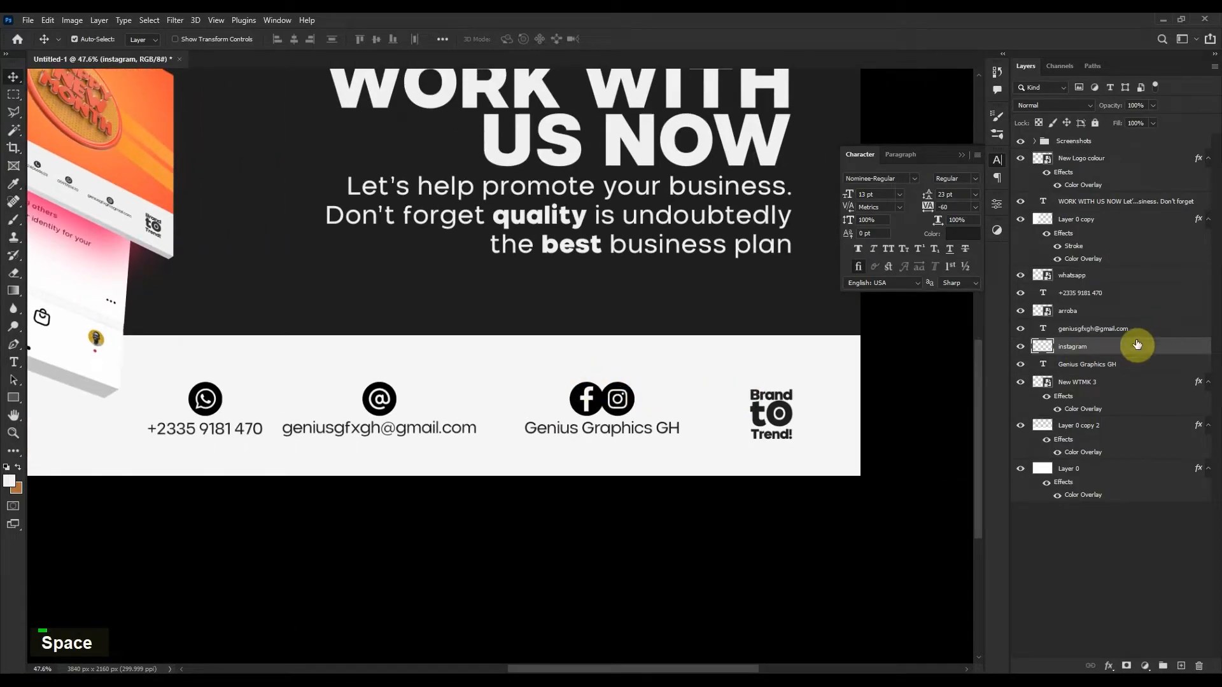
shift+click(1097, 368)
key(shift+Right)
key(shift+Right)
key(shift+Right)
key(shift+Right)
key(shift+Right)
key(shift+Right)
key(shift+Right)
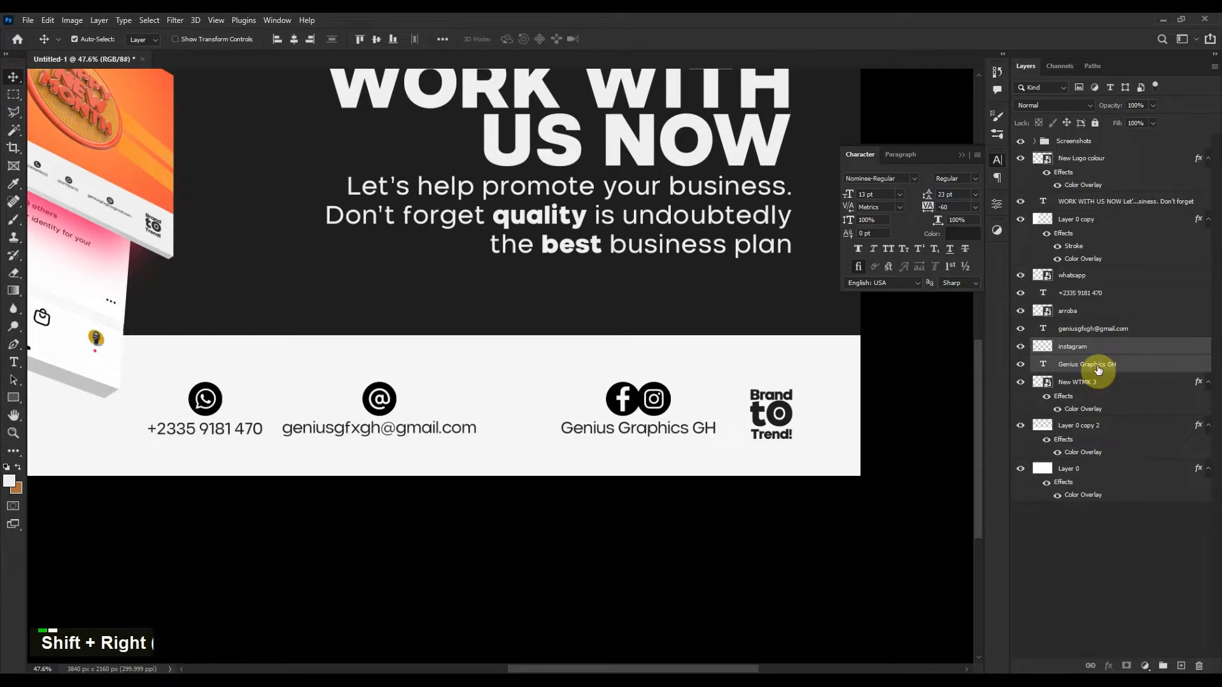
Fine-tune the social group's position and move the @ icon and e-mail text right.
key(shift+Down)
key(shift+Left)
key(shift+Up)
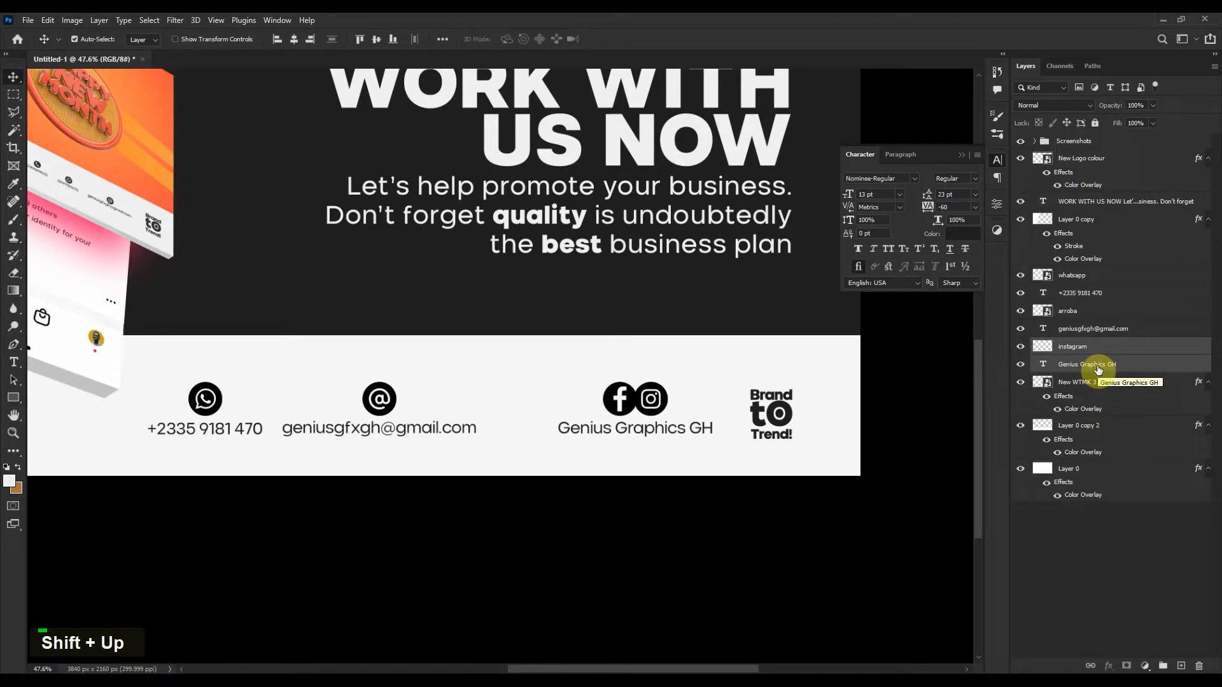
click(1119, 328)
shift+click(1116, 312)
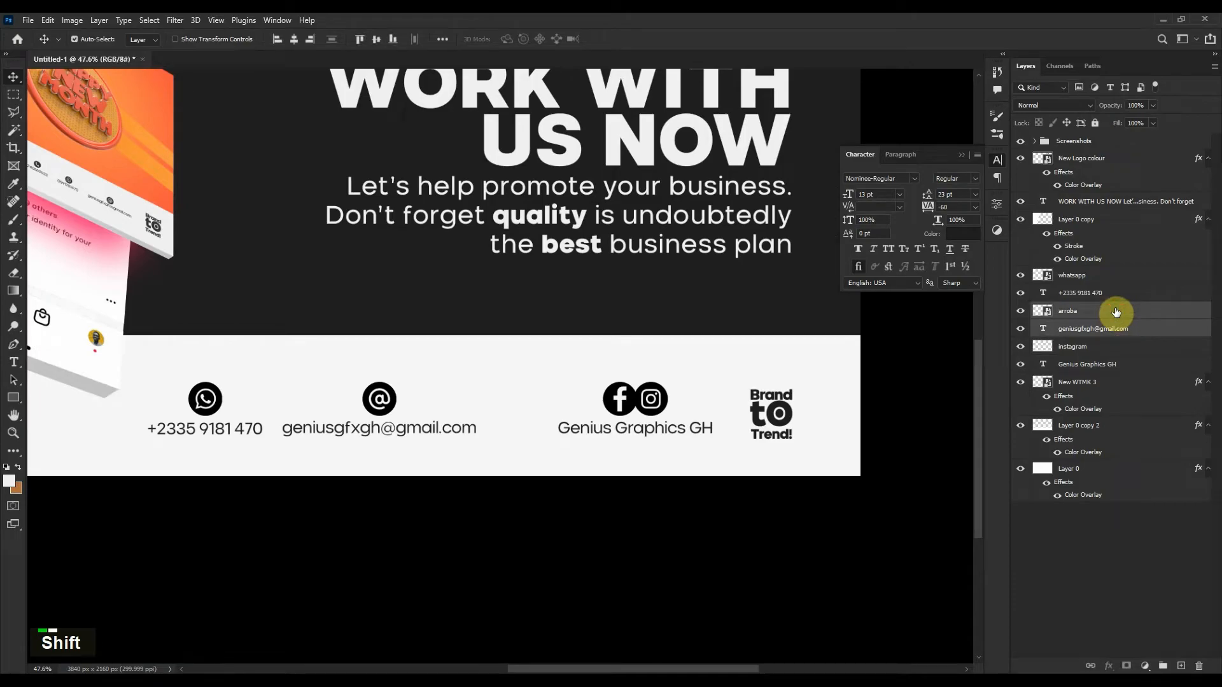
key(shift+Right)
key(shift+Right)
key(shift+Right)
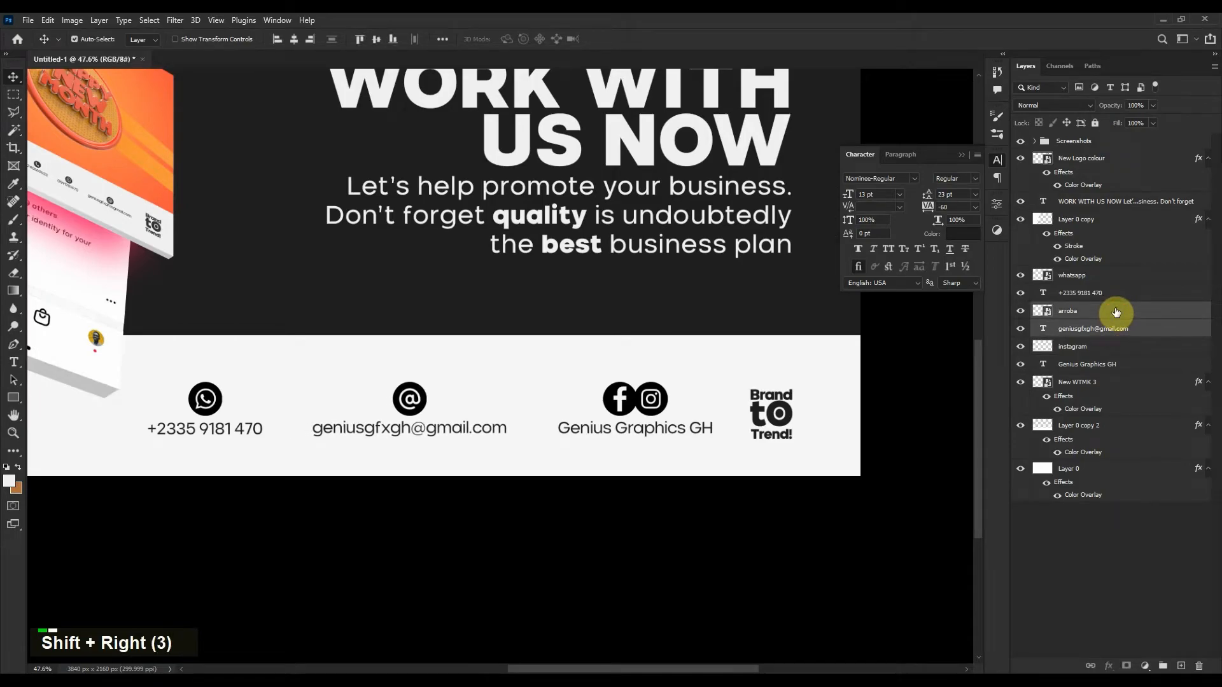
key(shift+Left)
key(shift+Right)
key(Left)
key(Left)
key(Left)
key(Left)
key(Left)
key(Left)
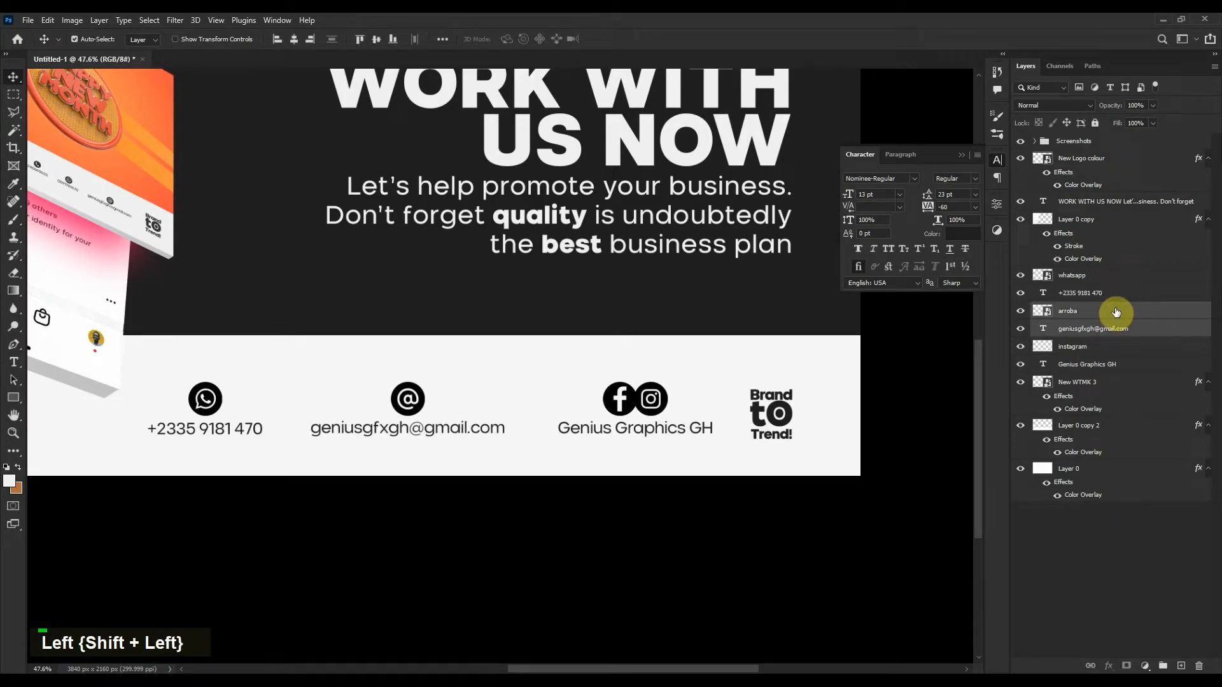
Enlarge the Brand to Trend! logo slightly.
click(788, 418)
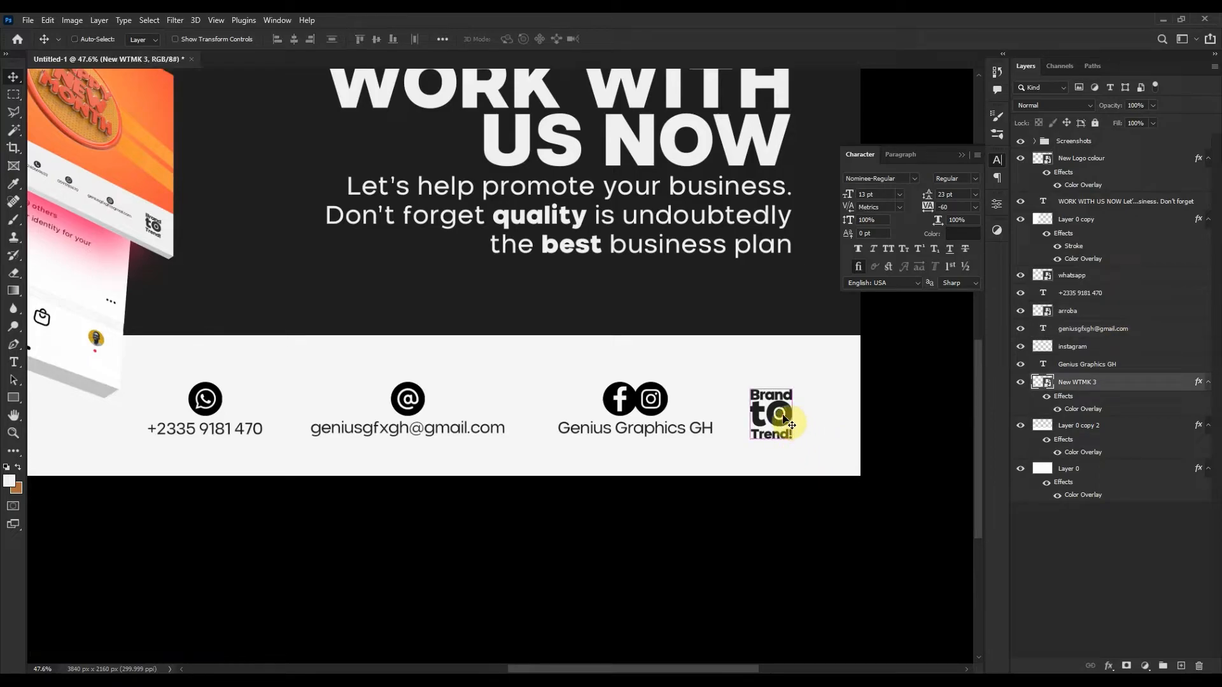
key(ctrl+t)
drag(773, 384, 771, 370)
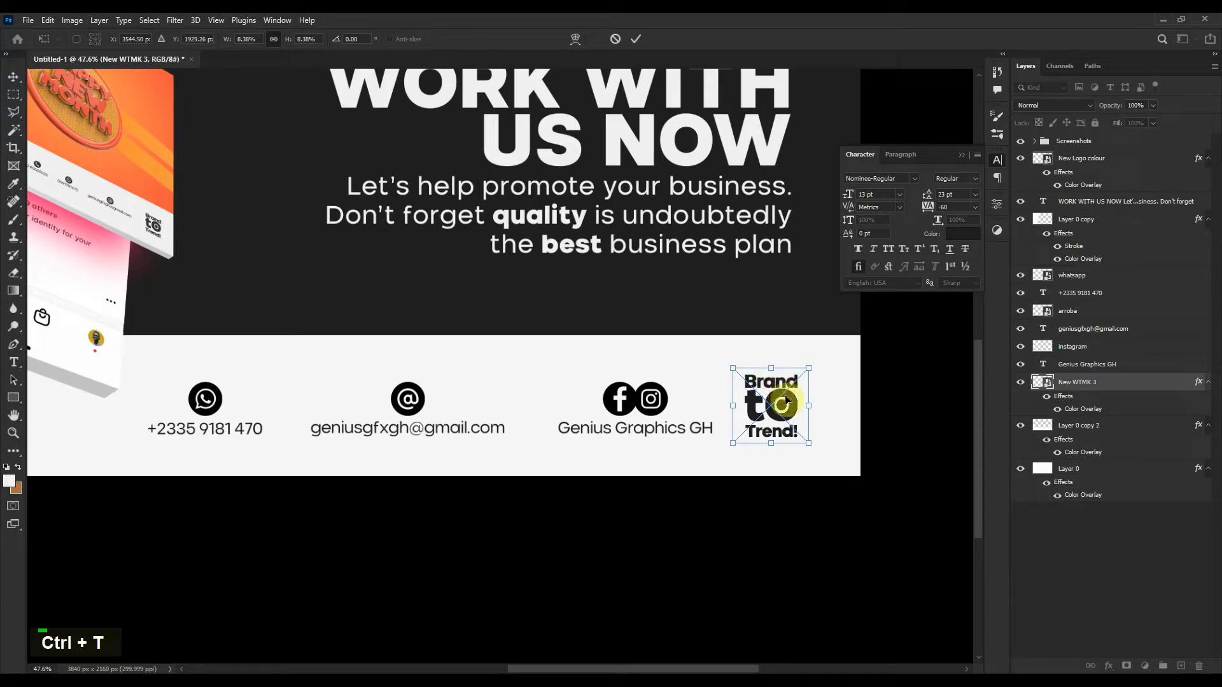
double_click(772, 389)
Shift the Genius Graphics GH group and the @ and e-mail group left.
click(1099, 365)
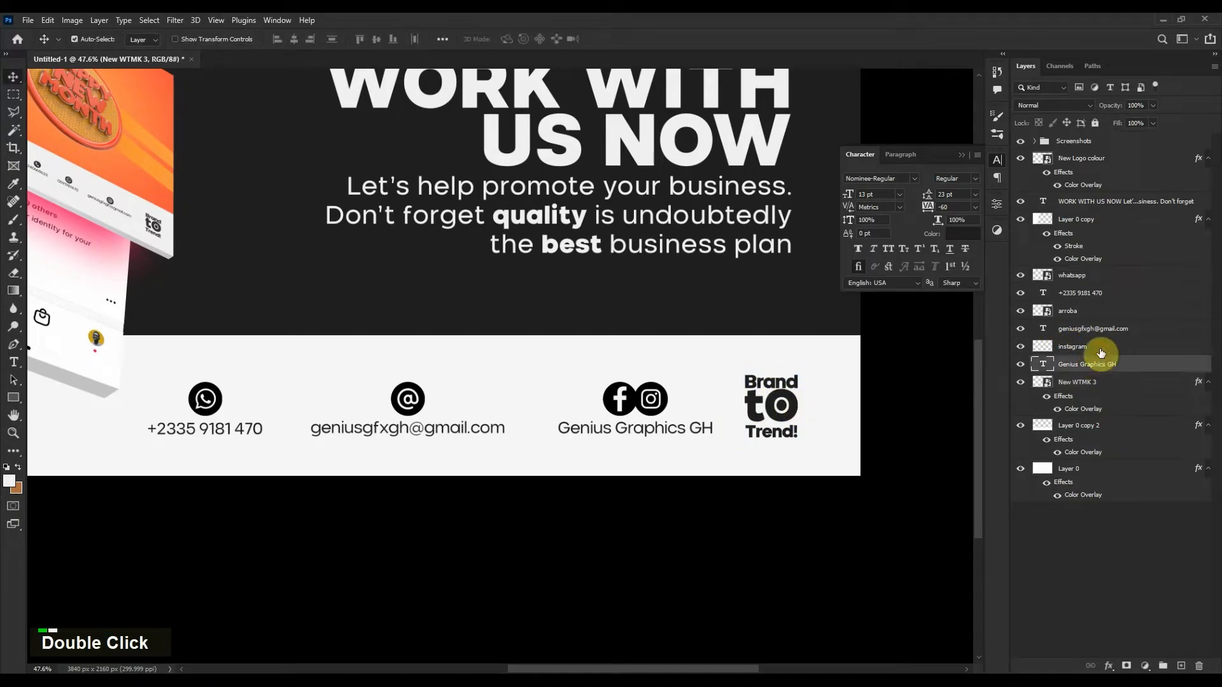
shift+click(1100, 350)
key(shift+Left)
key(shift+Left)
key(shift+Left)
key(shift+Left)
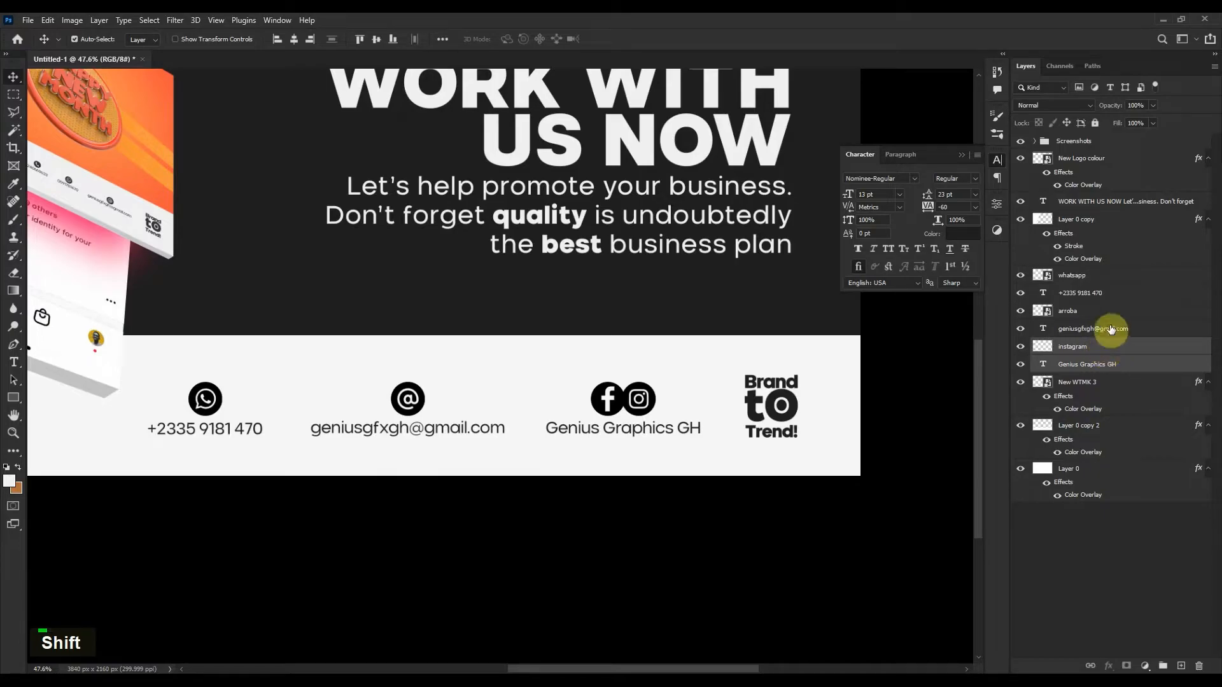
click(1109, 316)
shift+click(1106, 330)
key(shift+Left)
key(shift+Left)
key(shift+Left)
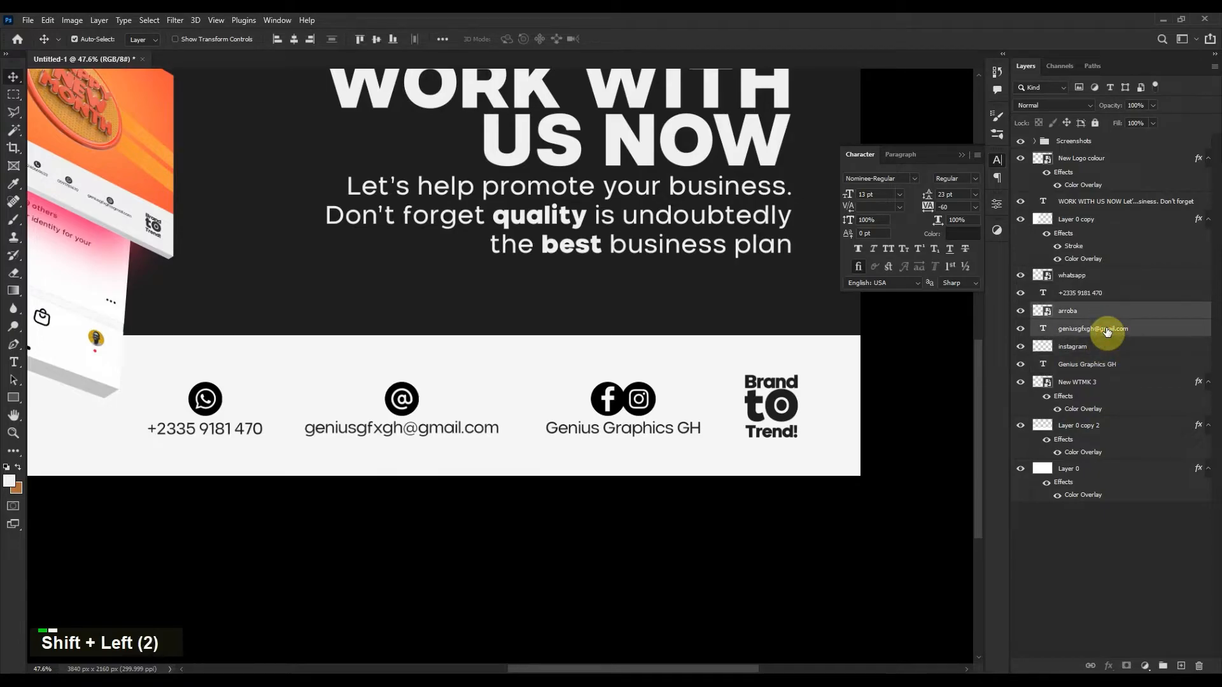
key(shift+Left)
key(shift+Left)
key(shift+Left)
key(shift+Left)
key(shift+Left)
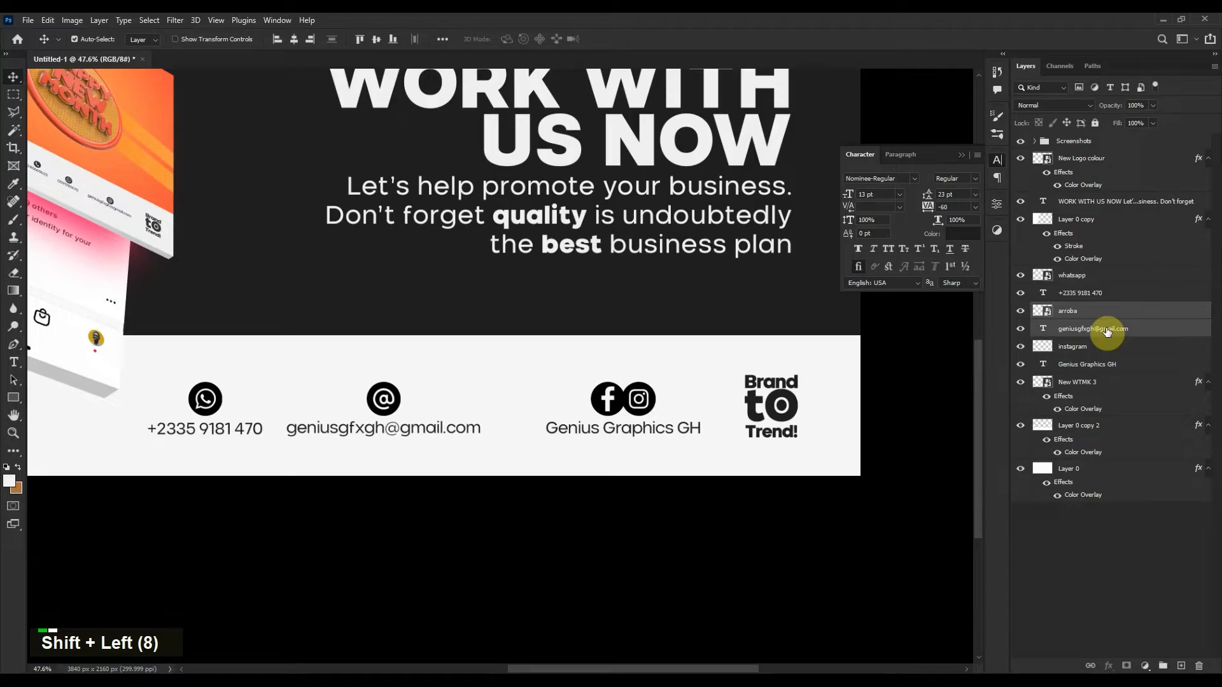
Move the WhatsApp icon and phone number further left.
click(1090, 294)
shift+click(1094, 275)
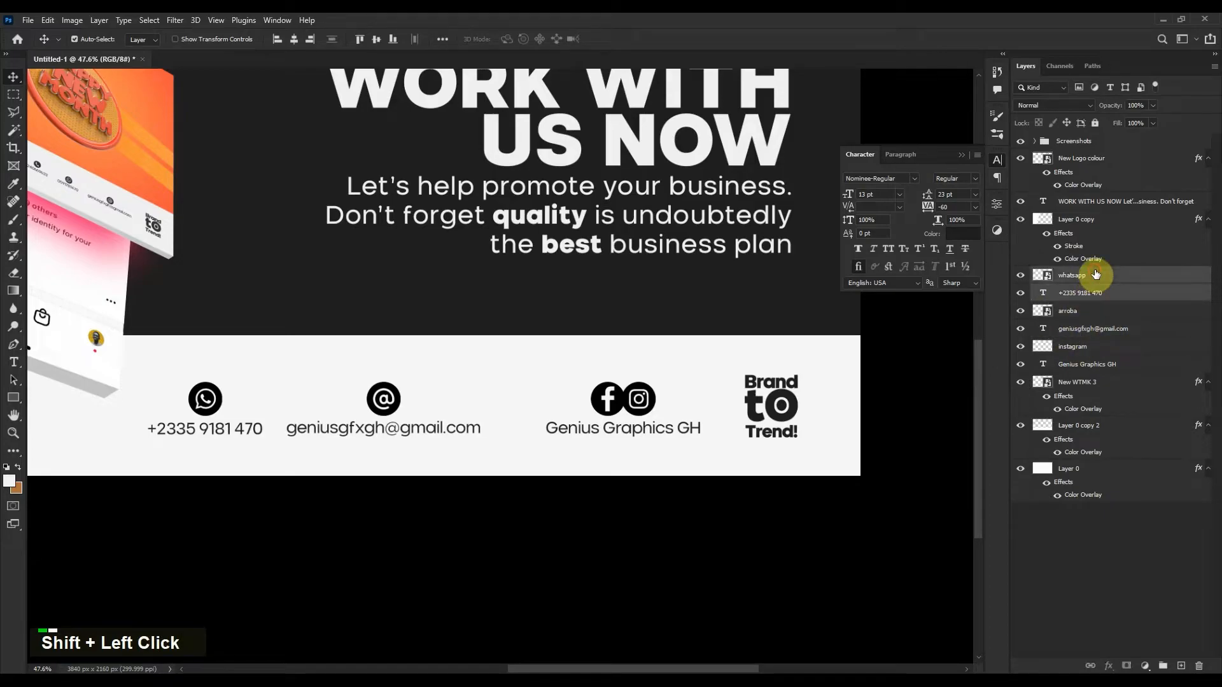
key(shift+Left)
key(shift+Left)
key(shift+Left)
key(shift+Left)
key(shift+Left)
key(shift+Left)
key(shift+Left)
key(shift+Left)
key(shift+Left)
key(shift+Left)
key(shift+Left)
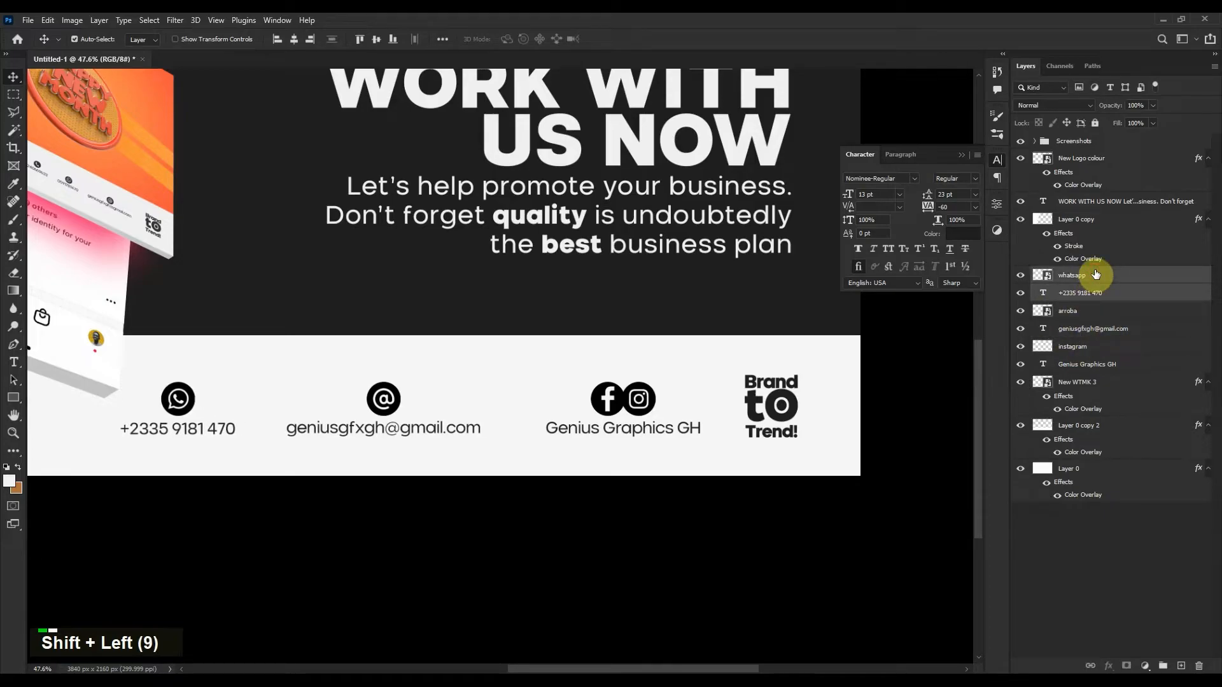
key(shift+Left)
key(shift+Right)
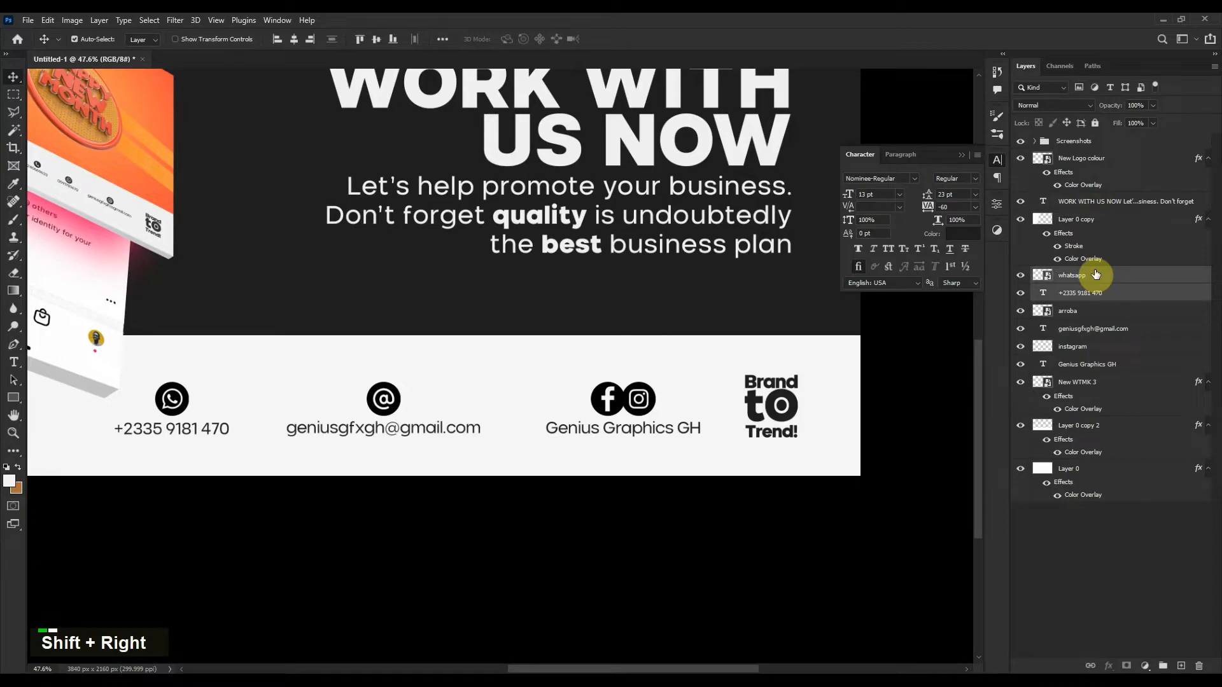
key(shift+Left)
key(shift+Left)
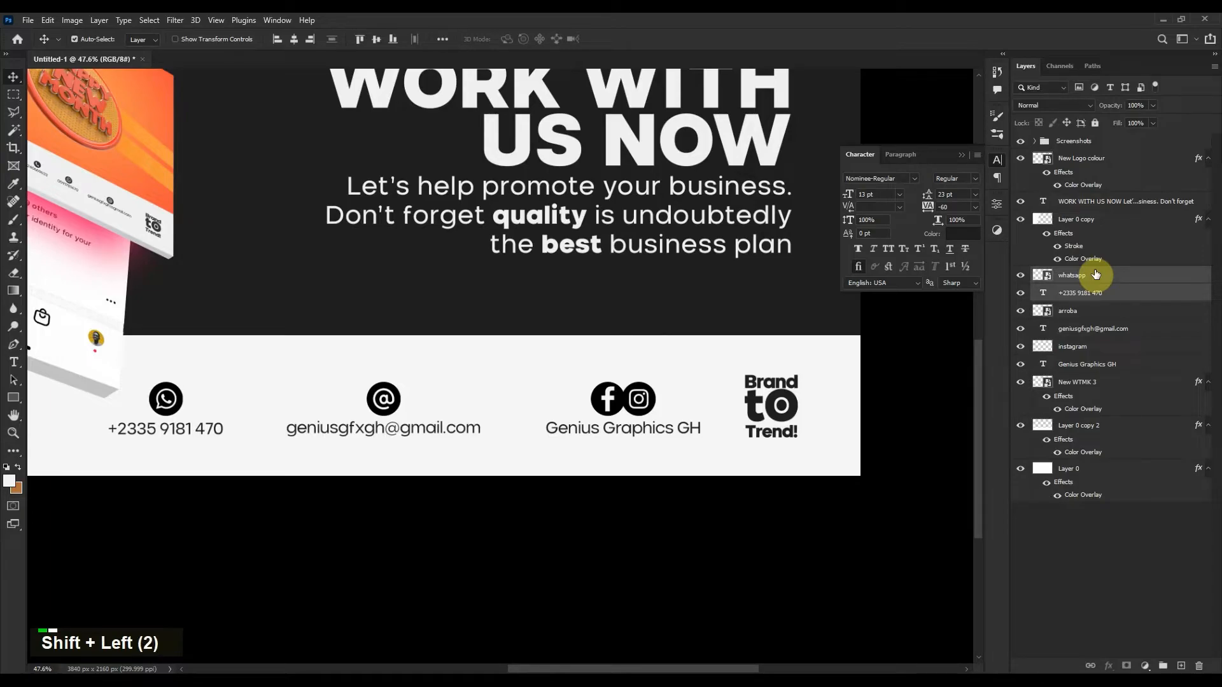
Nudge the @ icon and e-mail right, then select all footer layers from whatsapp to the logo.
click(1095, 309)
shift+click(1090, 330)
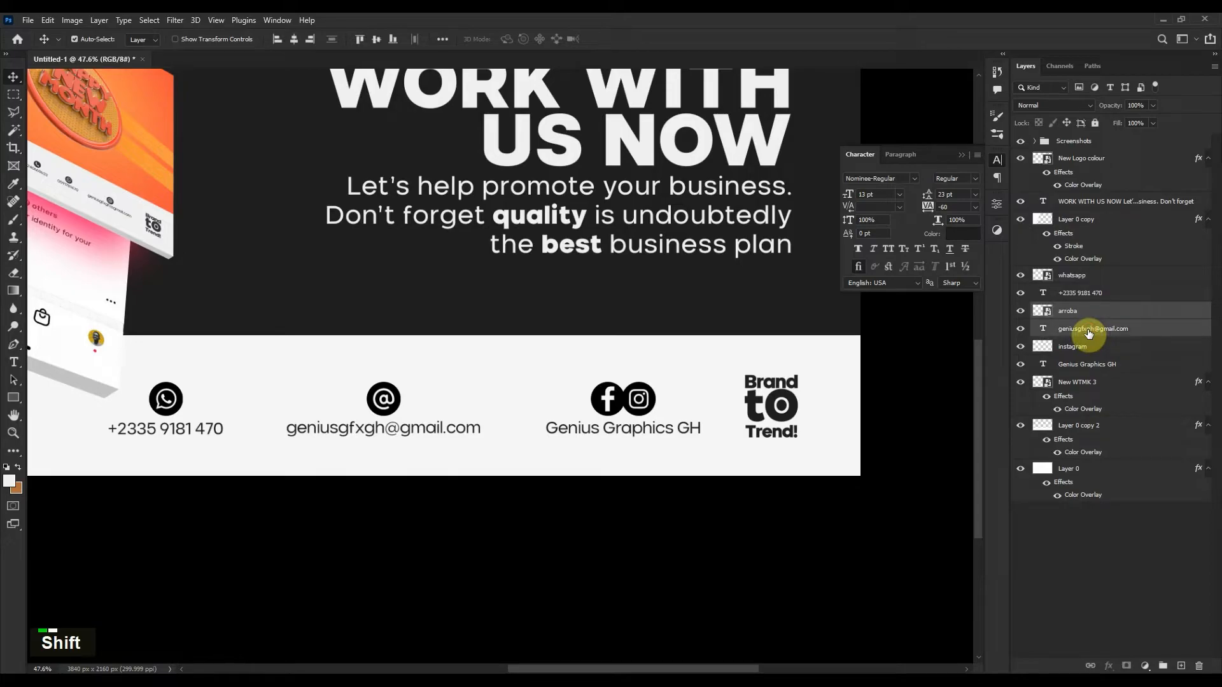
key(shift+Right)
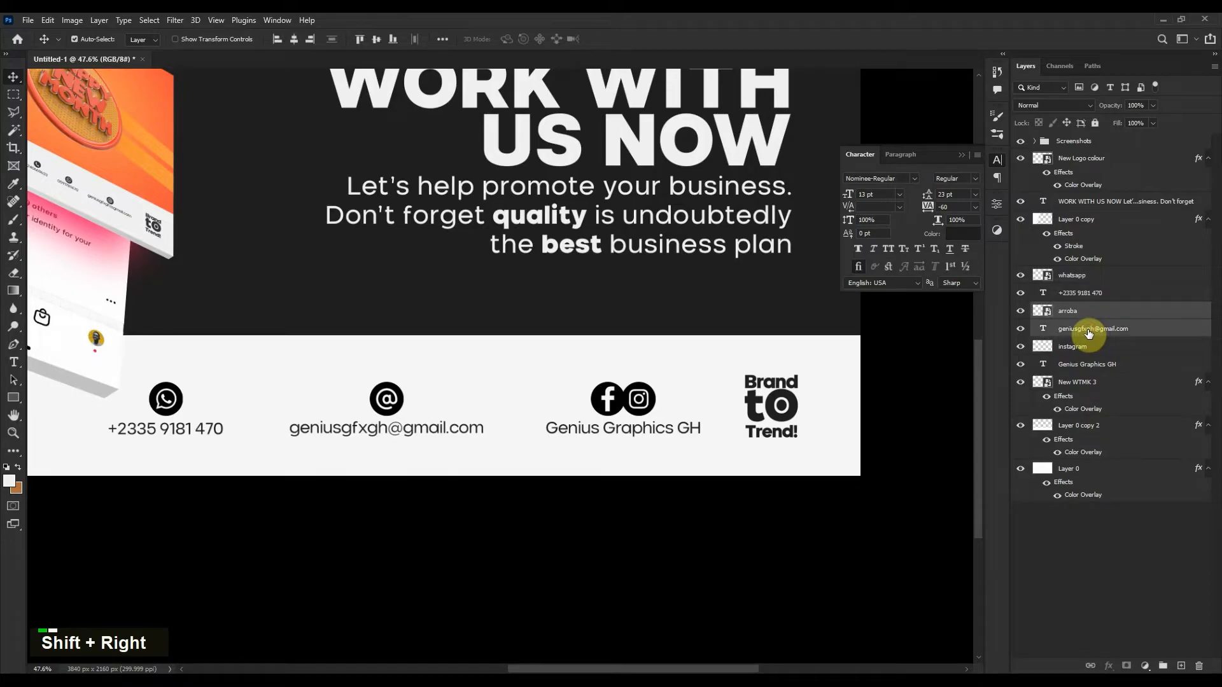
click(1112, 282)
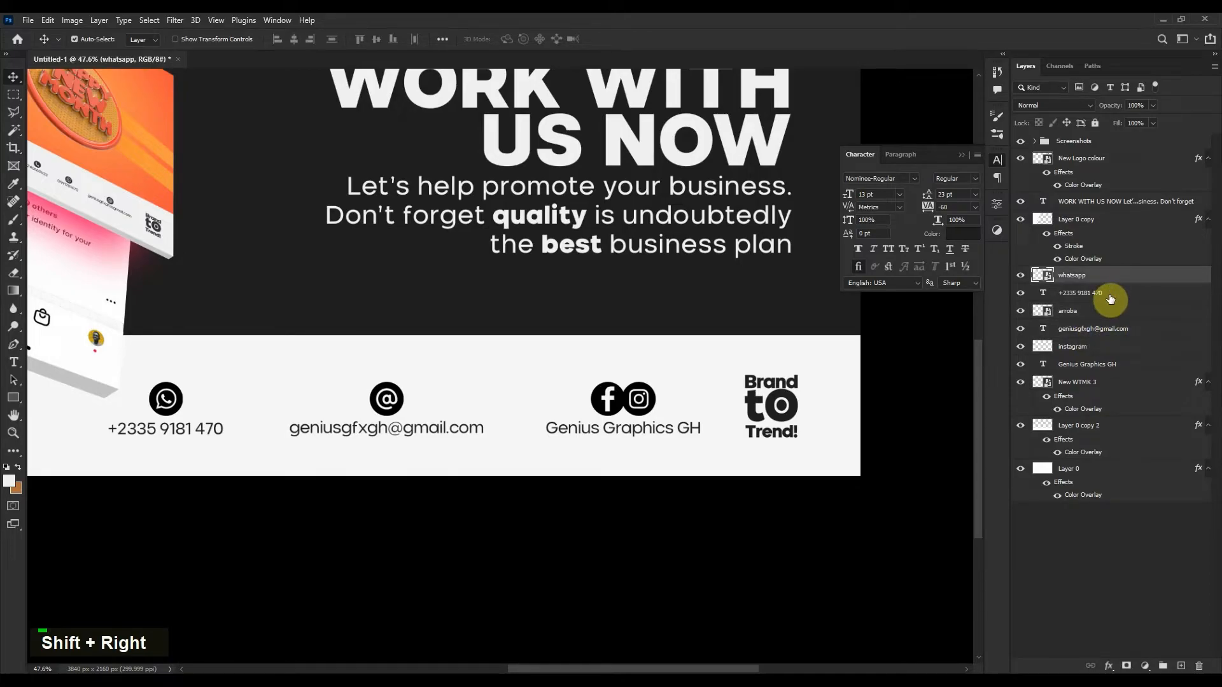
shift+click(1118, 395)
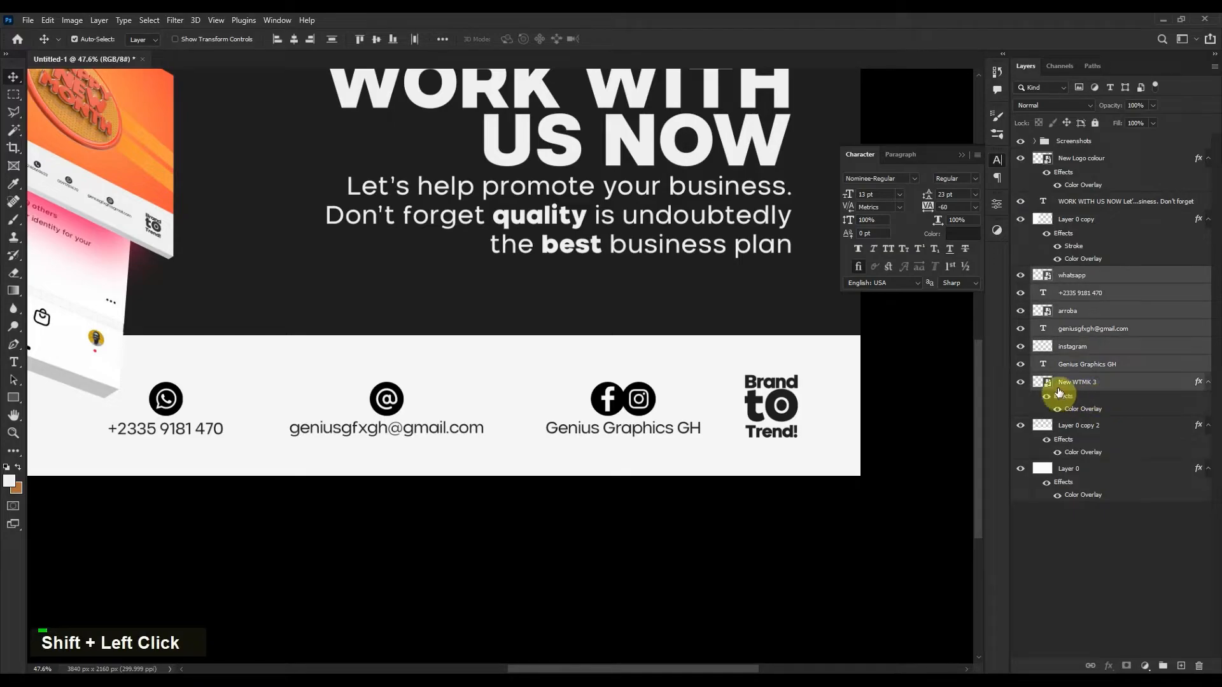
Group the selected footer layers and name the group Handles.
key(ctrl+g)
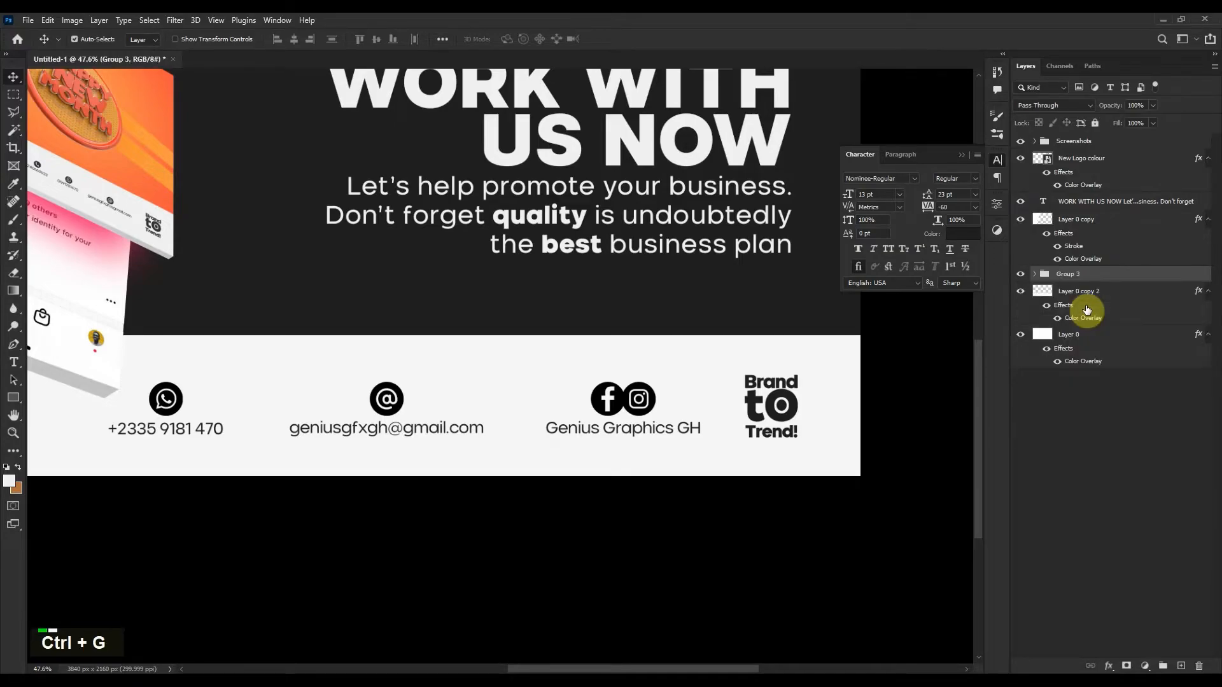
double_click(1074, 274)
text(Handles)
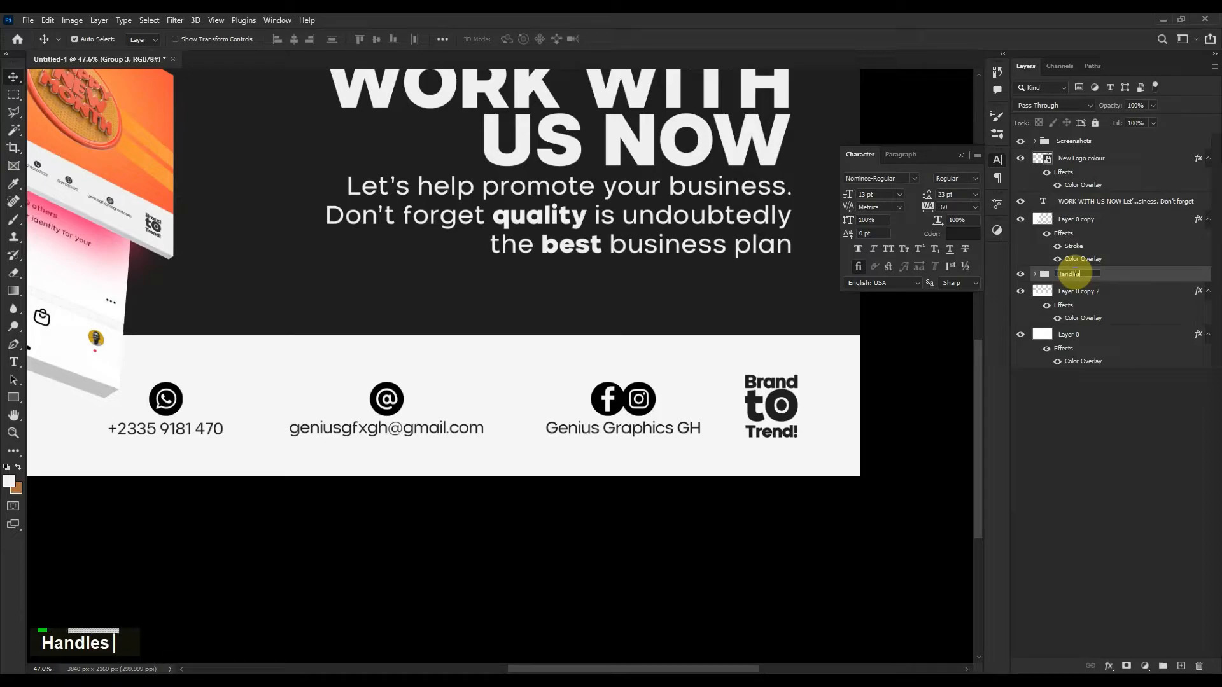
key(Return)
Group the WhatsApp icon with its phone number text as Group 3.
scroll(600, 385, down, 2)
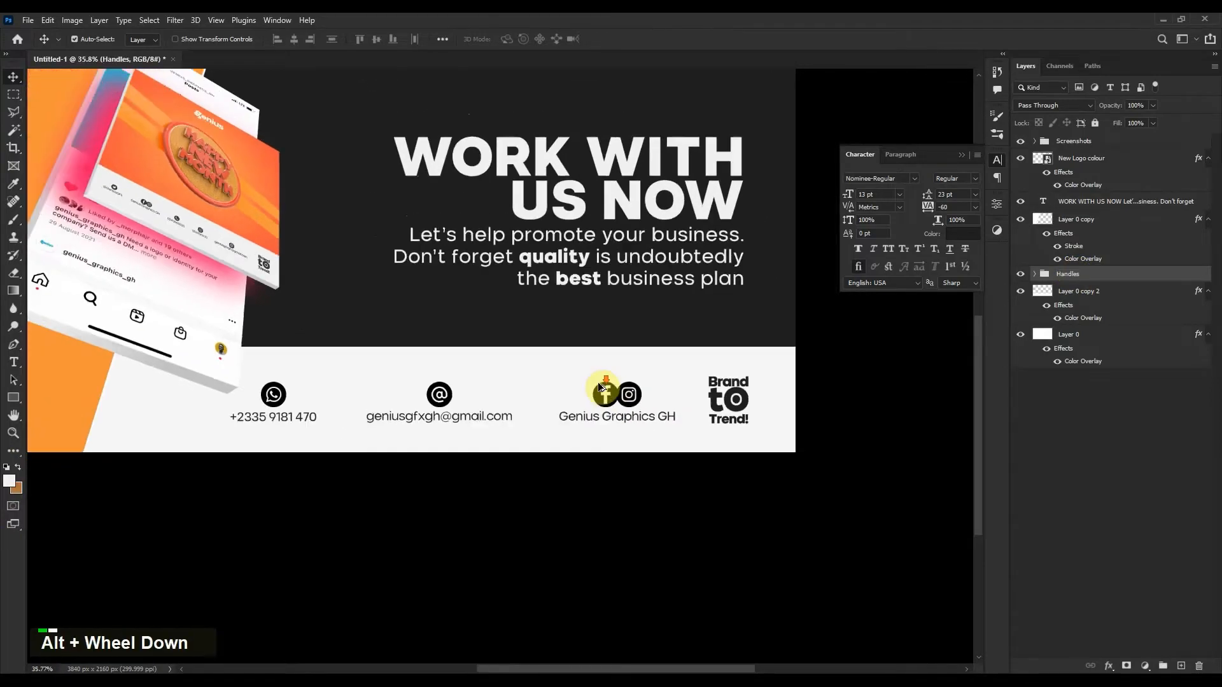
scroll(597, 382, down, 2)
scroll(598, 397, up, 3)
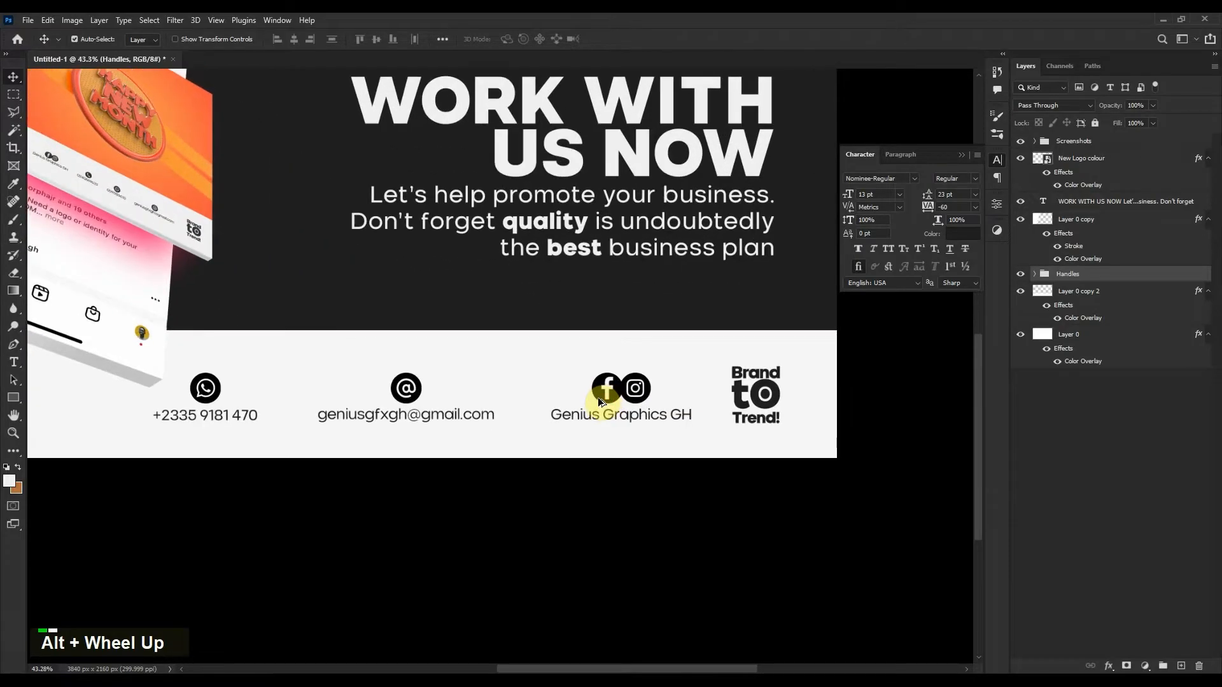
click(1035, 274)
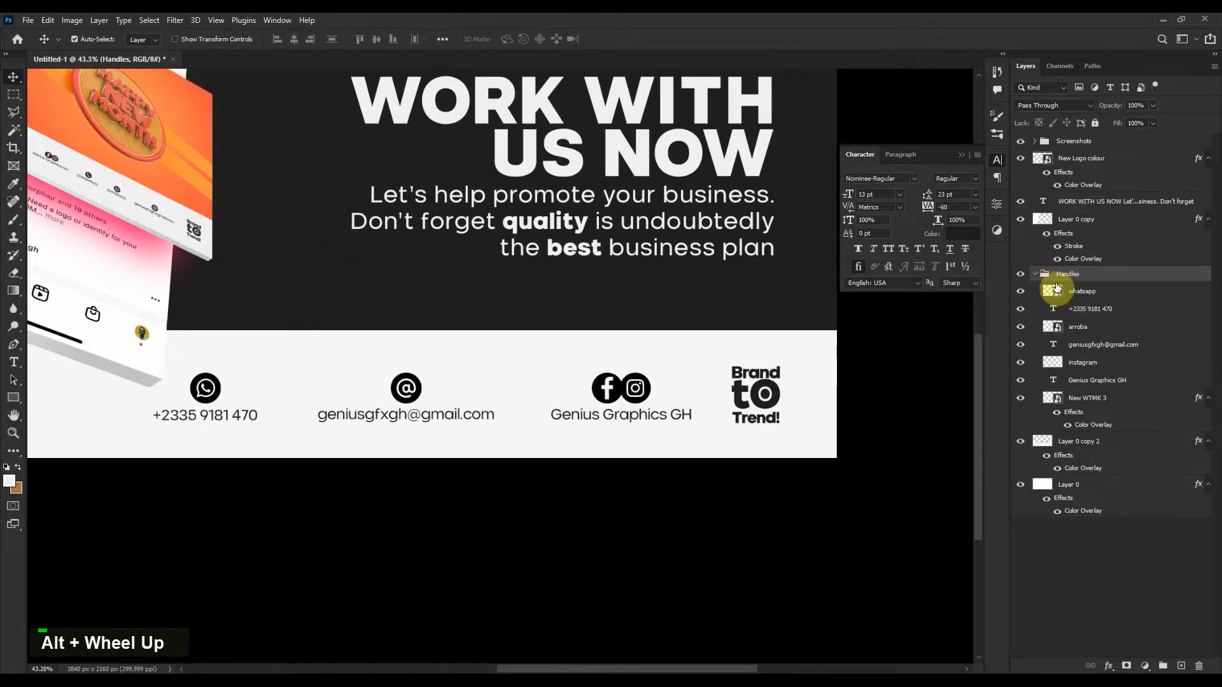
click(1081, 293)
shift+click(1096, 312)
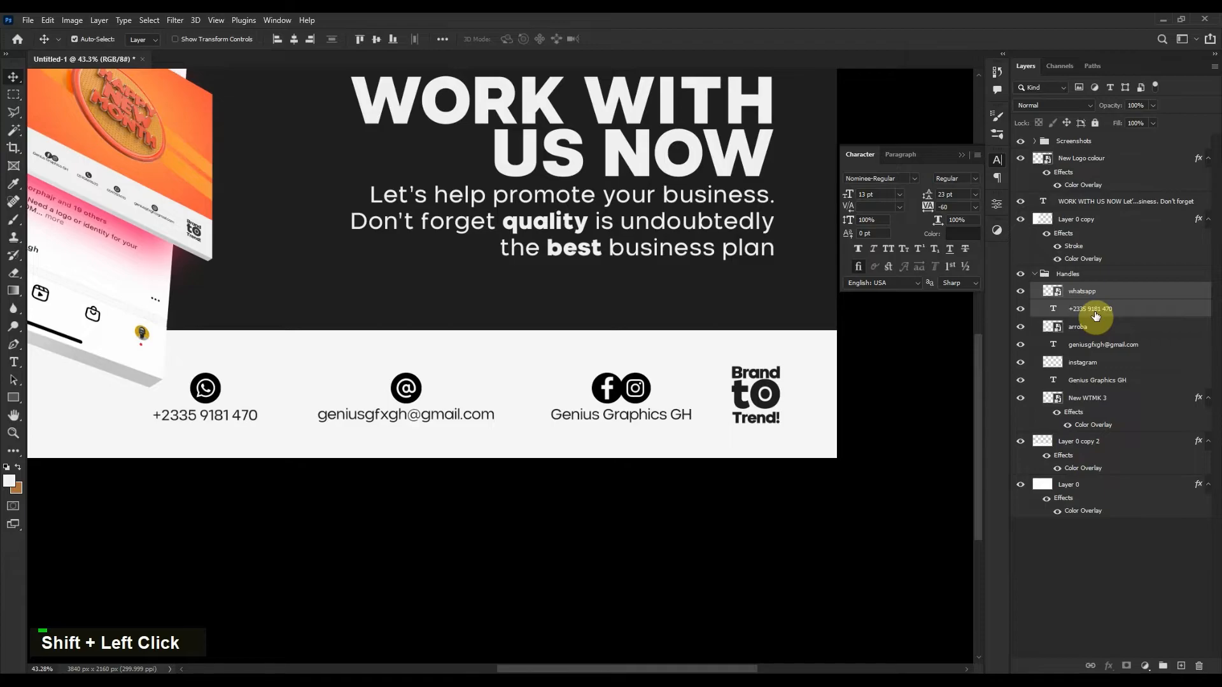
key(ctrl+g)
Group the @ icon with the e-mail text and the social icons with their handle text.
click(1094, 312)
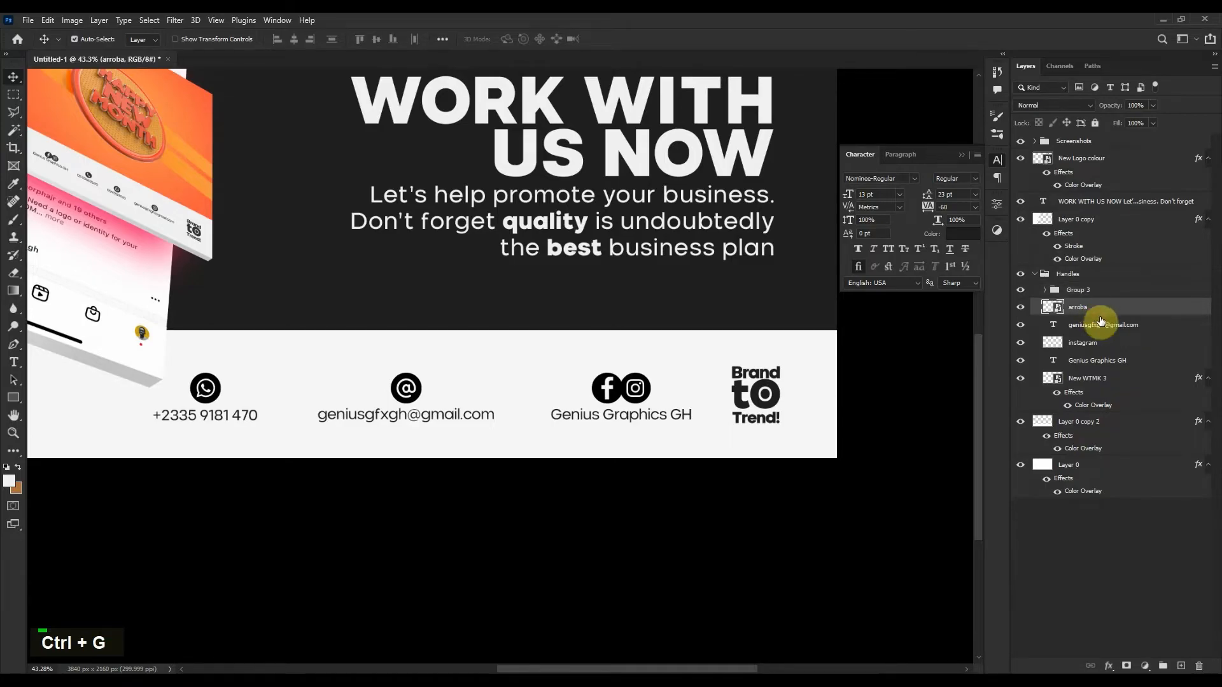
shift+click(1104, 326)
key(ctrl+g)
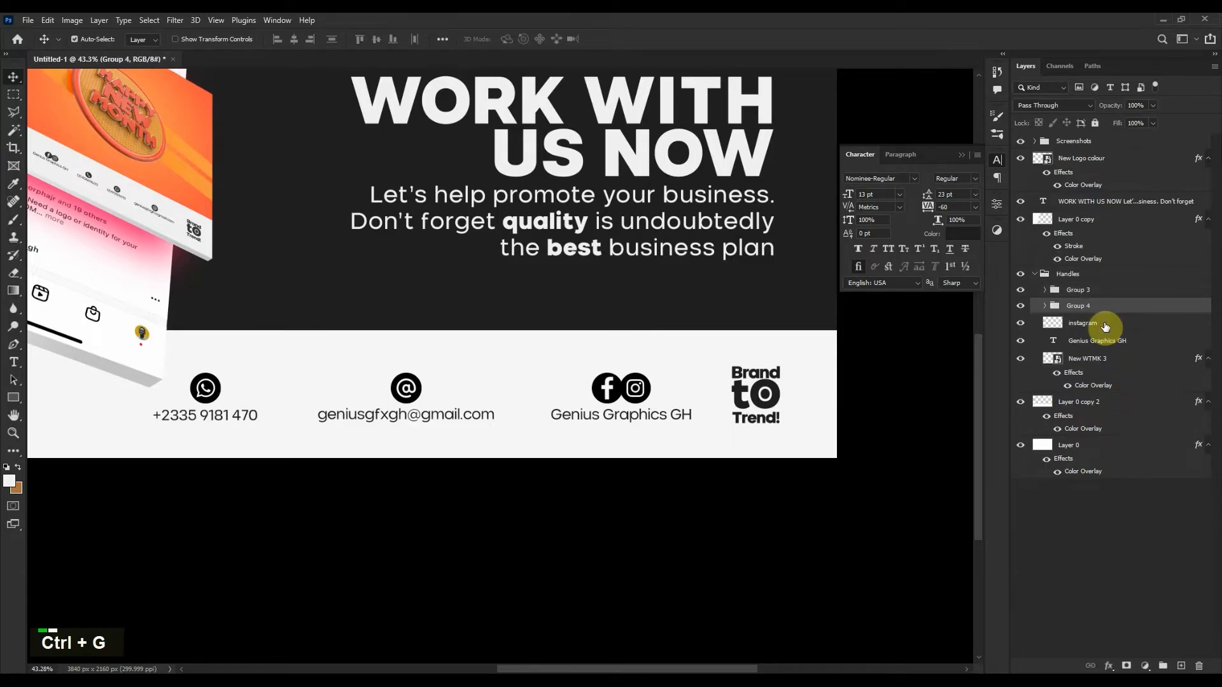
click(1109, 325)
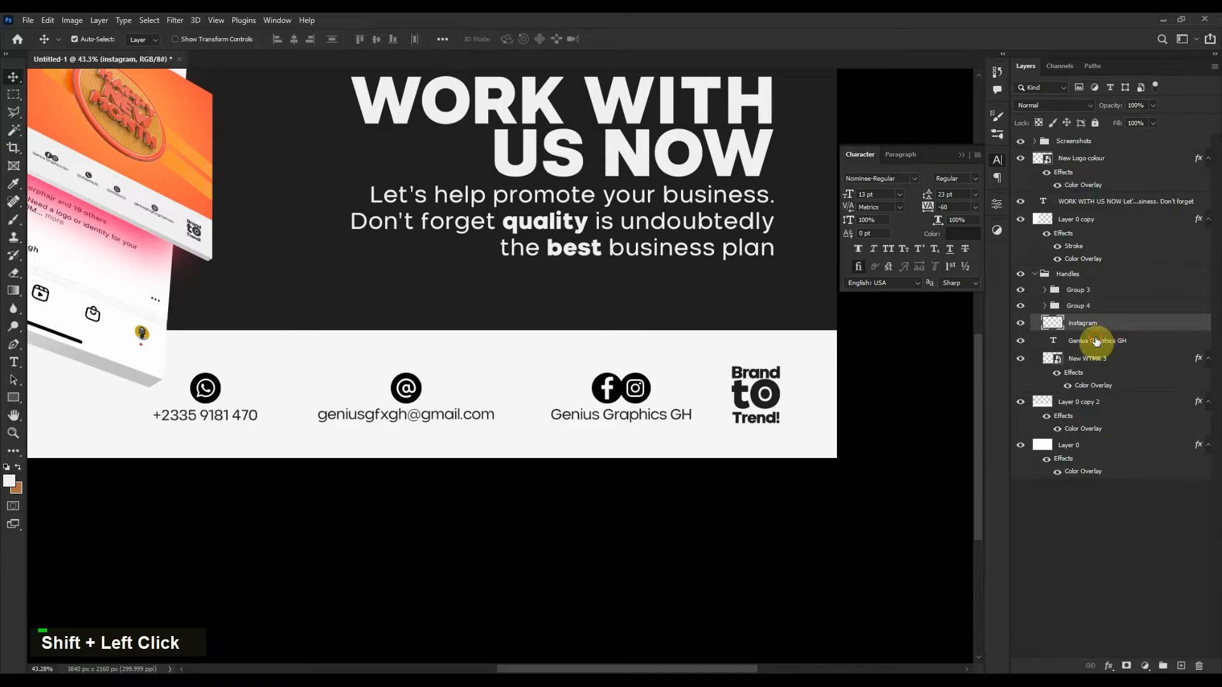
shift+click(1095, 341)
key(ctrl+g)
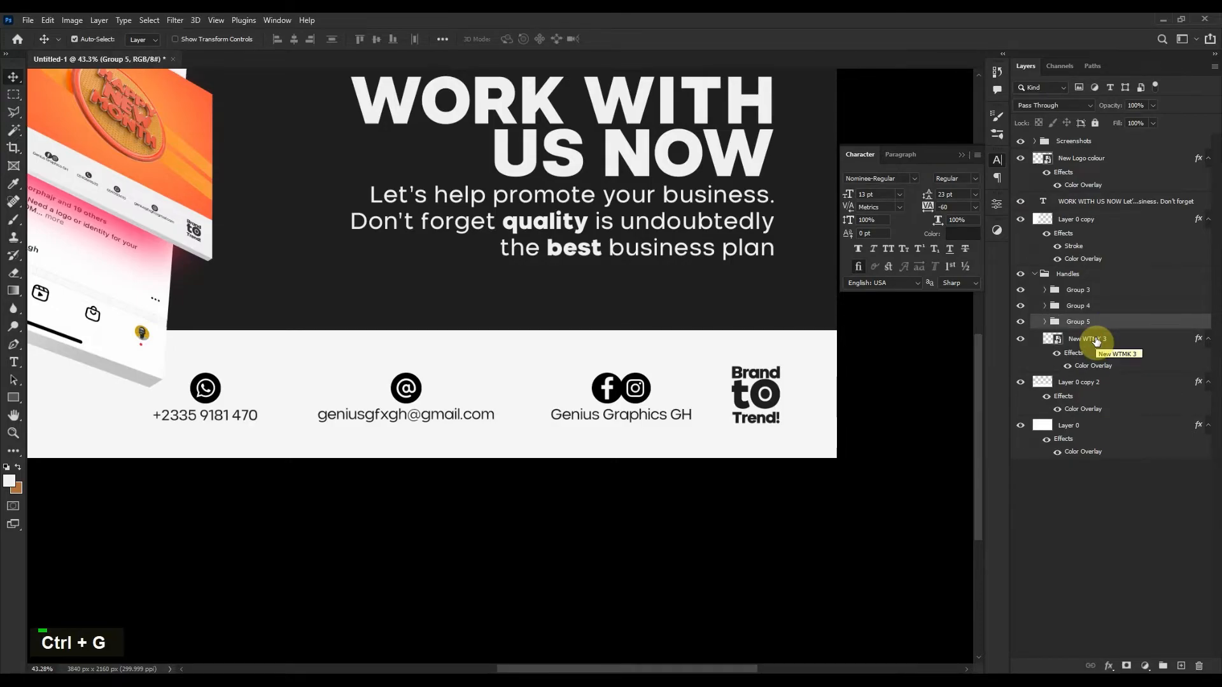
click(1098, 294)
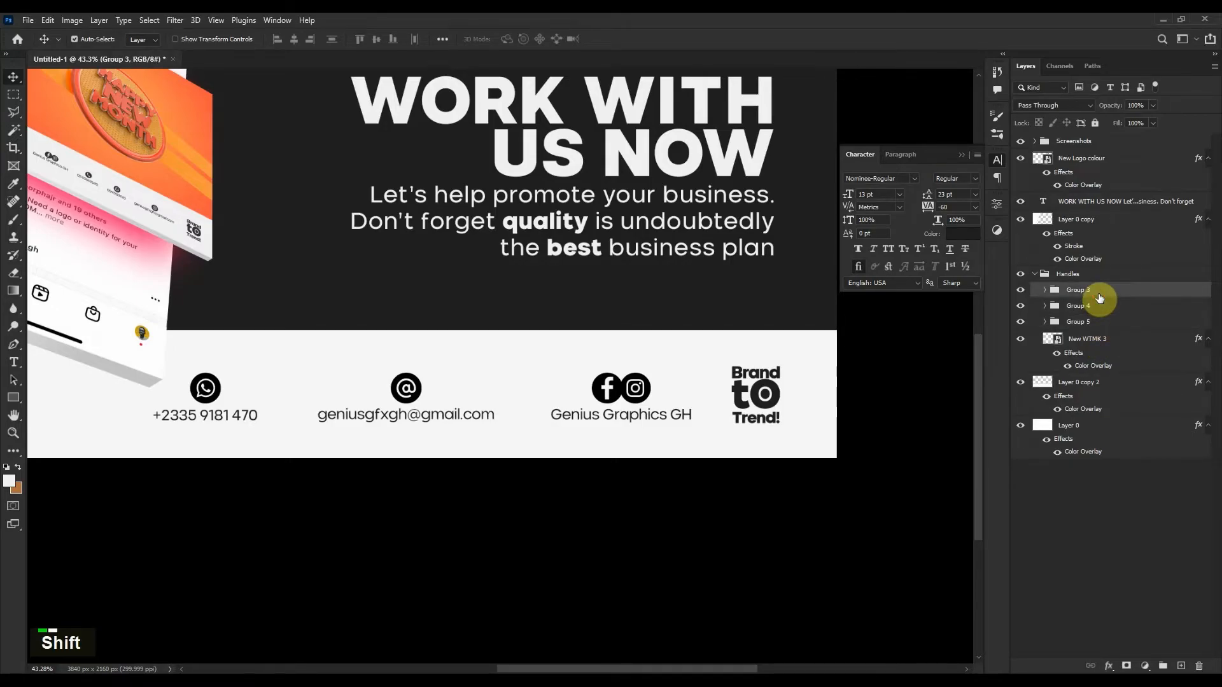
Nudge the phone number group and the e-mail group to the right.
key(shift+Right)
key(shift+Right)
key(shift+Right)
key(shift+Right)
key(shift+Right)
key(shift+Right)
key(shift+Right)
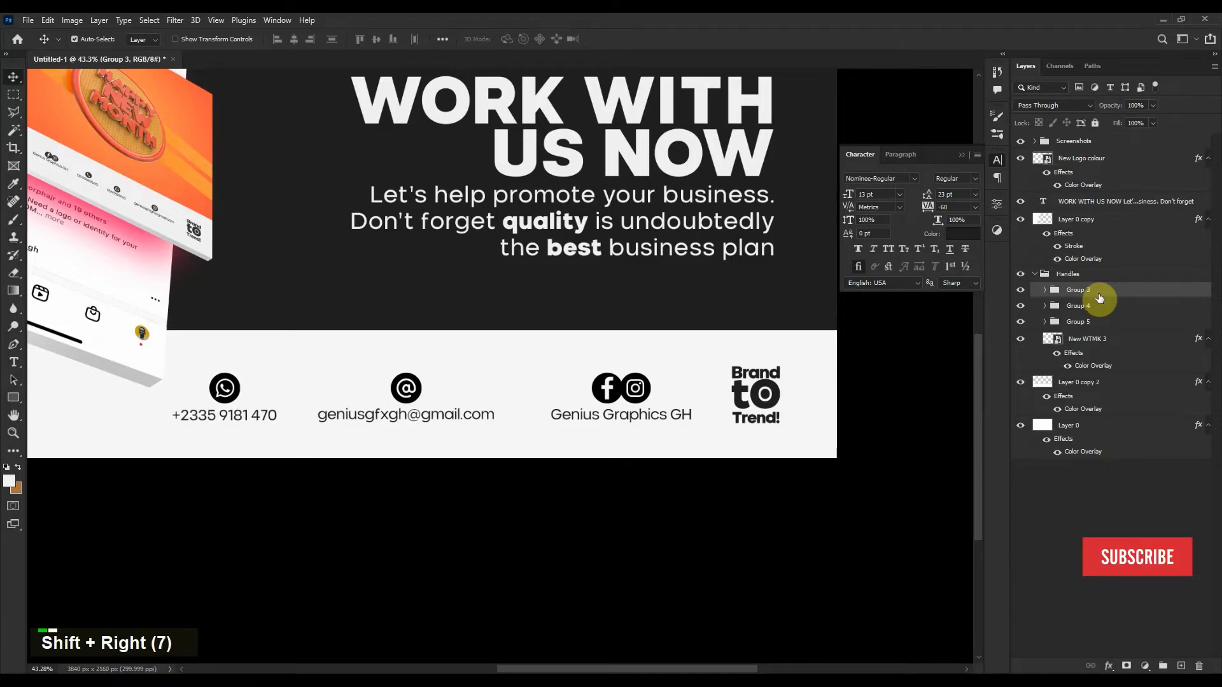
click(1100, 312)
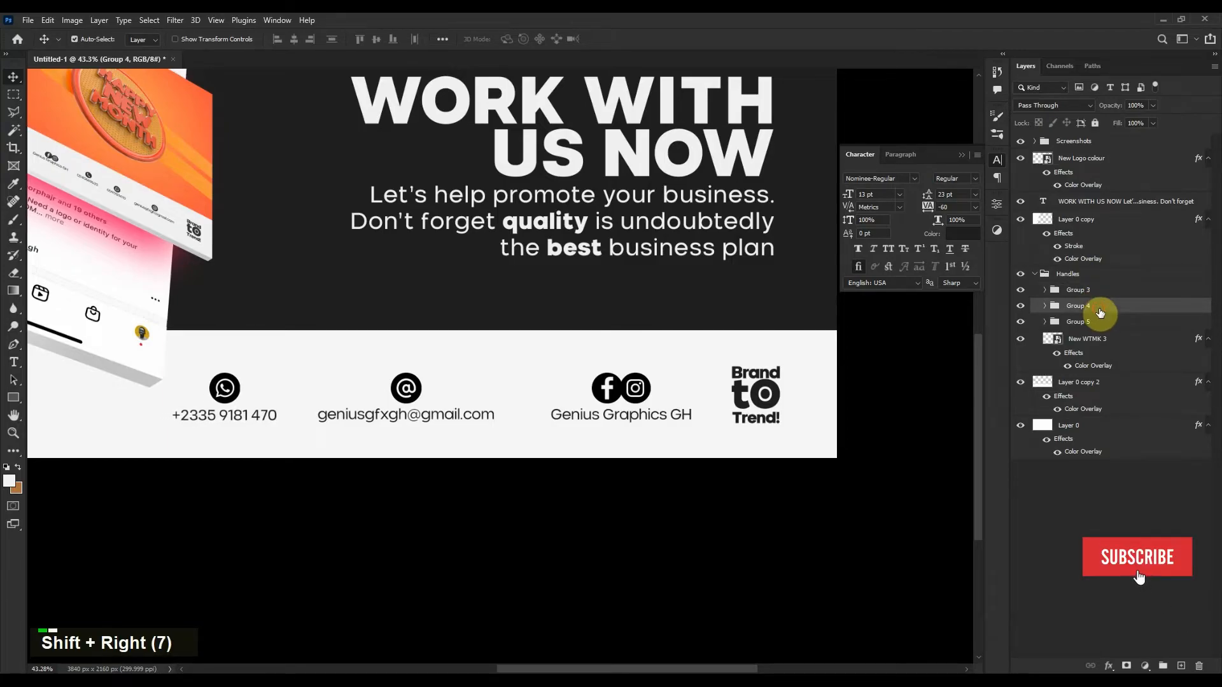
key(shift+Right)
key(shift+Right)
key(shift+Right)
key(shift+Right)
key(shift+Right)
key(Left)
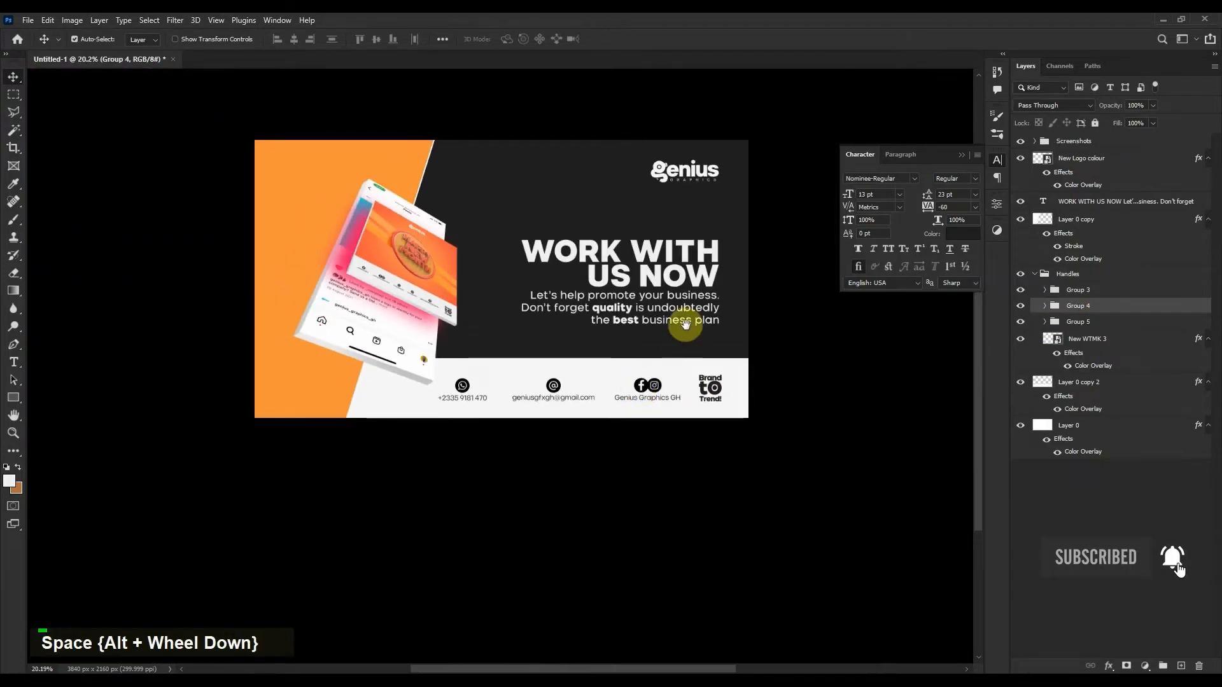
Nudge the social handle group, Group 5, to the left.
drag(687, 333, 646, 384)
scroll(647, 385, up, 3)
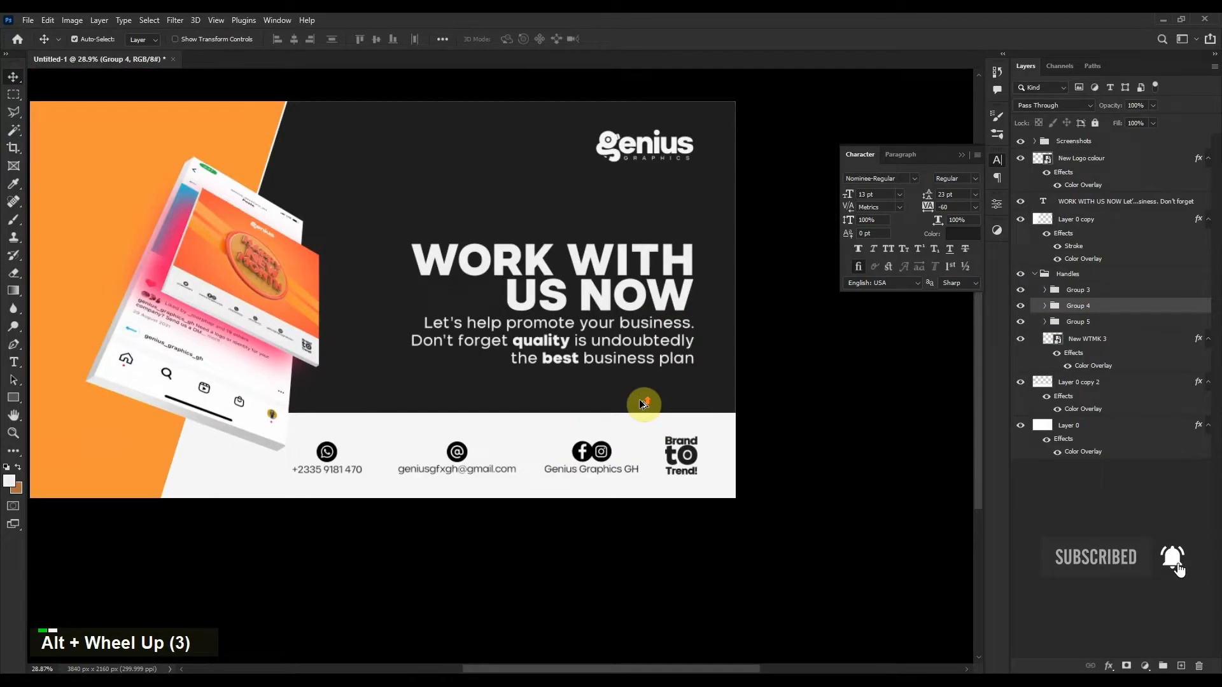
click(1106, 322)
key(shift+Left)
key(shift+Left)
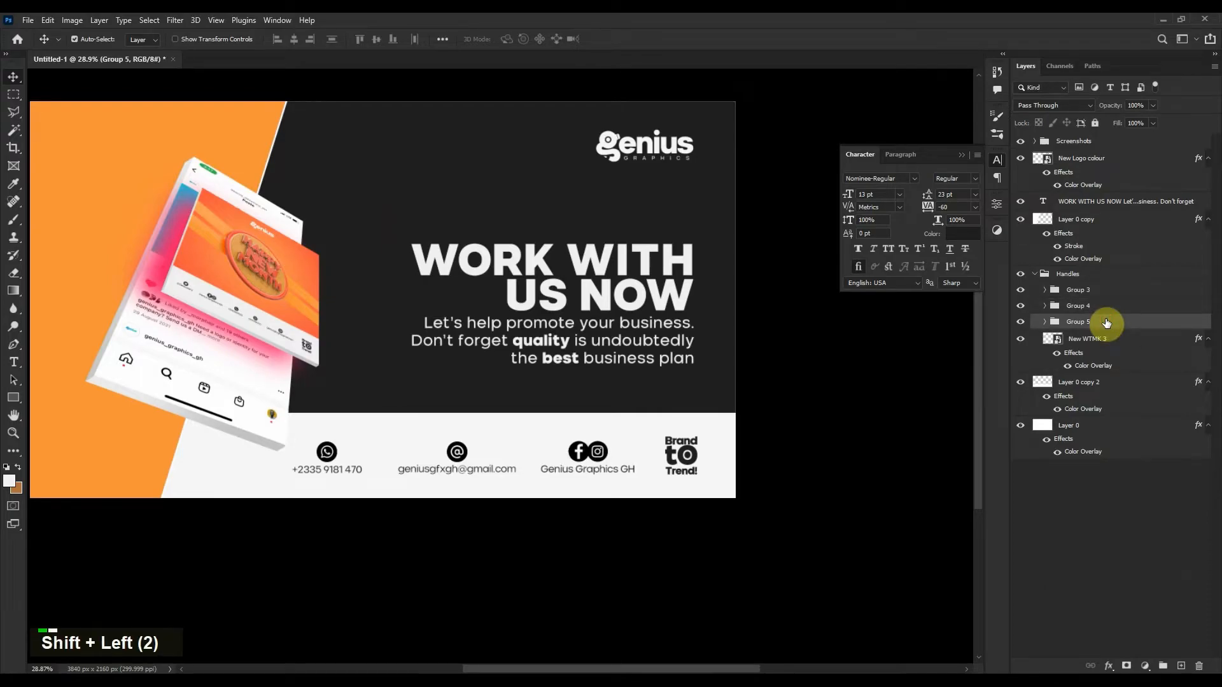
key(Left)
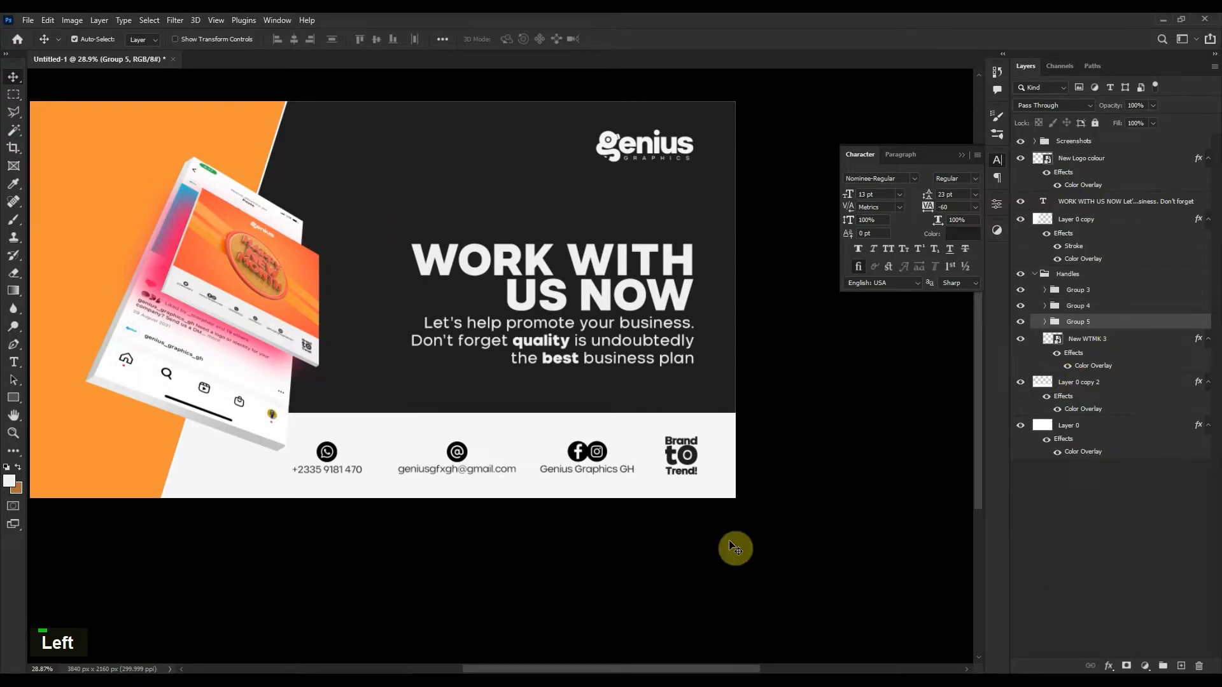
scroll(453, 546, up, 4)
drag(449, 505, 507, 456)
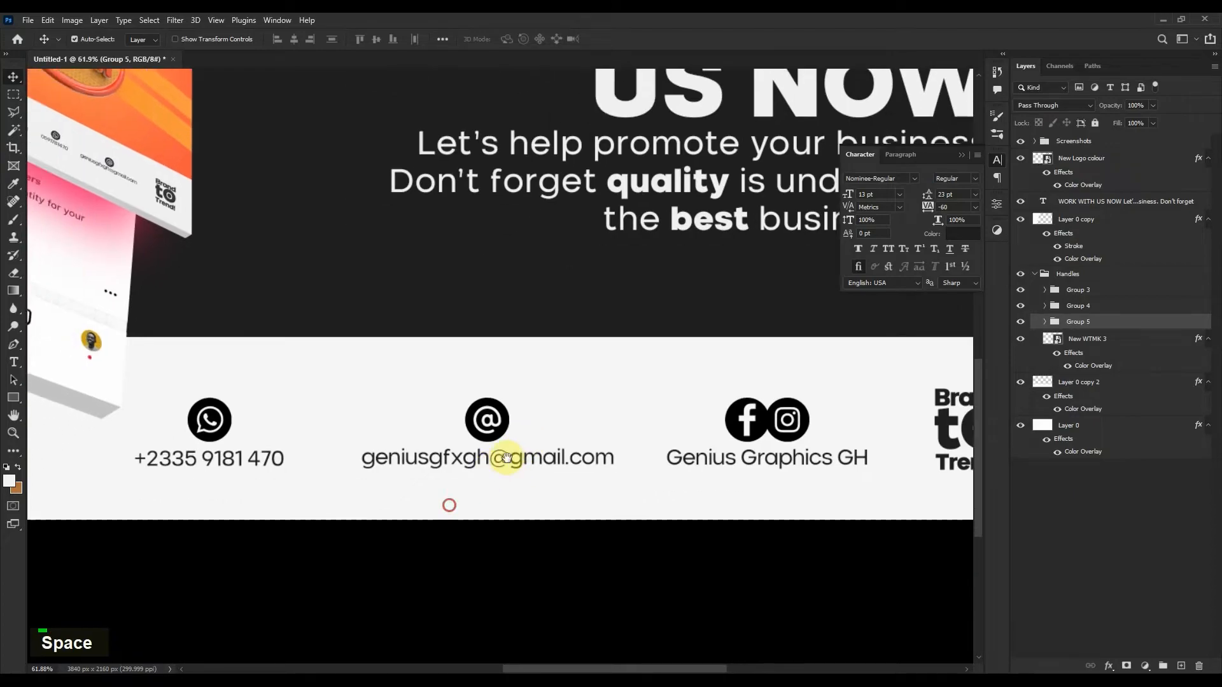
Shrink the WhatsApp icon to about 89 px.
click(216, 409)
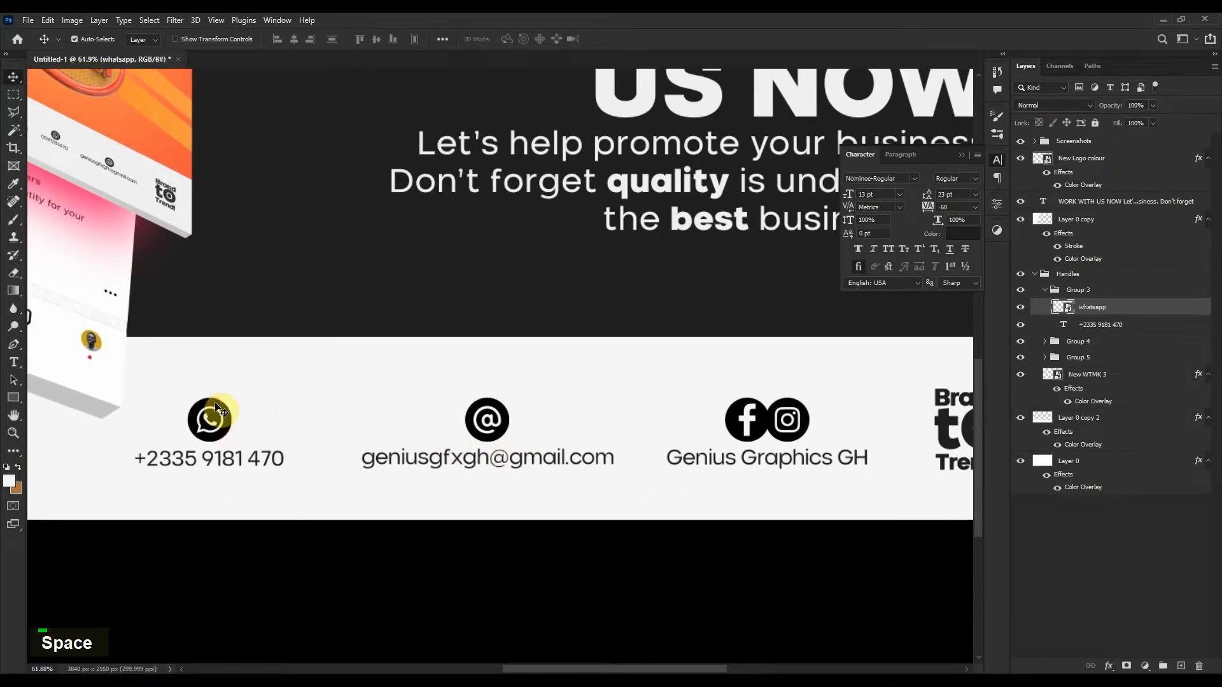
key(ctrl+t)
scroll(212, 421, up, 3)
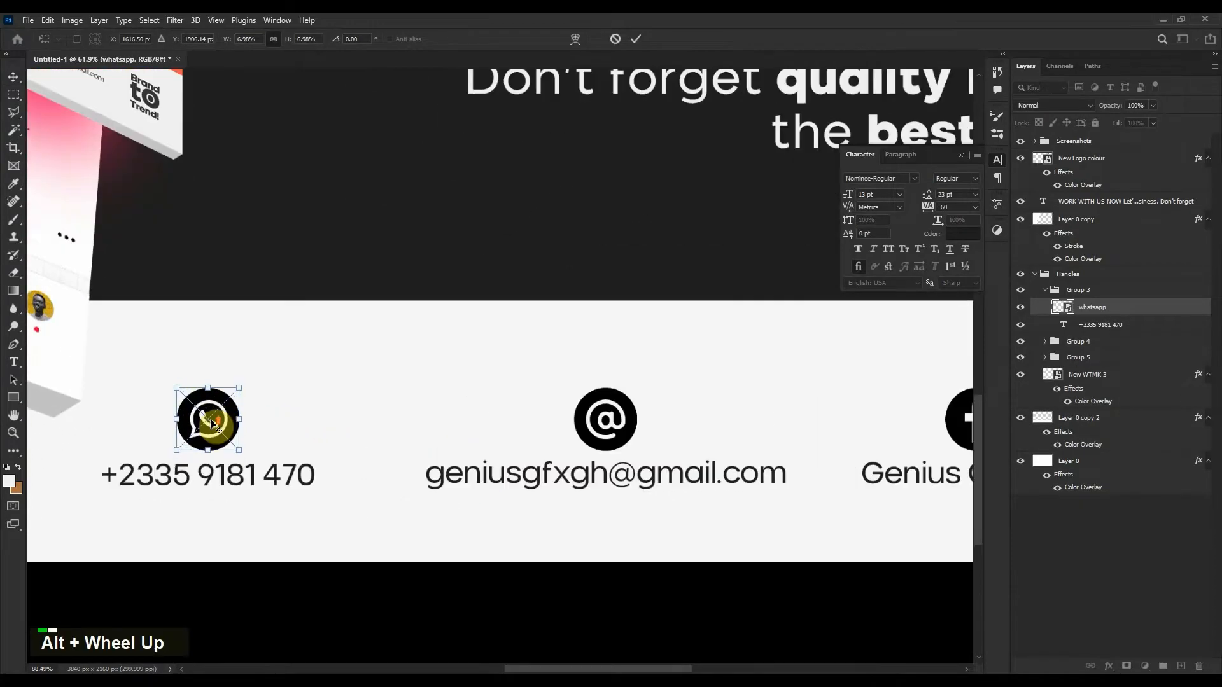
drag(208, 391, 209, 406)
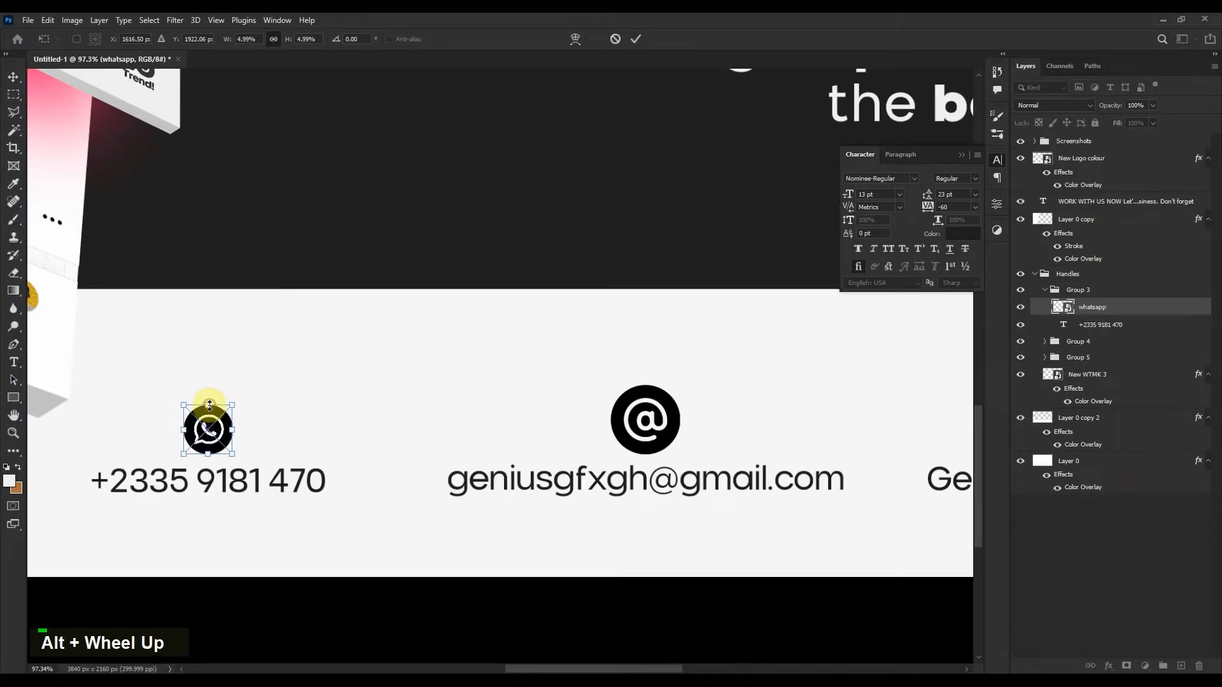
key(Return)
Shrink the @ icon to match the WhatsApp icon.
click(665, 443)
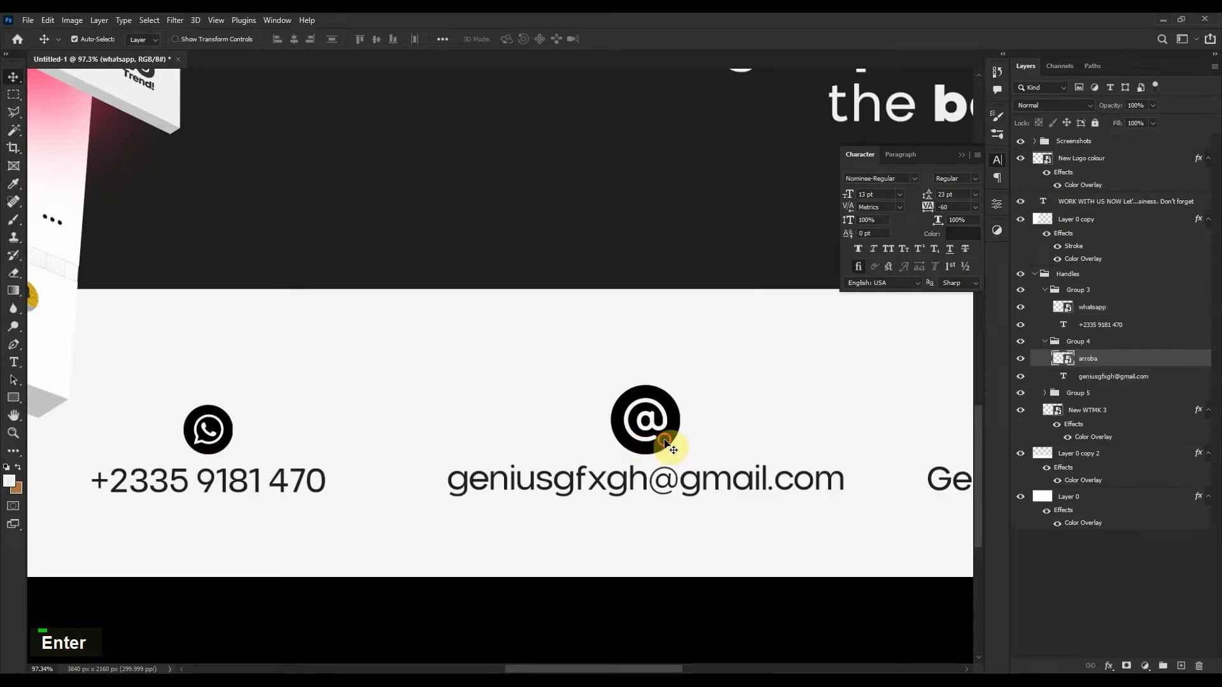
key(ctrl+t)
drag(645, 385, 647, 406)
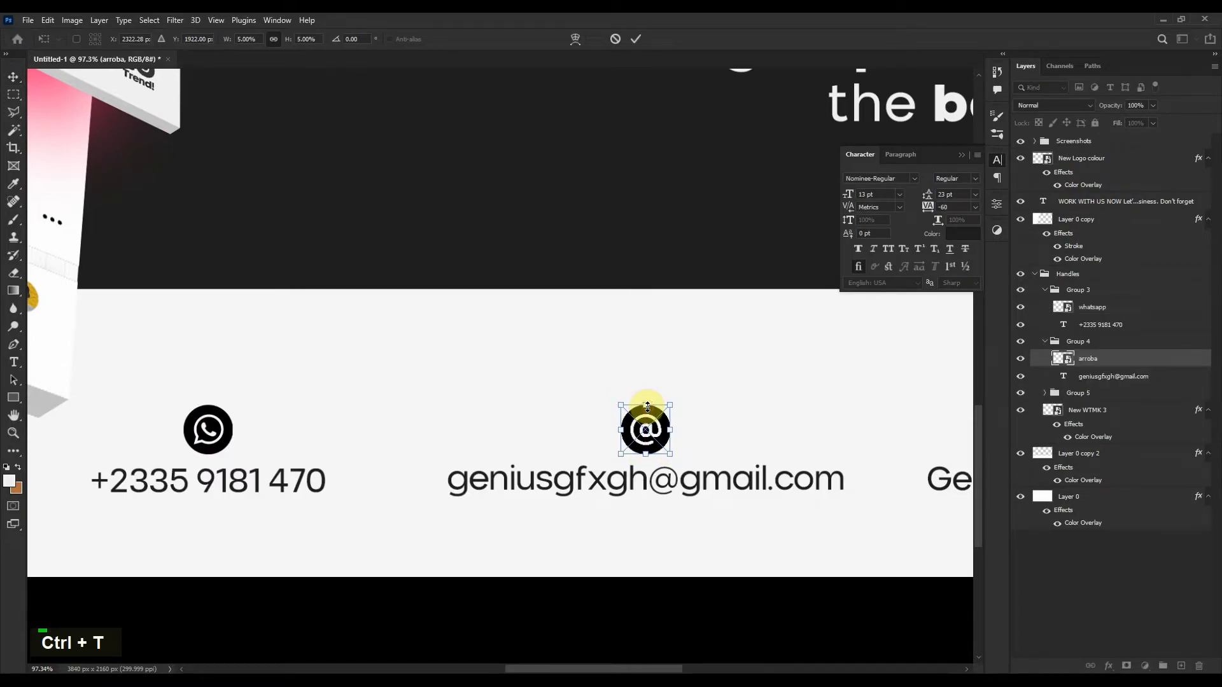
key(Return)
Shrink the Facebook/Instagram icon pair to about 71%.
key(space)
drag(793, 447, 528, 424)
click(534, 420)
key(ctrl+t)
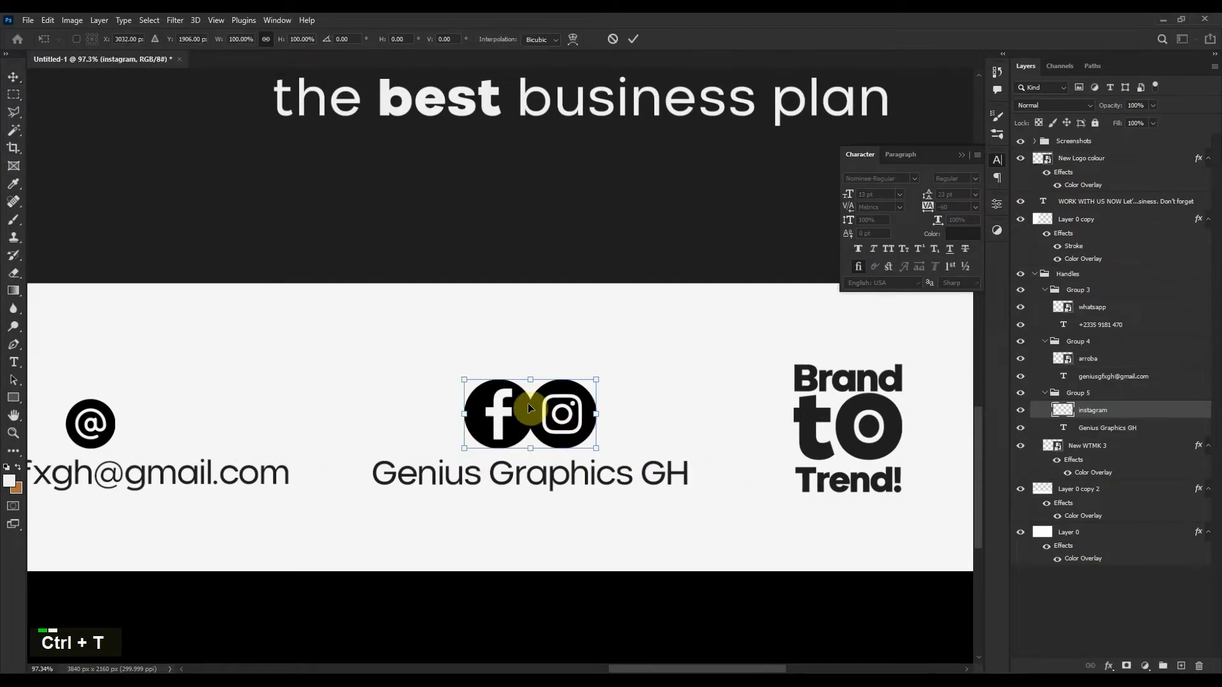
drag(531, 380, 532, 401)
key(Return)
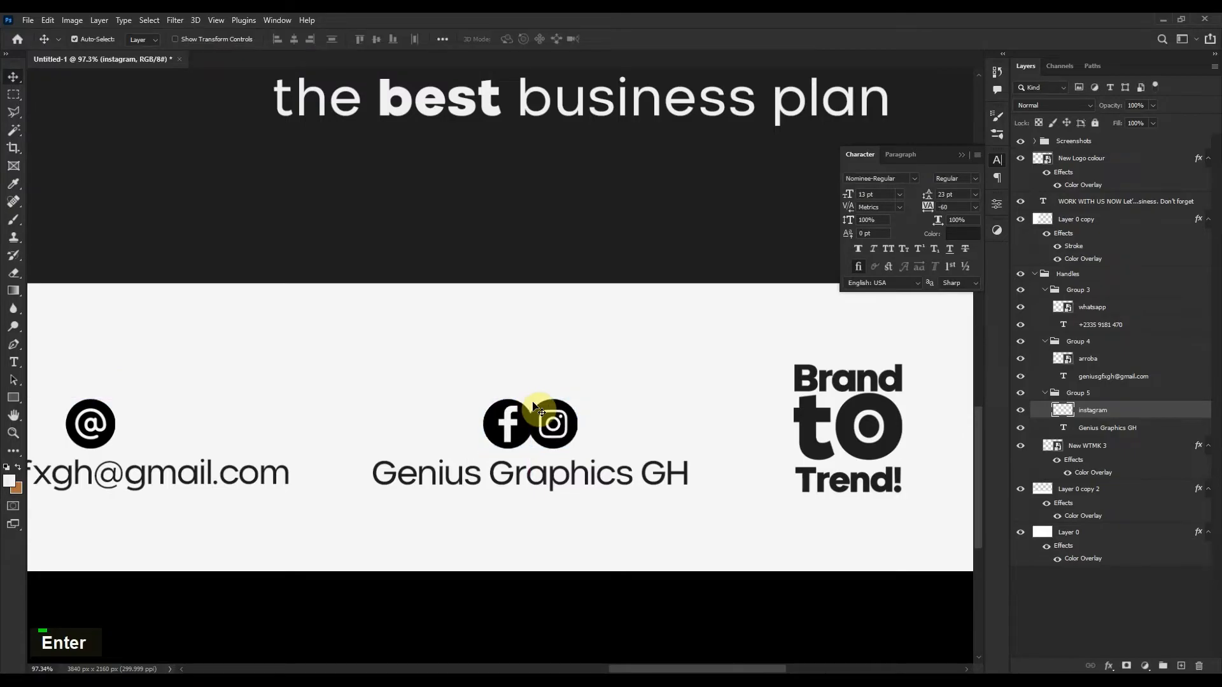
scroll(534, 407, down, 6)
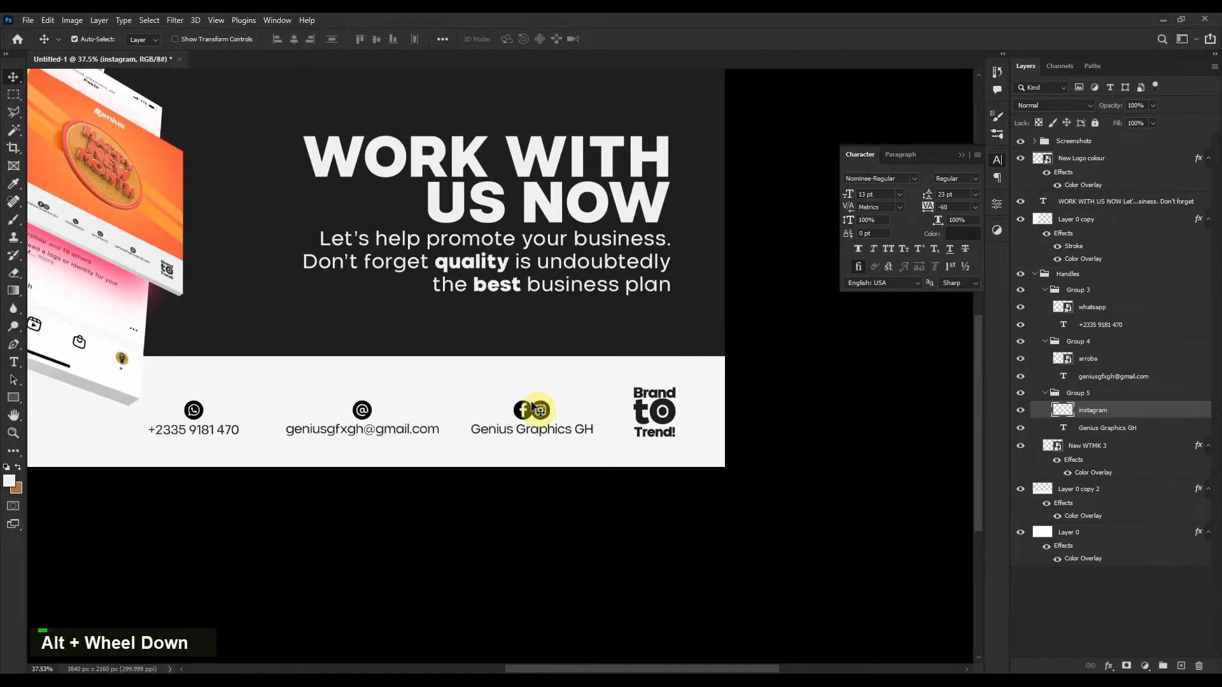
Nudge the Brand to Trend badge slightly left.
key(space)
scroll(551, 435, down, 4)
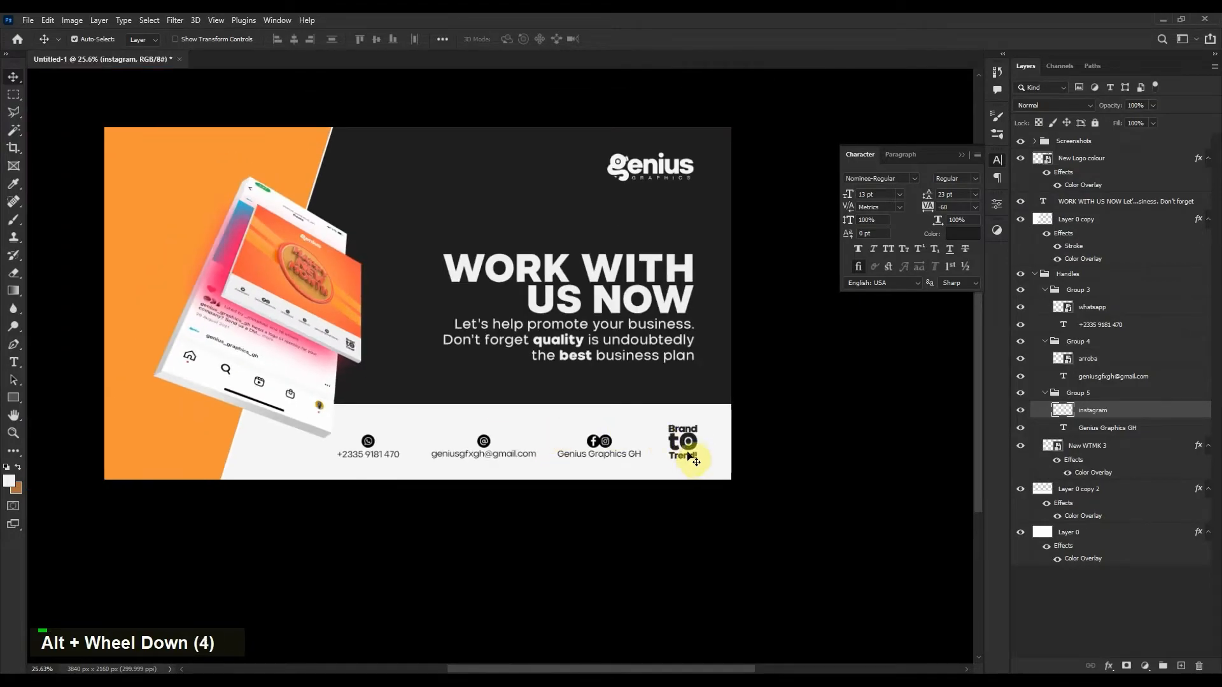
drag(688, 445, 680, 444)
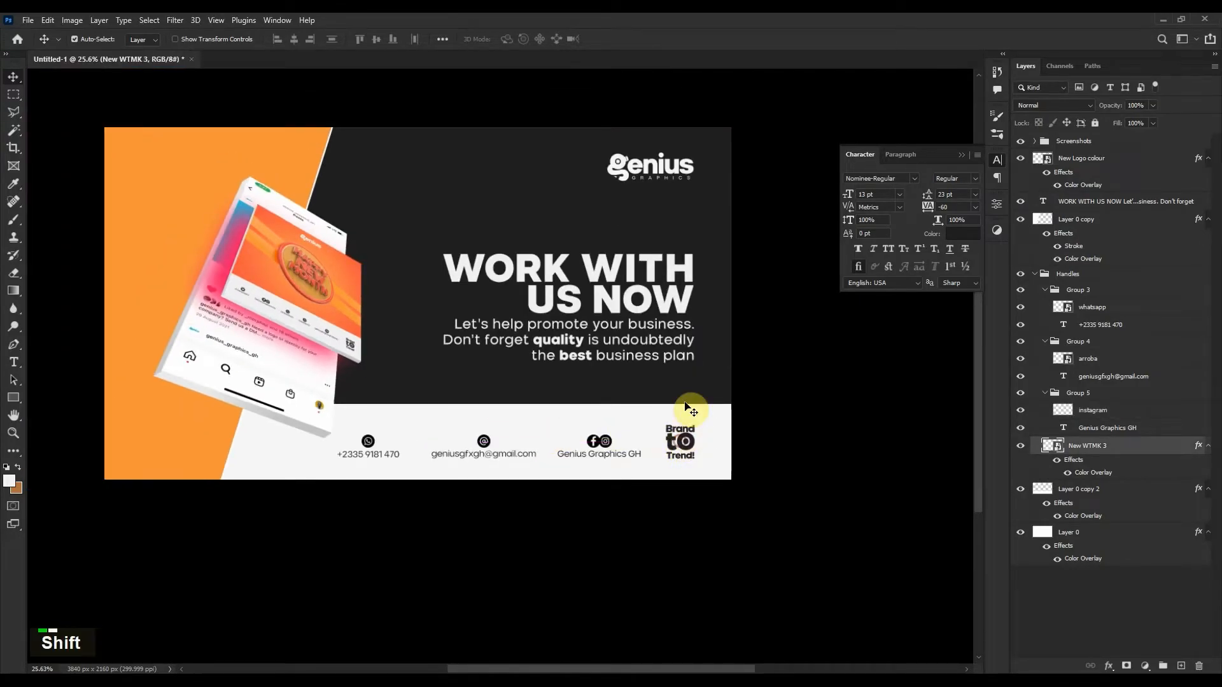
Nudge the genius logo, headline and badge together two steps right, then deselect.
shift+click(681, 306)
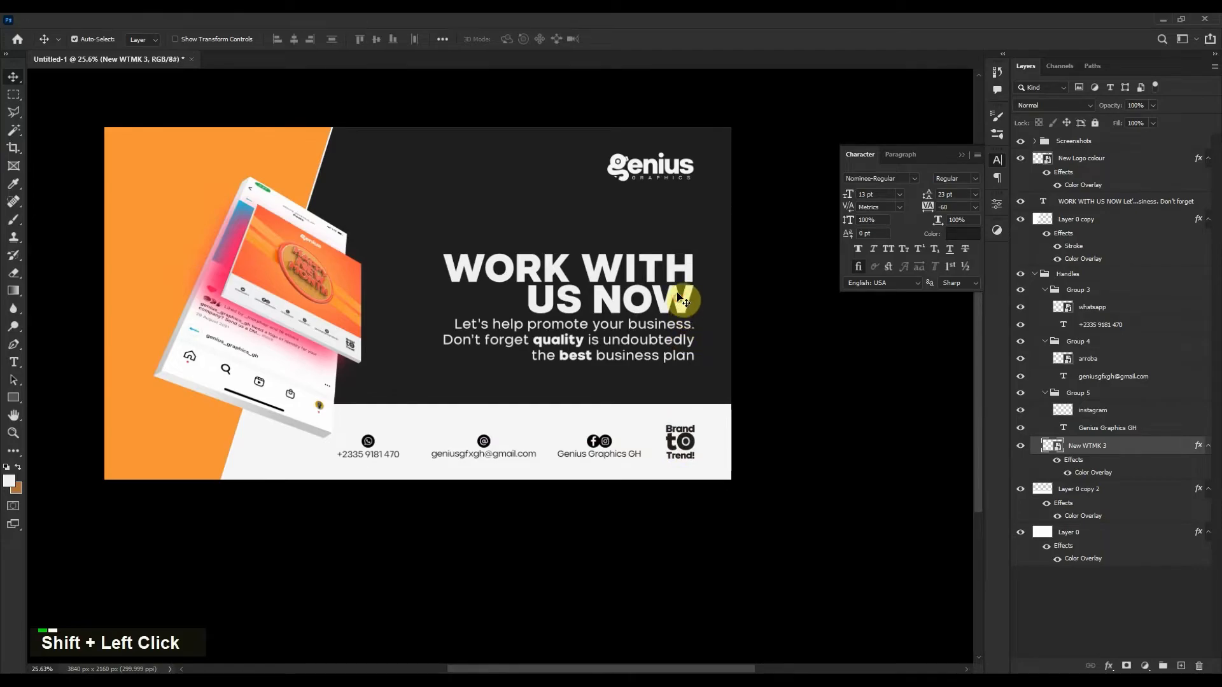
shift+click(680, 175)
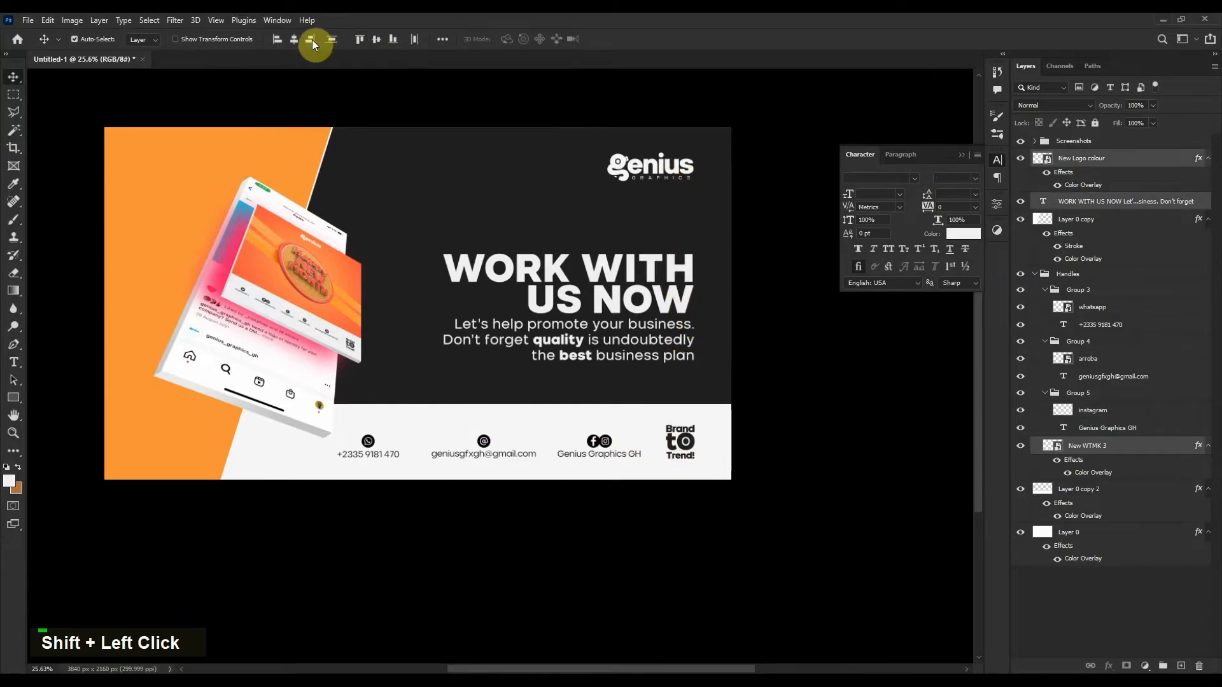
key(shift+Right)
key(shift+Right)
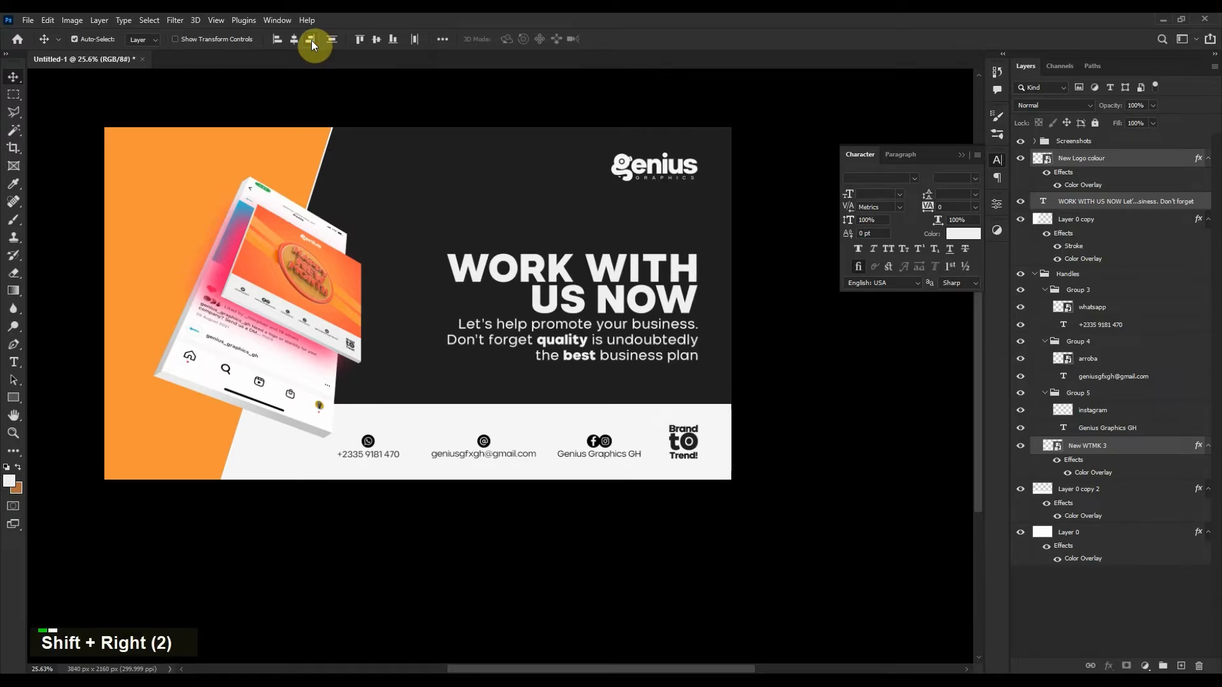
key(shift+Right)
key(shift+Right)
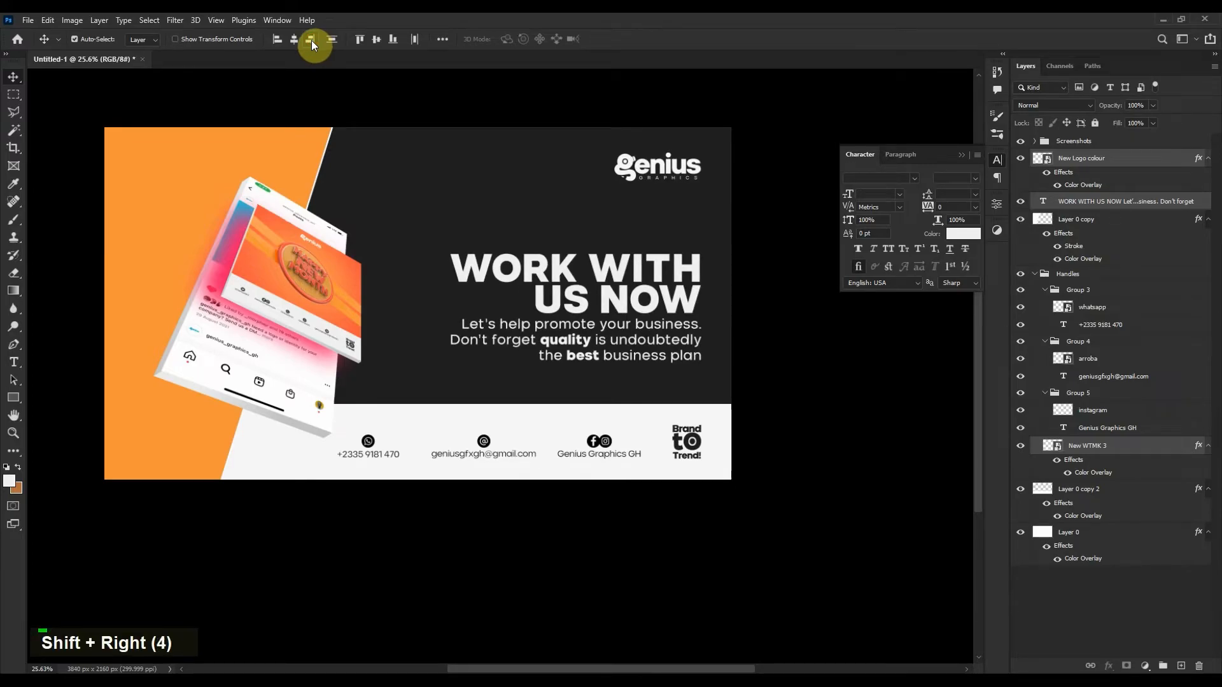
click(929, 459)
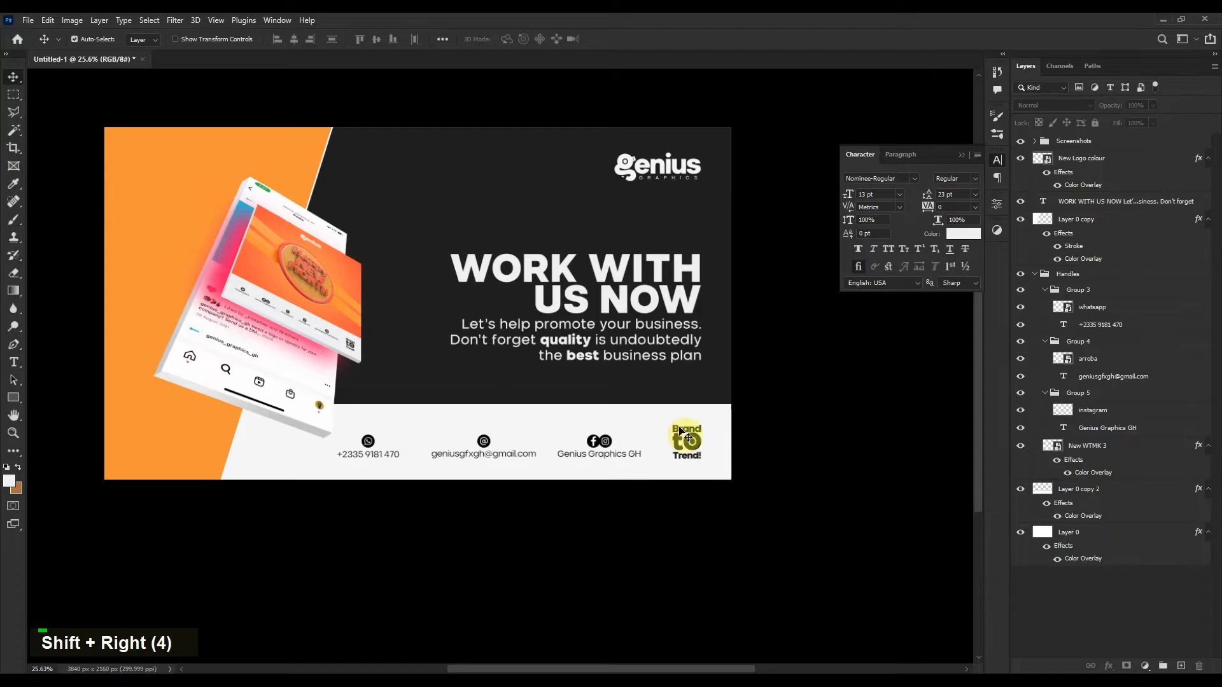
scroll(586, 384, up, 2)
drag(513, 333, 575, 392)
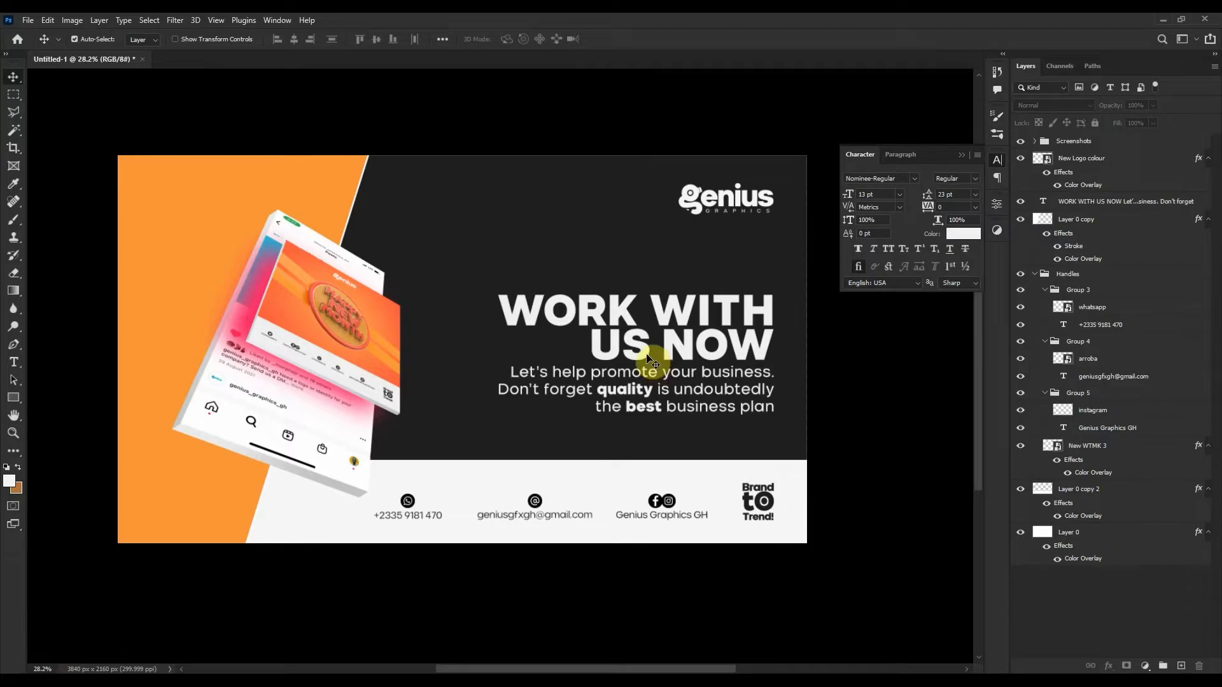
Duplicate the genius logo layer as New Logo colour copy.
click(715, 202)
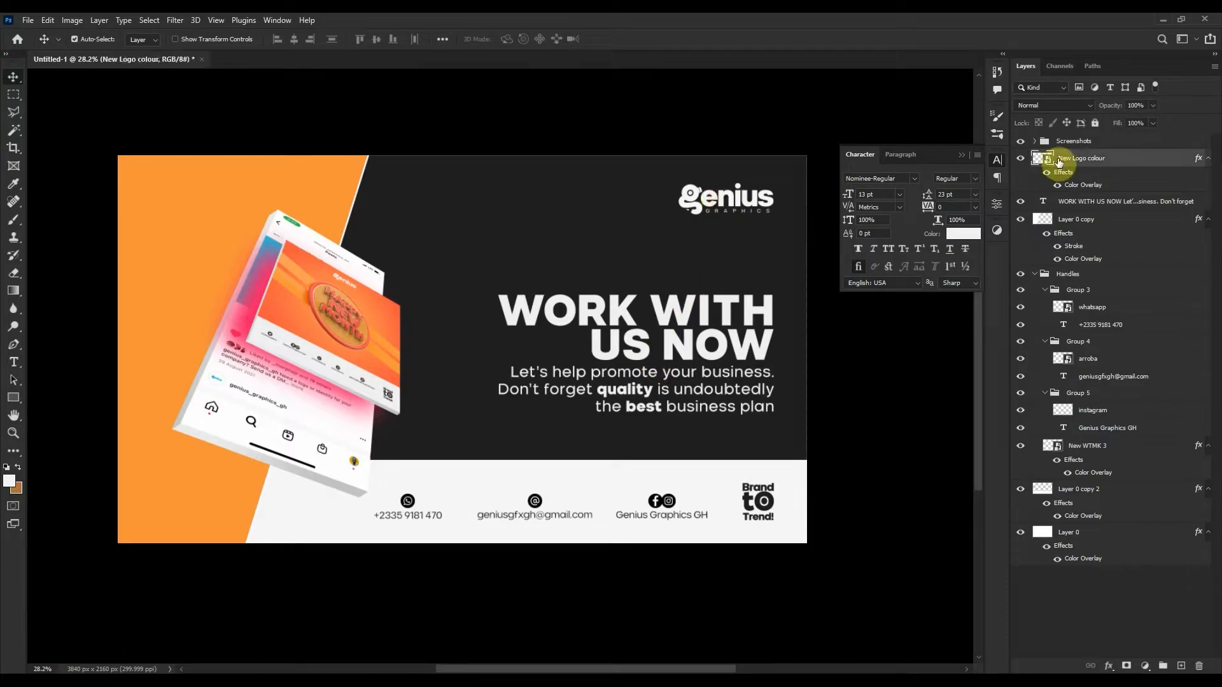
click(1034, 276)
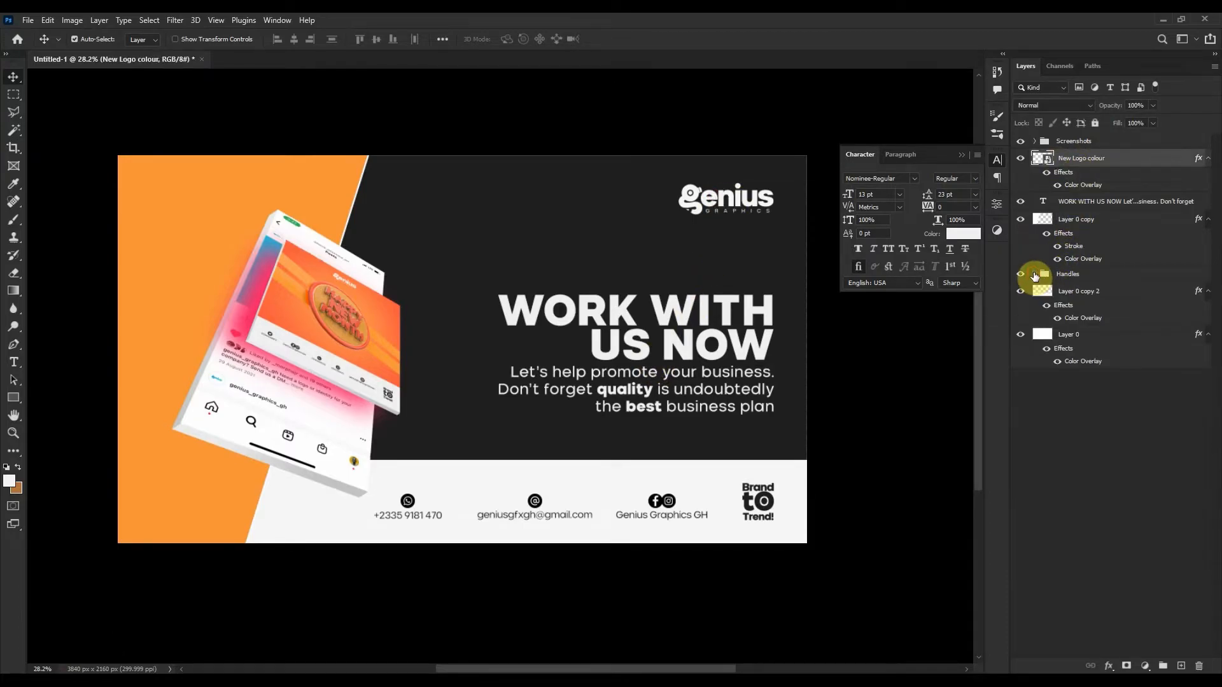
right_click(1111, 164)
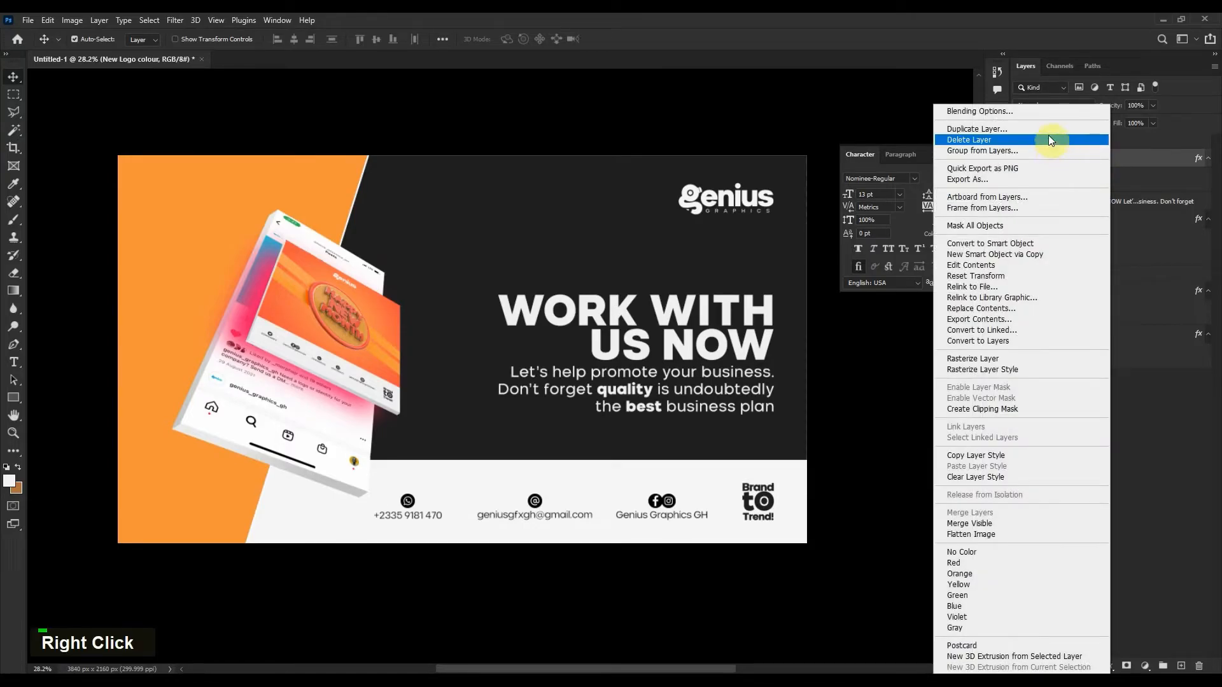
click(1045, 129)
click(717, 200)
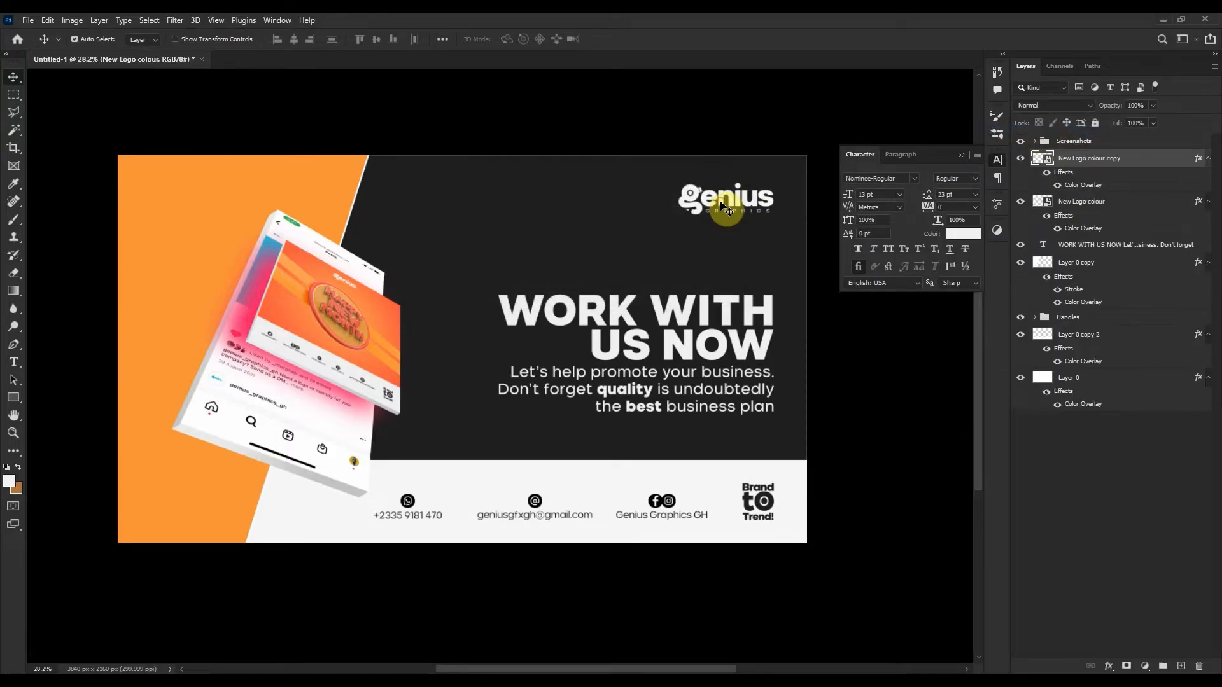
Scale the logo copy up to about 286% and place it across the banner's middle.
key(ctrl+t)
drag(727, 222, 518, 273)
drag(626, 260, 856, 363)
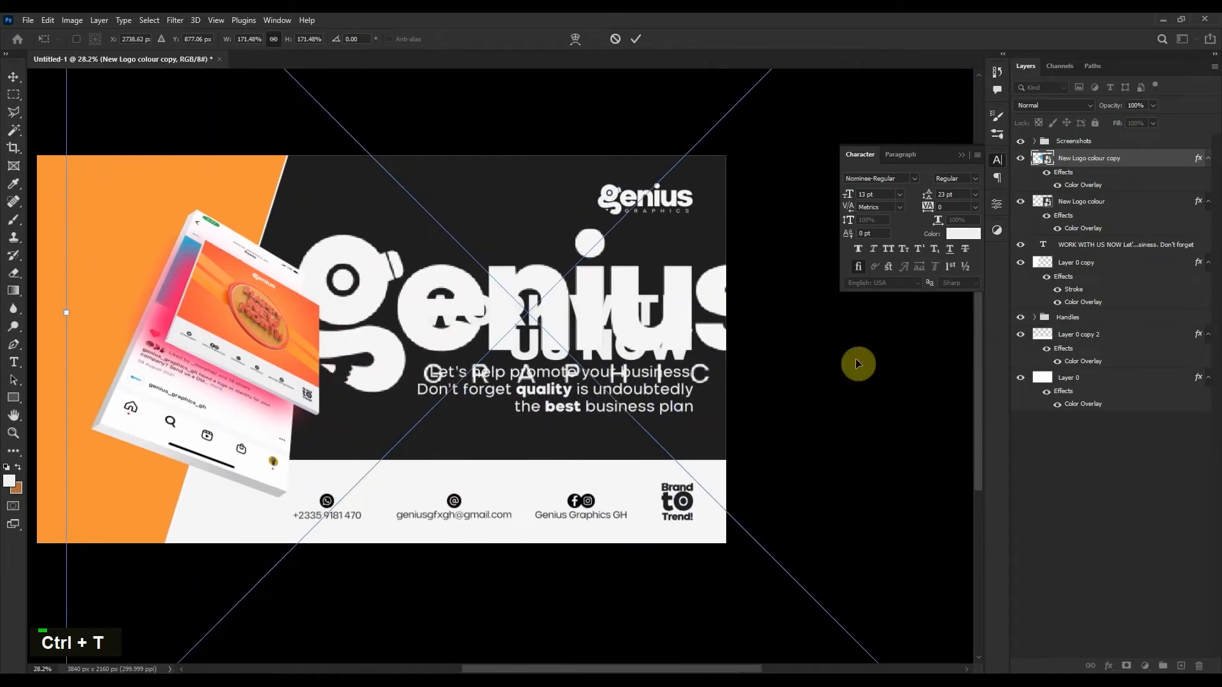
drag(623, 332, 945, 260)
scroll(545, 341, down, 5)
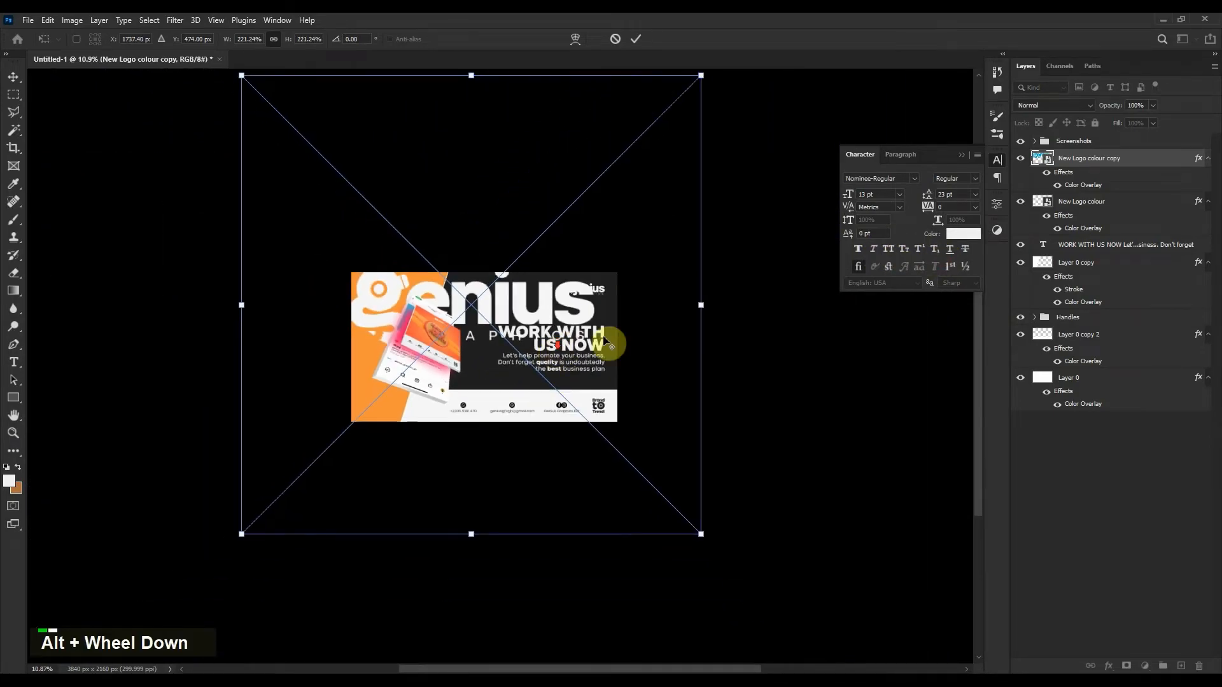
drag(696, 304, 831, 306)
drag(588, 343, 449, 334)
scroll(554, 359, up, 4)
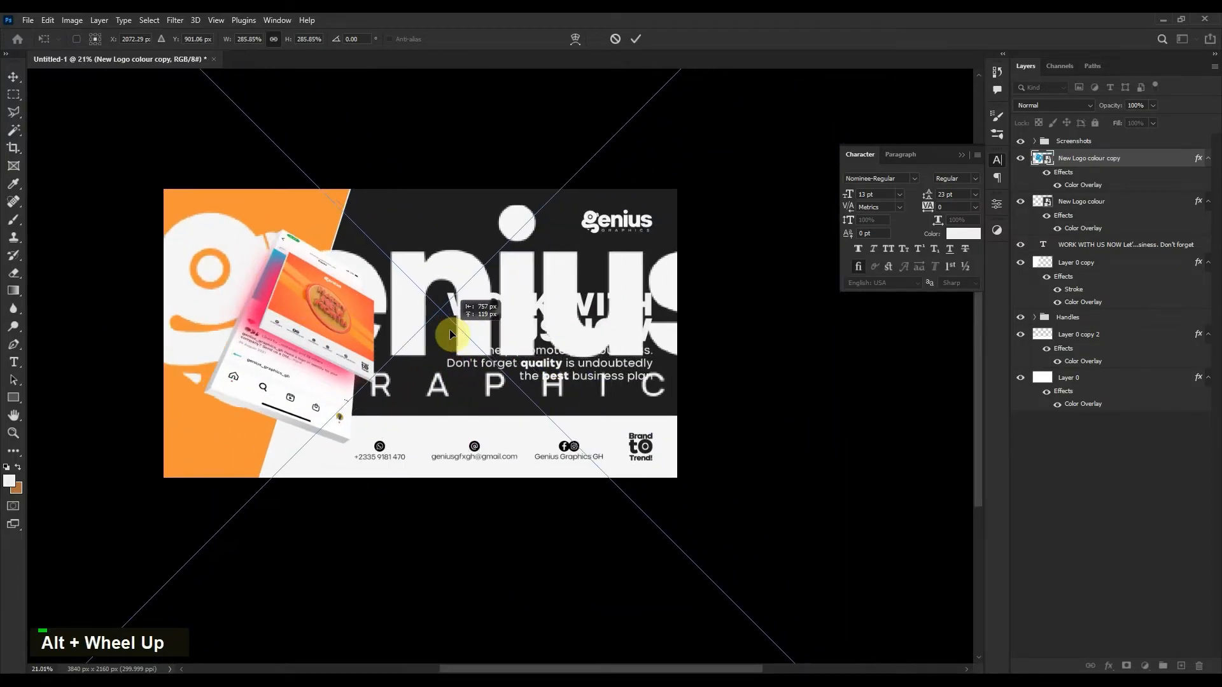
double_click(451, 335)
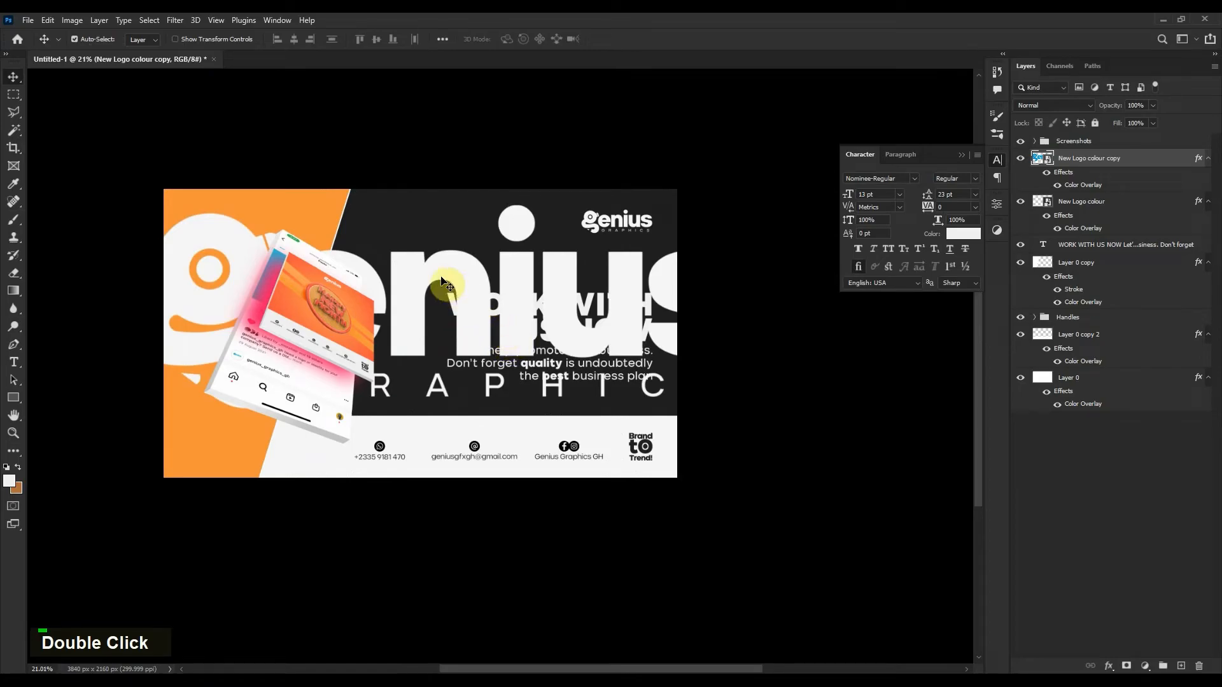
Move the big logo copy down-left and rasterize it for erasing.
drag(445, 283, 354, 269)
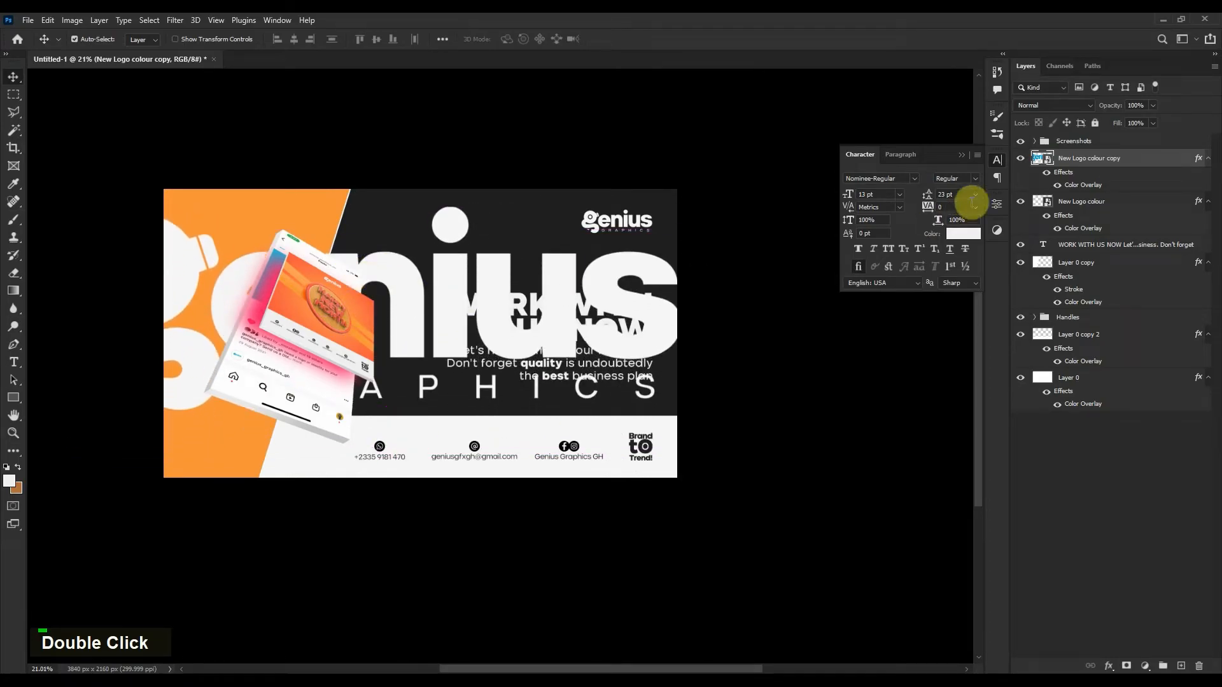
key(e)
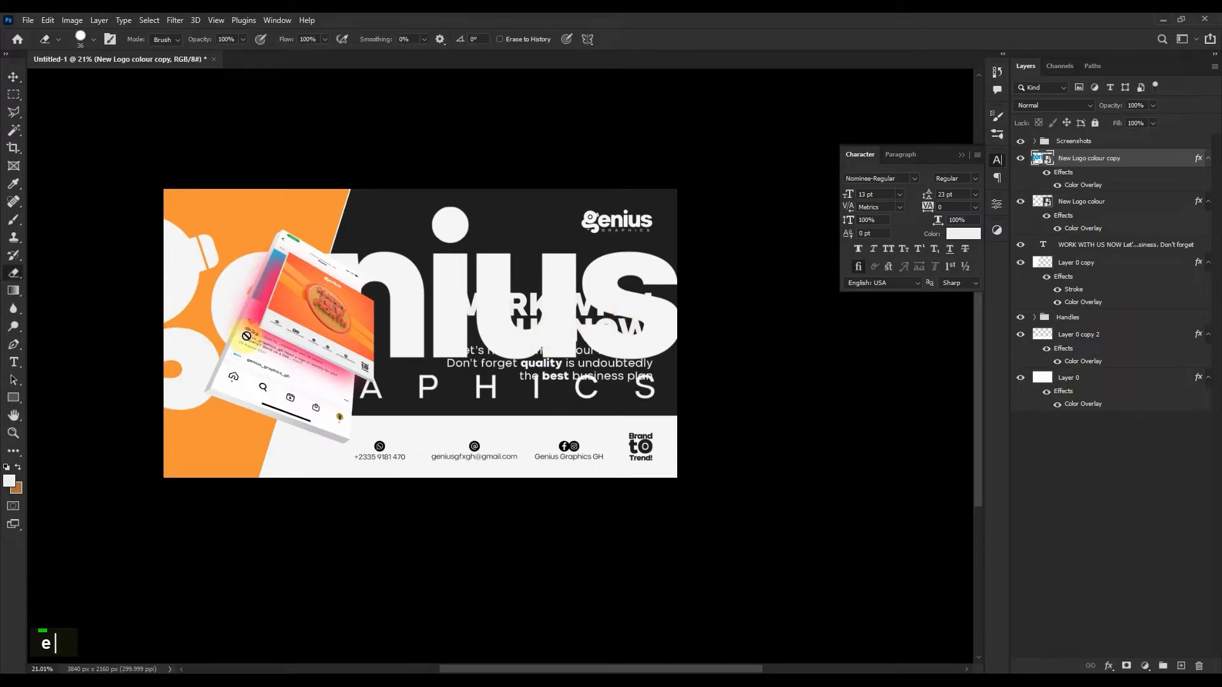
click(374, 395)
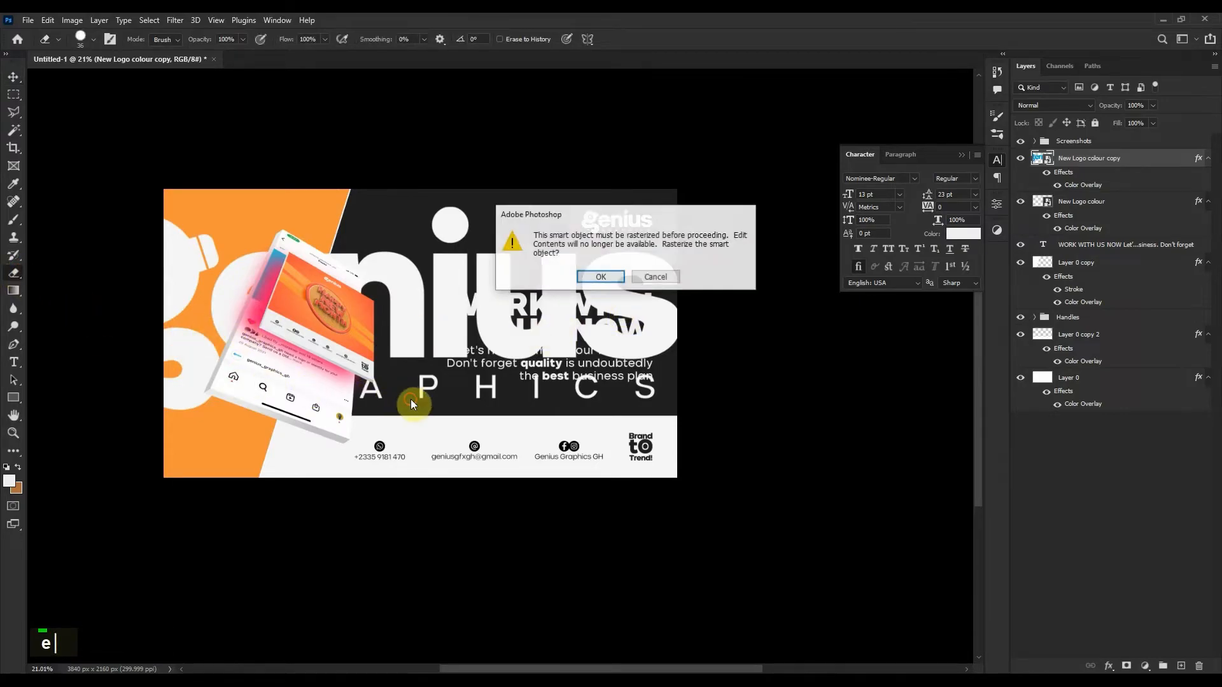
click(633, 271)
Enlarge the eraser brush and erase the GRAPHICS lettering beneath the wordmark.
alt+right_click(438, 407)
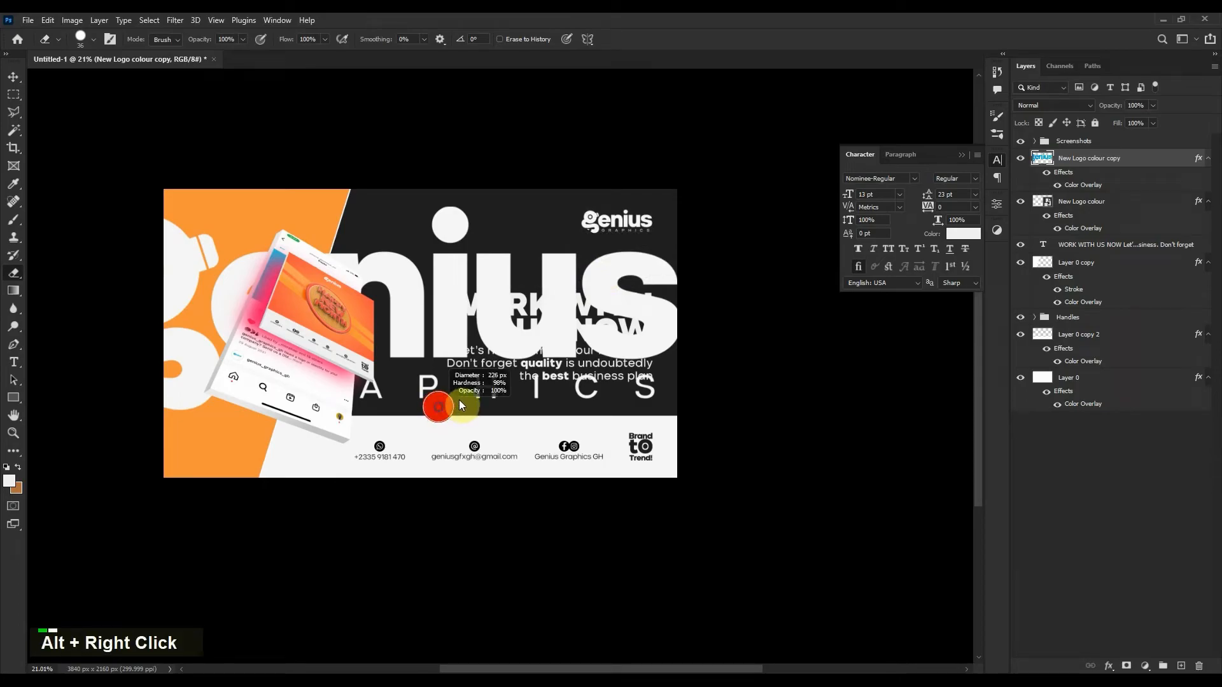
scroll(425, 408, up, 3)
mouse_move(856, 376)
mouse_down()
mouse_move(325, 392)
mouse_move(444, 384)
mouse_move(333, 385)
mouse_move(288, 411)
mouse_move(442, 397)
mouse_up()
key(space)
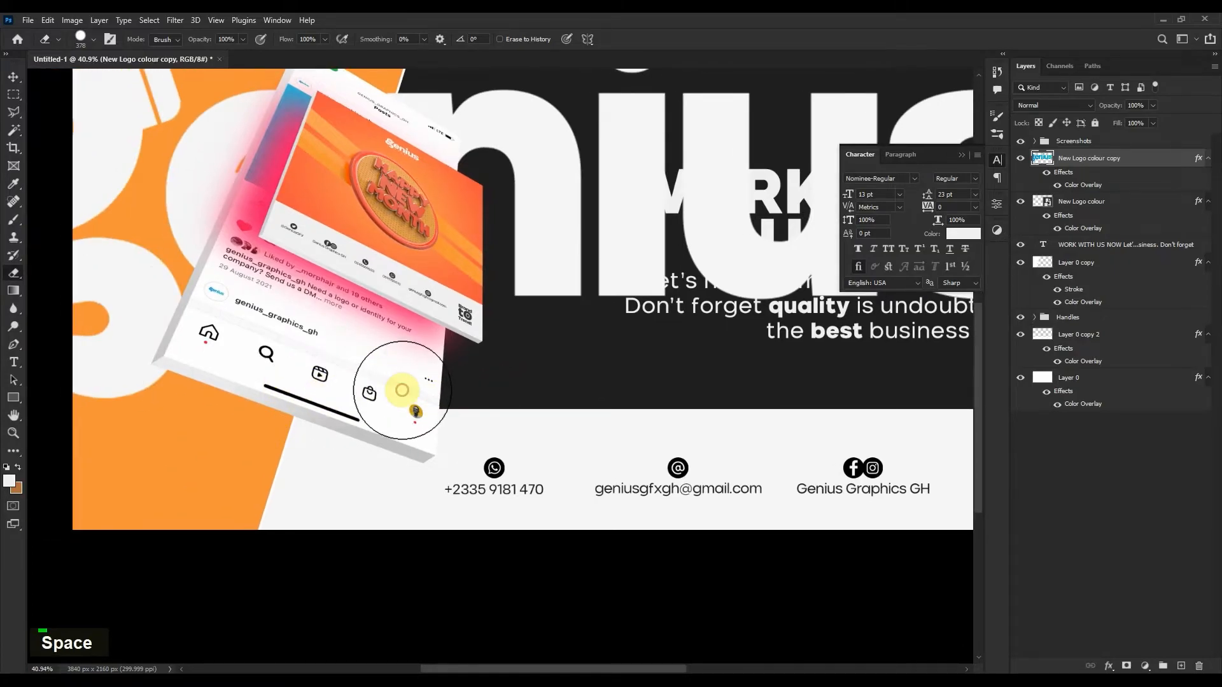
click(13, 76)
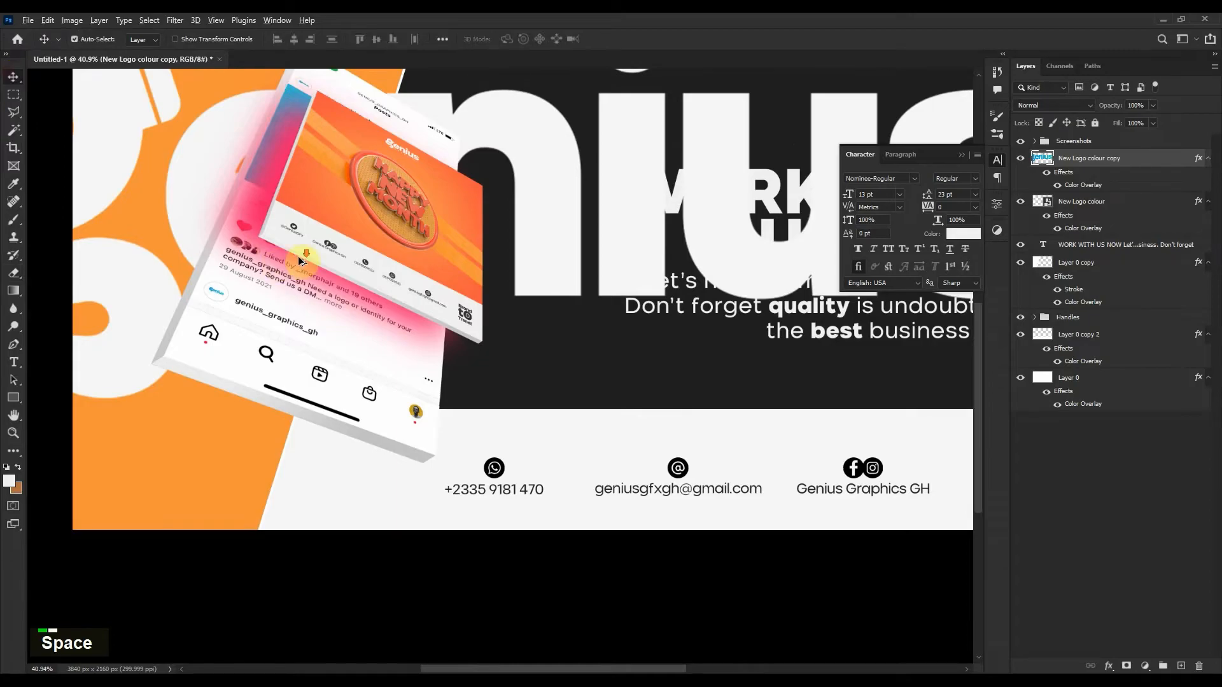
alt+scroll(300, 260, down, 4)
Shrink the big logo copy to about 76% and nudge it into place.
key(ctrl+t)
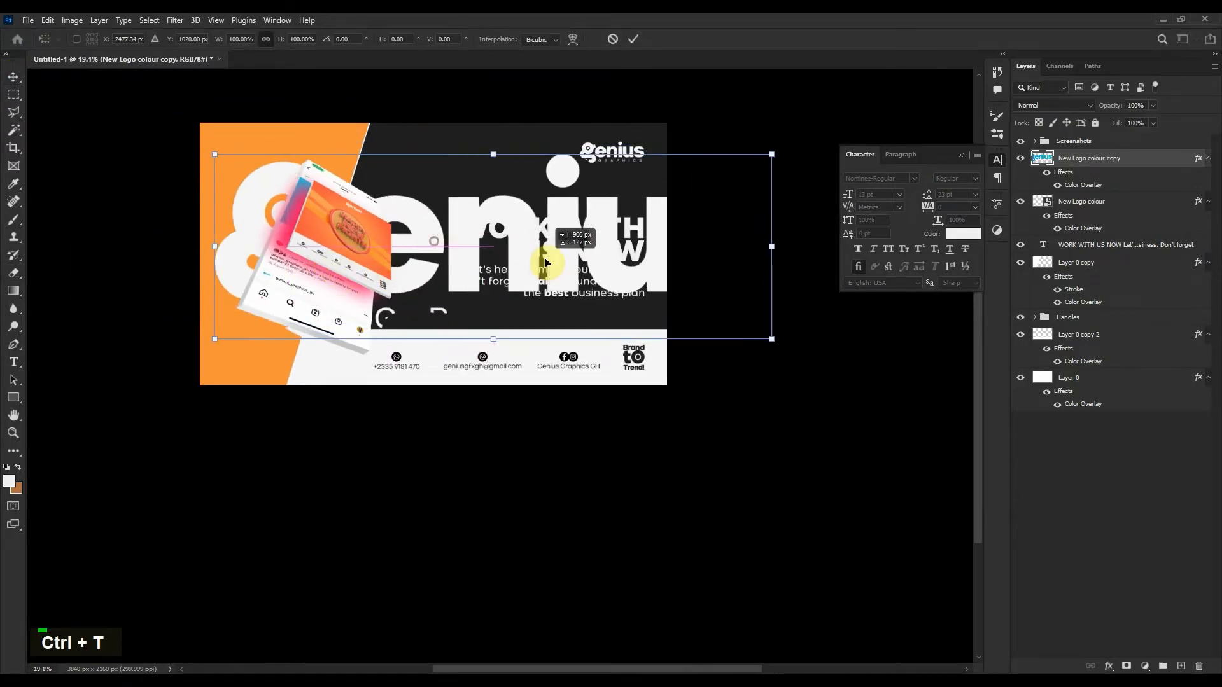
drag(546, 262, 563, 259)
drag(237, 243, 369, 243)
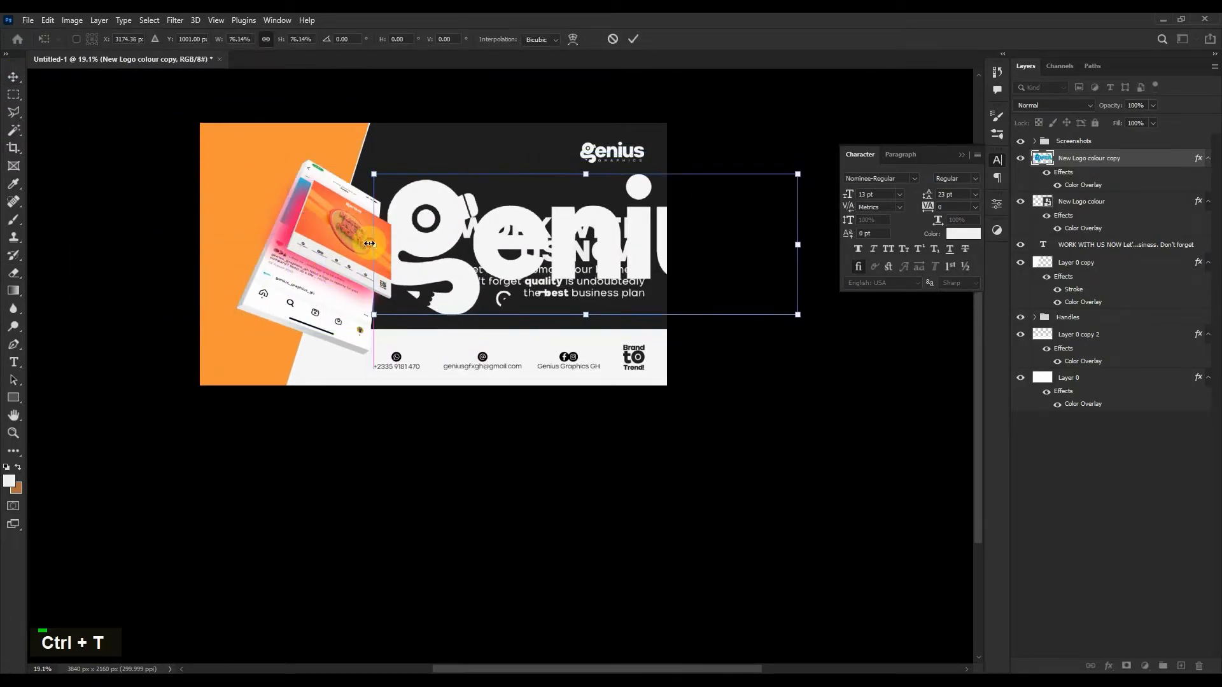
drag(490, 254, 469, 255)
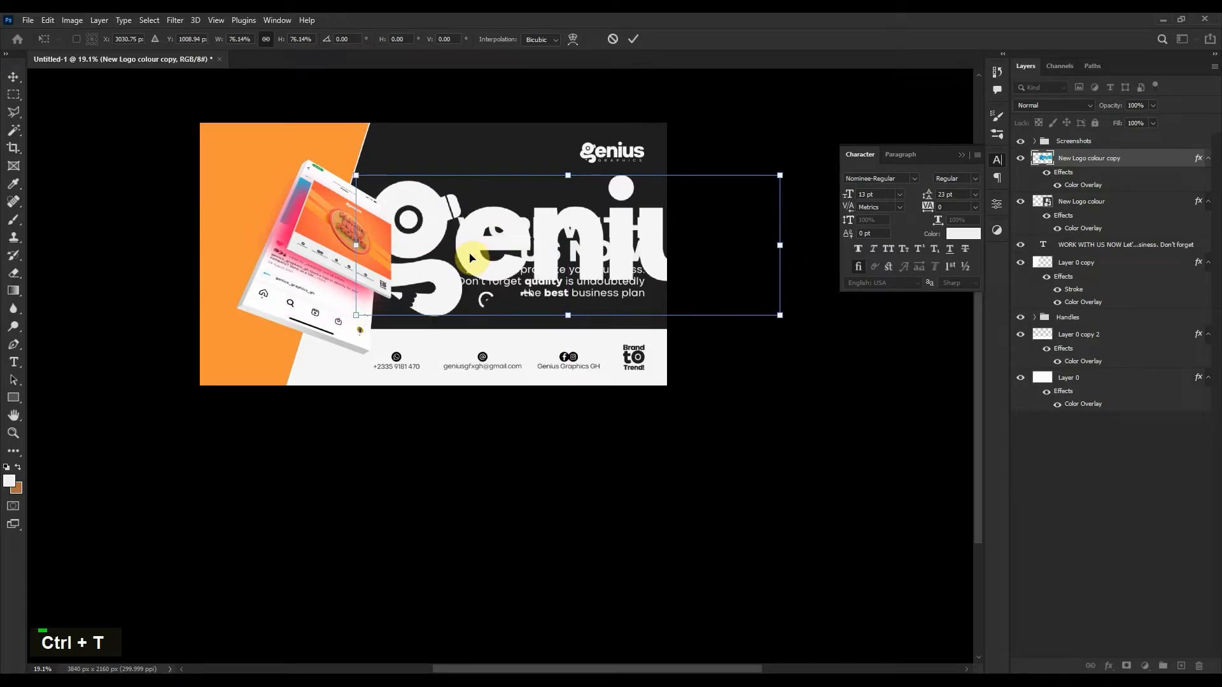
double_click(470, 256)
key(e)
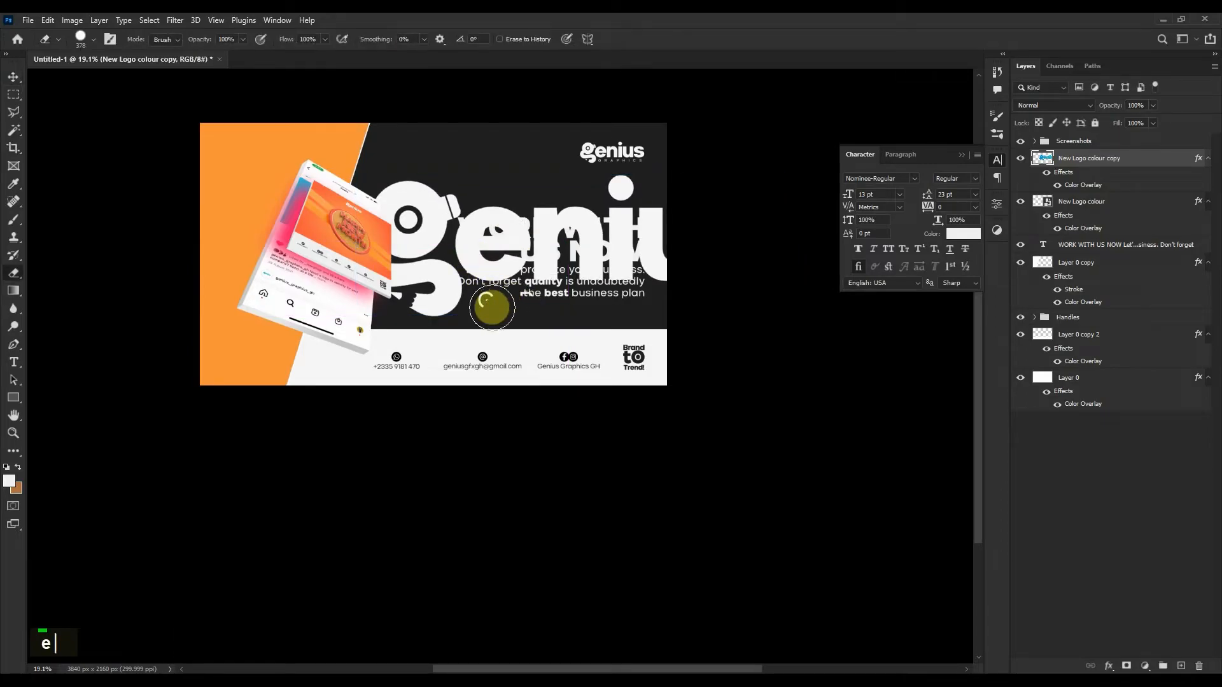
double_click(538, 309)
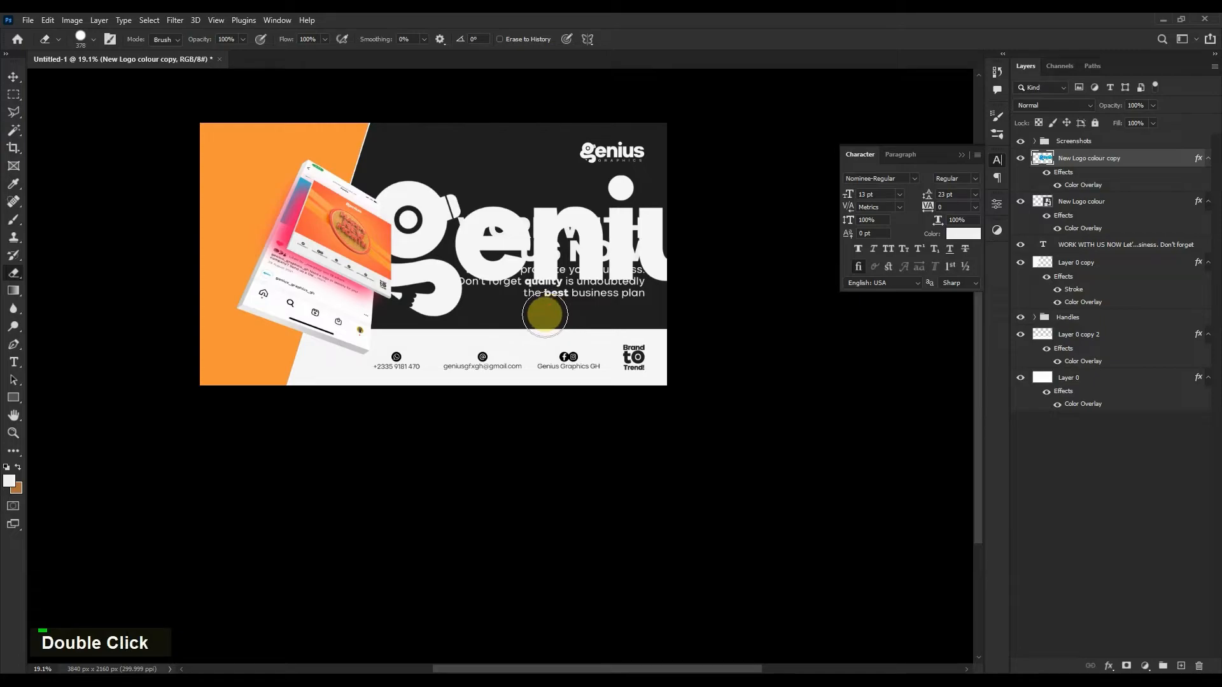
key(v)
Enlarge the wordmark to about 149%, shift it up-right, and stack it just above Layer 0.
key(ctrl+t)
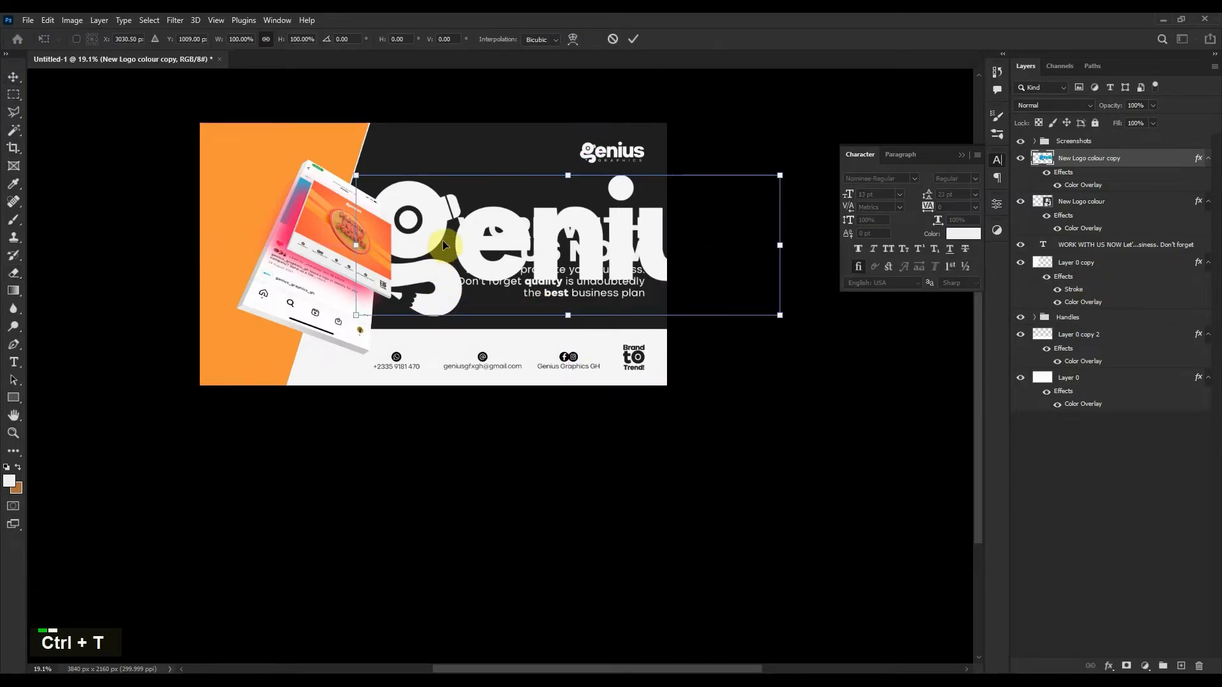
drag(597, 316, 628, 382)
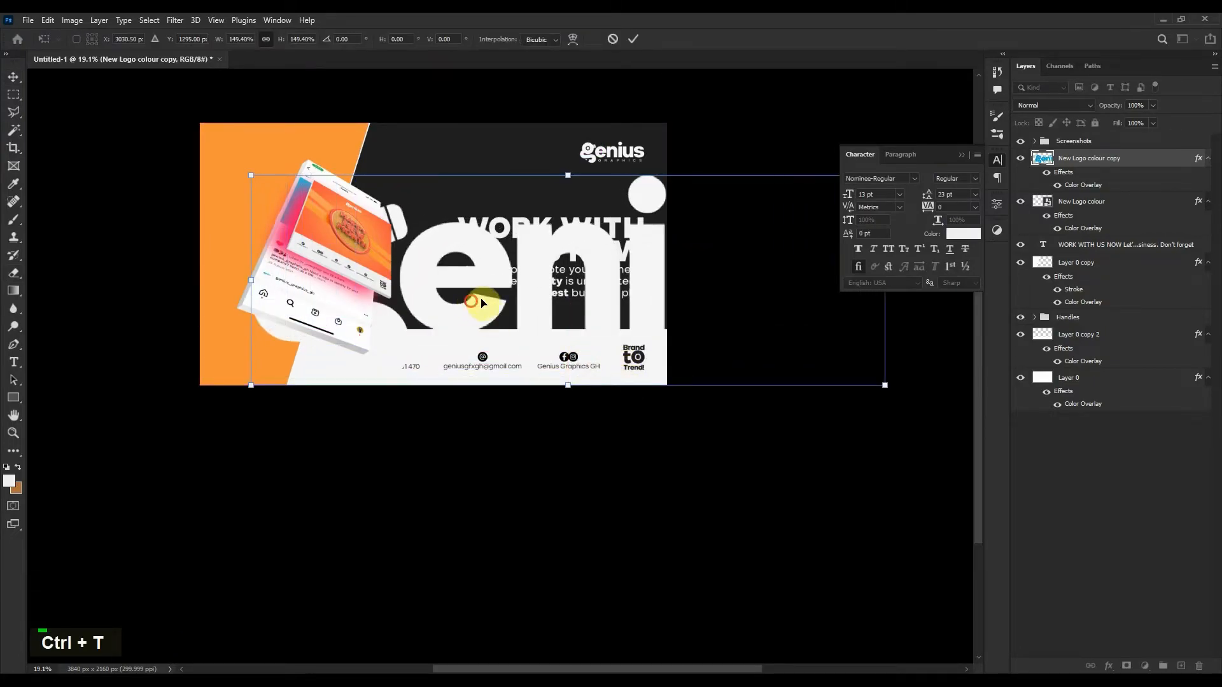
drag(477, 305, 545, 293)
double_click(545, 293)
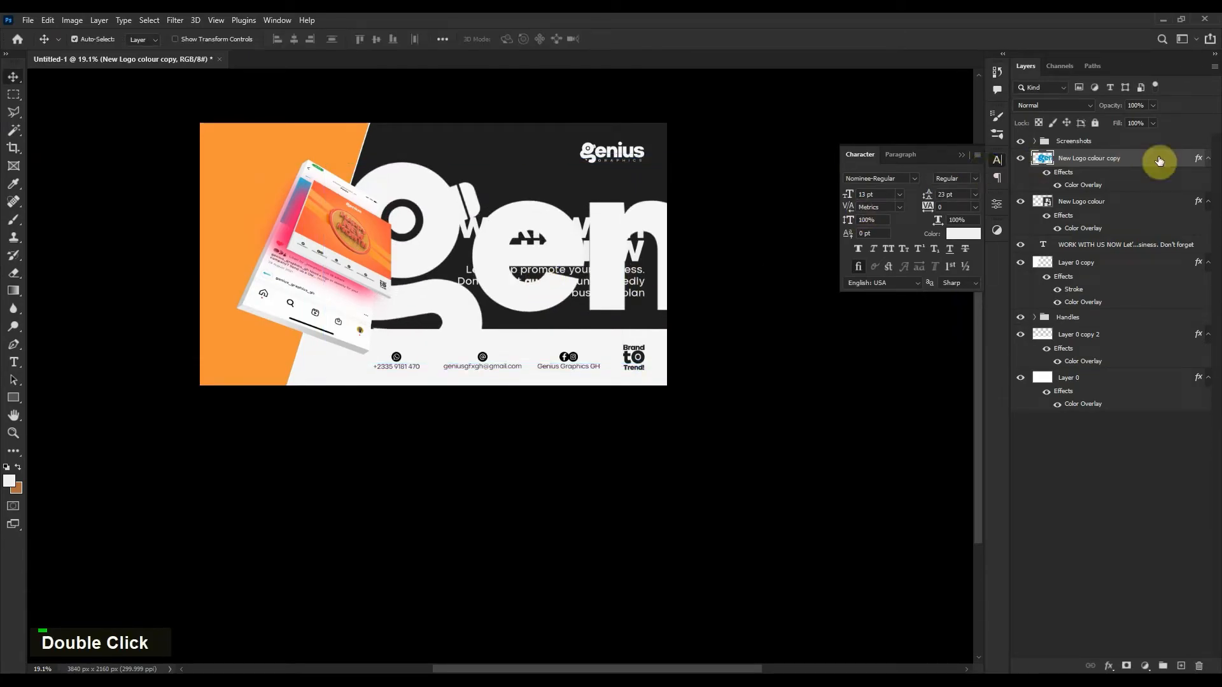
drag(1158, 161, 1181, 360)
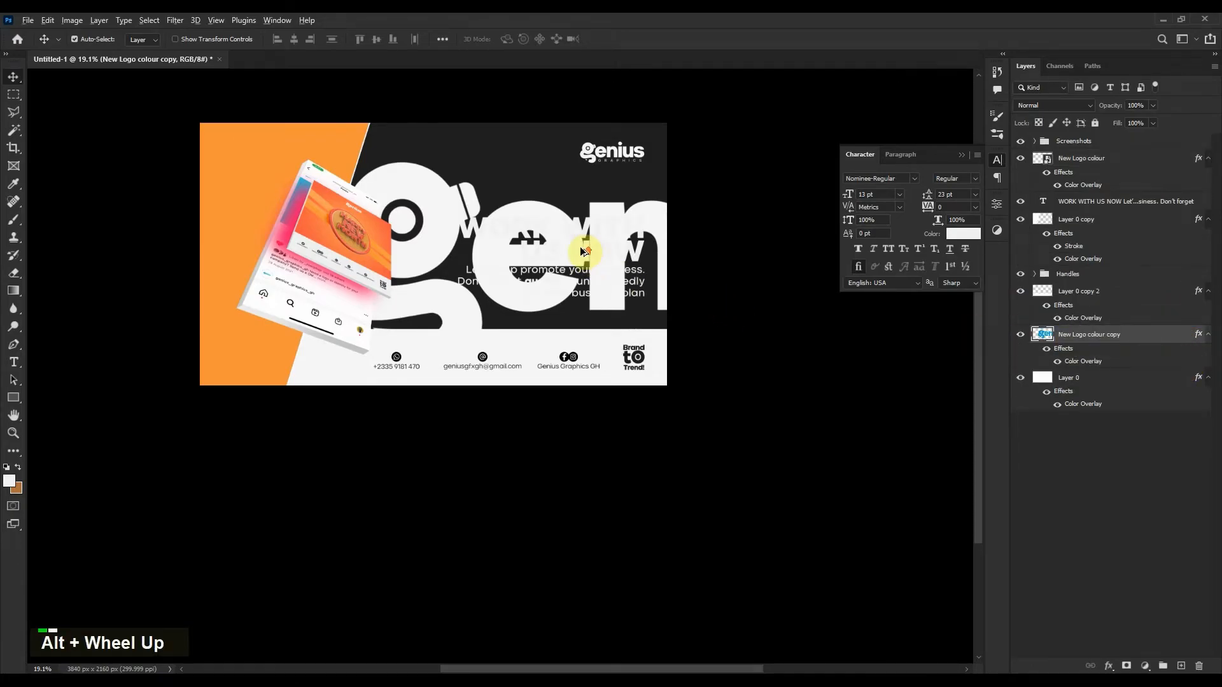
alt+scroll(581, 251, up, 5)
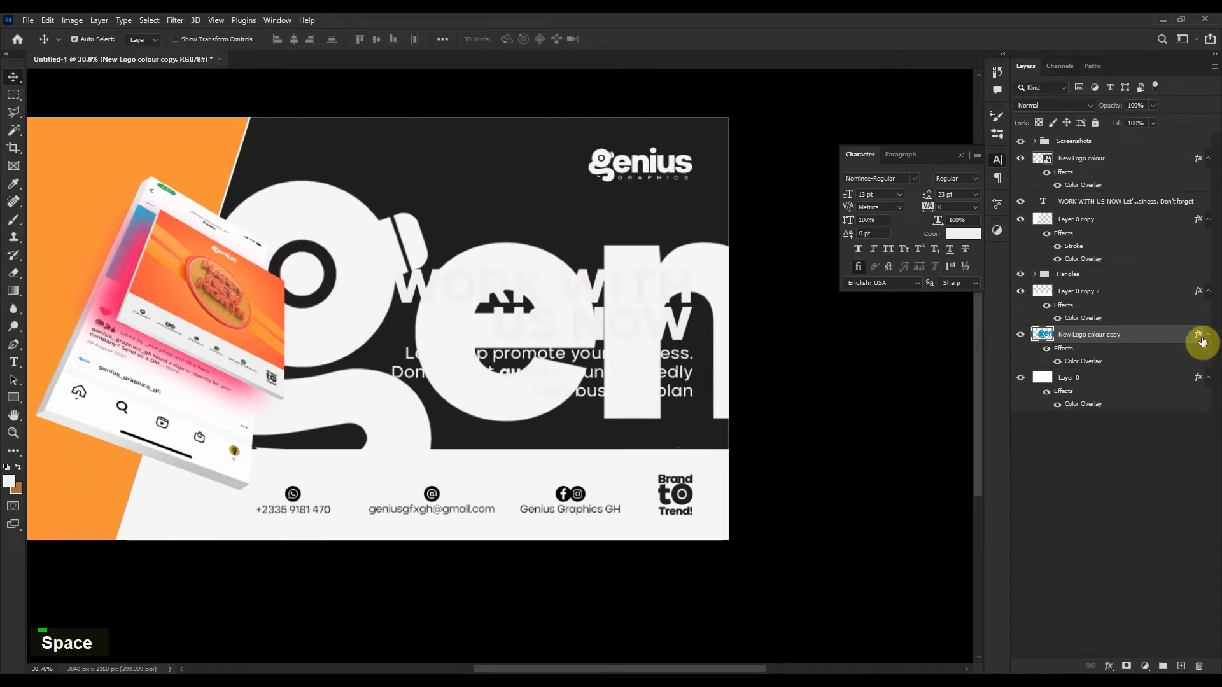
Try a stroke and transparent fill on the gen letters, then discard those style changes.
double_click(1165, 338)
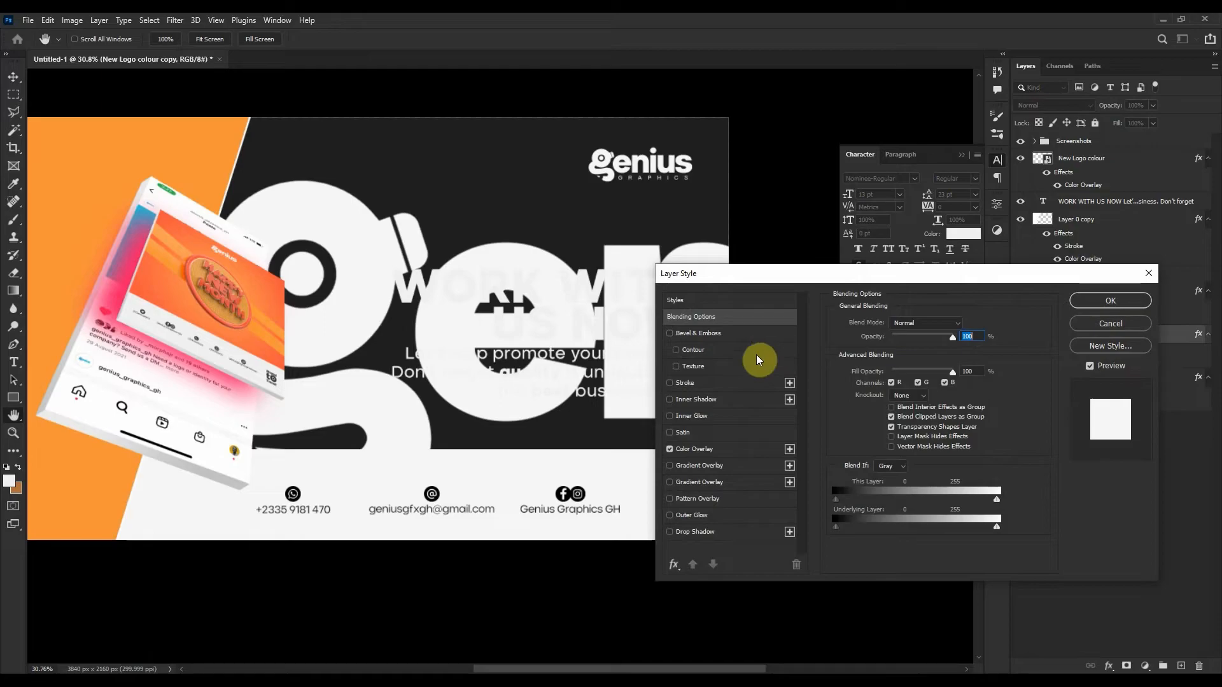
click(717, 384)
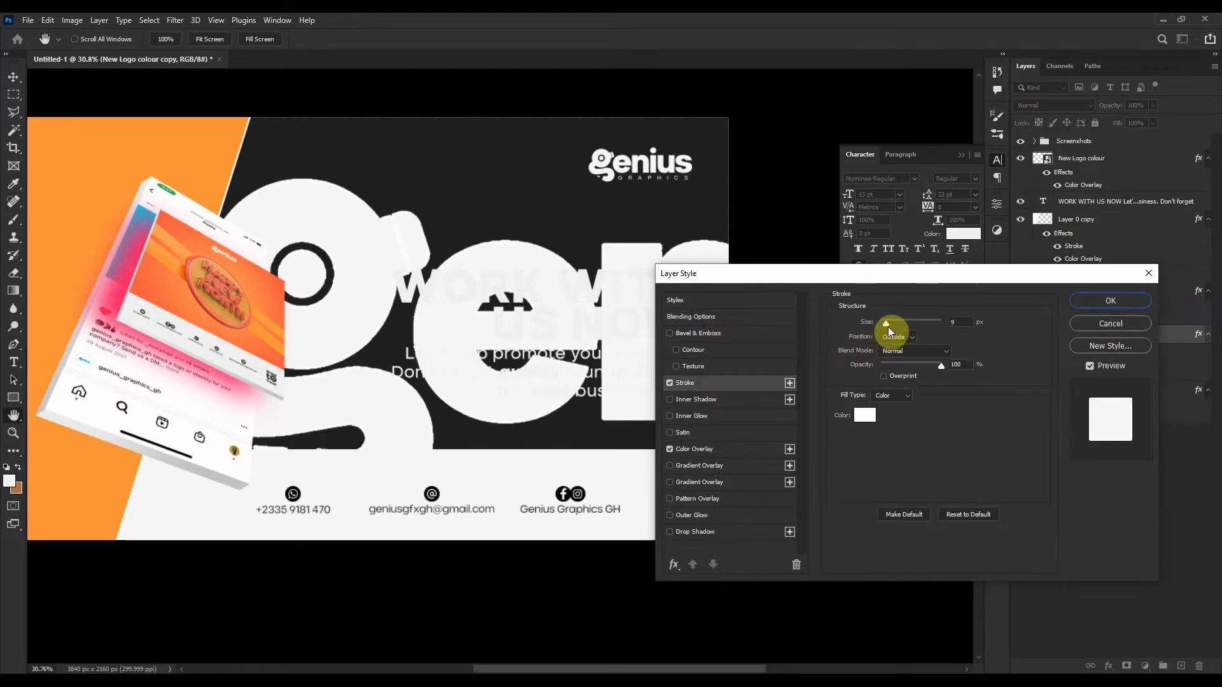
click(670, 383)
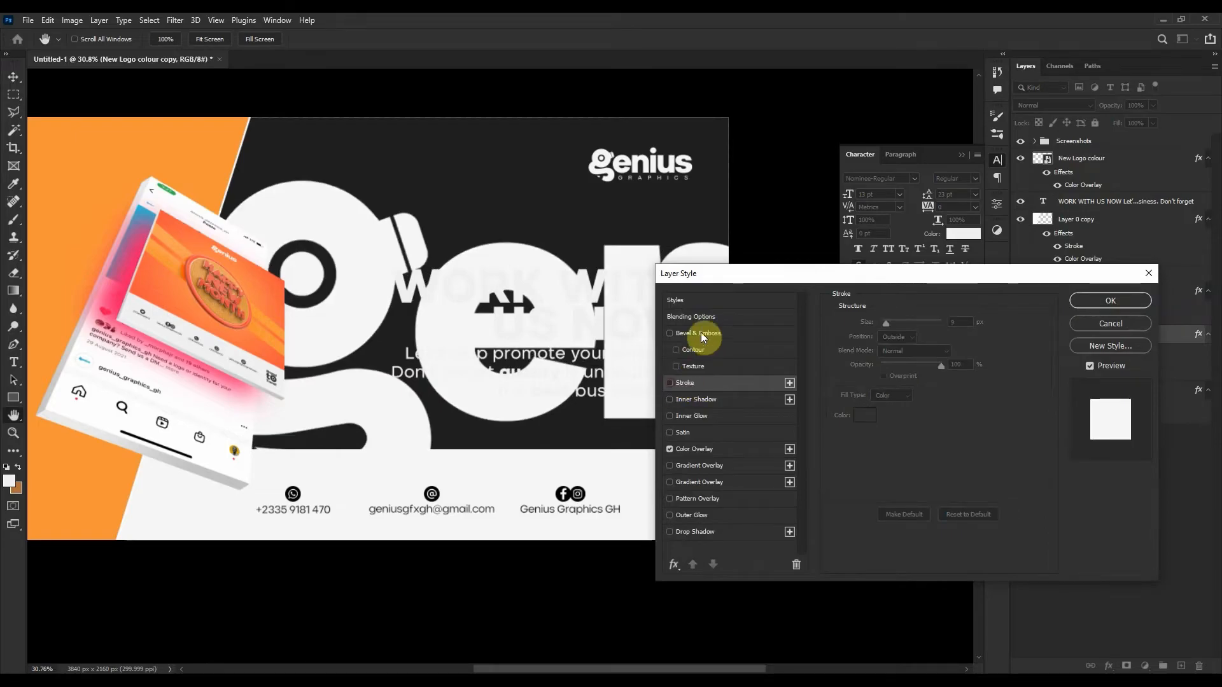
click(690, 317)
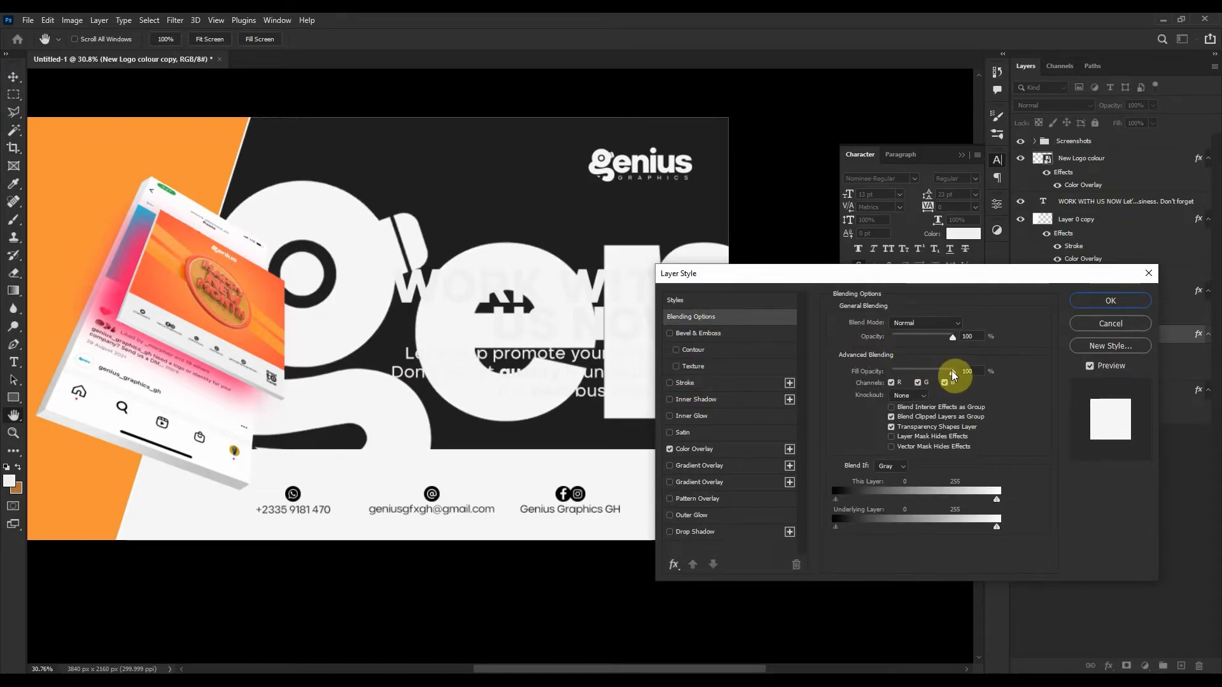
drag(952, 371, 895, 378)
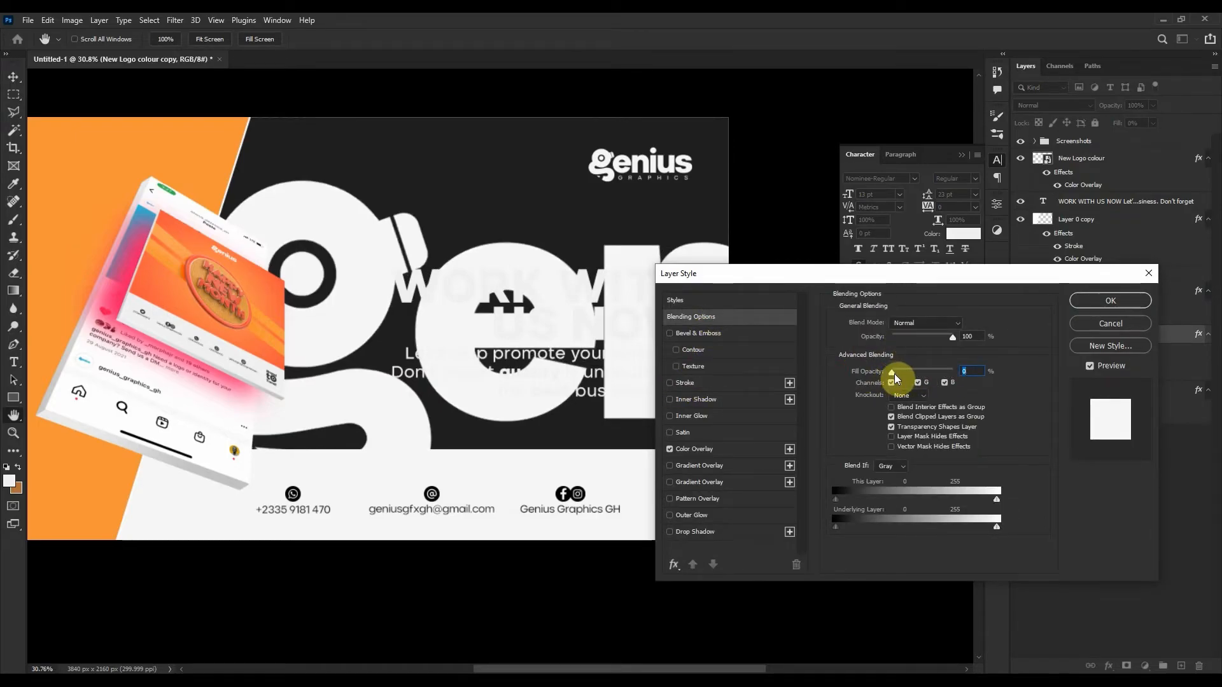
click(1100, 325)
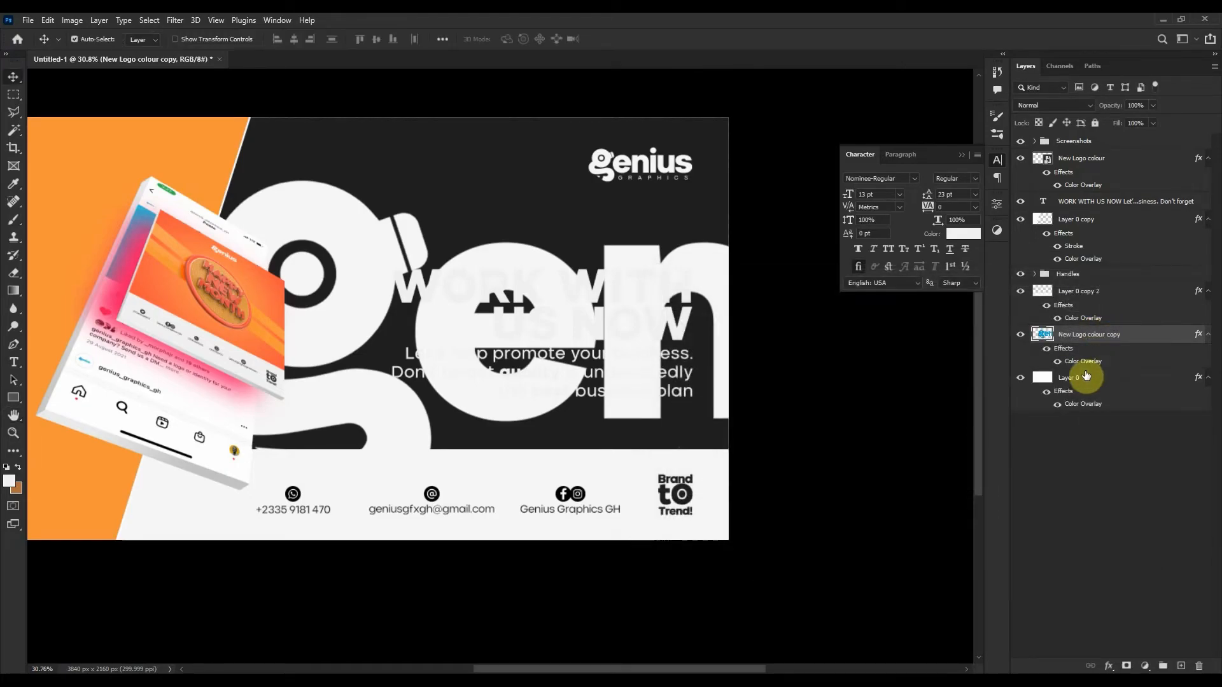
Rasterize the gen letters' layer style and set their Fill to 0%.
right_click(1154, 342)
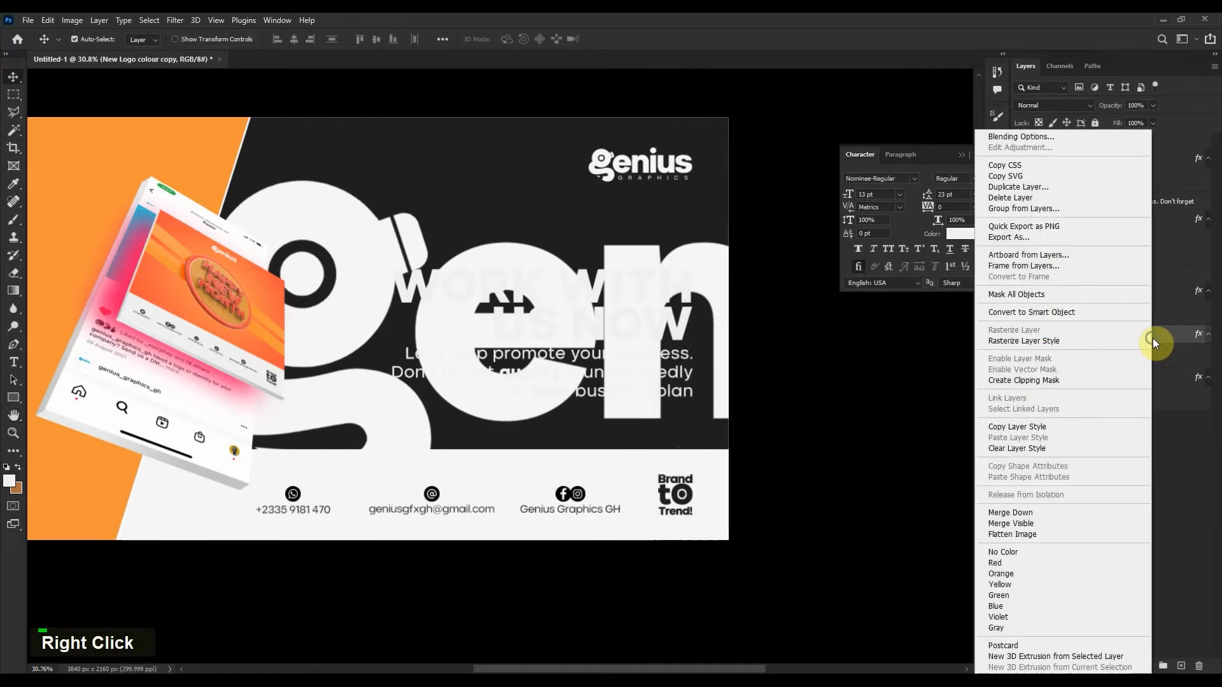
click(1083, 340)
double_click(1166, 338)
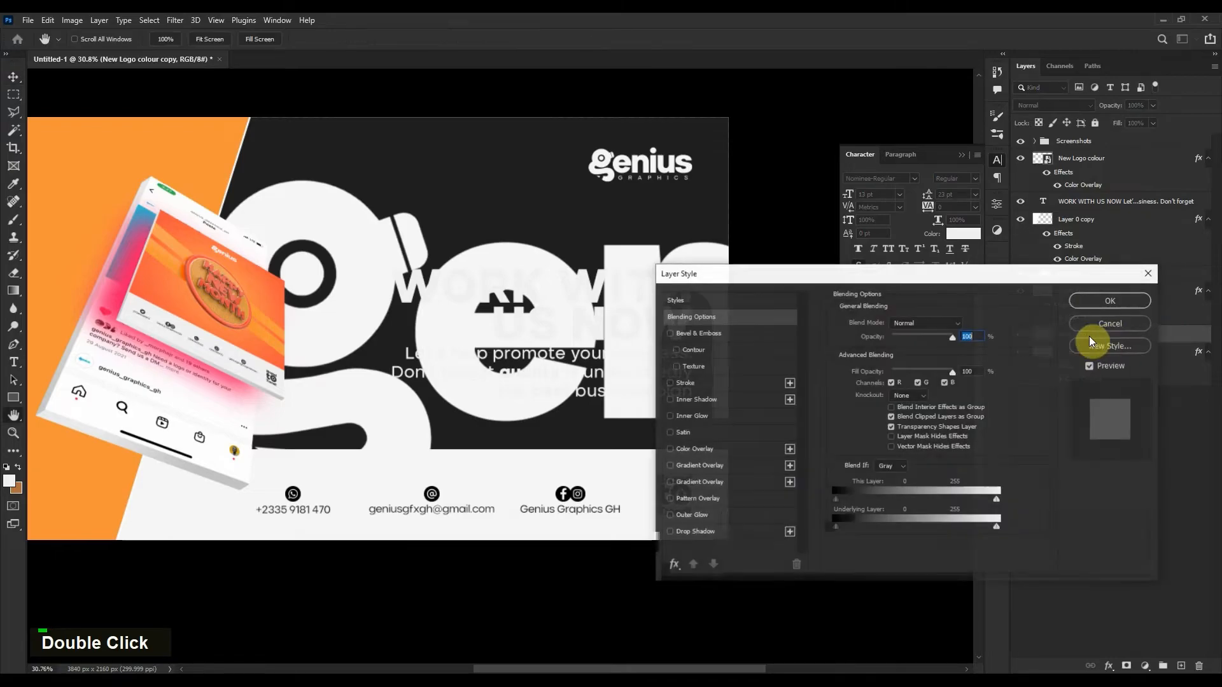
drag(922, 337, 892, 375)
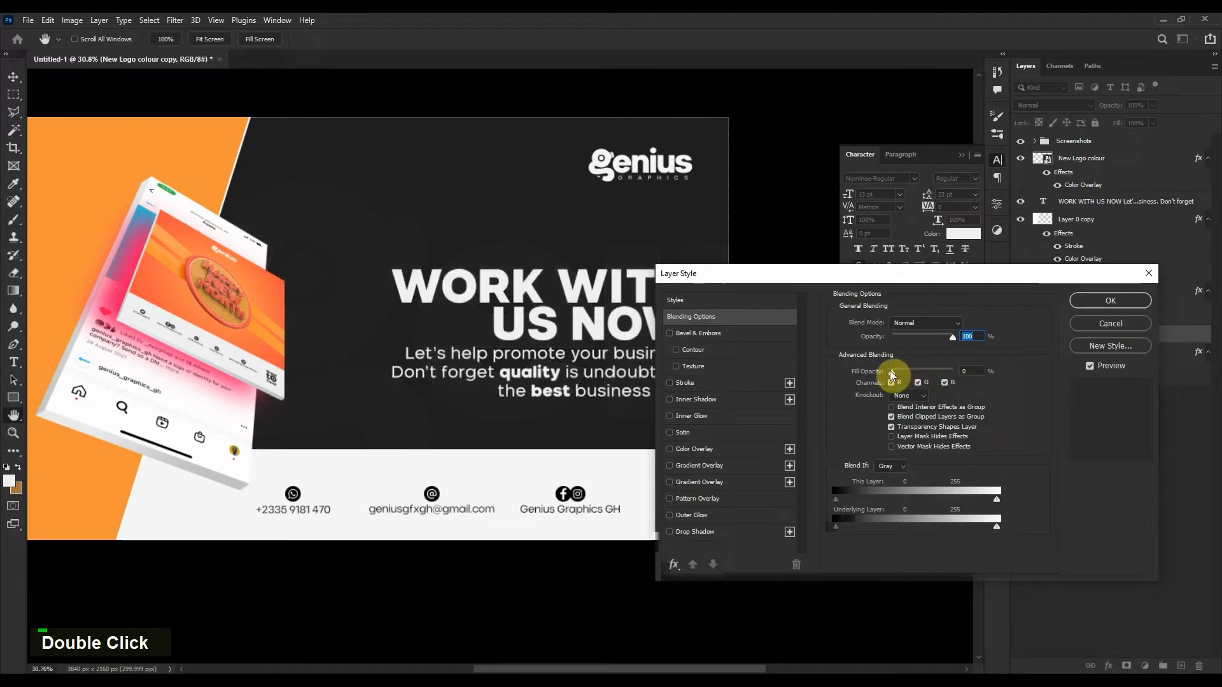
Add a 6 px white outline stroke and lower the layer opacity to about 6%.
click(726, 382)
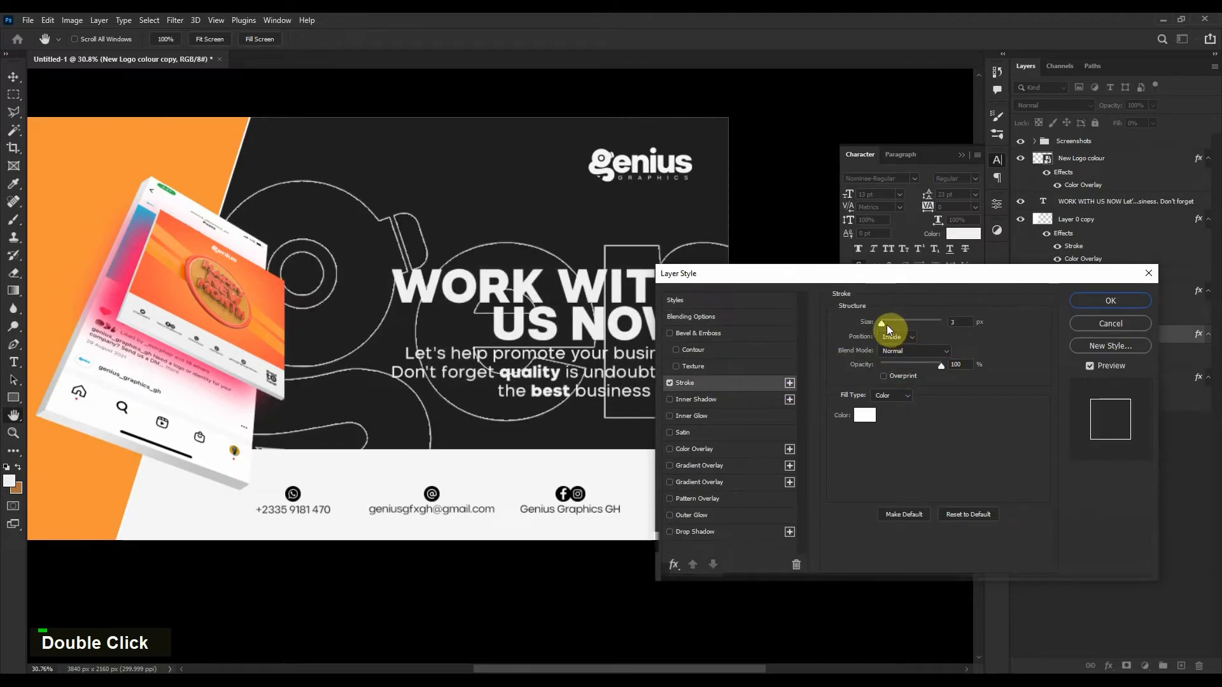
drag(884, 324, 886, 324)
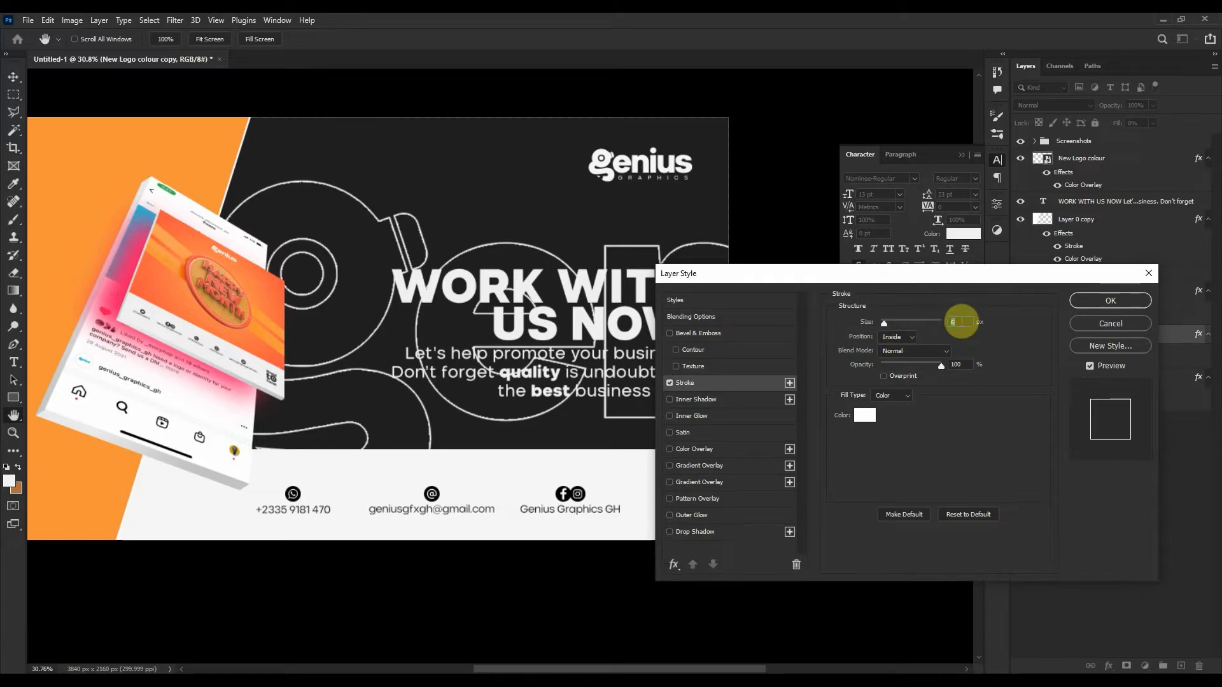
scroll(960, 321, up, 2)
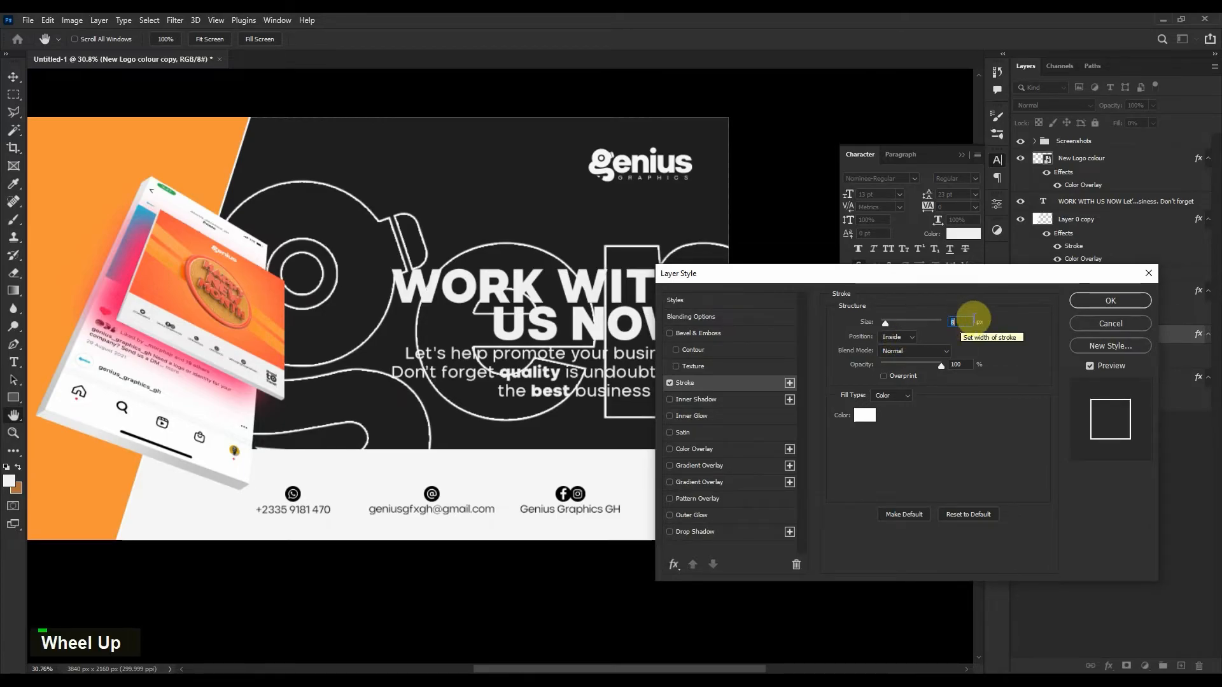
click(1071, 299)
drag(1110, 105, 1052, 113)
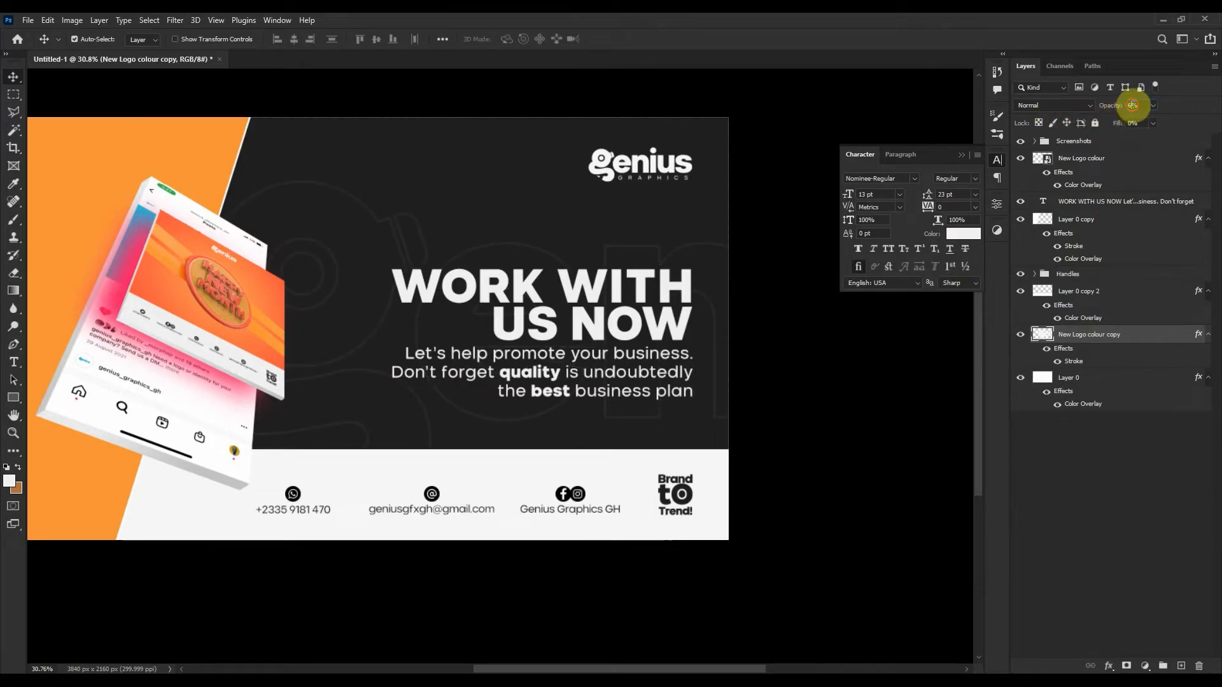
Raise the WORK WITH US NOW text block slightly, evenly between logo and footer.
scroll(1137, 105, down, 1)
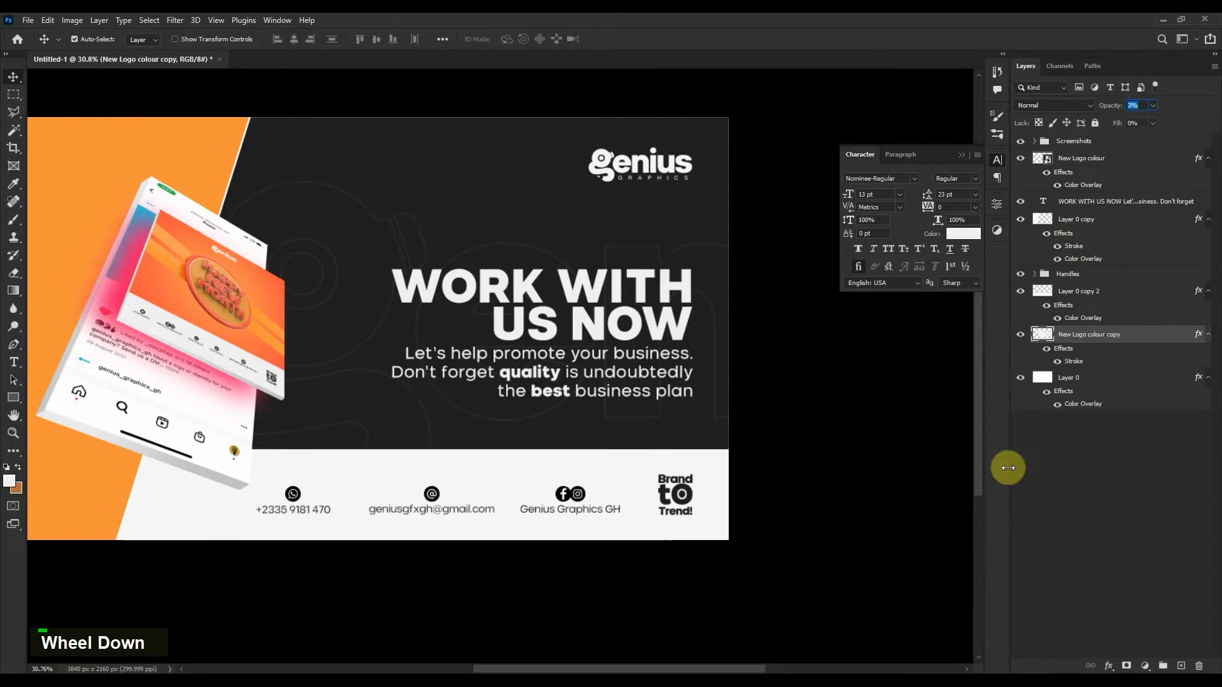
click(1012, 490)
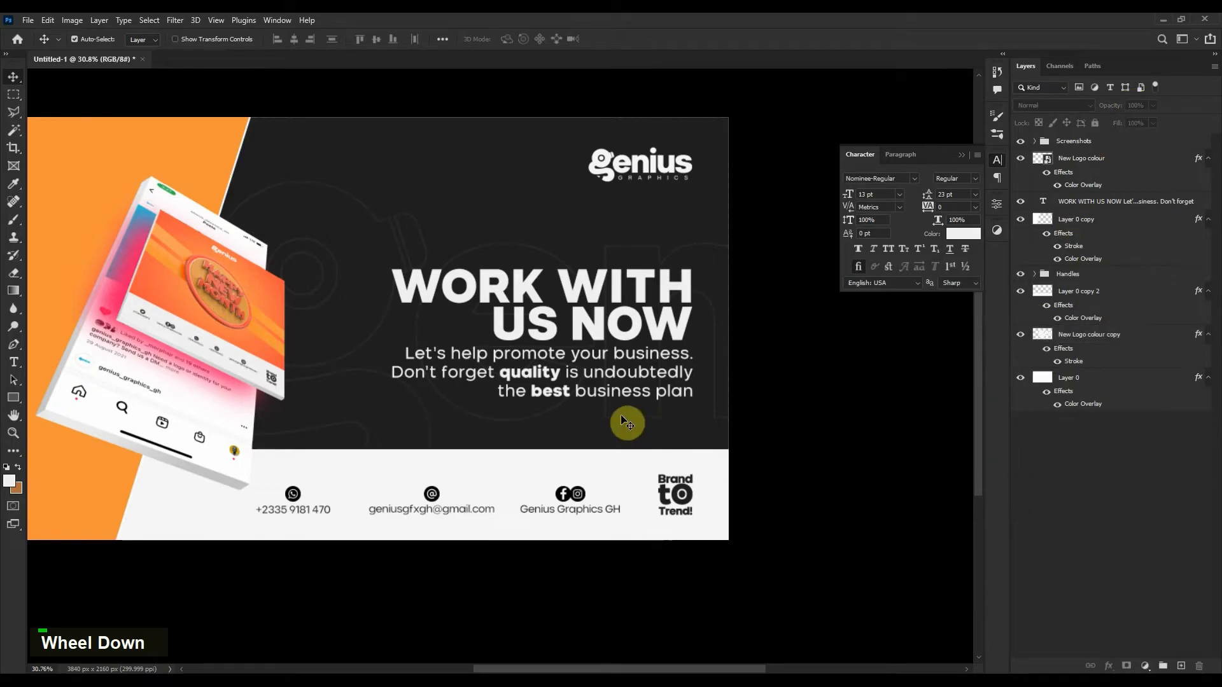
scroll(518, 422, down, 1)
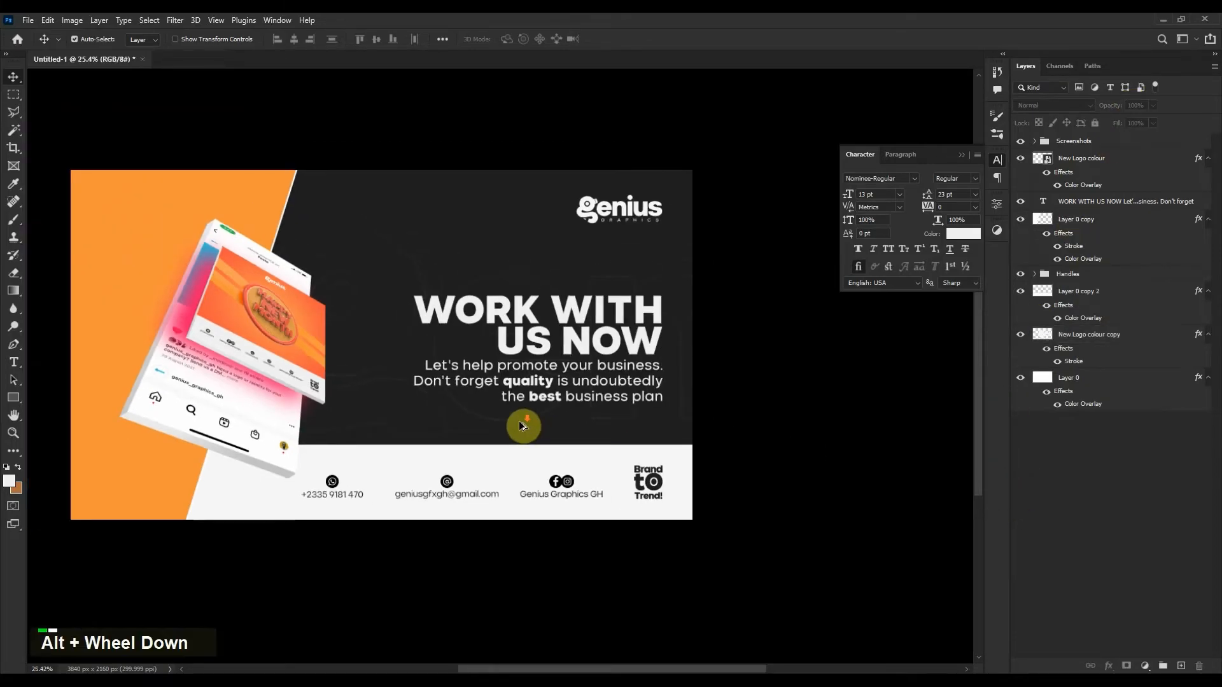
scroll(469, 387, down, 1)
drag(469, 386, 522, 410)
scroll(543, 407, up, 1)
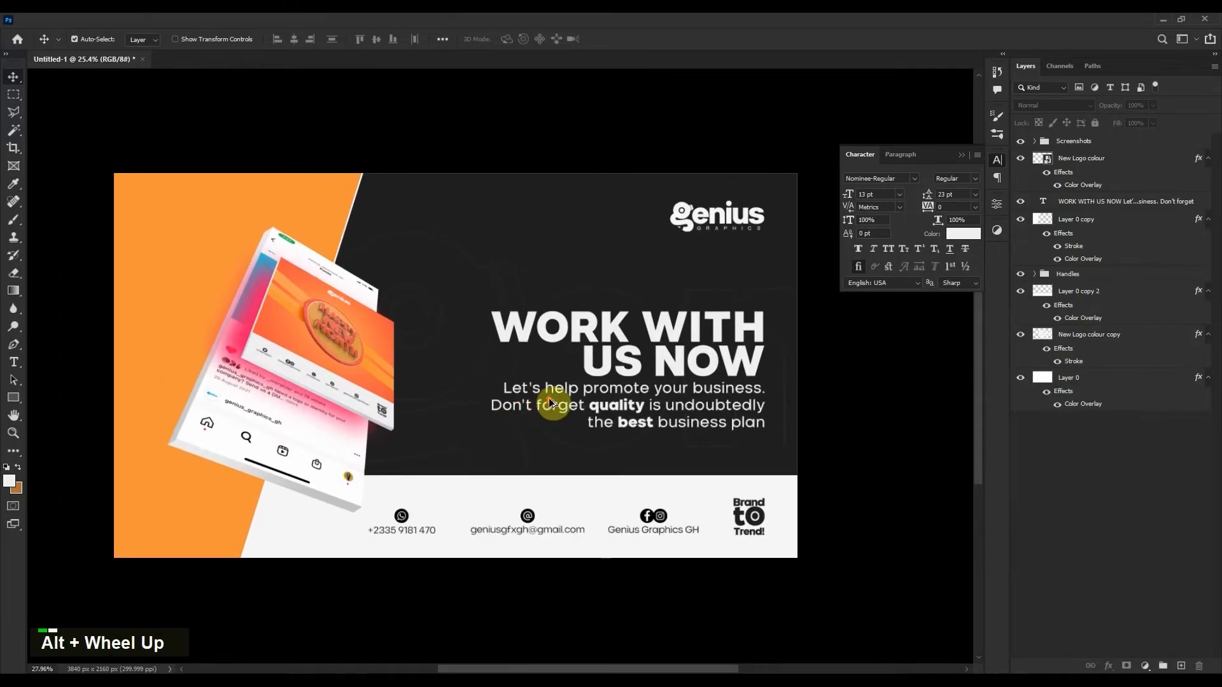
drag(723, 327, 722, 307)
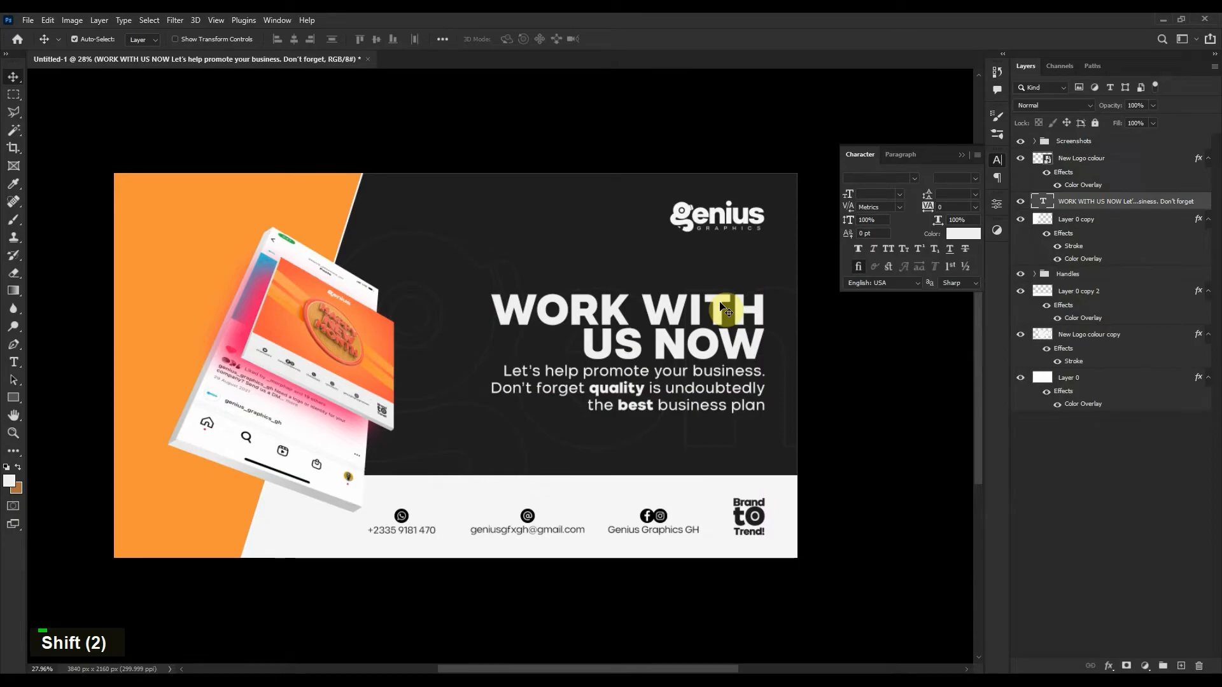
click(1108, 471)
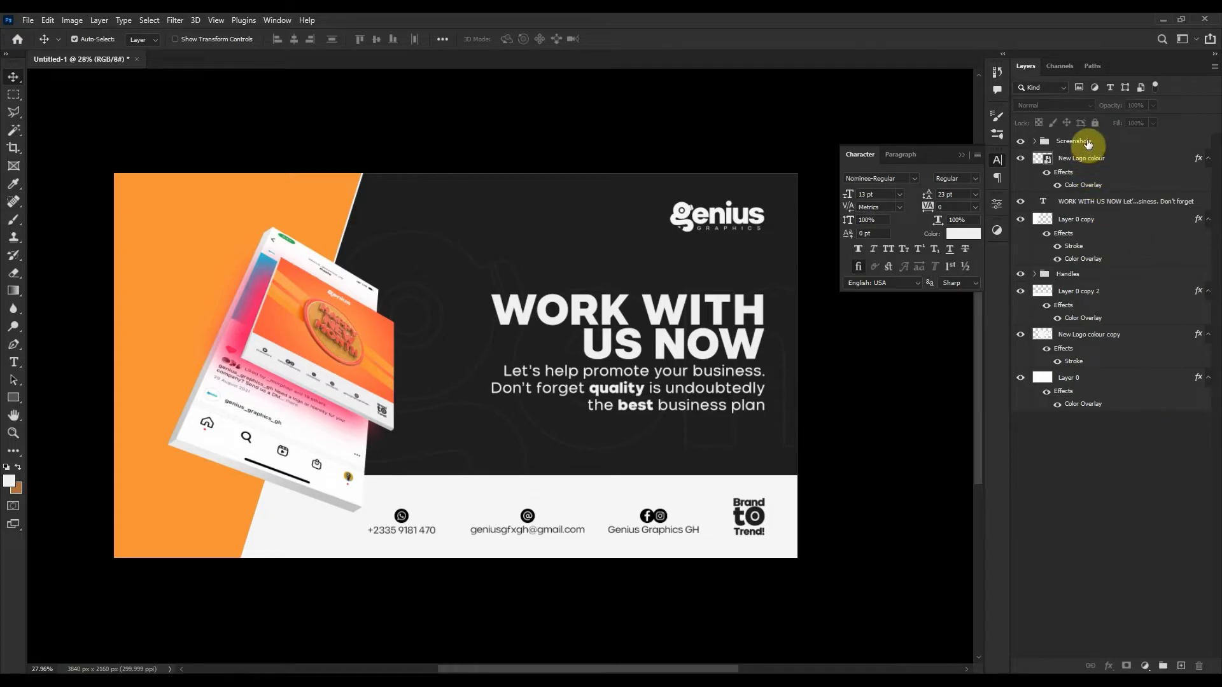
Duplicate the IMG_0845 phone screenshot layer inside the Screenshots group.
click(1034, 141)
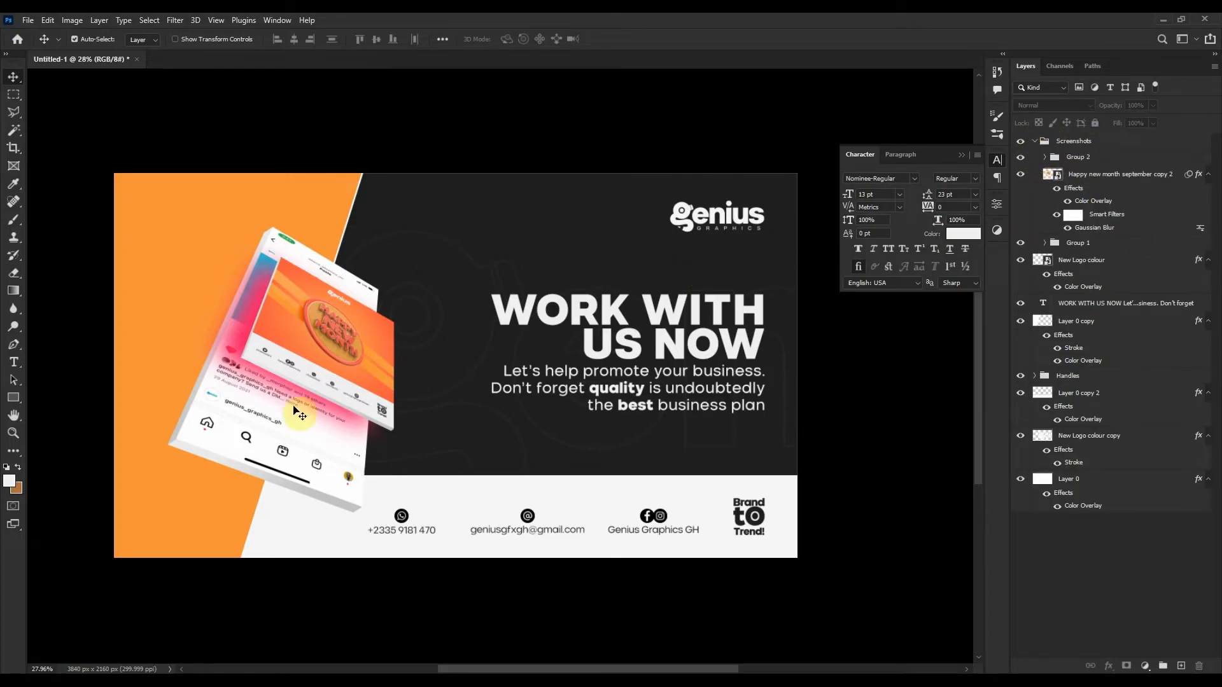
click(208, 452)
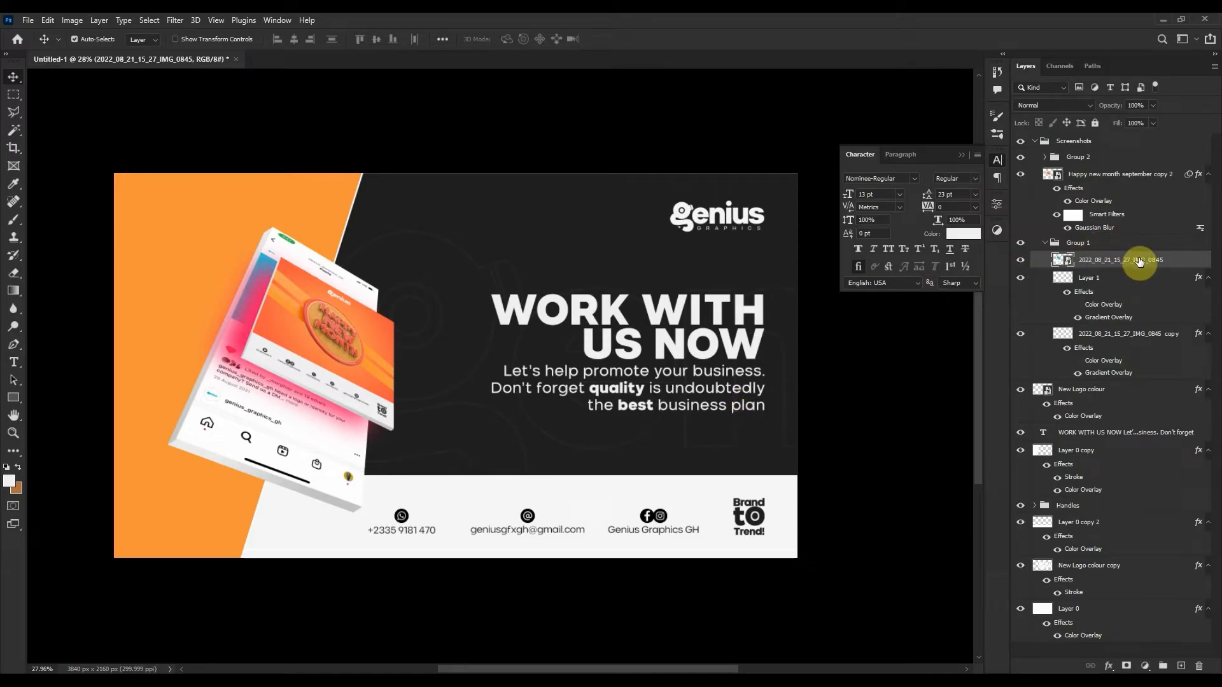
drag(1146, 263, 1147, 496)
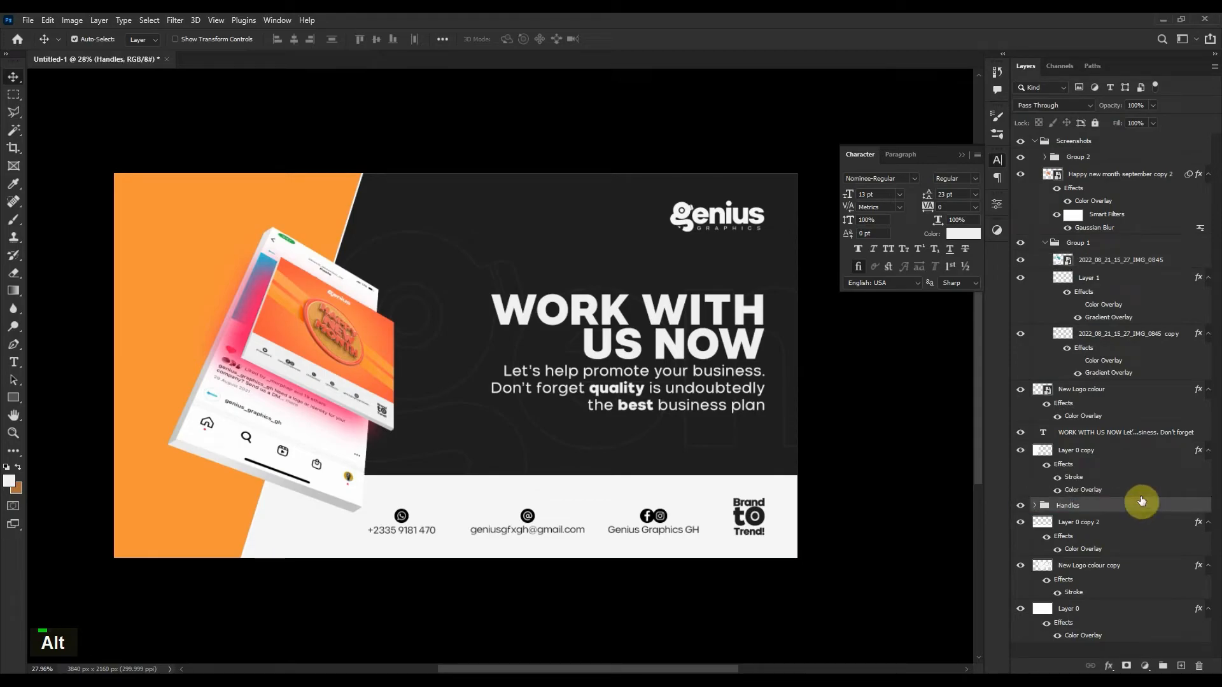
key(ctrl+z)
drag(1148, 261, 1137, 479)
drag(1130, 490, 1128, 495)
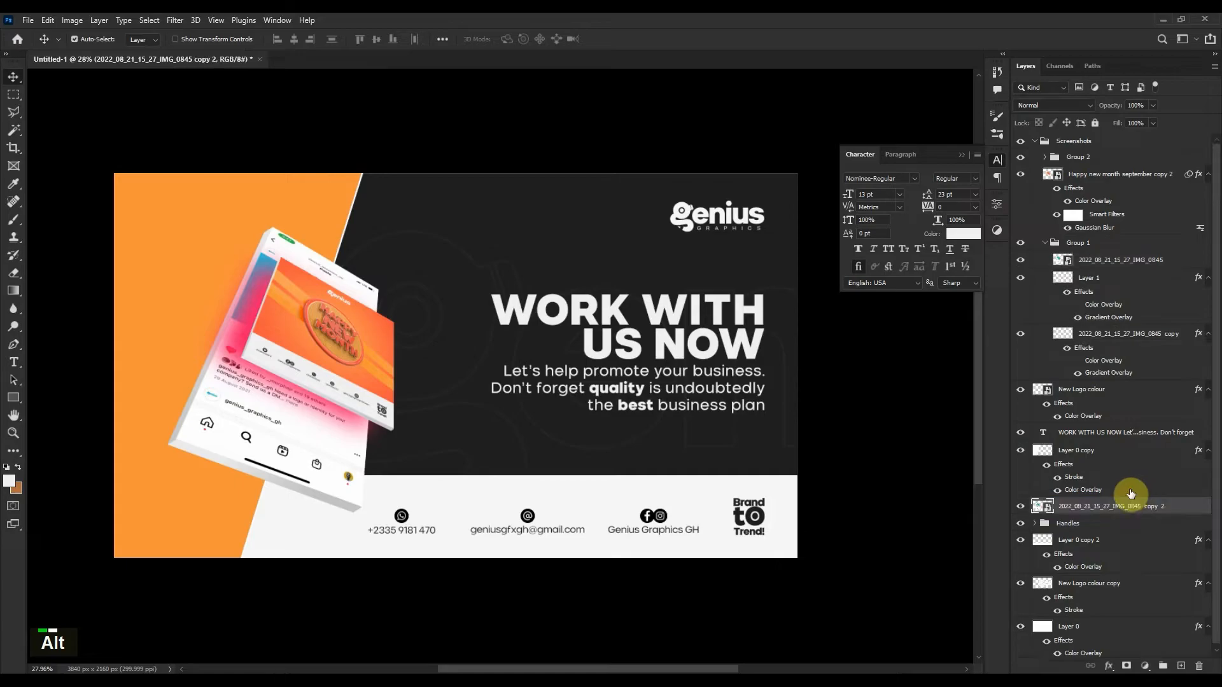
click(1035, 140)
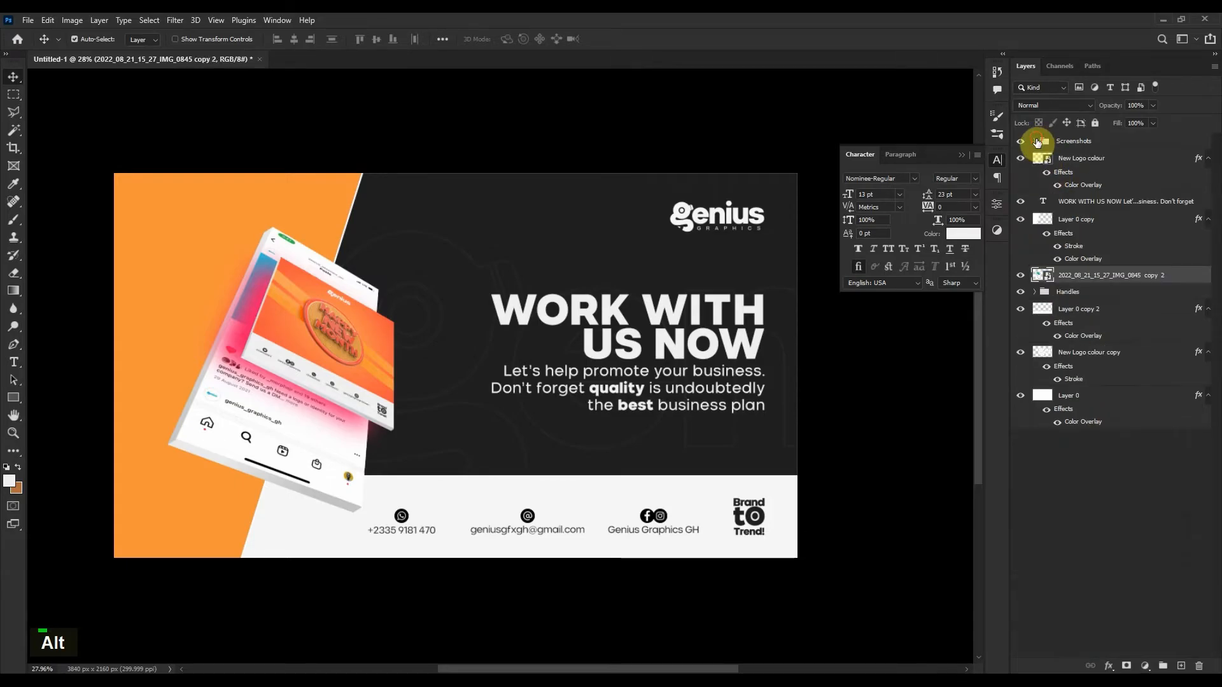
Move the screenshot copy above New Logo colour and shift it slightly down.
drag(1110, 275, 1103, 157)
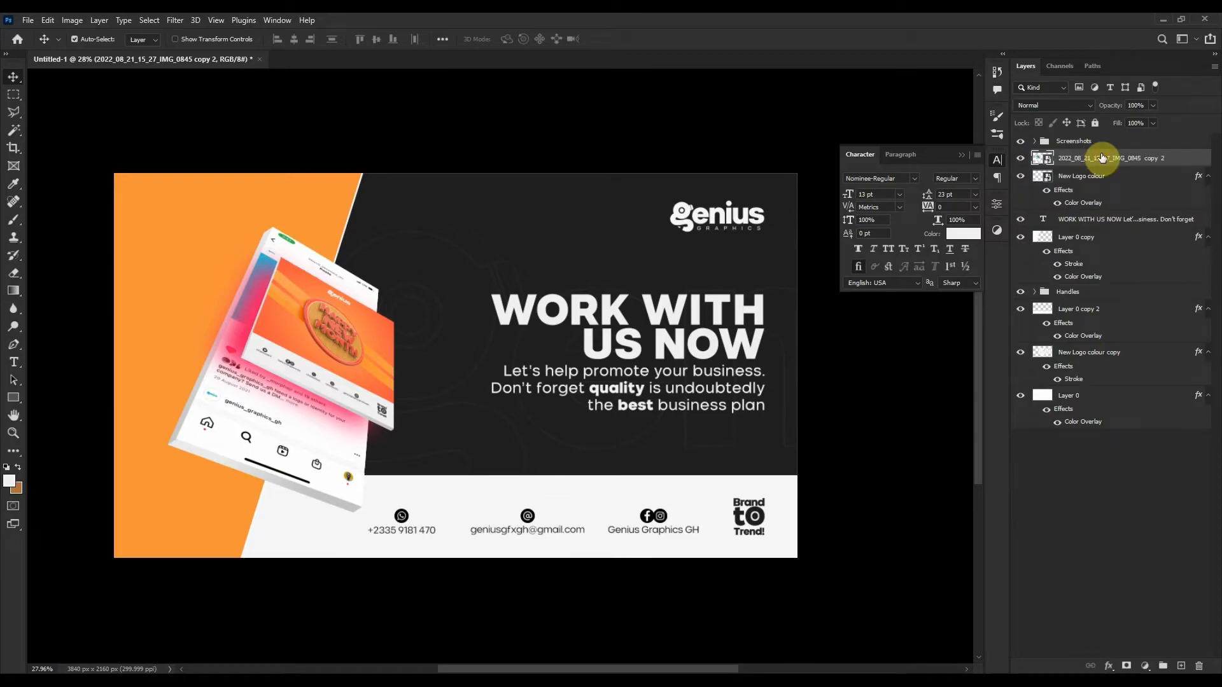
key(ctrl+t)
drag(341, 343, 318, 387)
Commit the phone copy's position and give it a Color Overlay sampled from the banner orange.
double_click(316, 387)
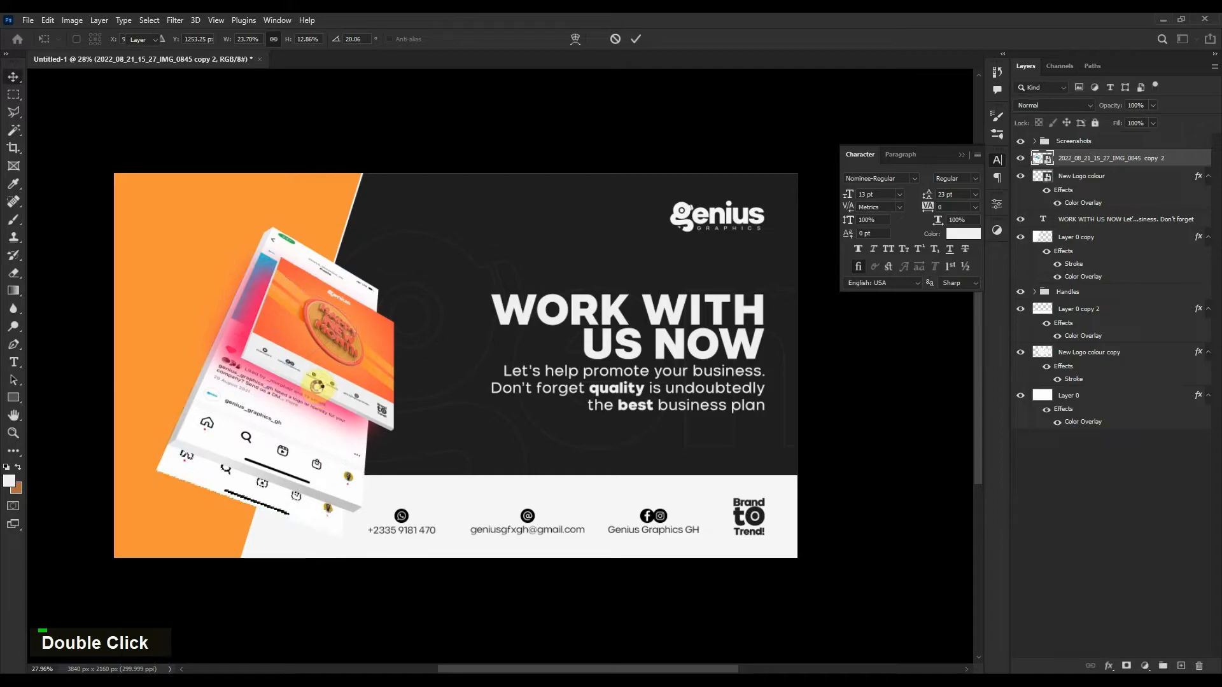
double_click(1192, 157)
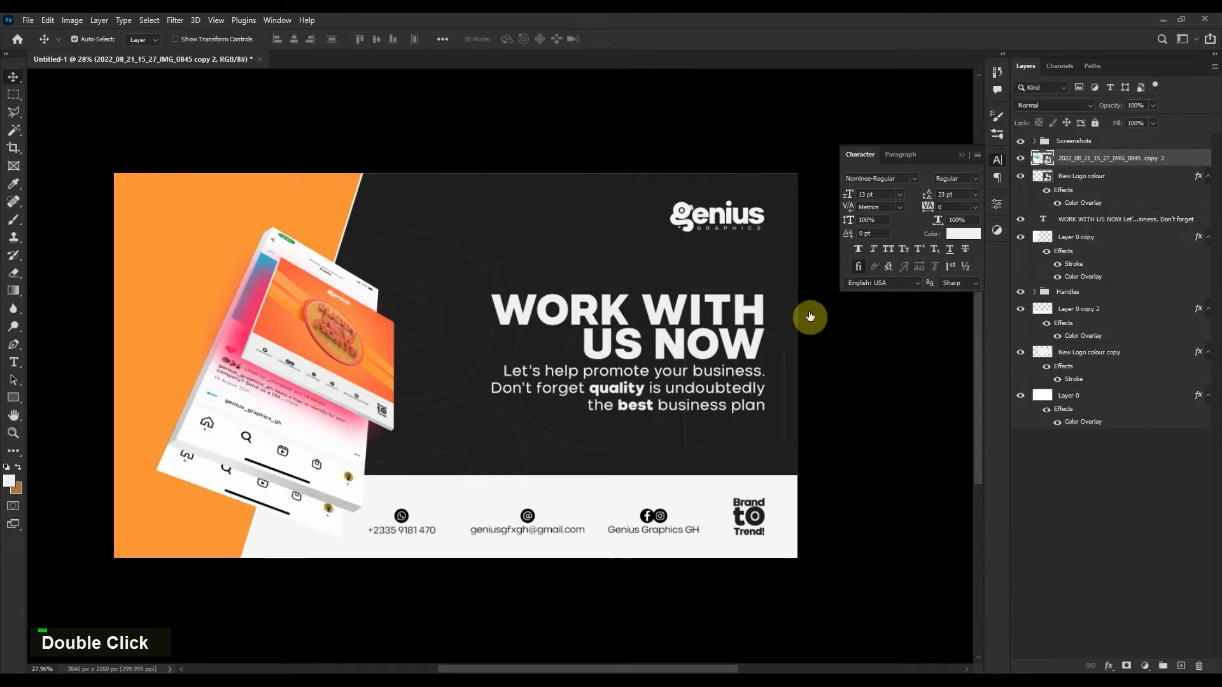
click(702, 452)
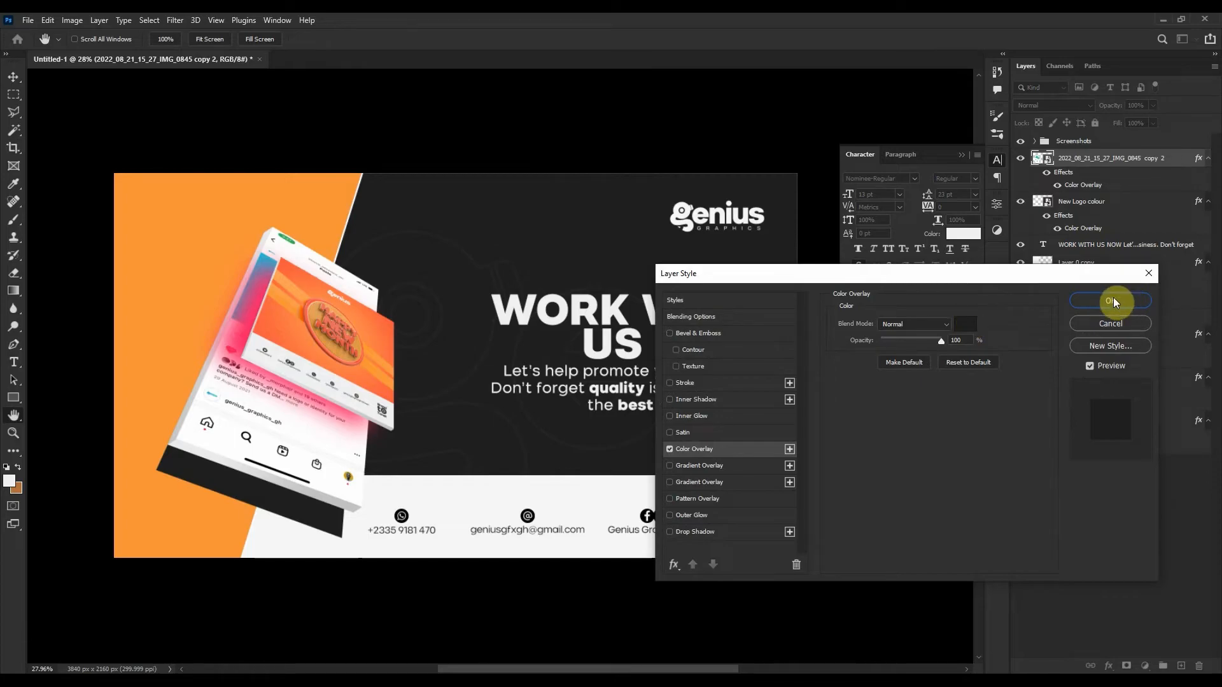
click(965, 323)
click(207, 495)
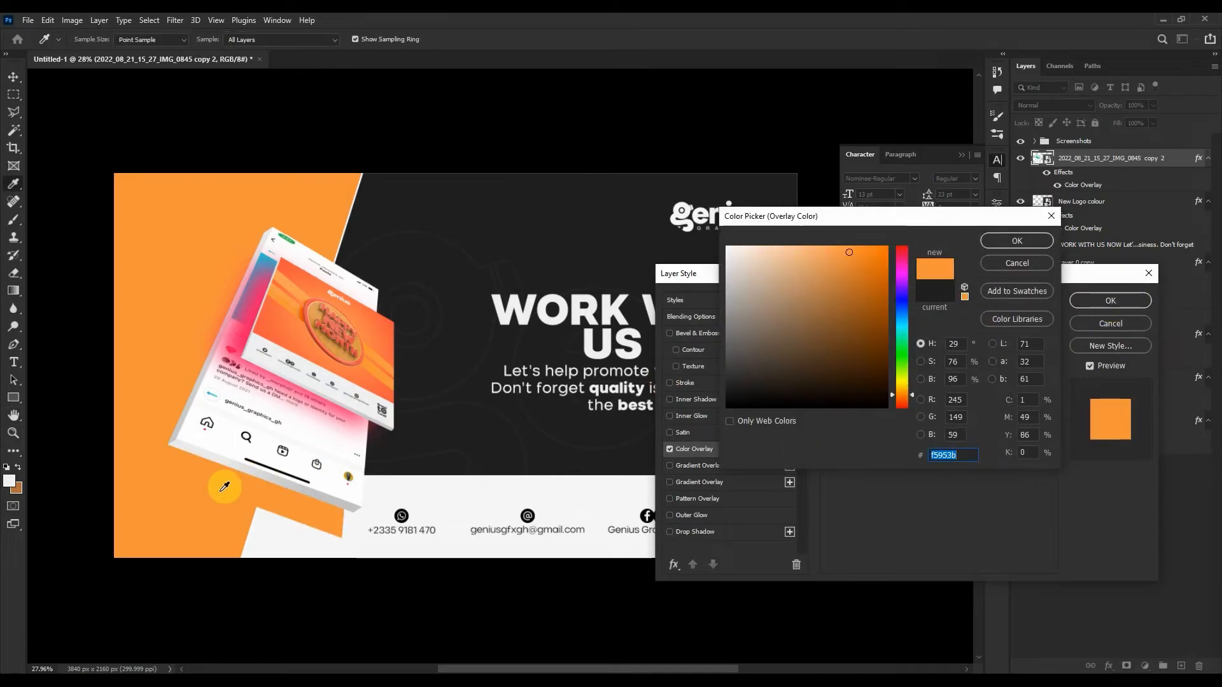
Shift the overlay colour to a bright pink-red and apply the layer style.
click(956, 378)
scroll(961, 375, down, 5)
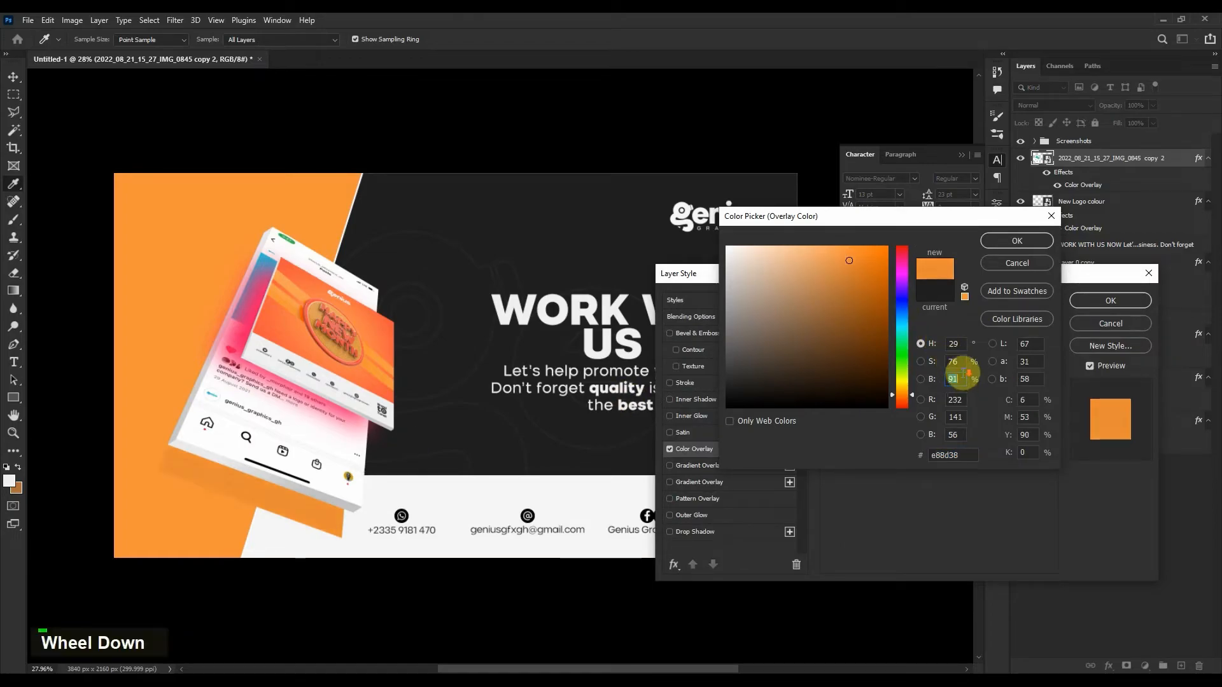
shift+scroll(962, 375, down, 5)
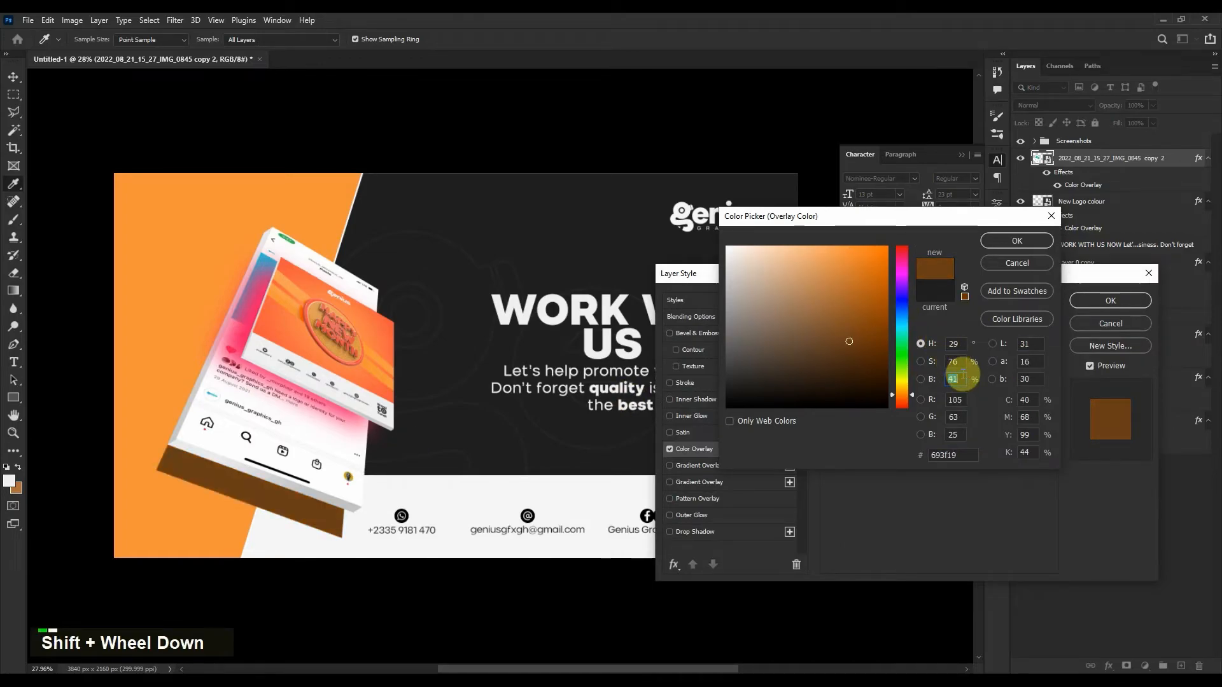
shift+scroll(961, 375, up, 1)
scroll(961, 376, down, 1)
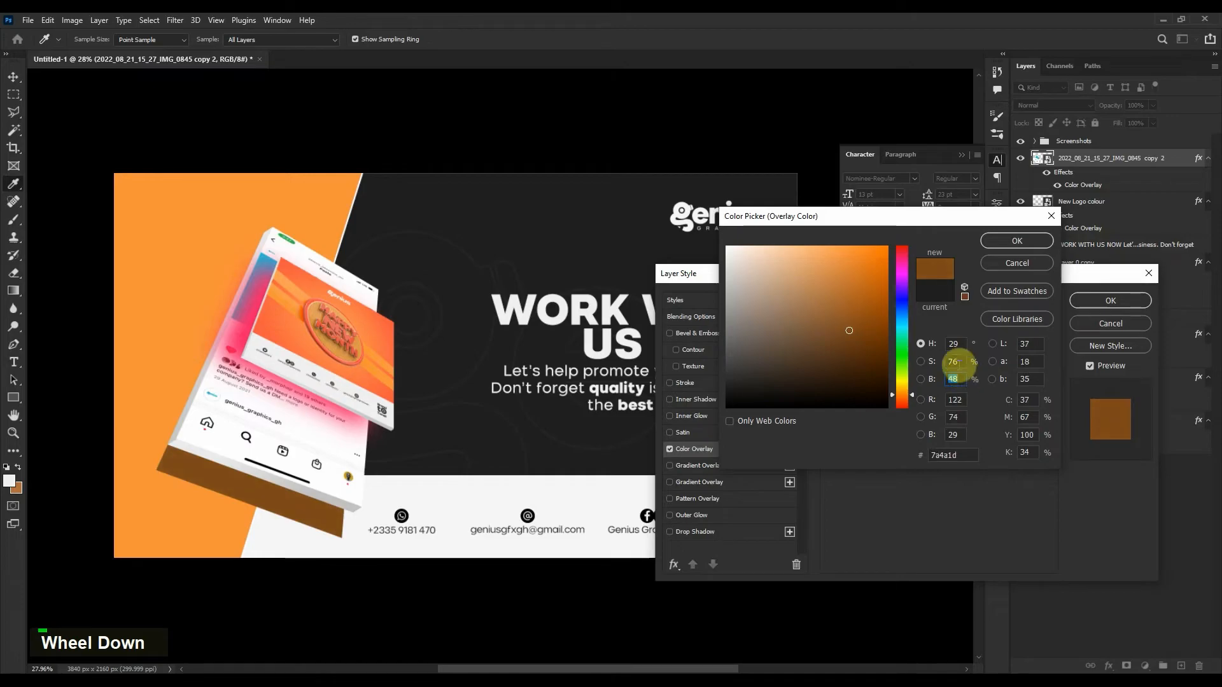
click(901, 262)
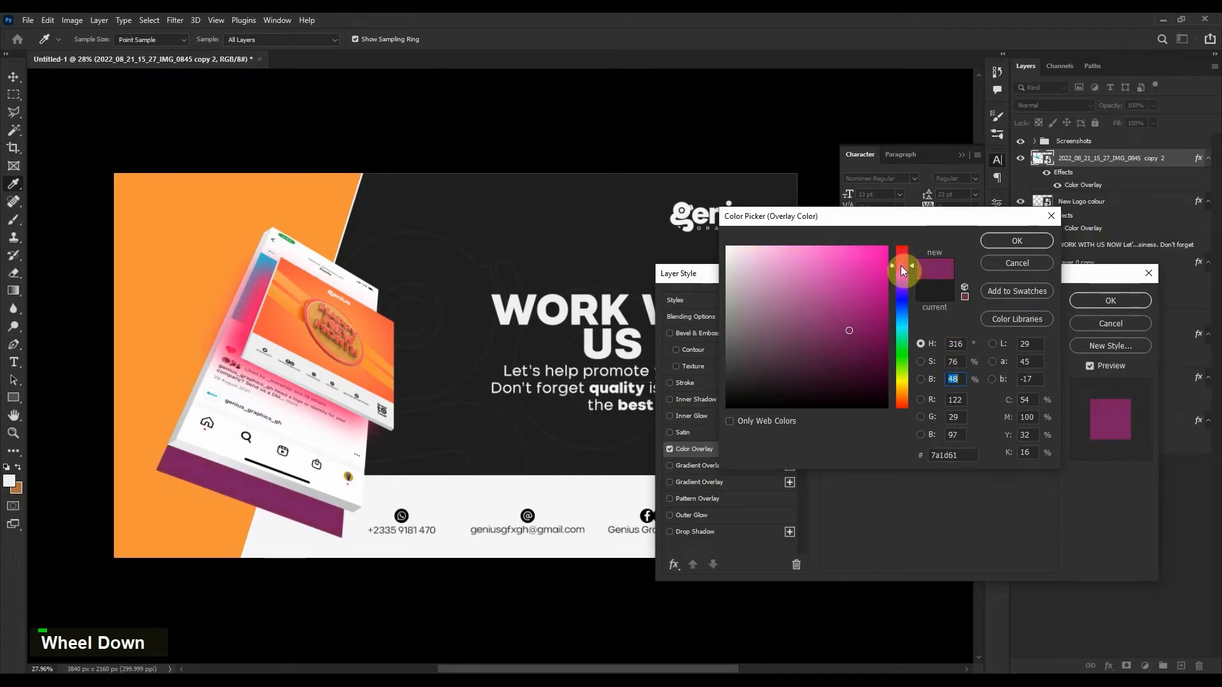
drag(901, 269, 901, 257)
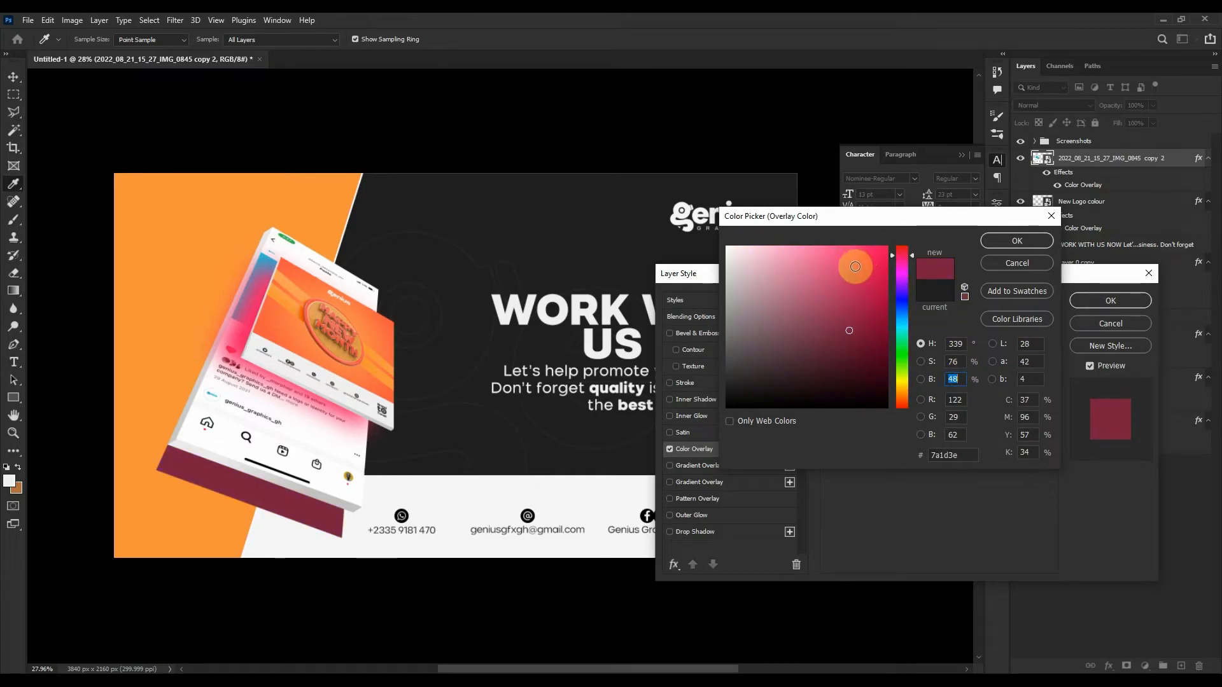
click(855, 266)
click(985, 242)
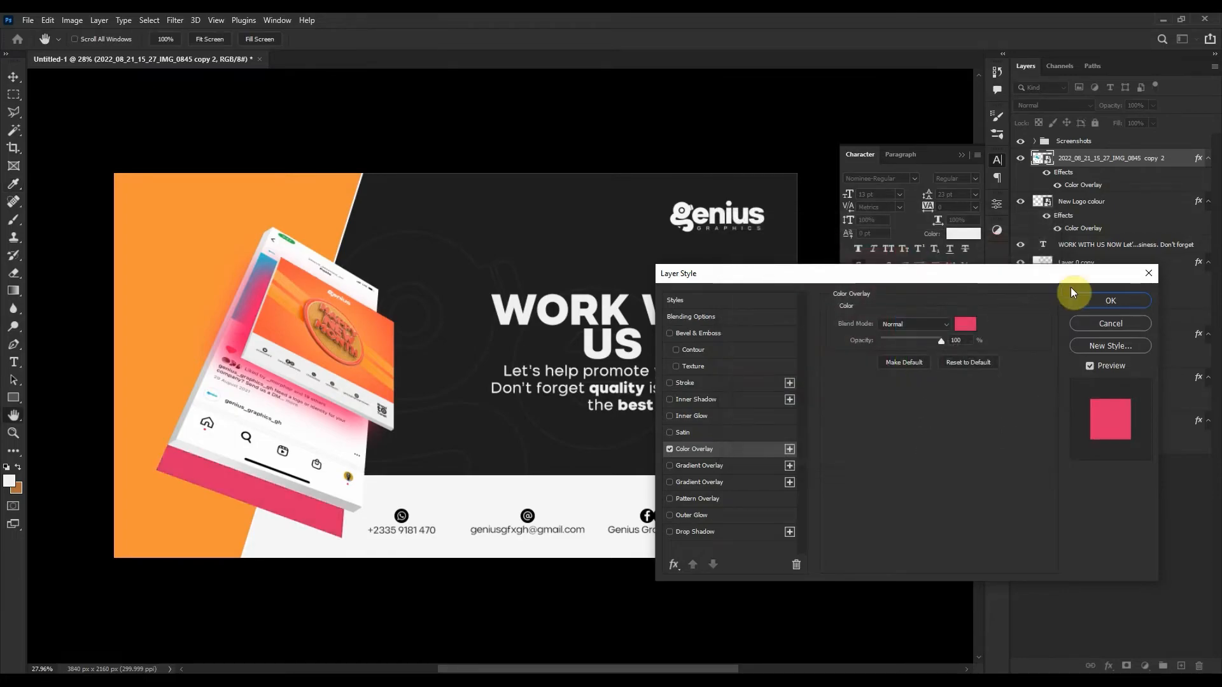
click(1080, 297)
click(180, 21)
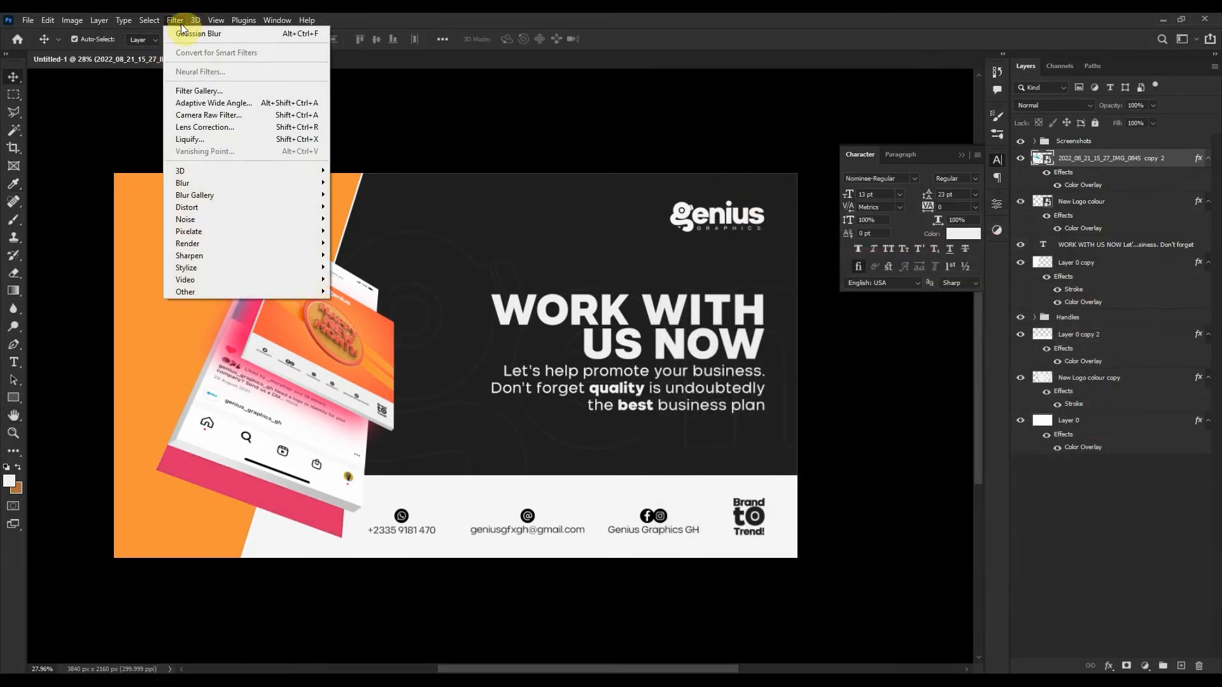
Apply a Gaussian Blur to the pink phone copy.
mouse_move(237, 183)
click(364, 231)
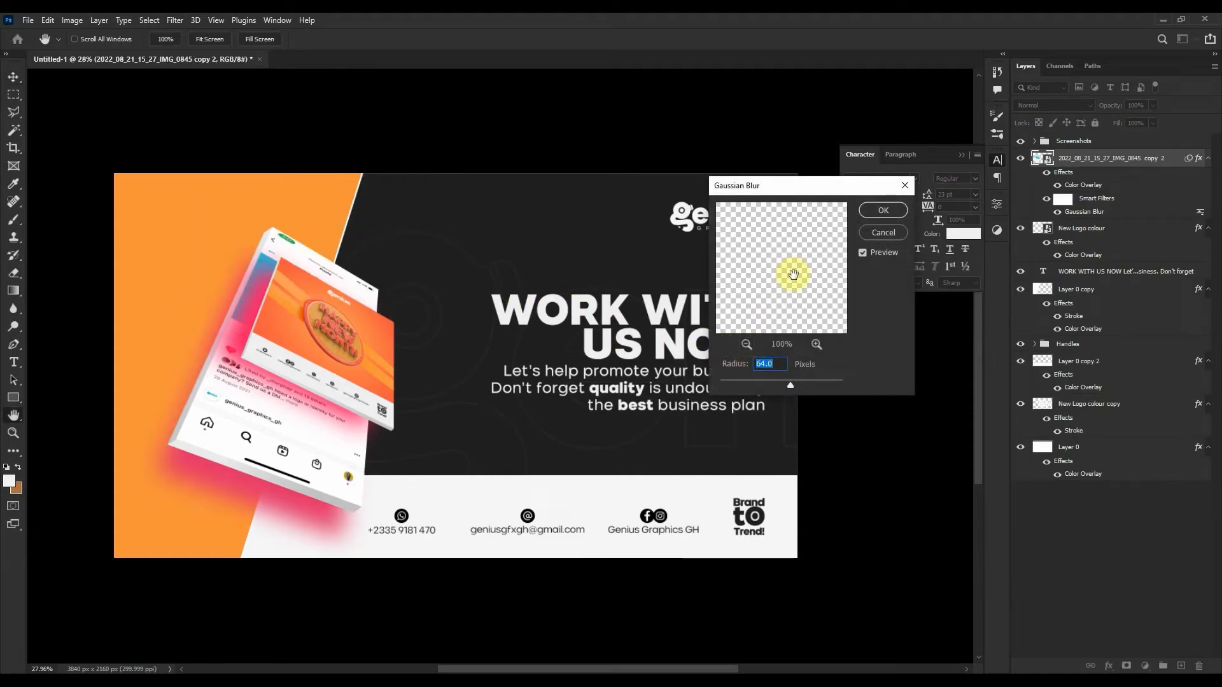
click(882, 211)
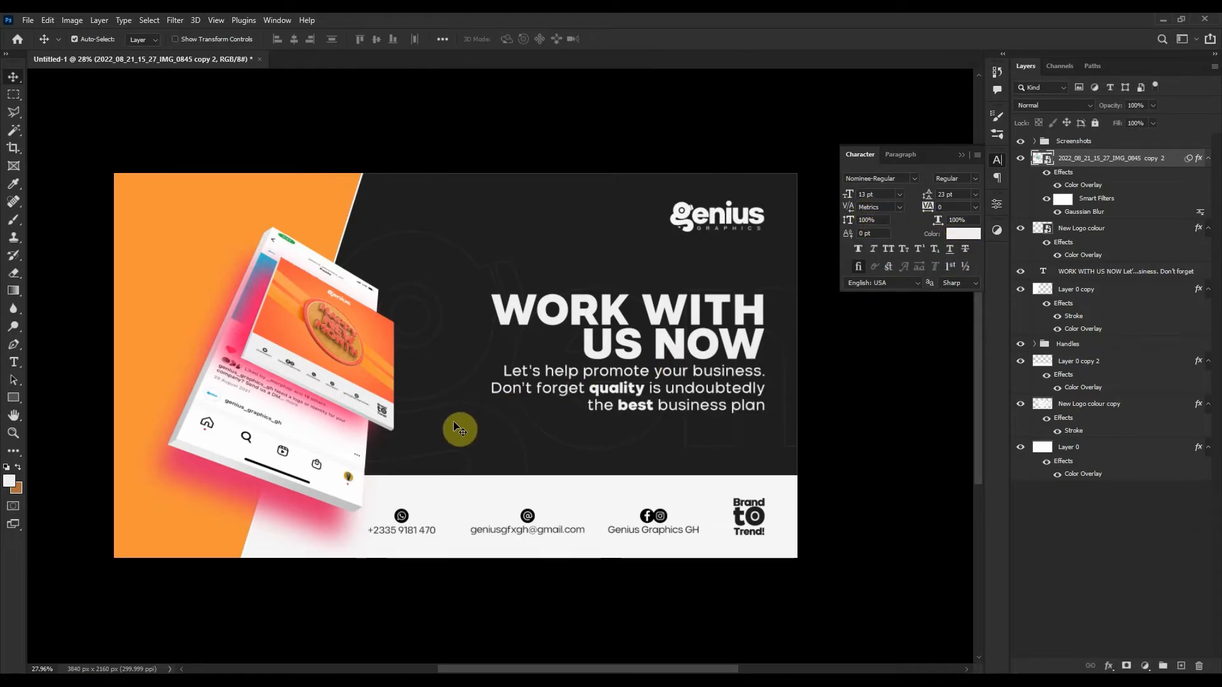
Add a second, stronger Gaussian Blur of about 115.8 px radius.
click(216, 20)
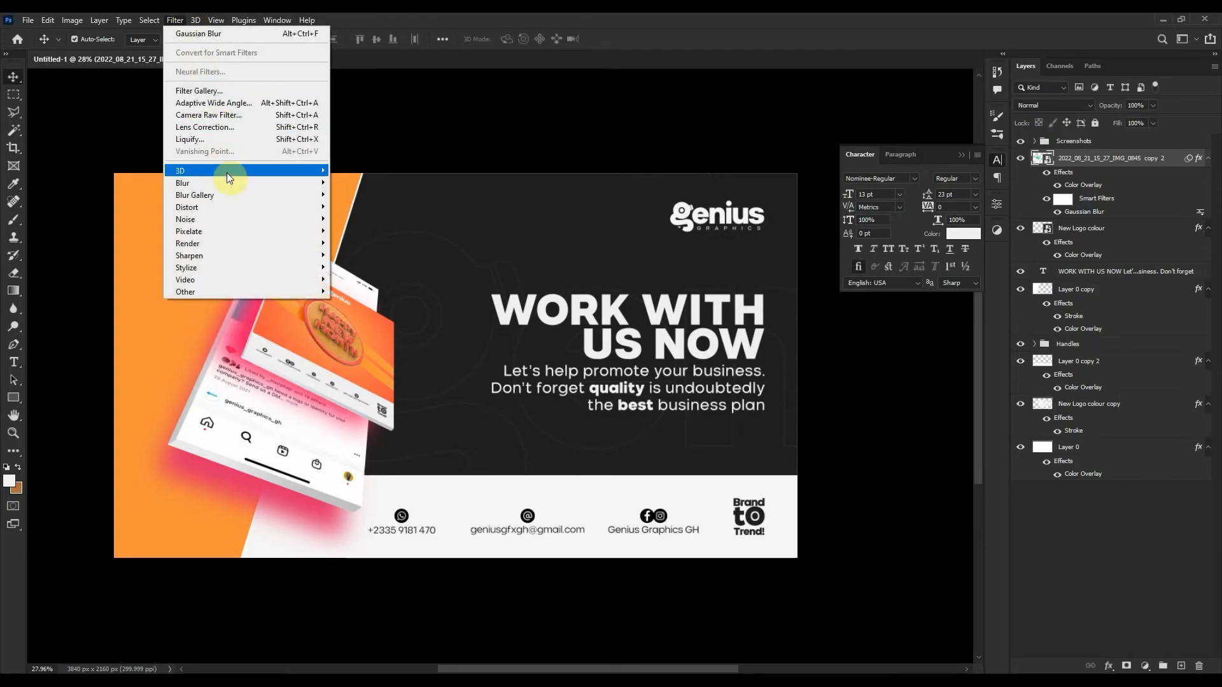
mouse_move(236, 183)
click(395, 232)
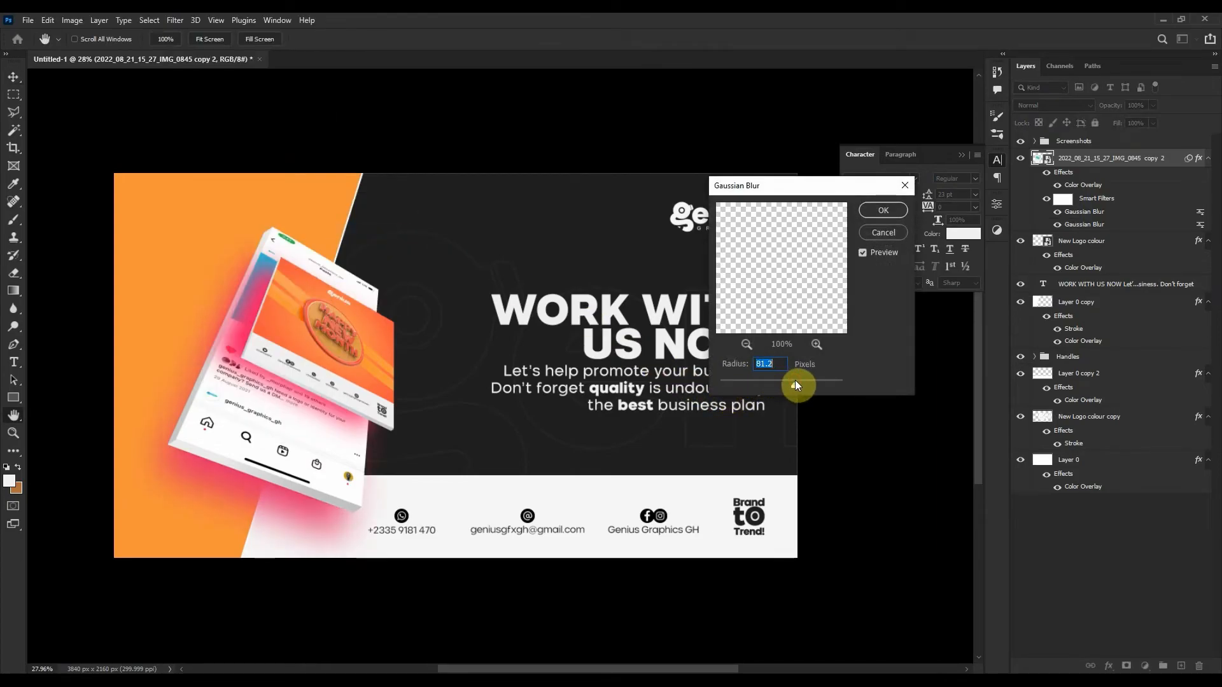
drag(799, 380, 803, 379)
click(875, 210)
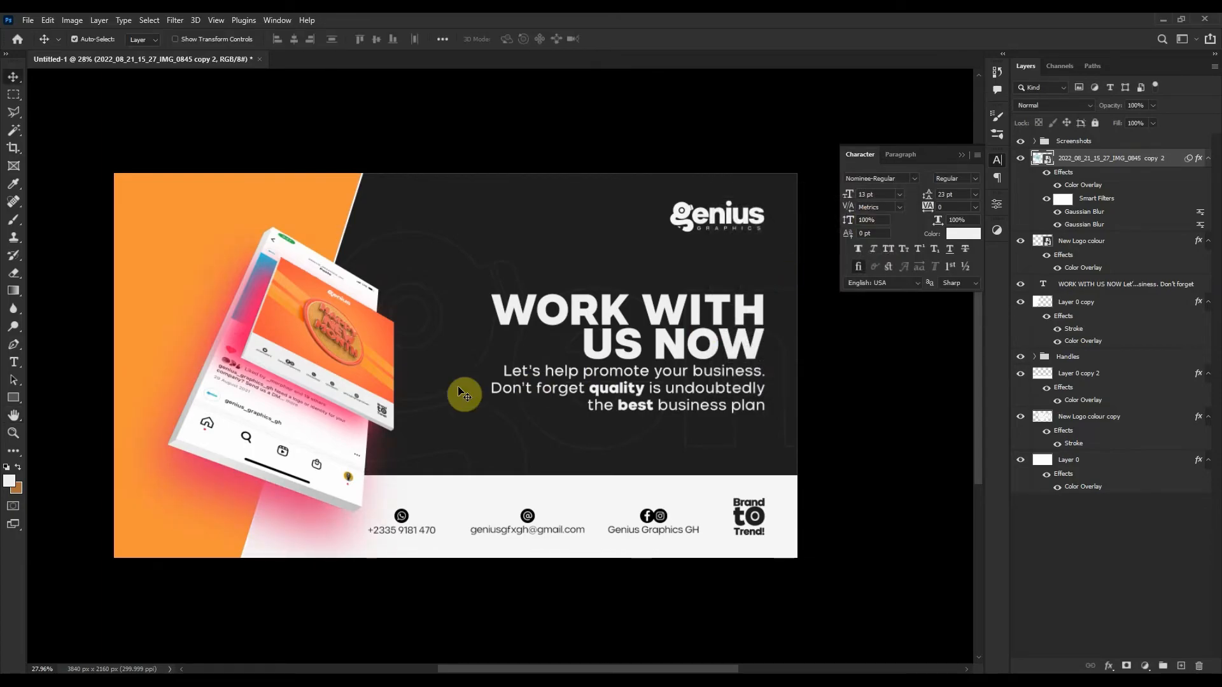
key(ctrl+t)
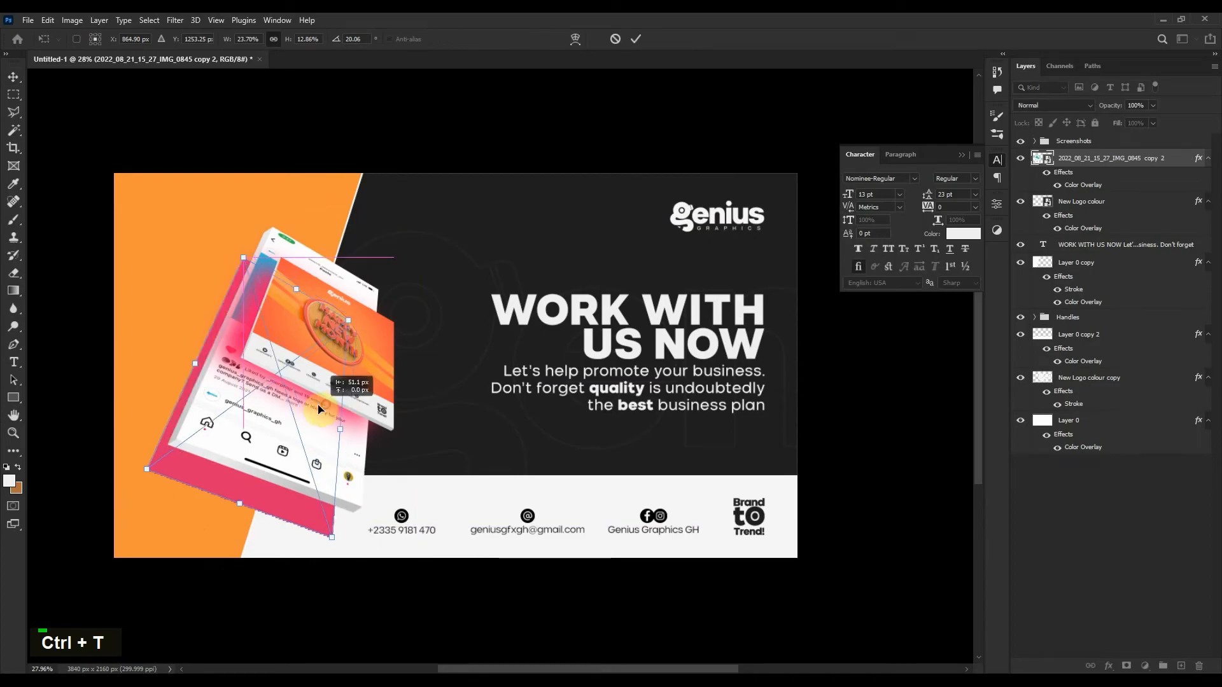
Commit the pink glow shifted slightly right, directly beneath the phone mockup.
double_click(317, 406)
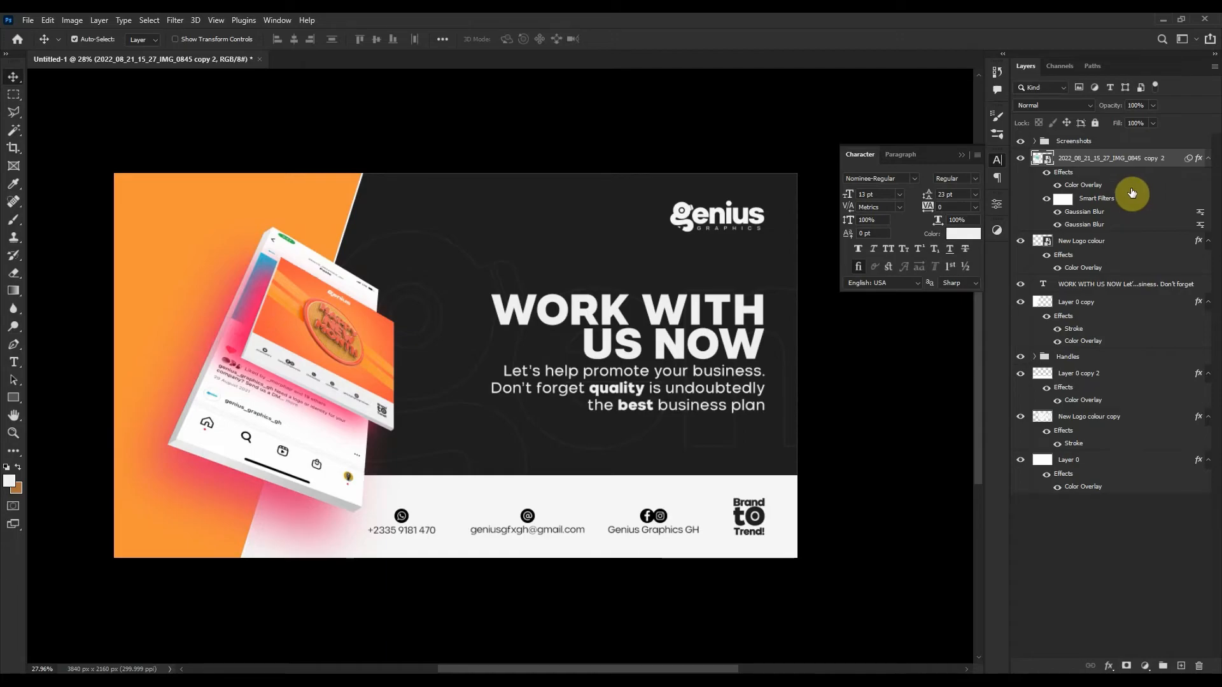
On Layer 0, switch off the Color Overlay style and enable a Gradient Overlay.
click(629, 236)
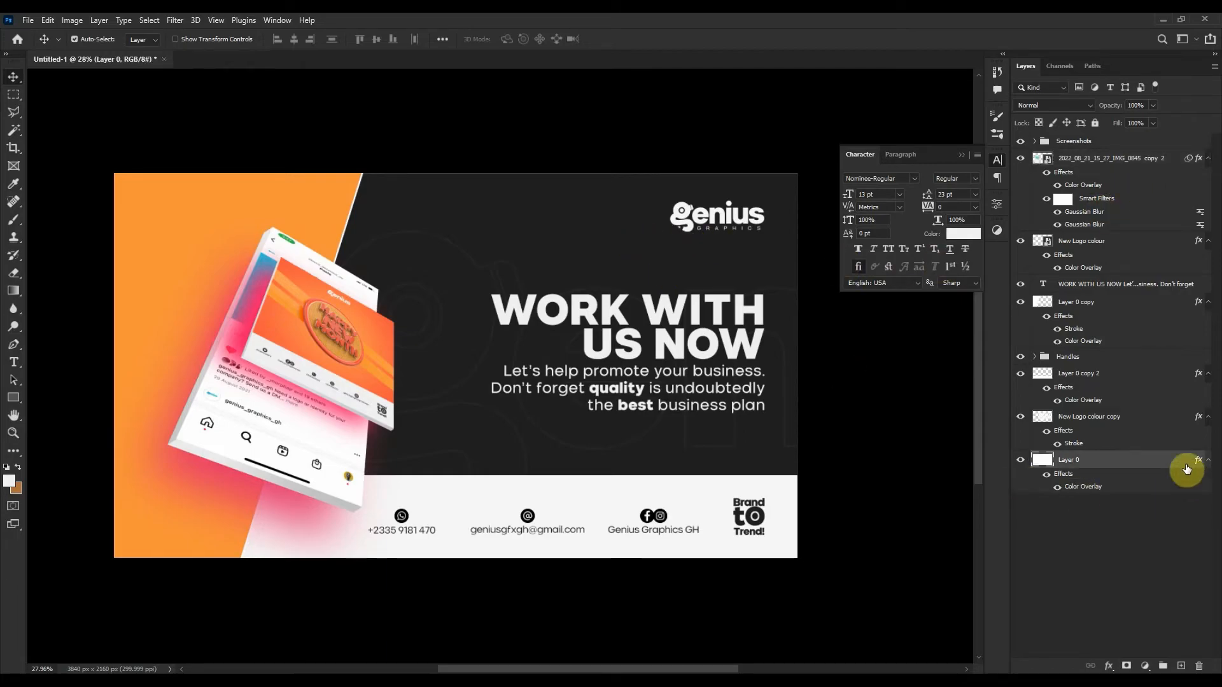
double_click(1144, 464)
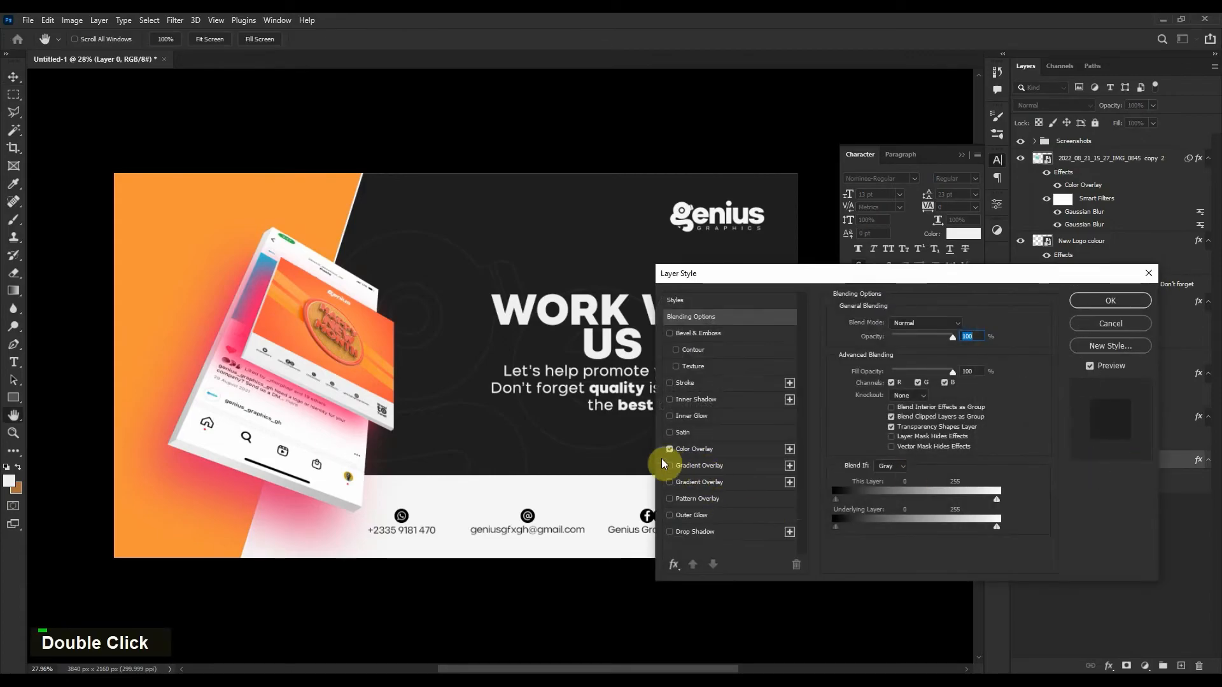
click(670, 449)
click(680, 465)
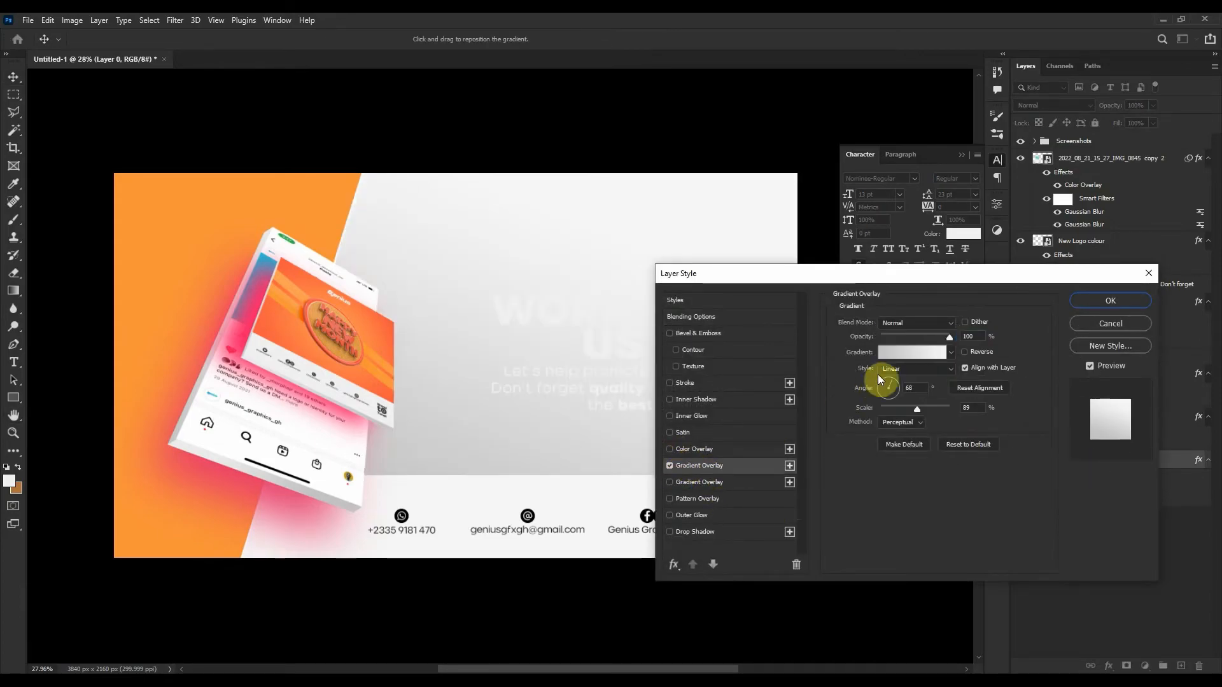
Set the gradient stops to oranges sampled from the banner, fd5741 and fd6243.
click(903, 353)
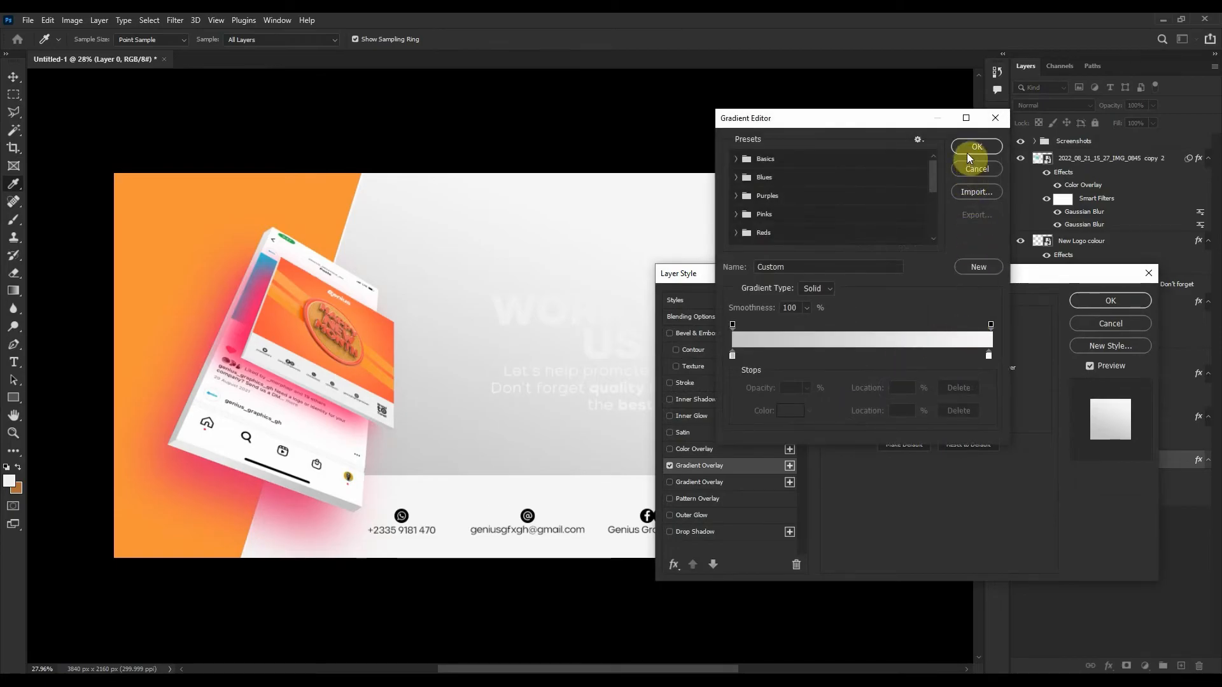
click(733, 355)
click(788, 415)
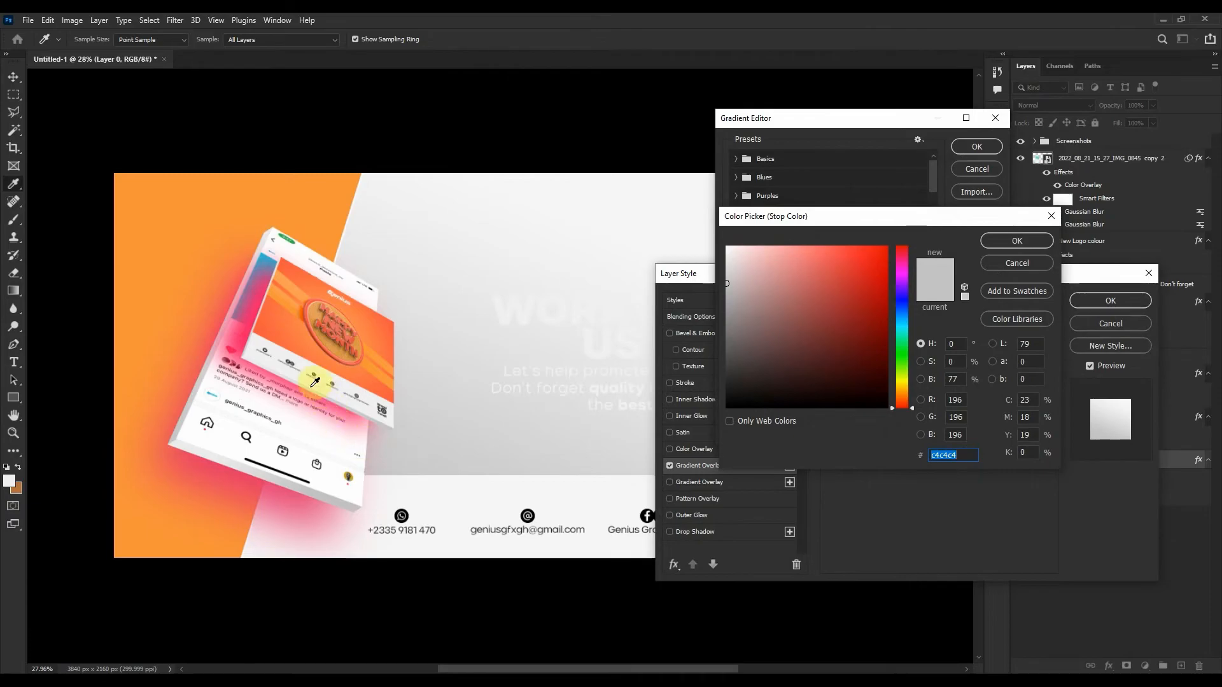
click(262, 329)
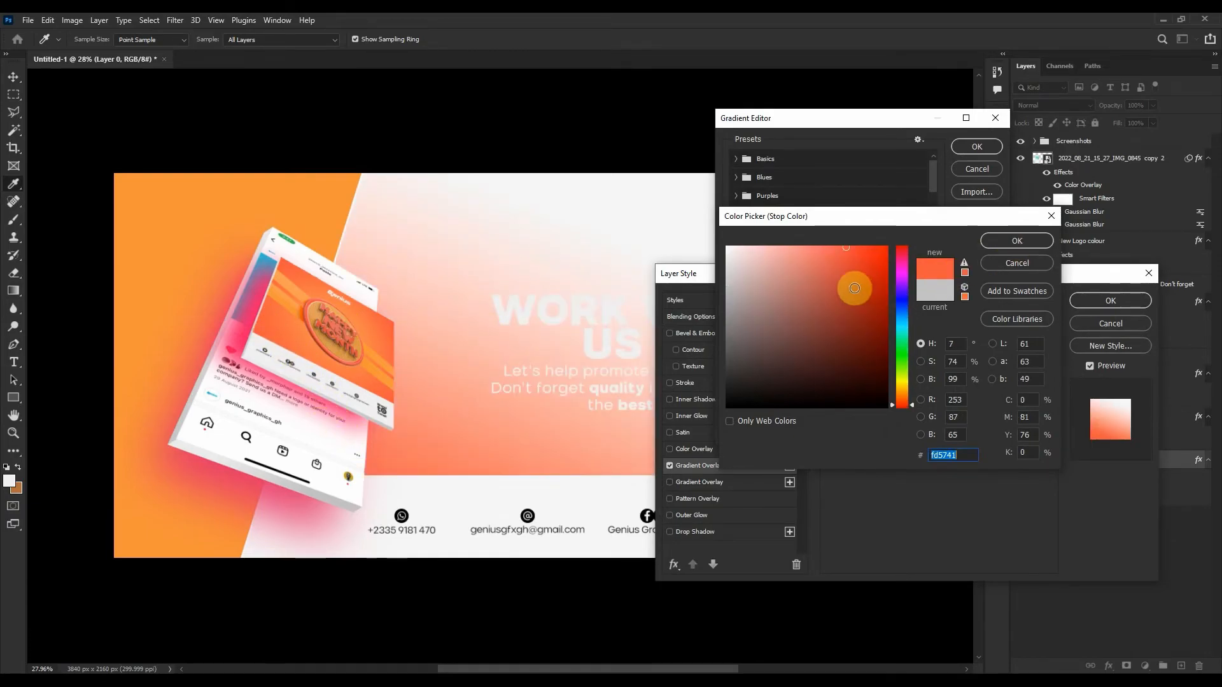
click(1014, 243)
click(988, 354)
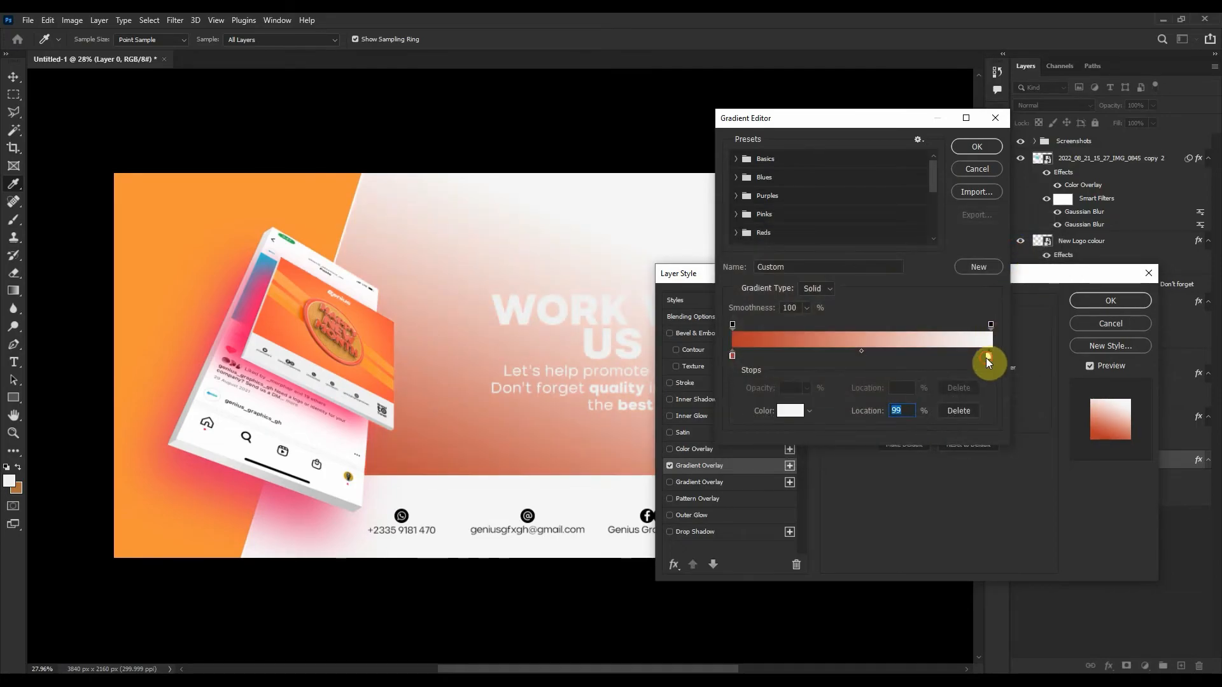
click(785, 410)
click(388, 321)
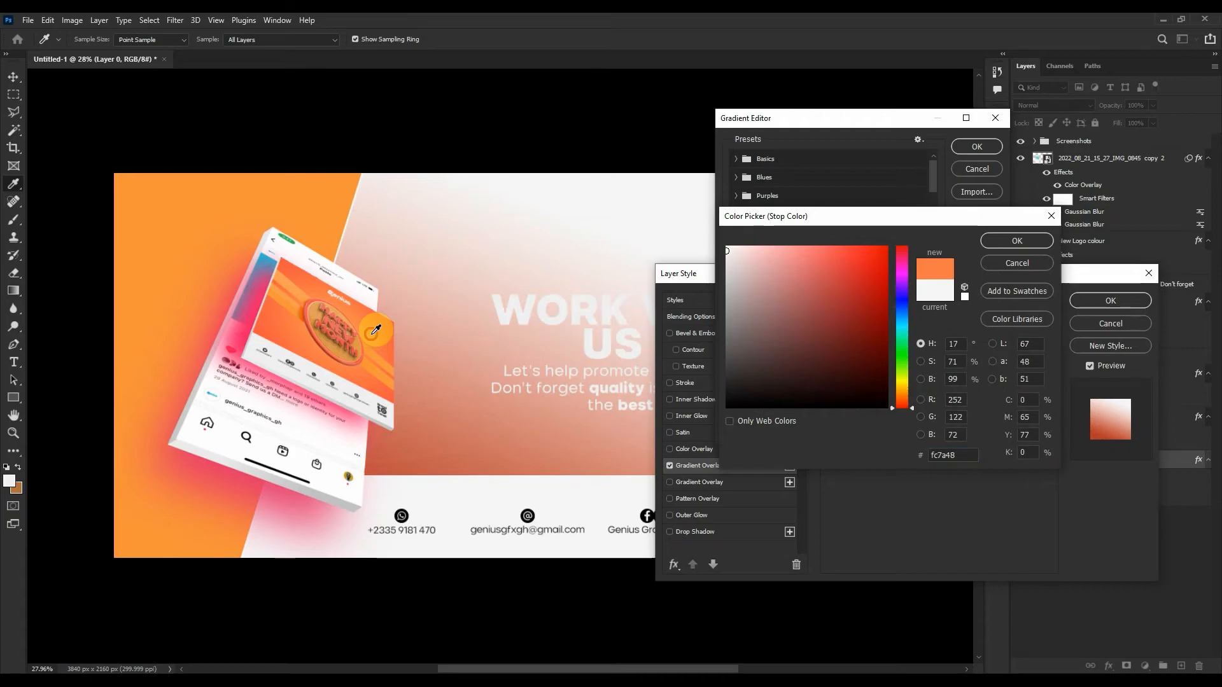
drag(387, 322, 392, 317)
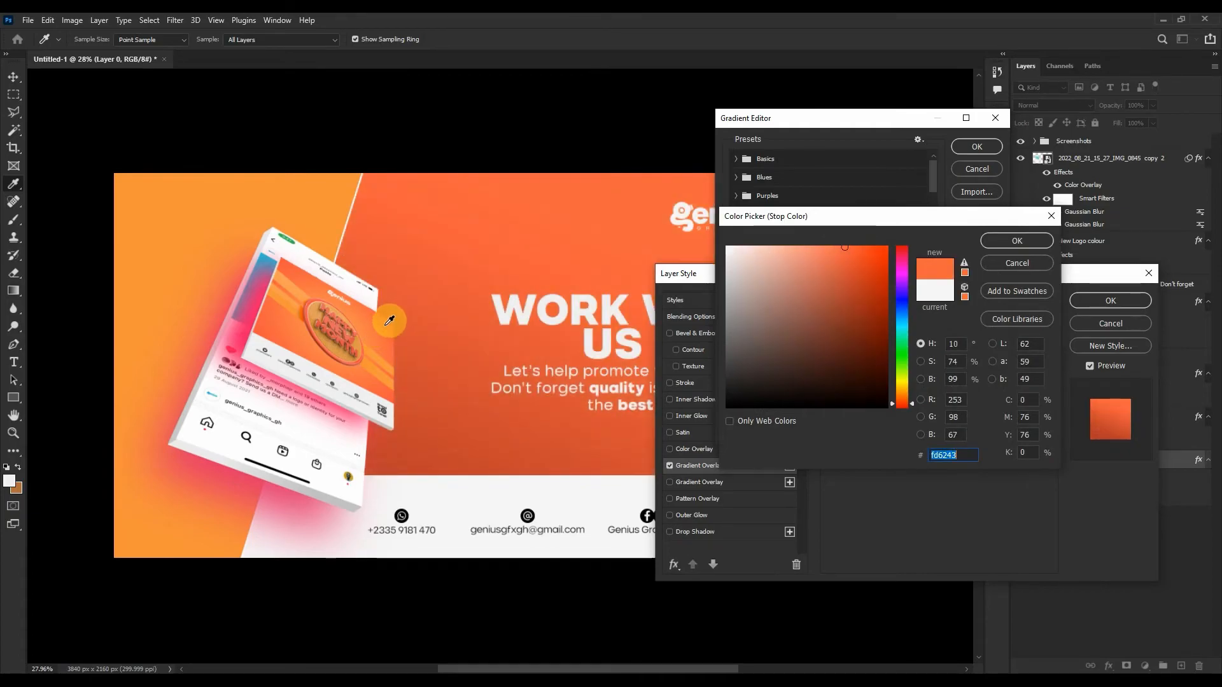
click(1037, 244)
click(978, 147)
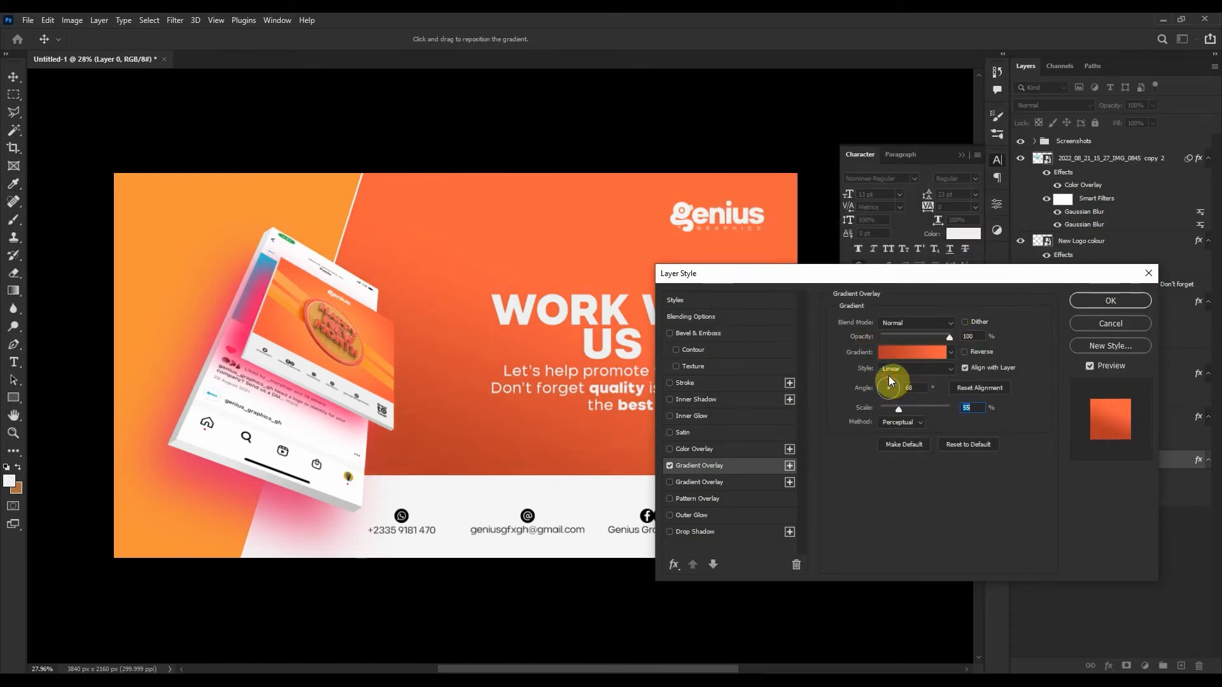
Set the gradient angle to 90° and scale to 53%, then apply it.
mouse_move(889, 385)
mouse_down()
mouse_move(881, 409)
mouse_move(902, 405)
mouse_up()
scroll(919, 384, down, 1)
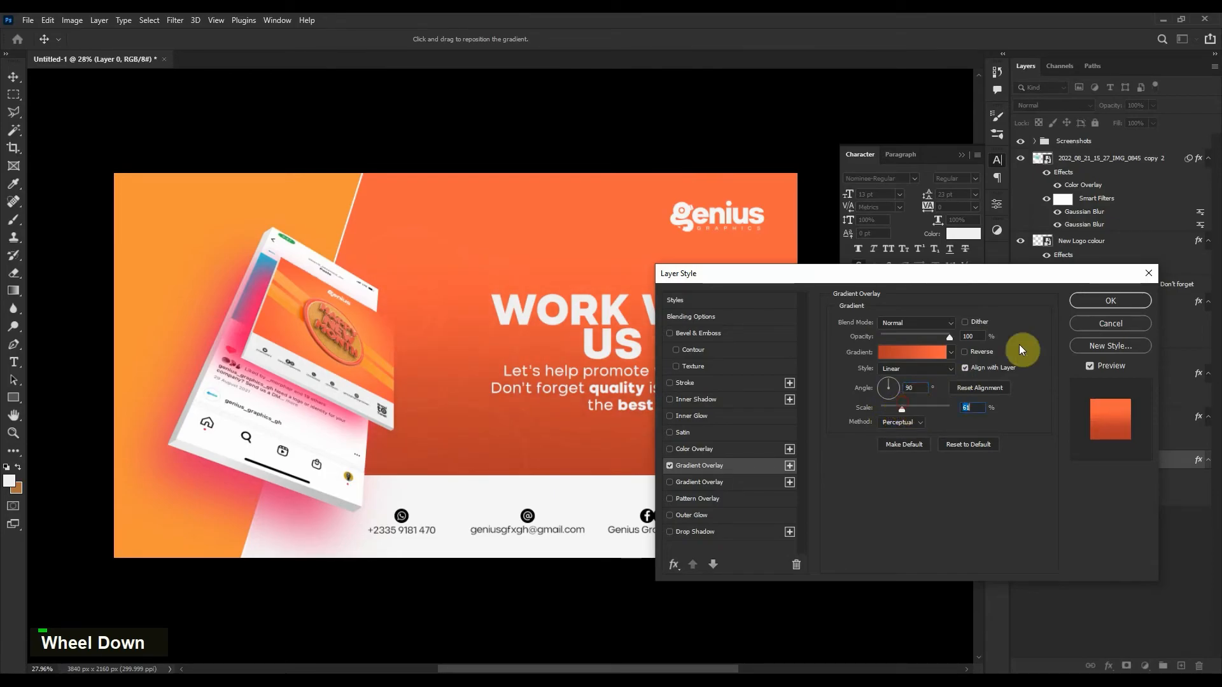
click(1077, 308)
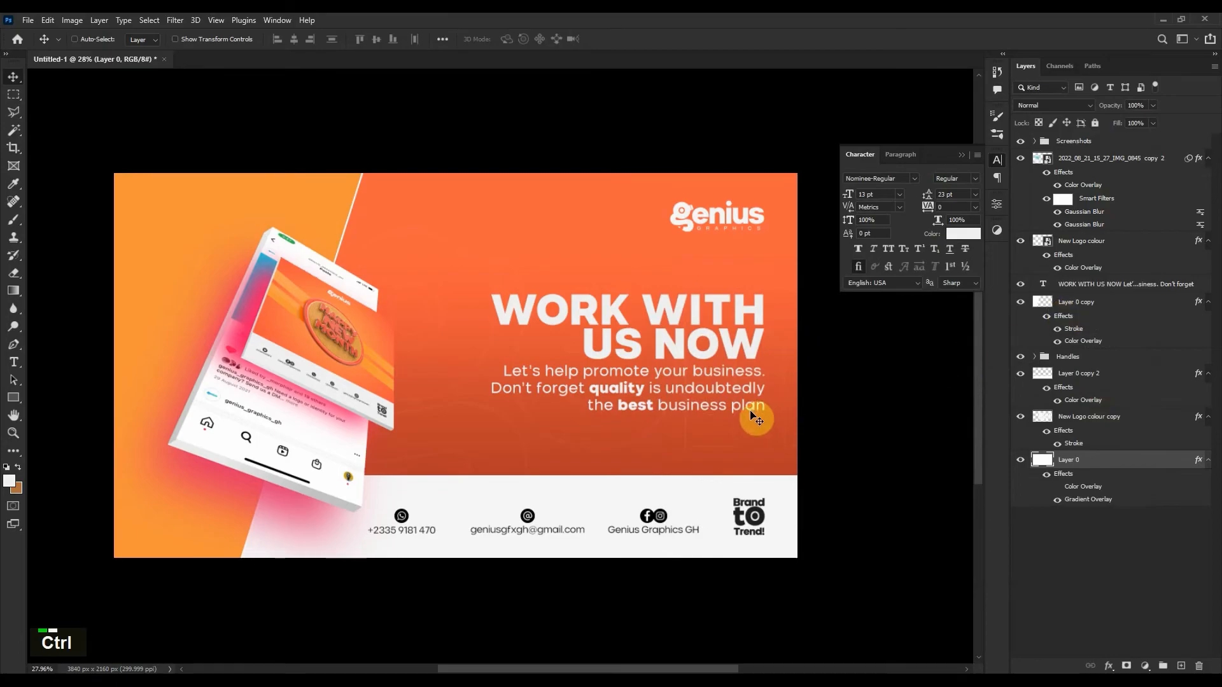
Shrink the orange background layer so its bottom edge meets the footer.
key(ctrl+t)
drag(456, 558, 458, 475)
double_click(494, 445)
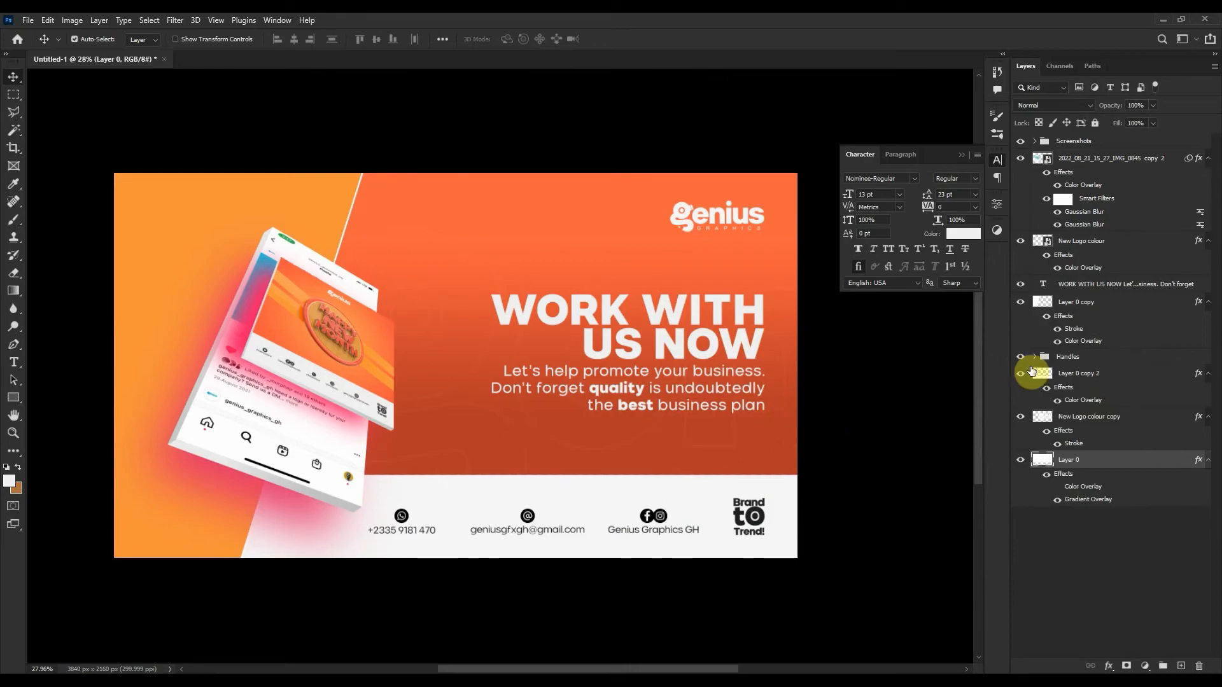
Select the Genius logo and nudge it slightly downward with Shift+Down.
click(1136, 427)
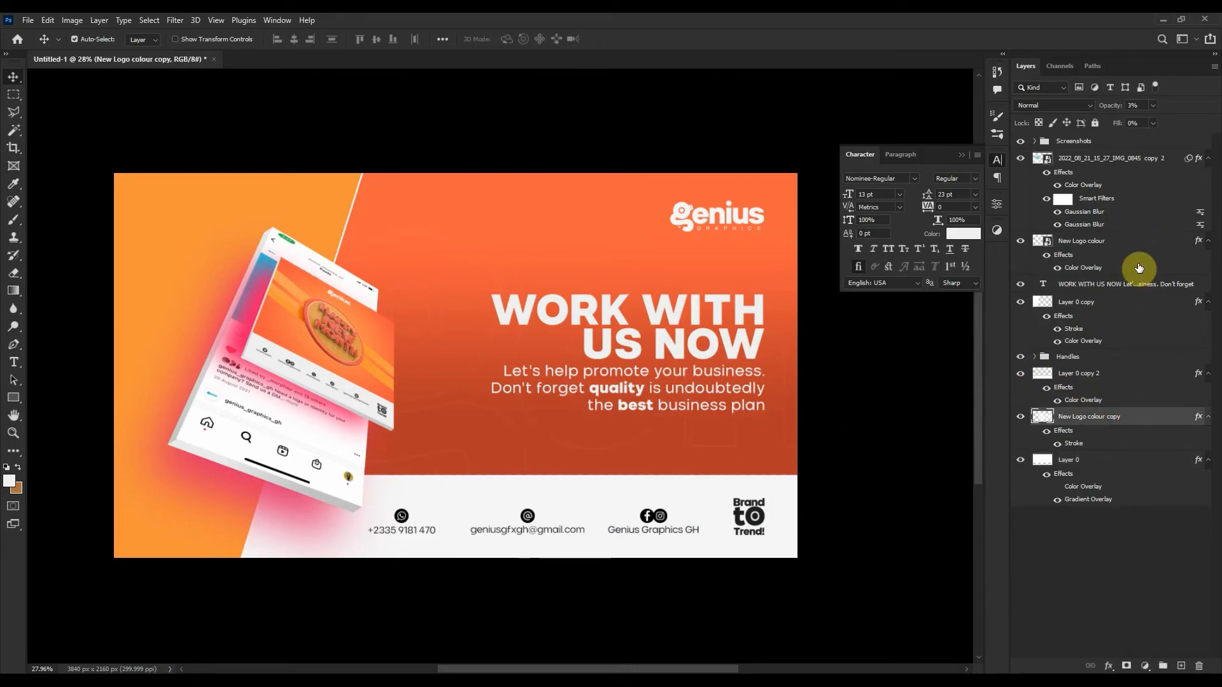
scroll(1141, 105, up, 3)
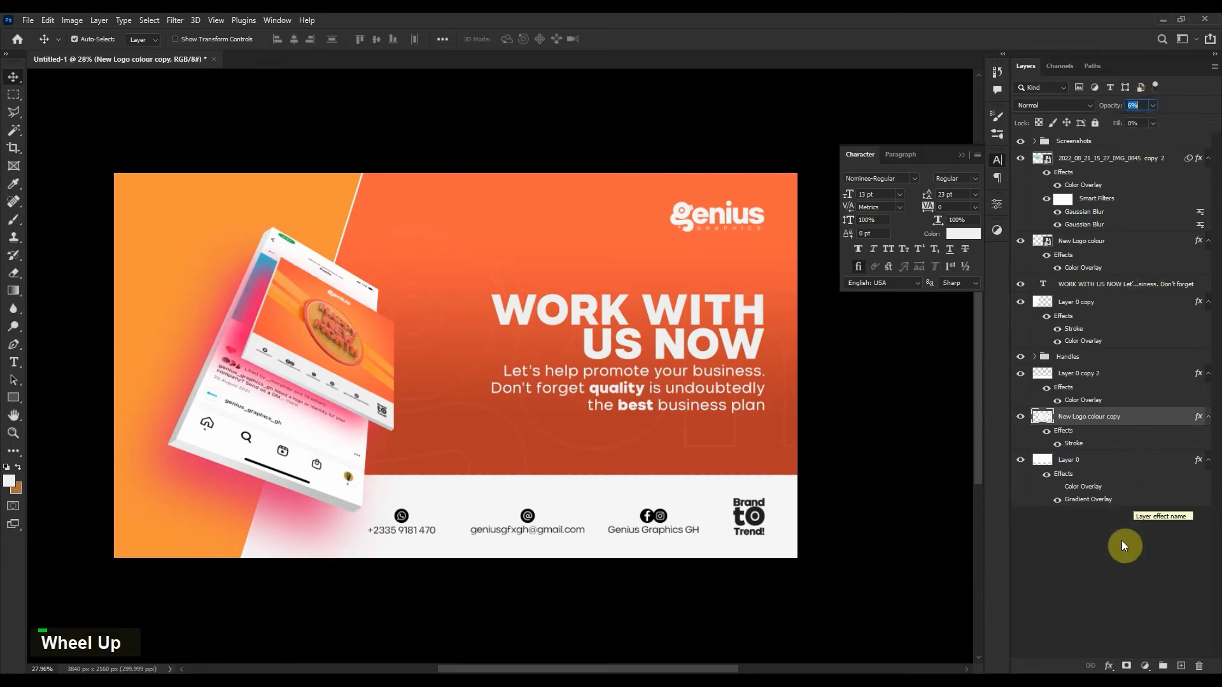
click(1117, 558)
click(722, 218)
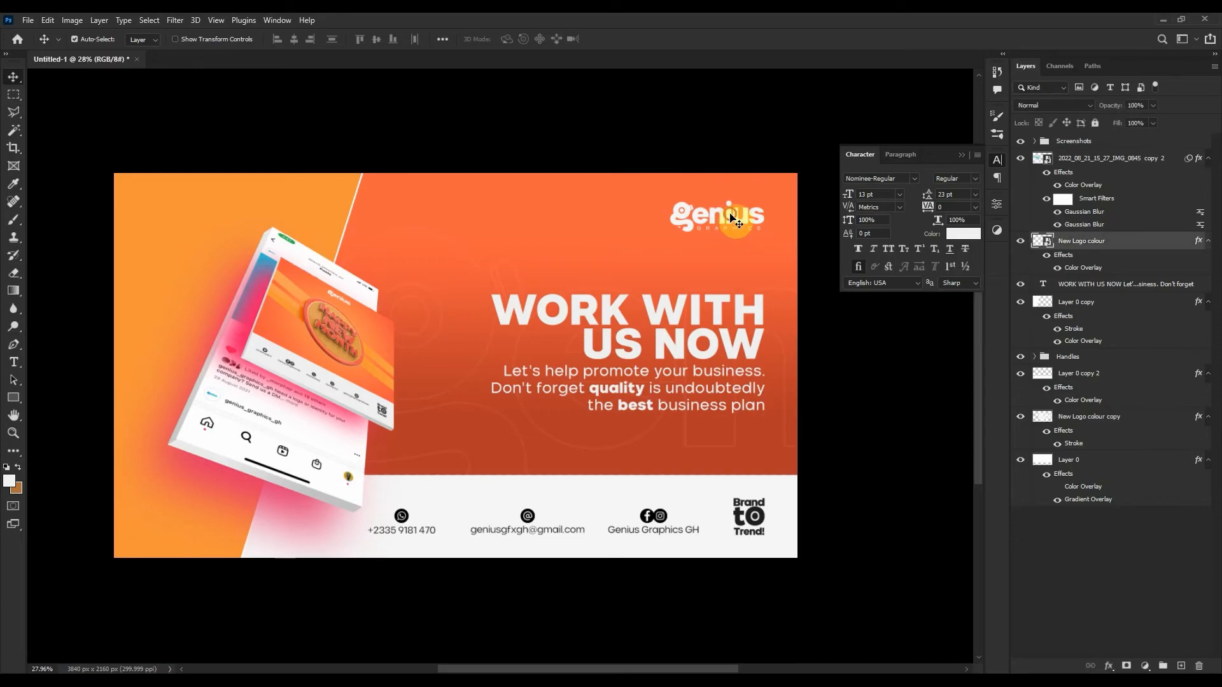
key(shift+Down)
key(shift+Down)
key(shift+Down)
key(shift+Down)
key(shift+Down)
key(shift+Down)
key(shift+Down)
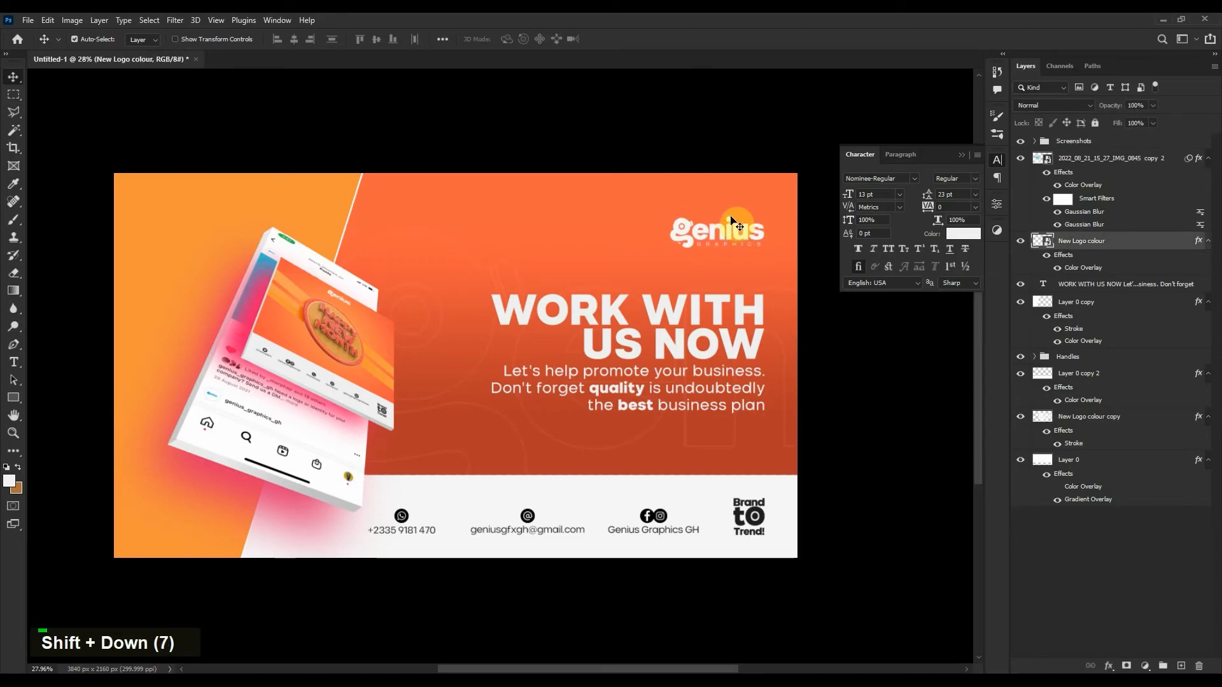
click(1080, 598)
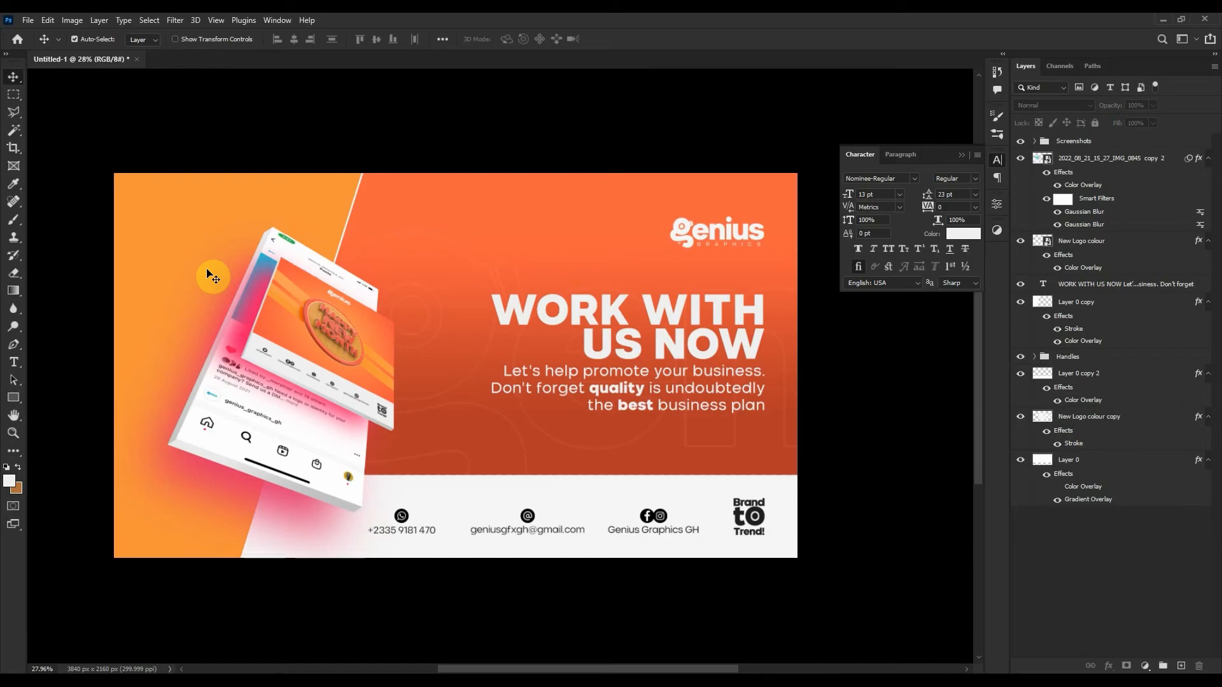
Open Layer 0 copy's Color Overlay colour and sample oranges from the banner.
click(200, 212)
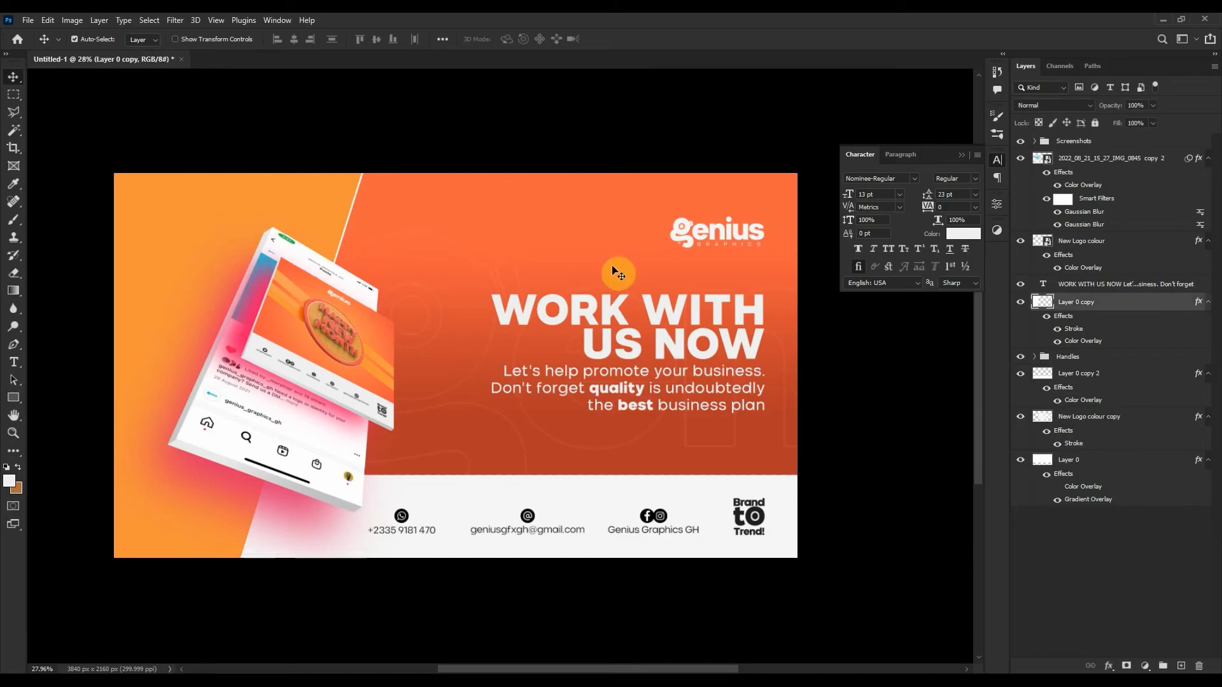
double_click(1125, 304)
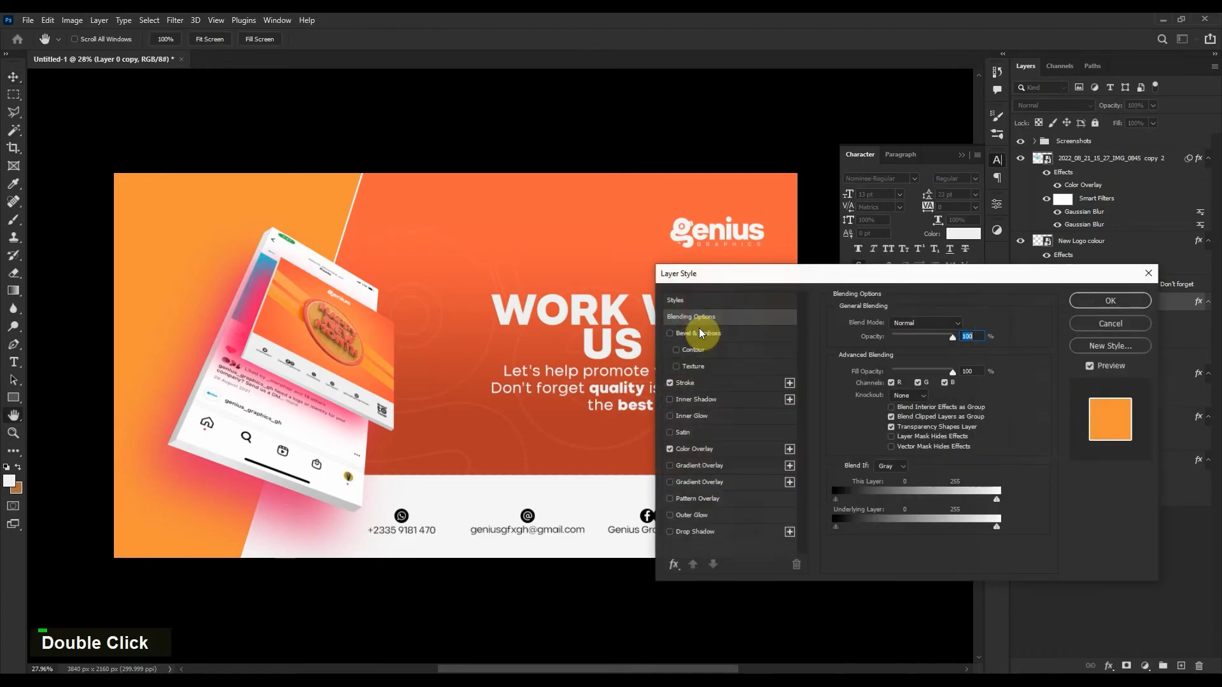
click(726, 449)
click(968, 330)
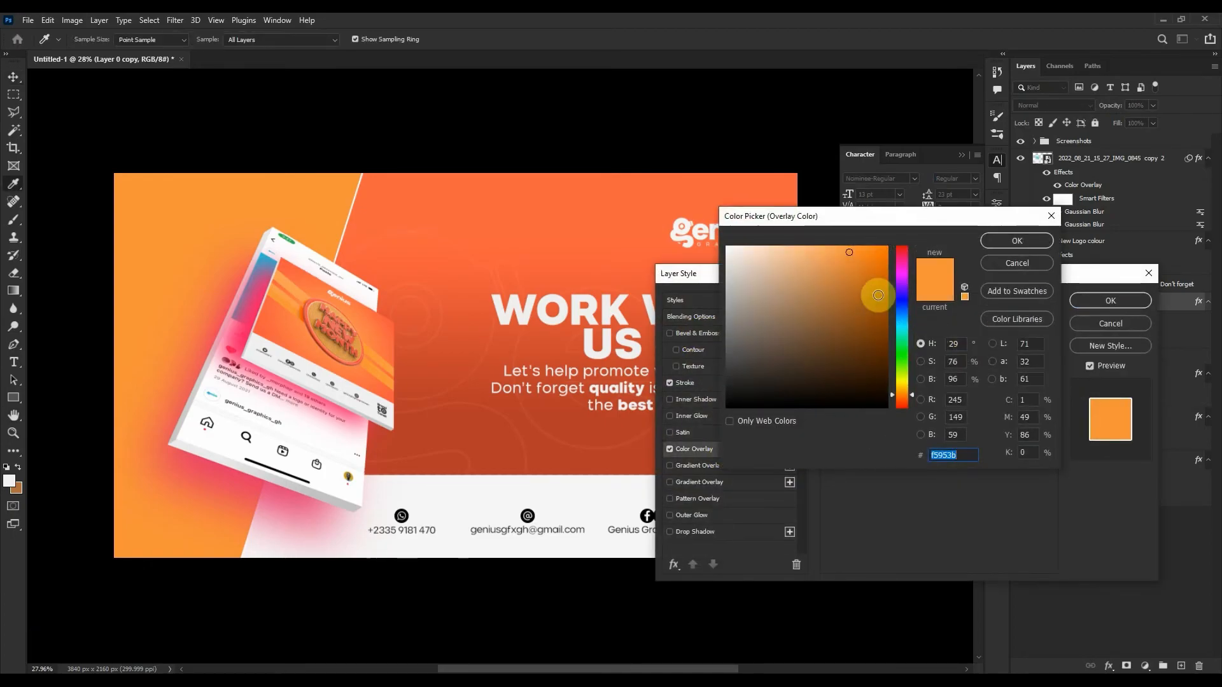
click(444, 439)
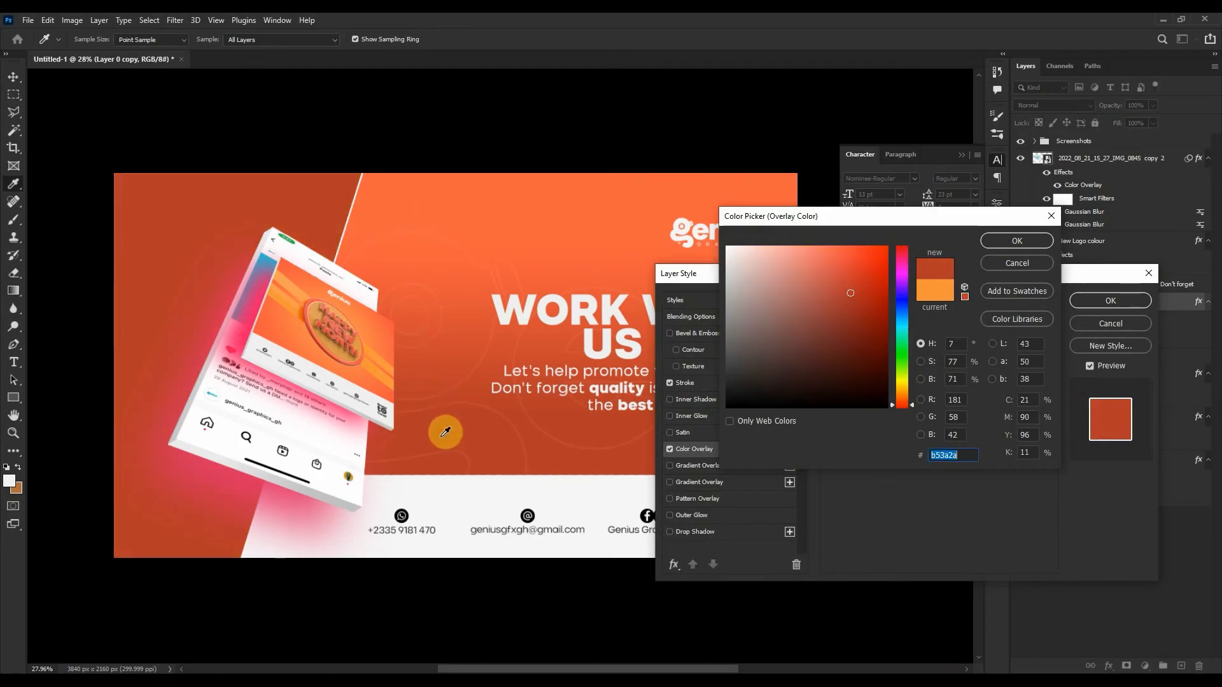
click(432, 216)
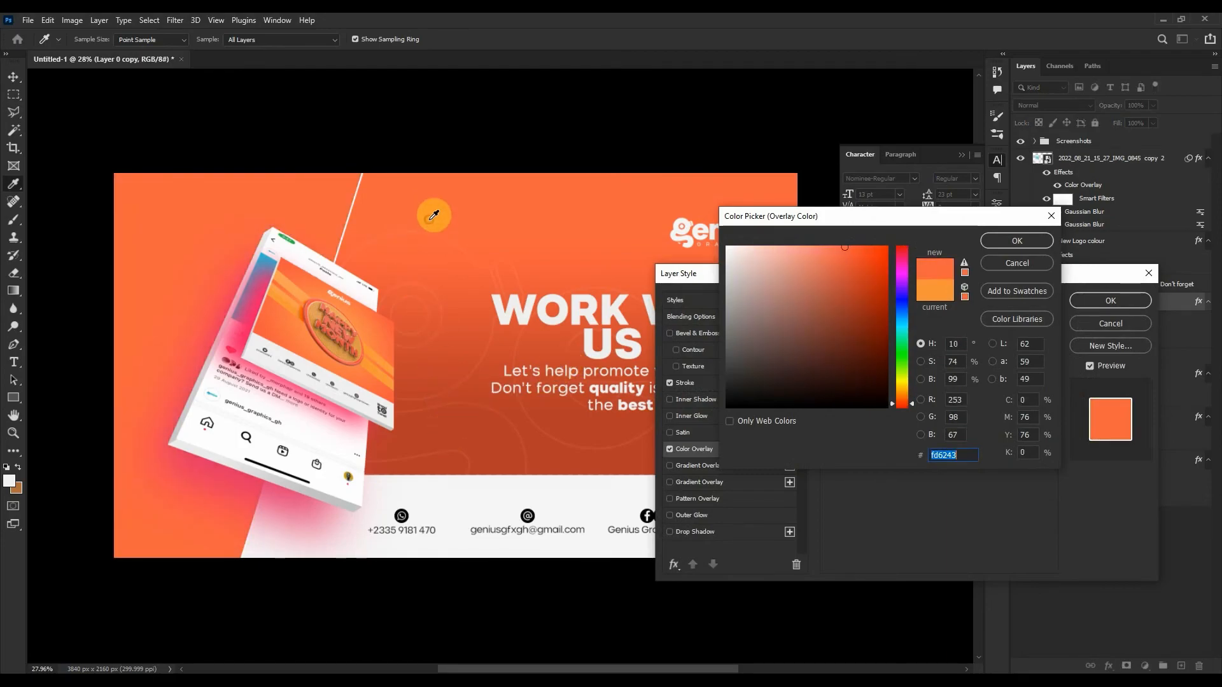
click(421, 269)
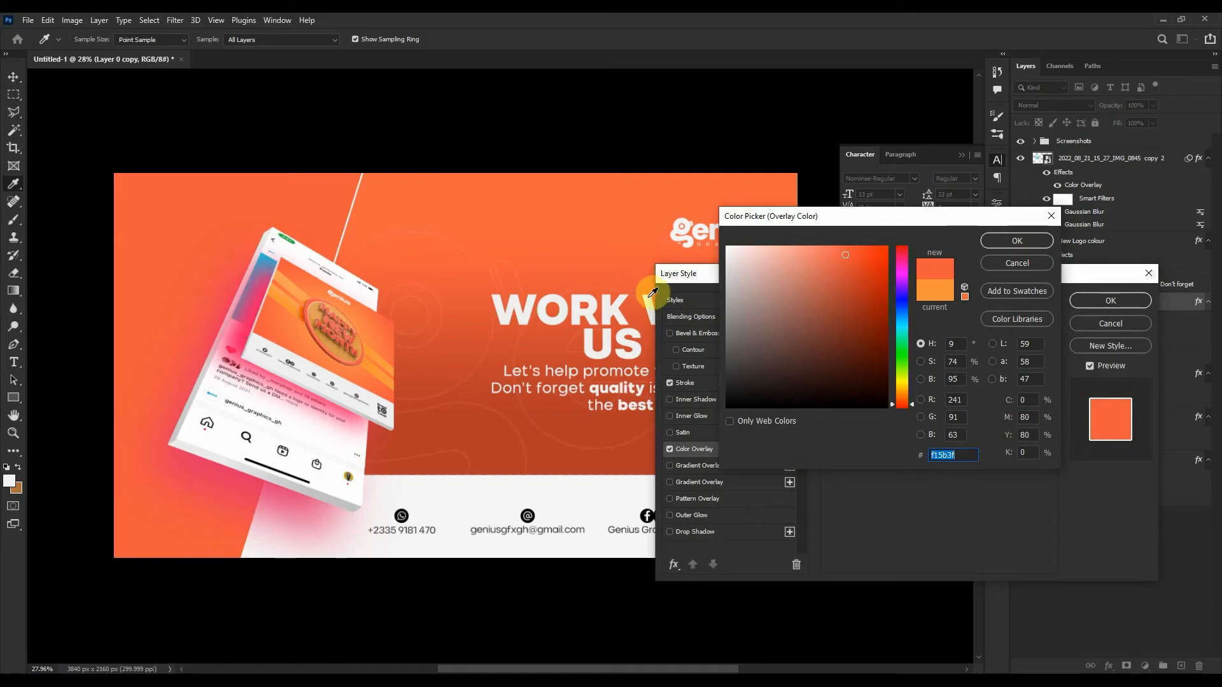
click(546, 457)
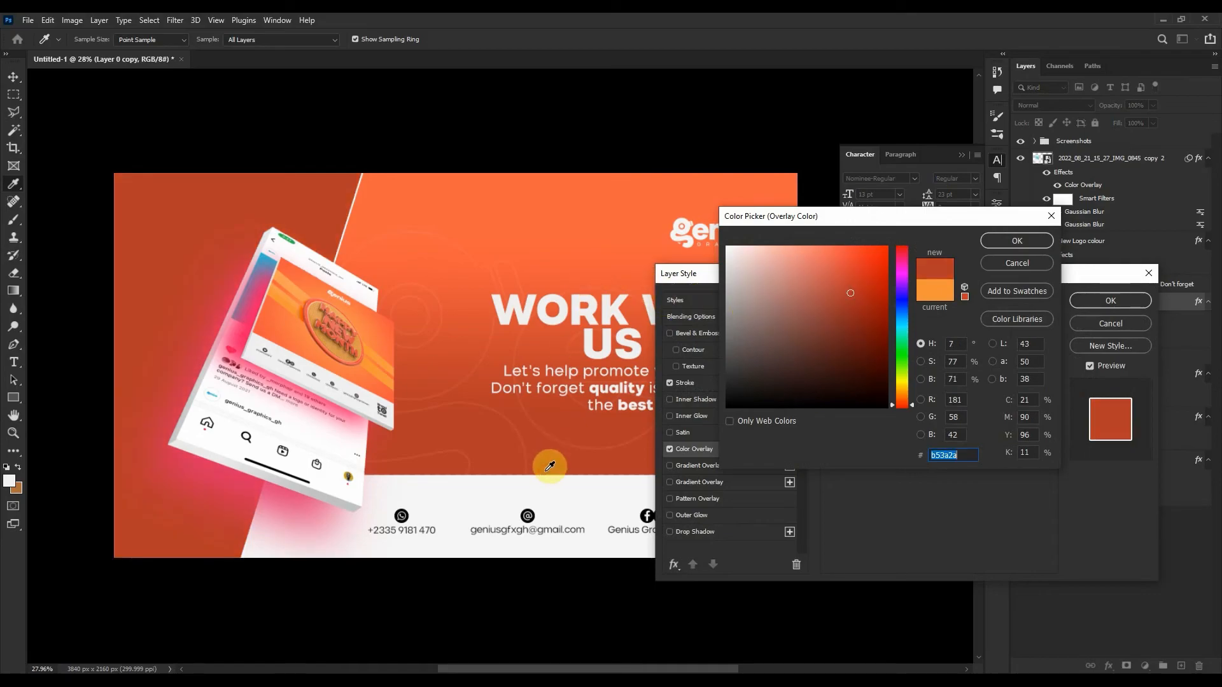
Settle the overlay colour on red-orange b53a2a and apply it.
click(264, 325)
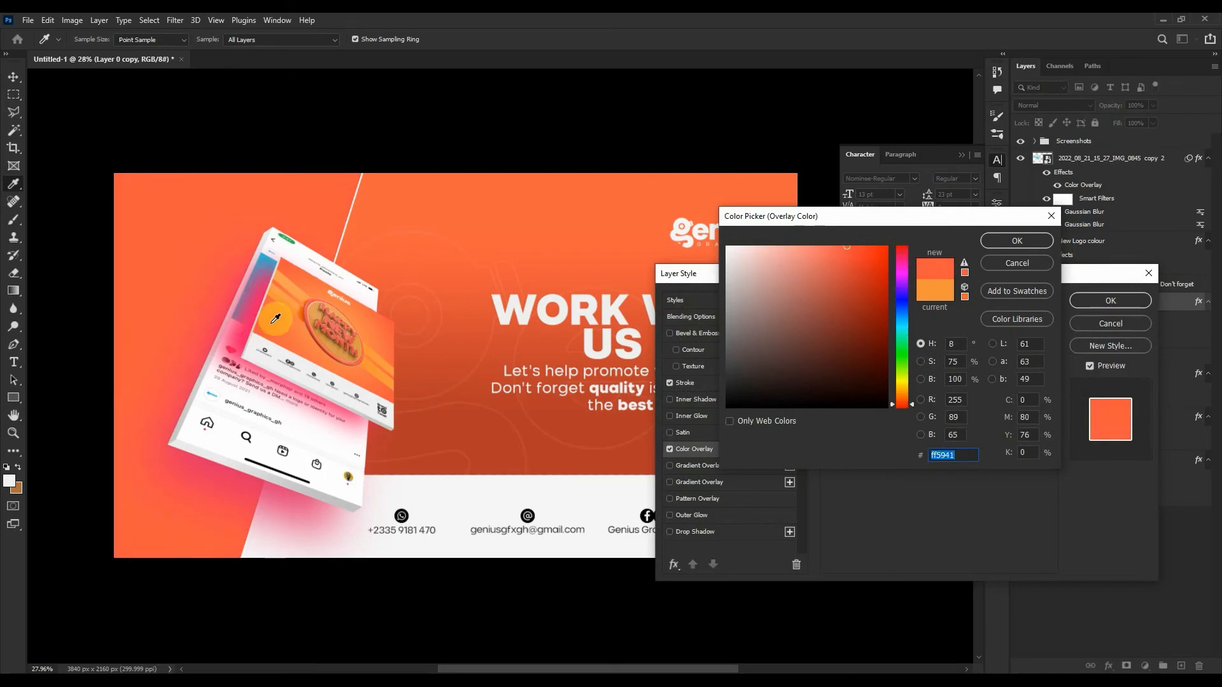
click(257, 311)
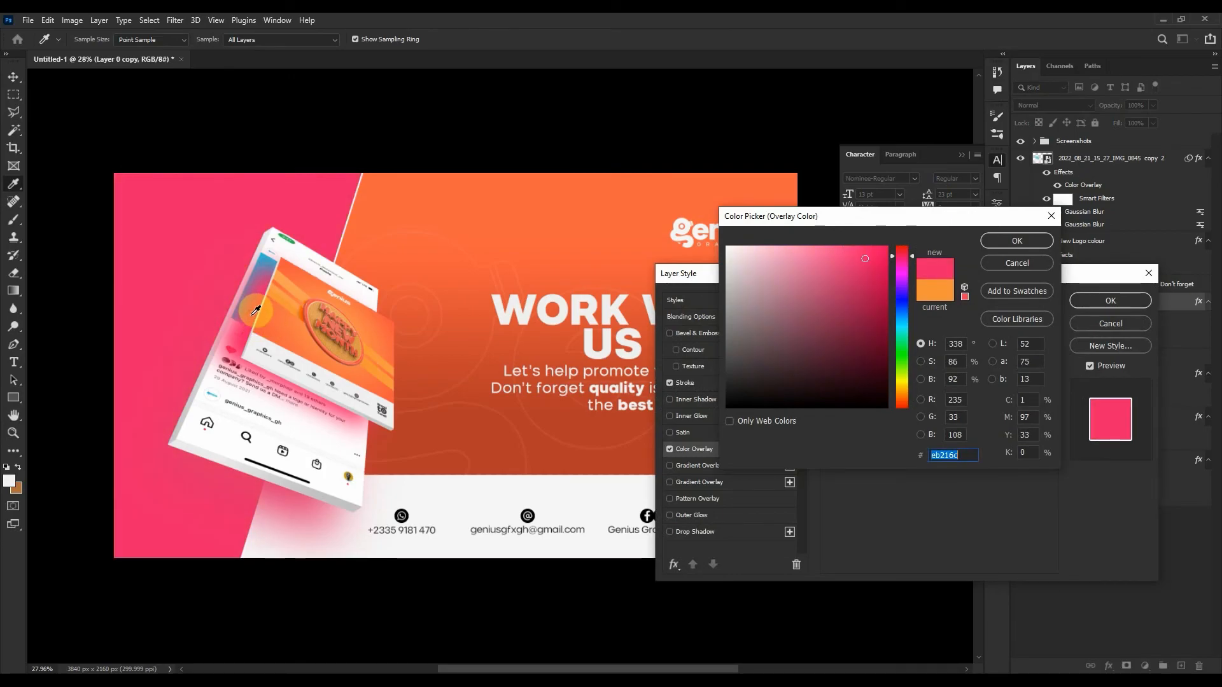
click(901, 253)
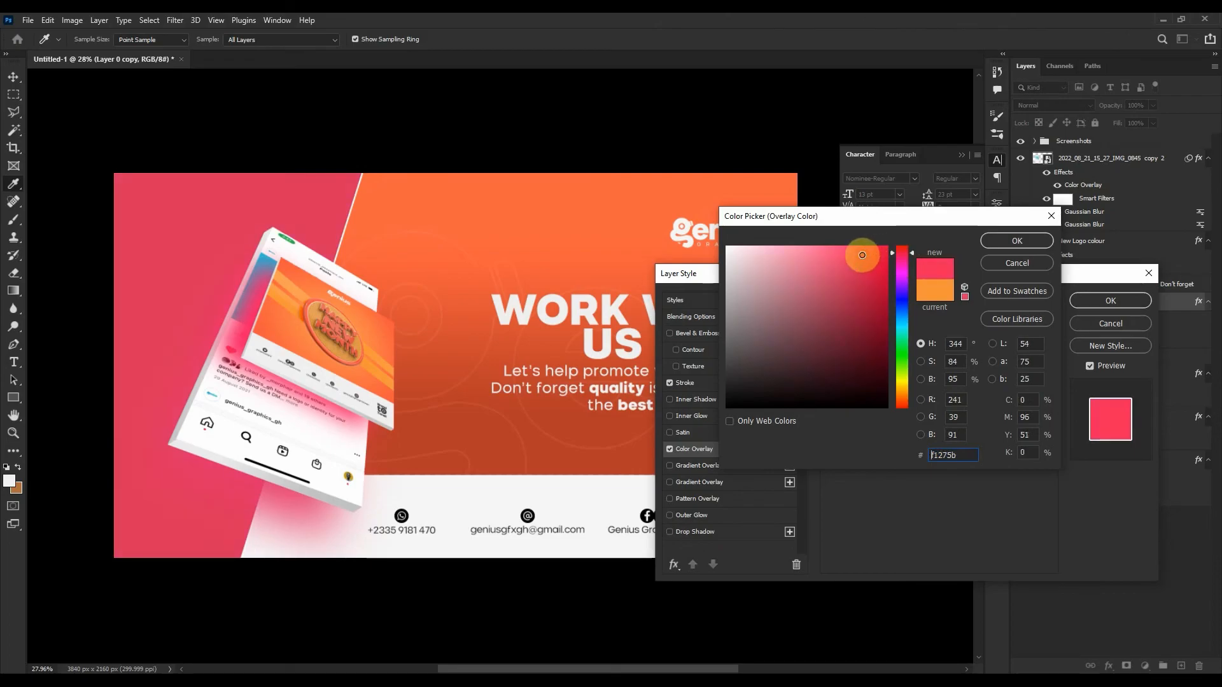
mouse_move(863, 255)
mouse_down()
mouse_move(859, 282)
mouse_move(715, 379)
mouse_up()
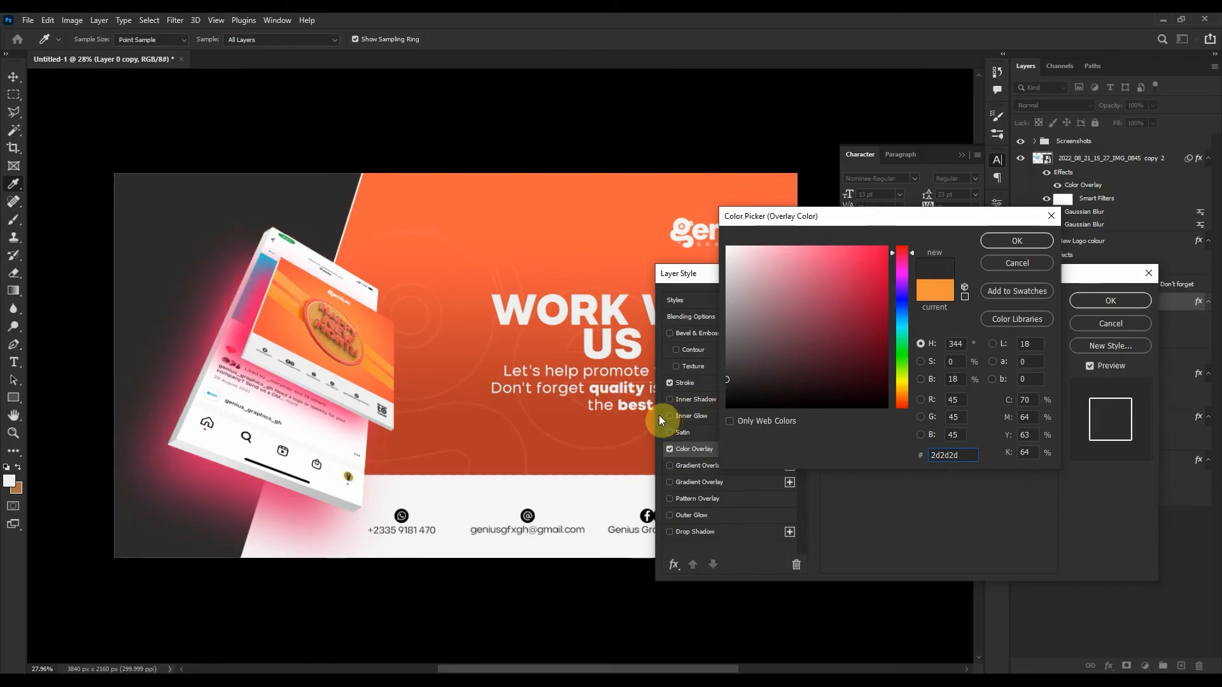
click(414, 435)
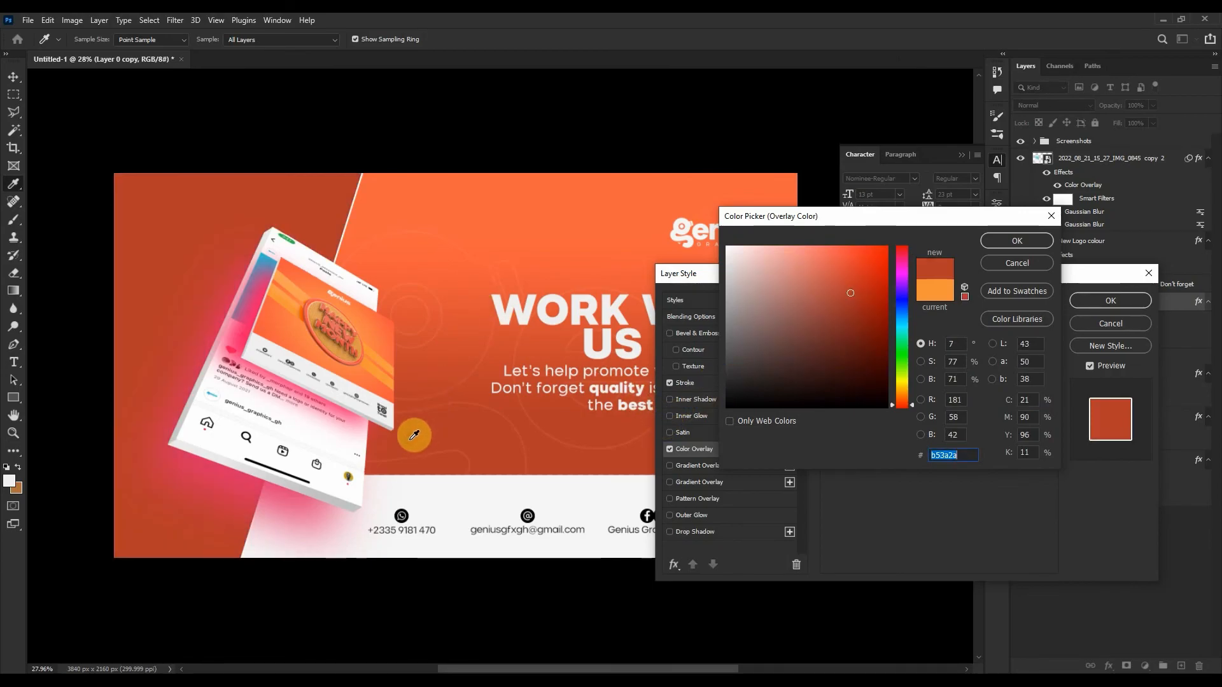
click(1028, 241)
click(1098, 304)
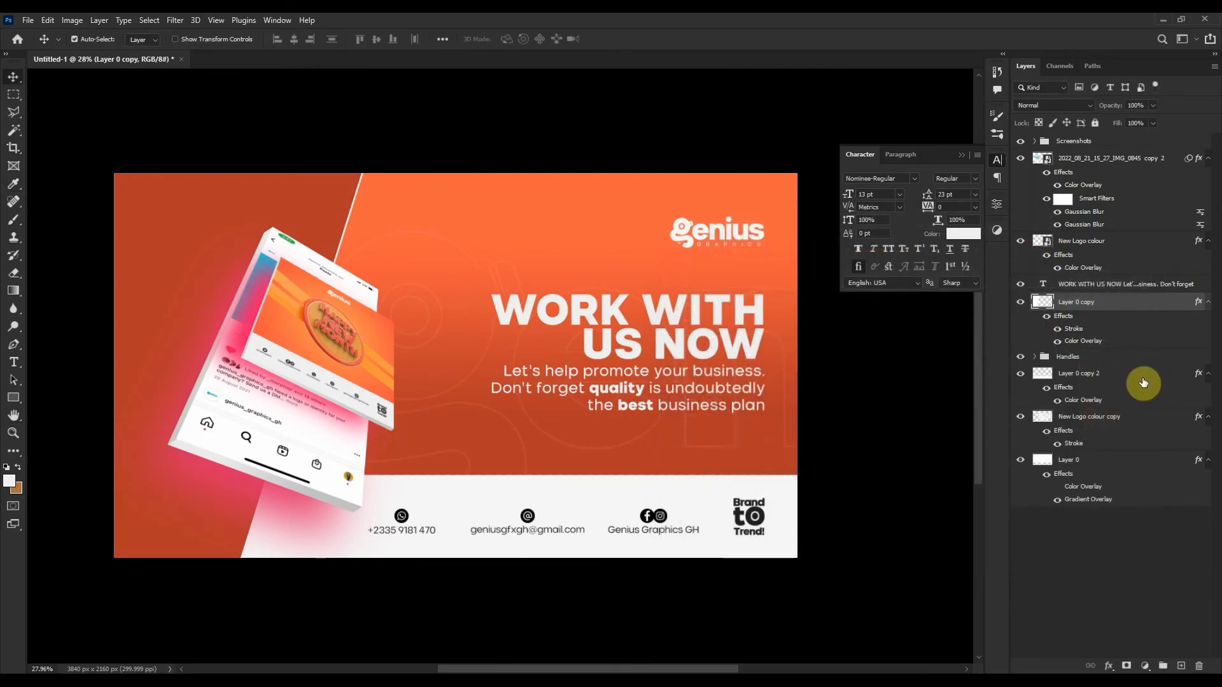
Add a #232323 dark grey Color Overlay to the Handles group.
double_click(1116, 357)
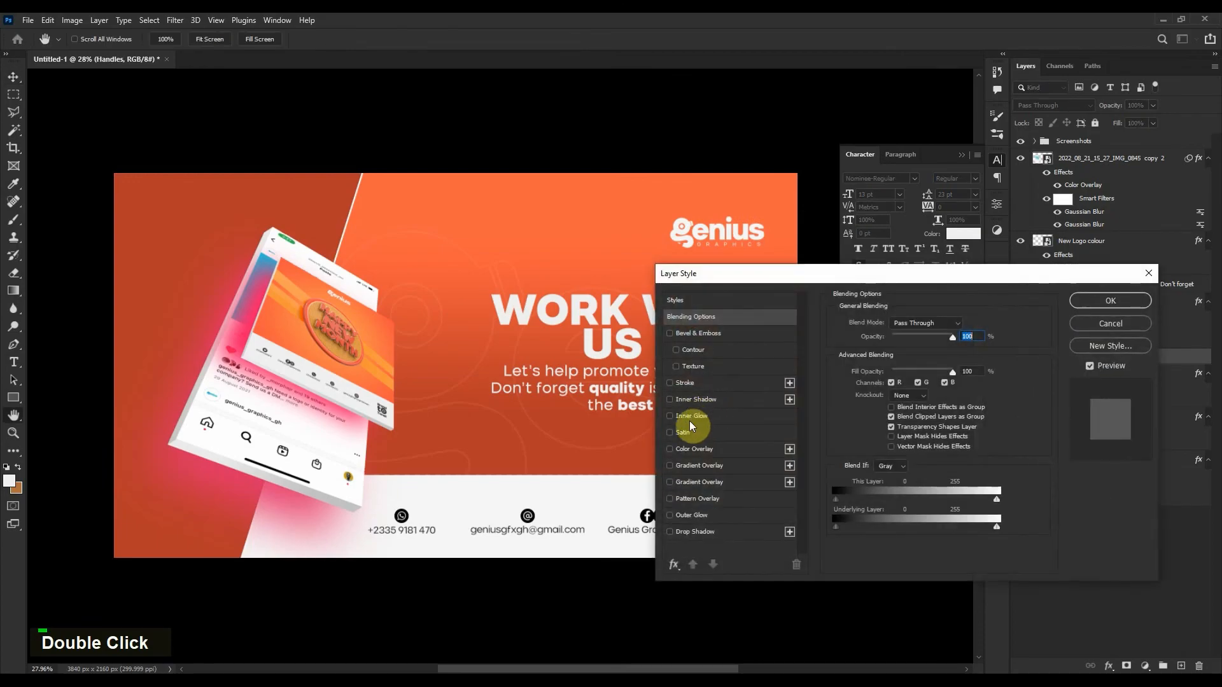
click(694, 449)
drag(772, 286, 824, 278)
click(1018, 325)
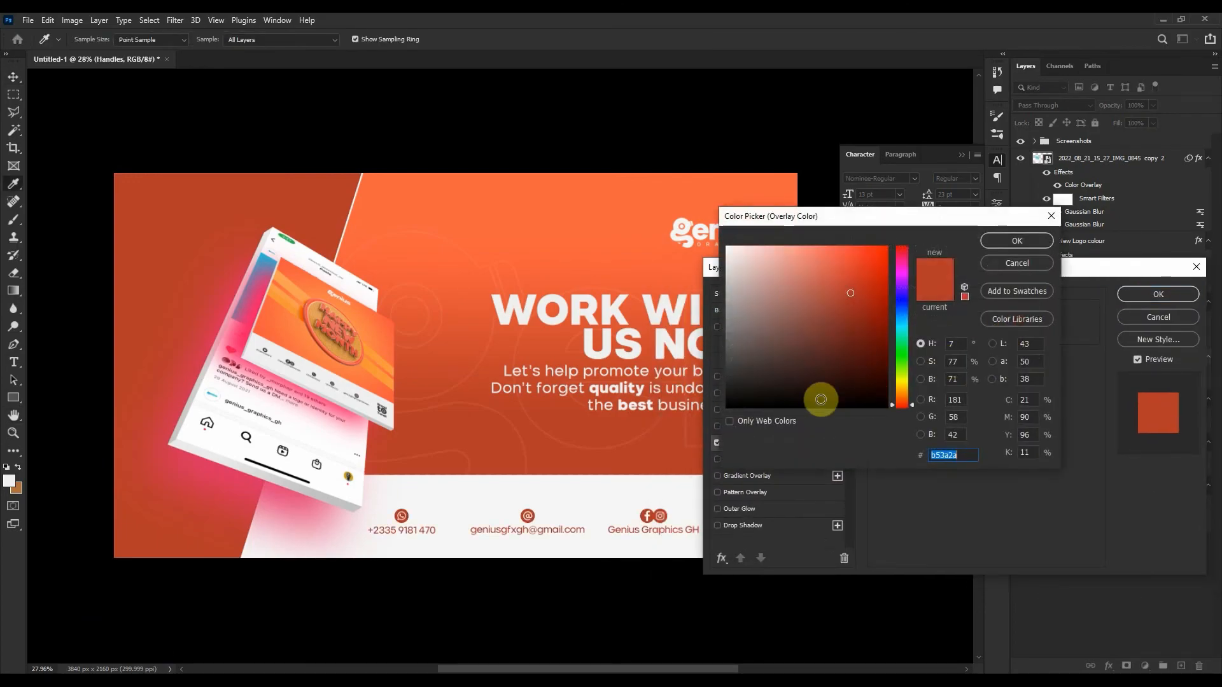
drag(818, 401, 715, 385)
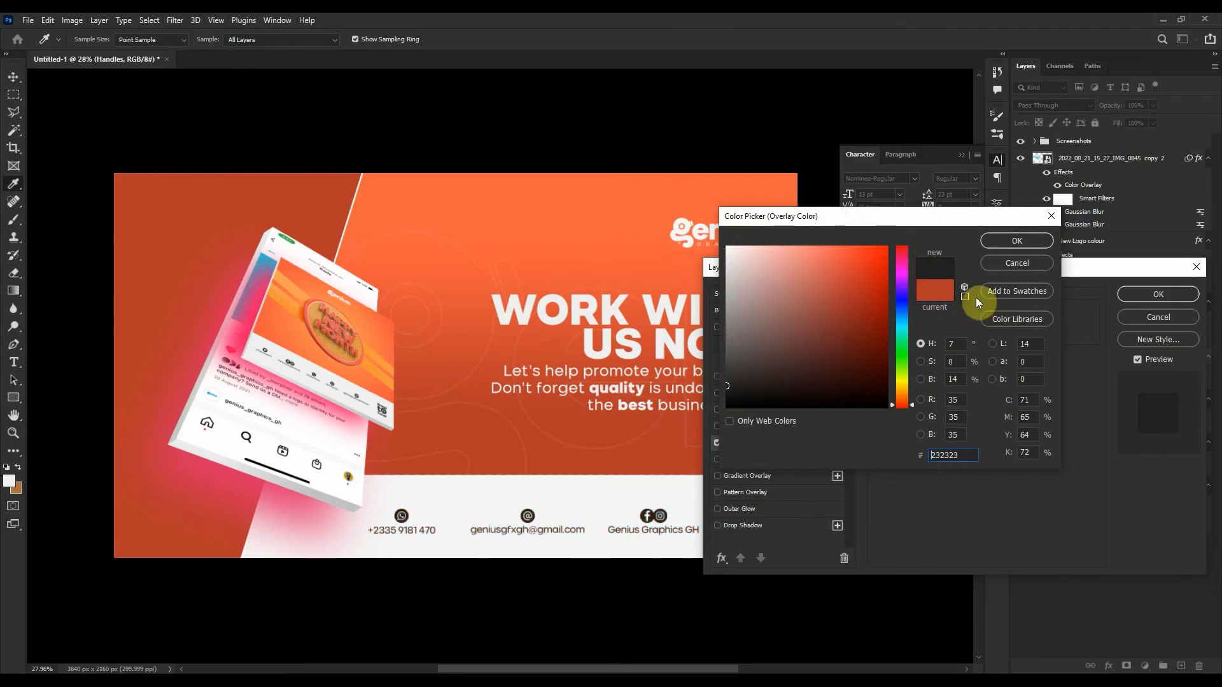
click(1044, 242)
click(1132, 292)
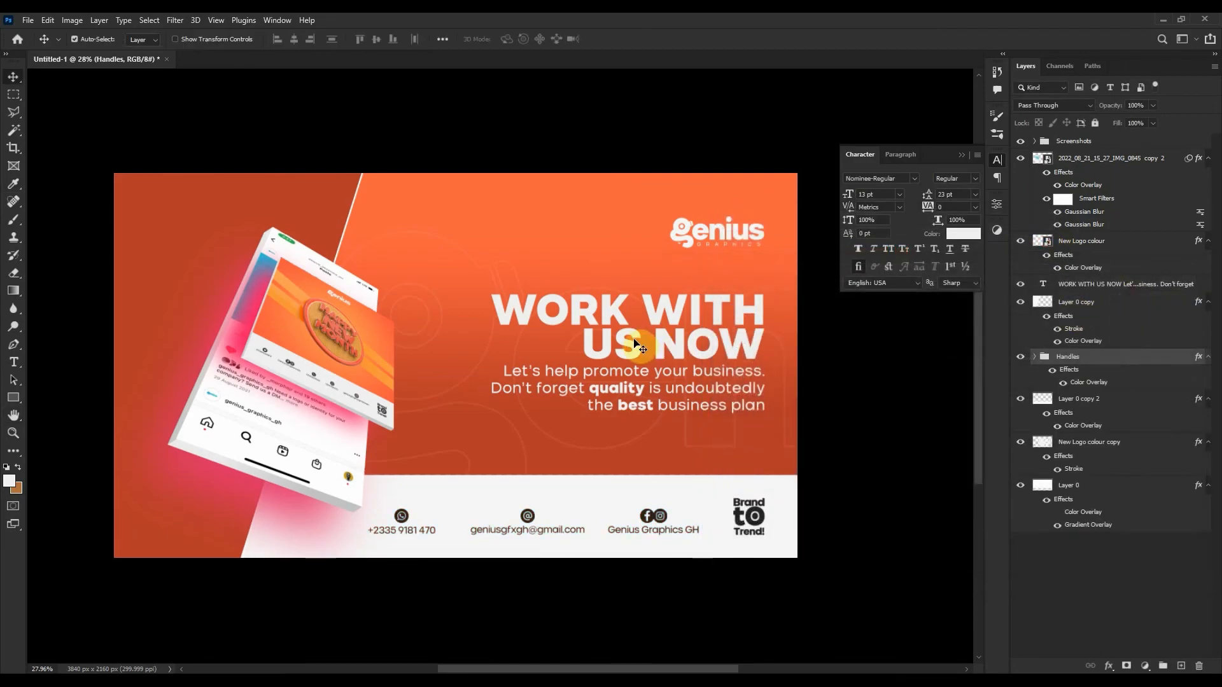
Collapse the Character panel, then zoom in and centre the banner.
scroll(628, 323, up, 1)
drag(598, 314, 615, 314)
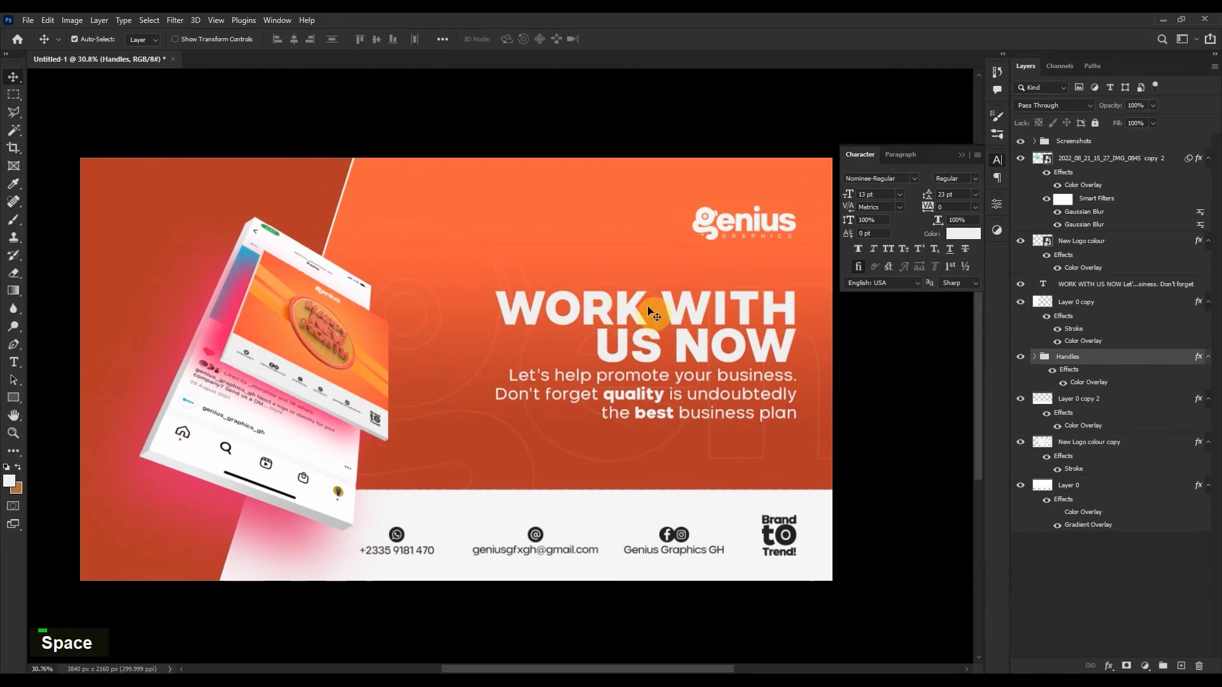
click(959, 156)
drag(731, 254, 760, 249)
scroll(685, 264, up, 1)
drag(685, 265, 700, 267)
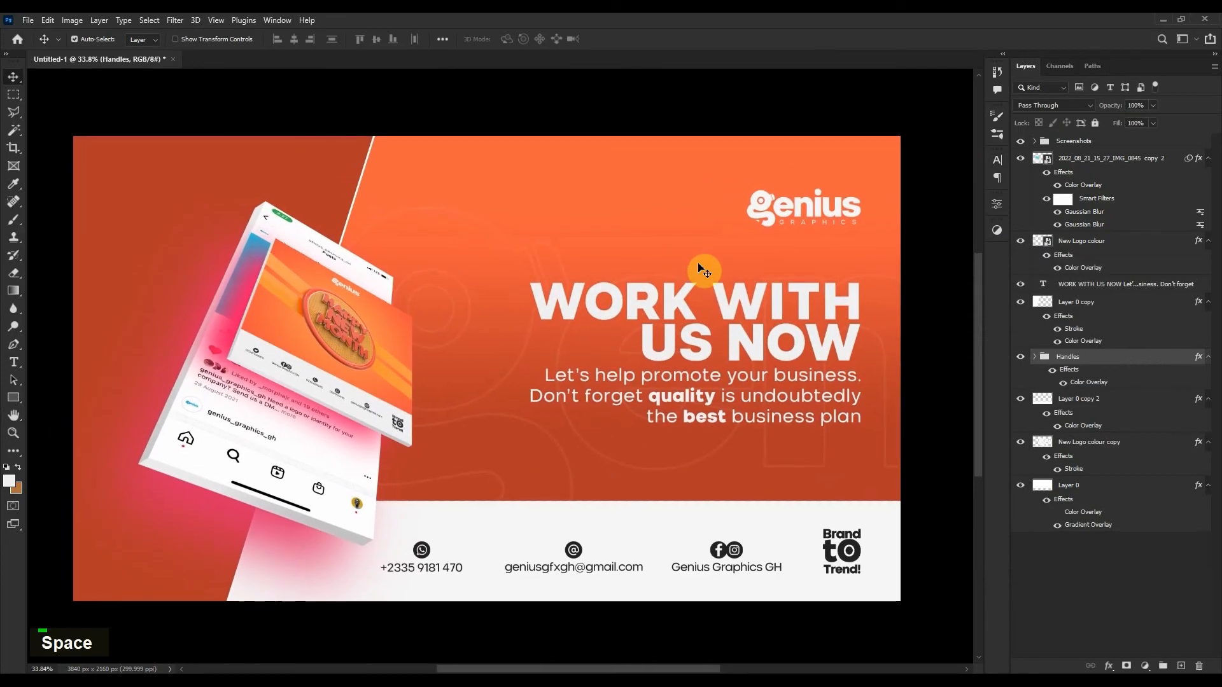